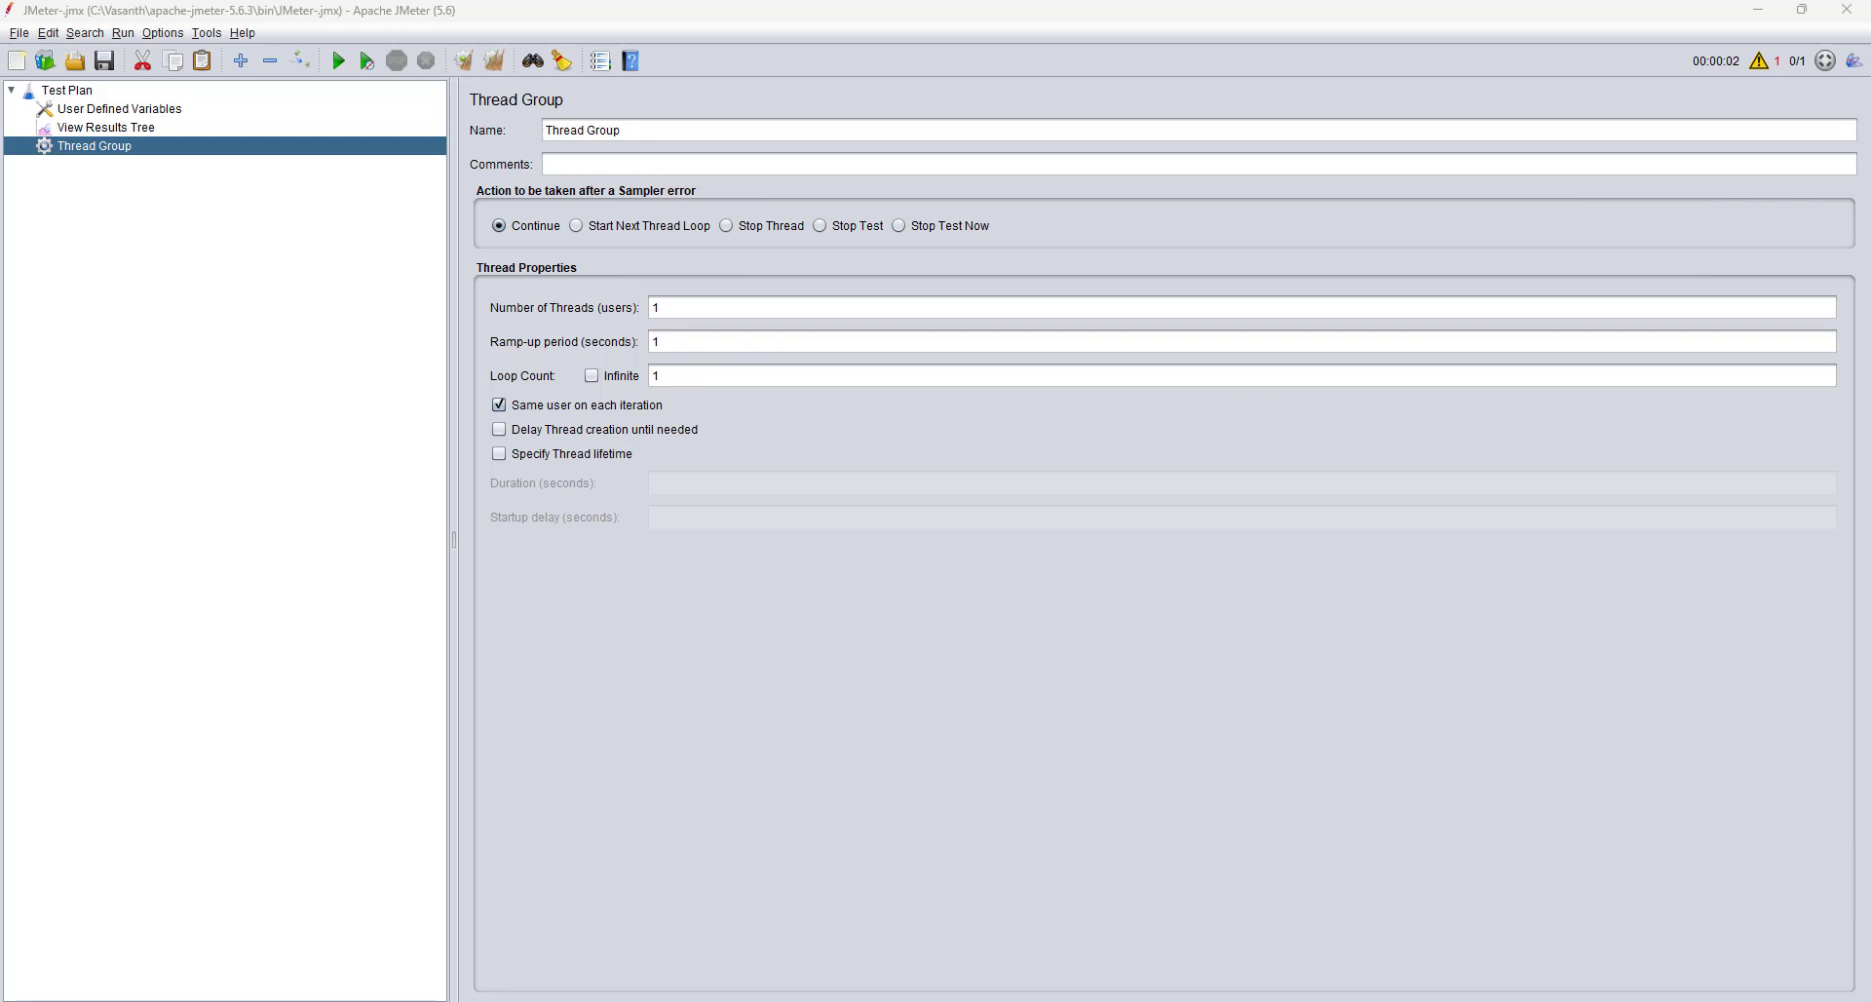
# Add an HTTP Request sampler to the Thread Group.
pyautogui.click(85, 114)
pyautogui.click(89, 149)
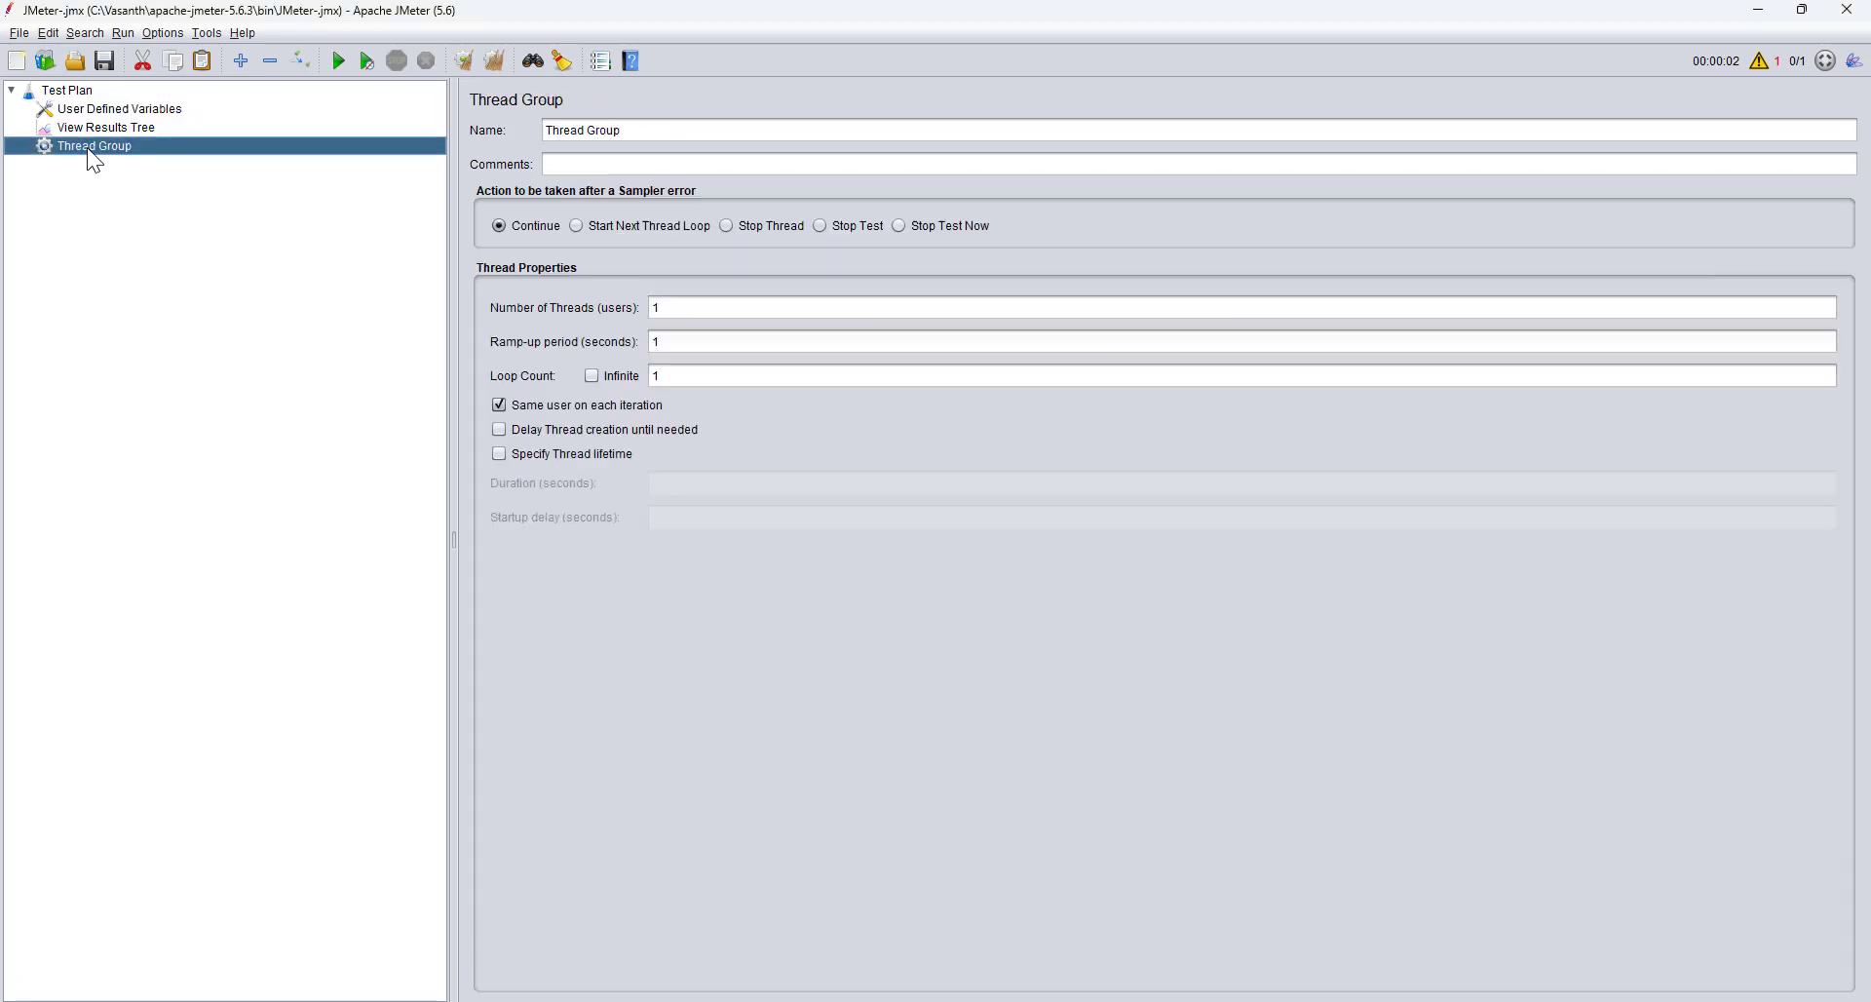
pyautogui.rightClick(88, 151)
pyautogui.moveTo(347, 160)
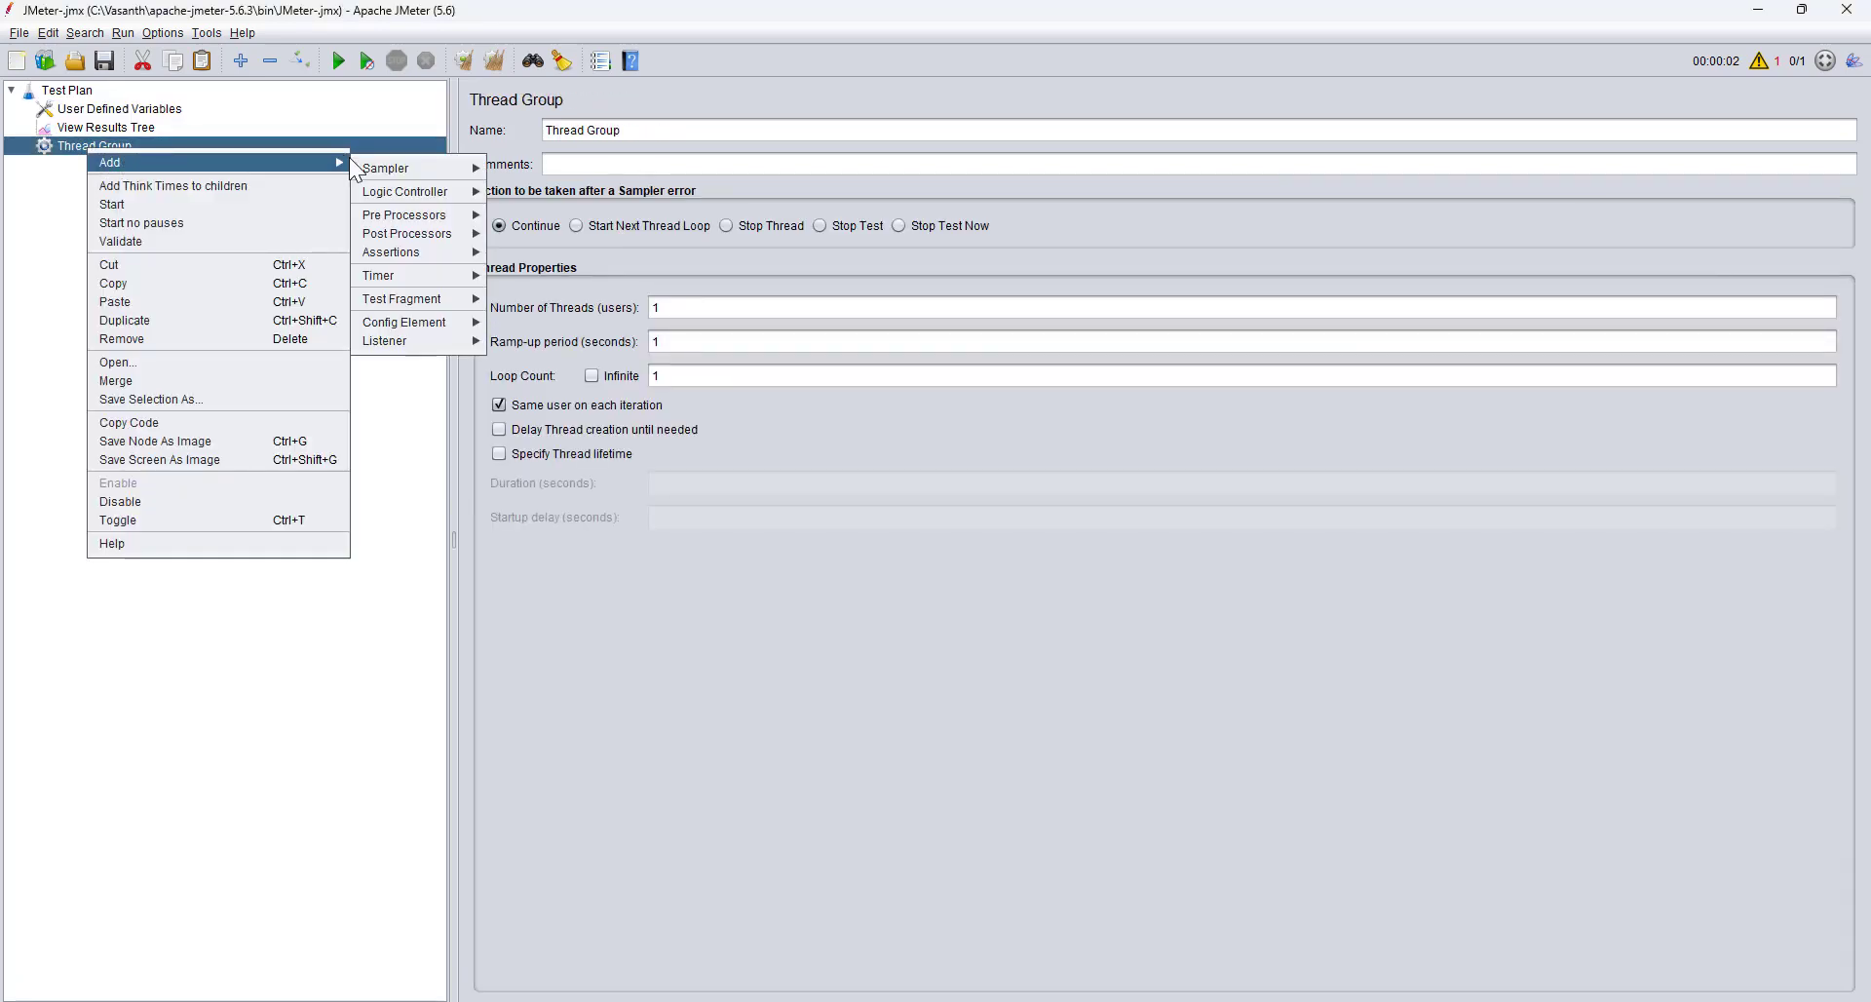
pyautogui.moveTo(468, 168)
pyautogui.click(565, 191)
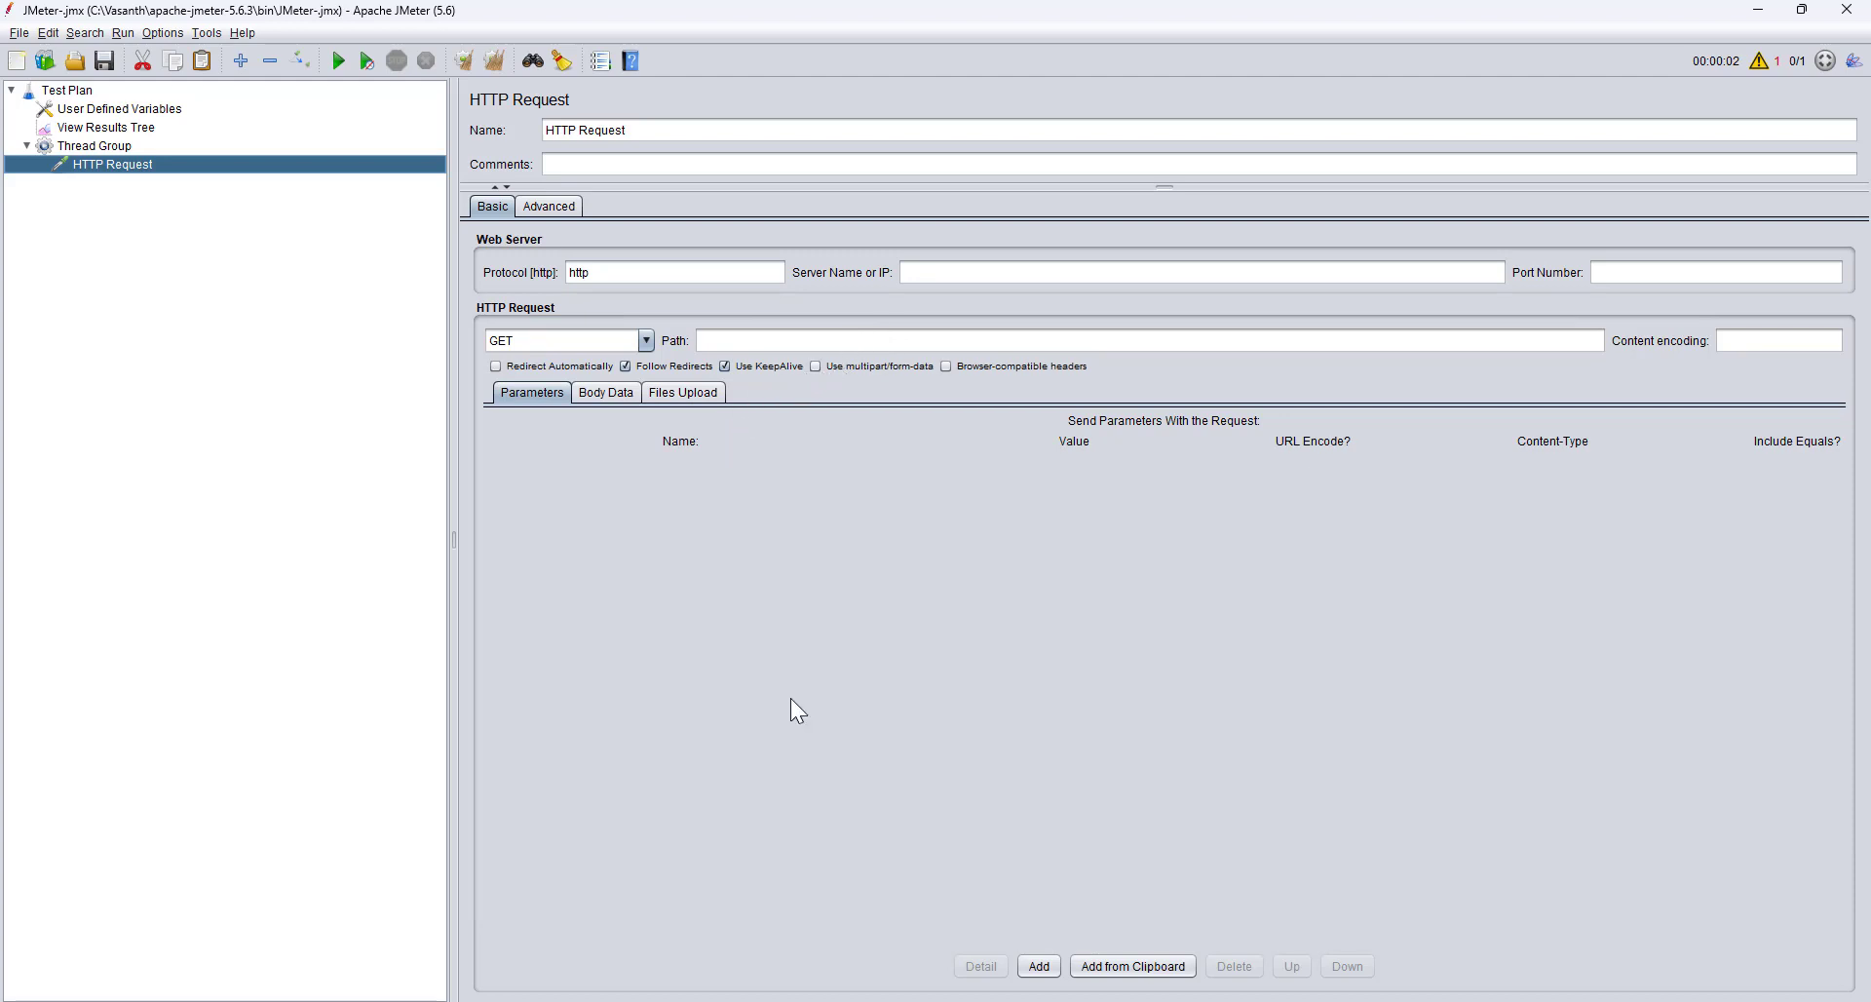
# Add a request parameter named time with the value ${__time()} and save the test plan.
pyautogui.click(1039, 964)
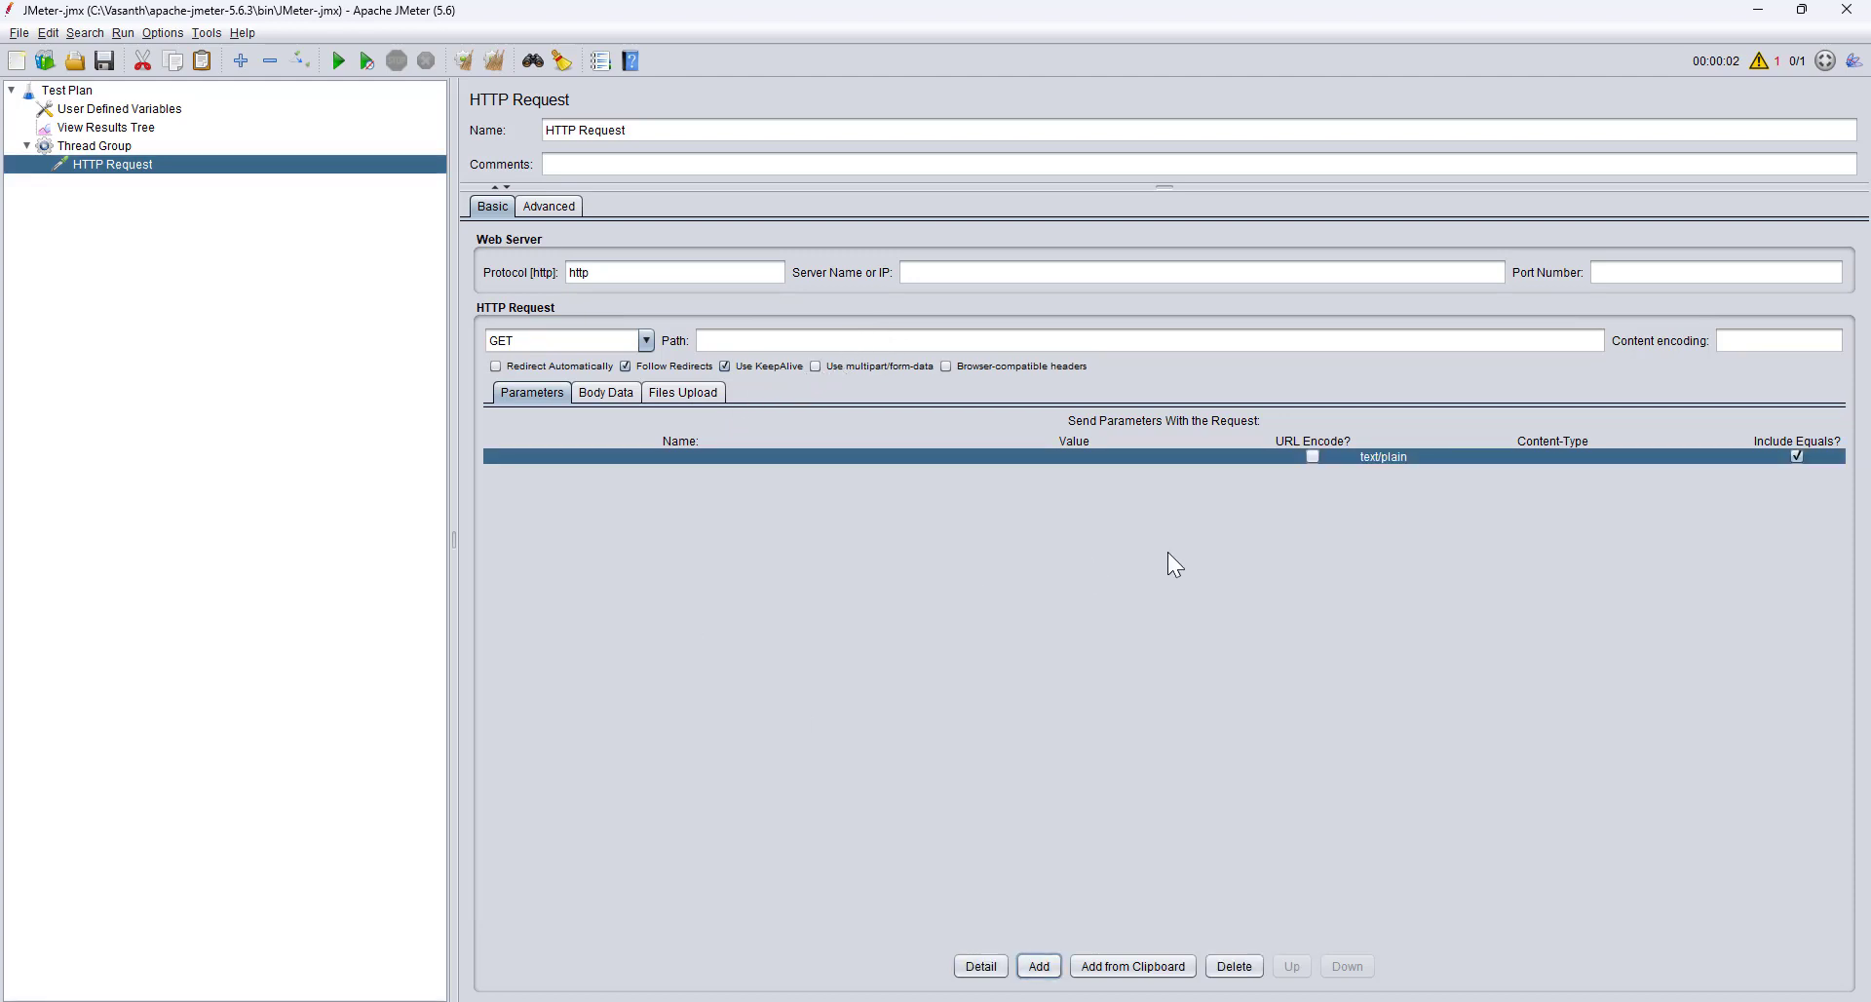
pyautogui.doubleClick(689, 455)
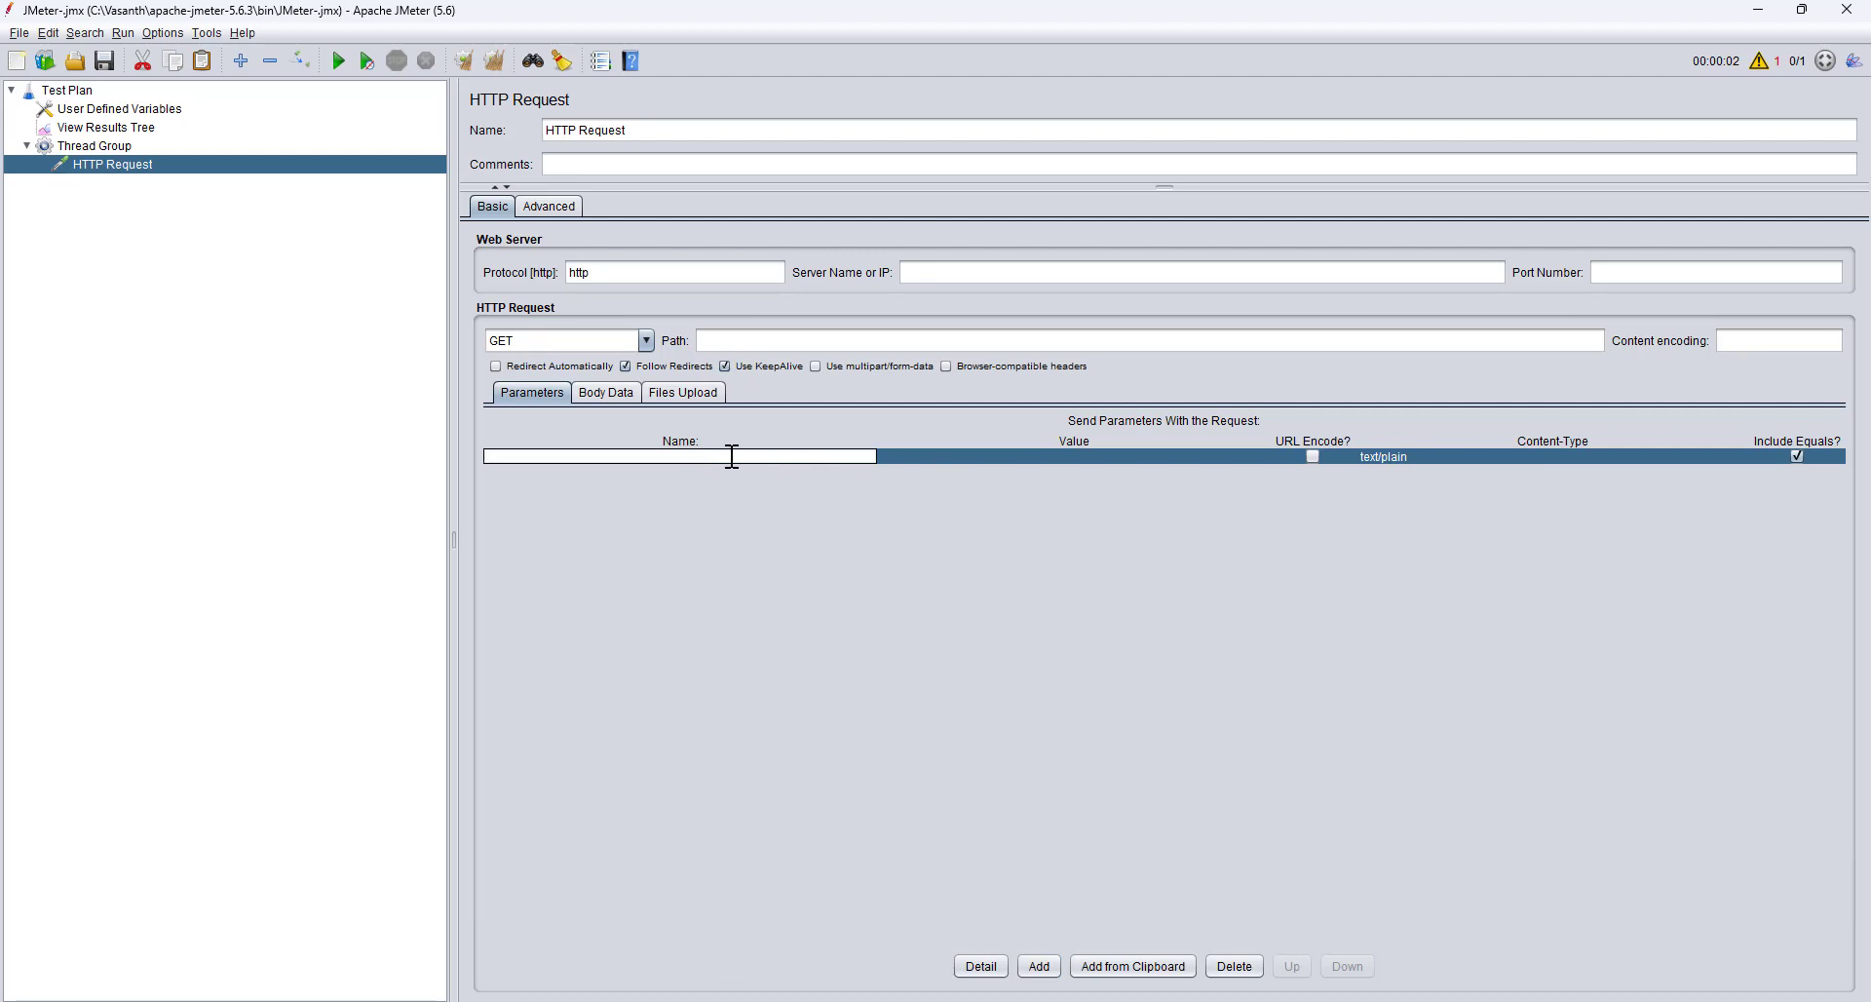
pyautogui.write('timeme')
pyautogui.doubleClick(948, 456)
pyautogui.write('${__time()}')
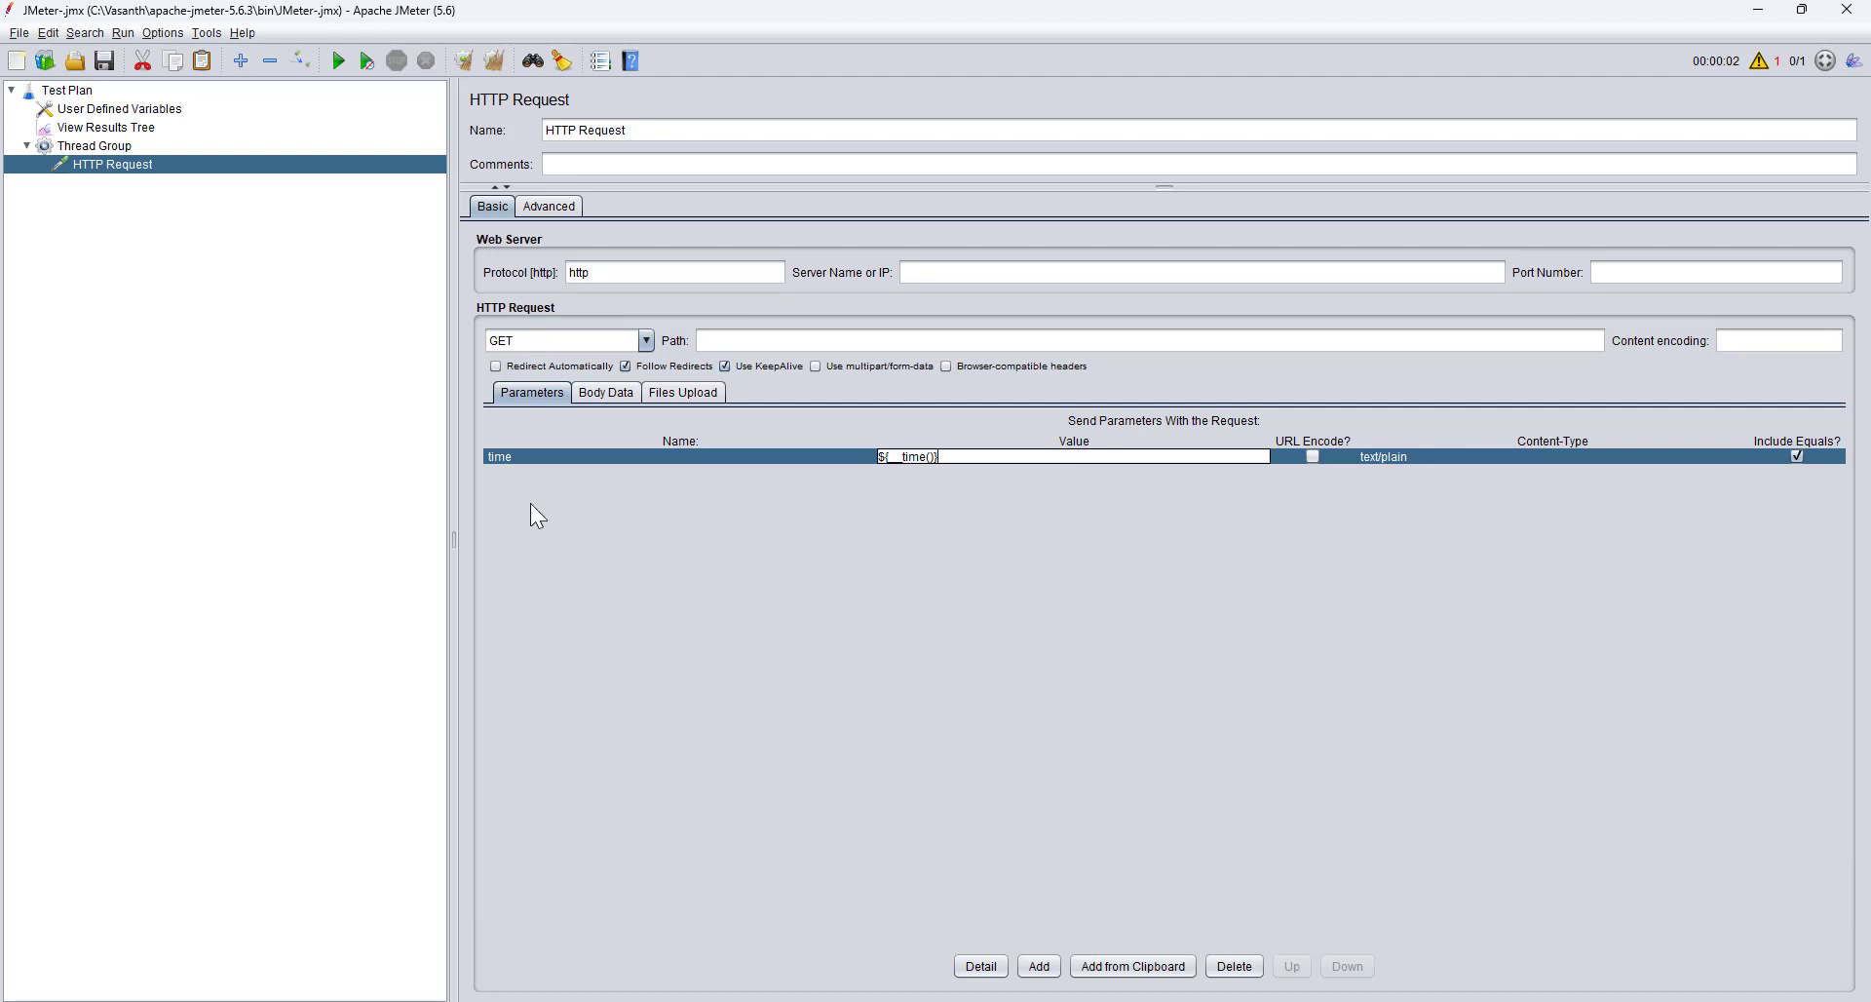
pyautogui.click(106, 61)
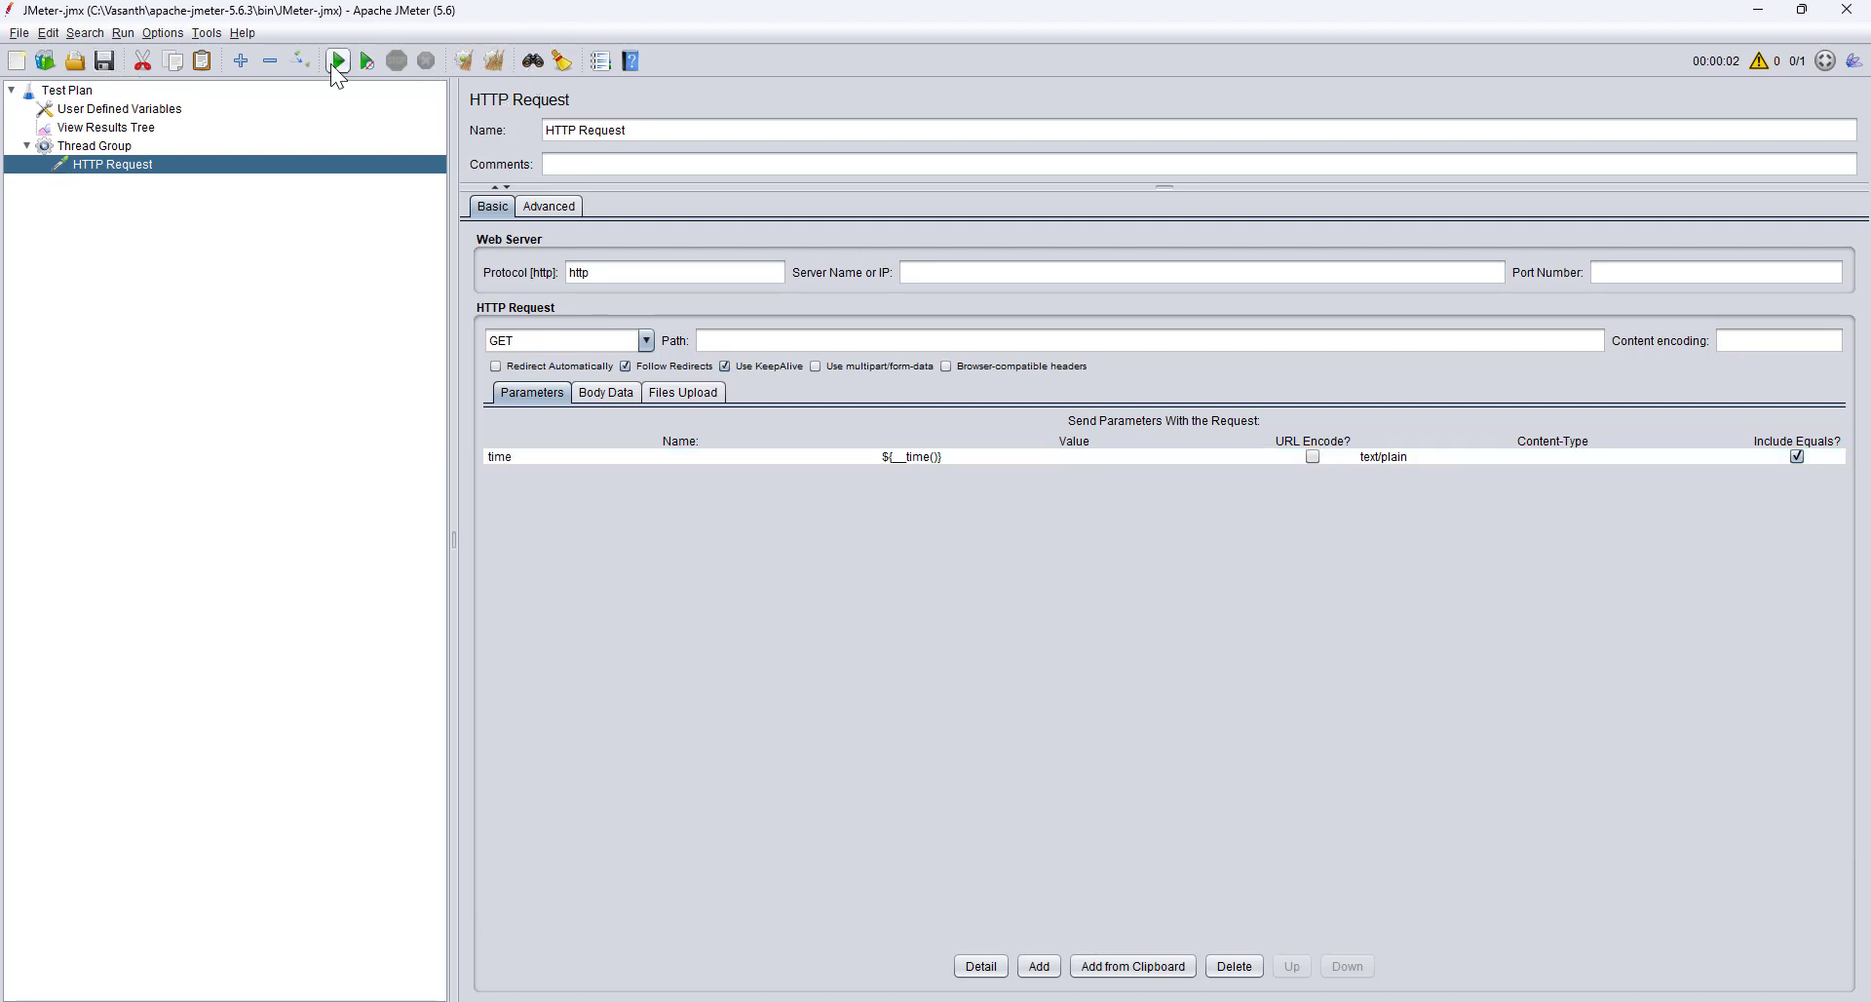
# Examine the time parameter sent in the request body of the HTTP Request result in View Results Tree.
pyautogui.click(109, 127)
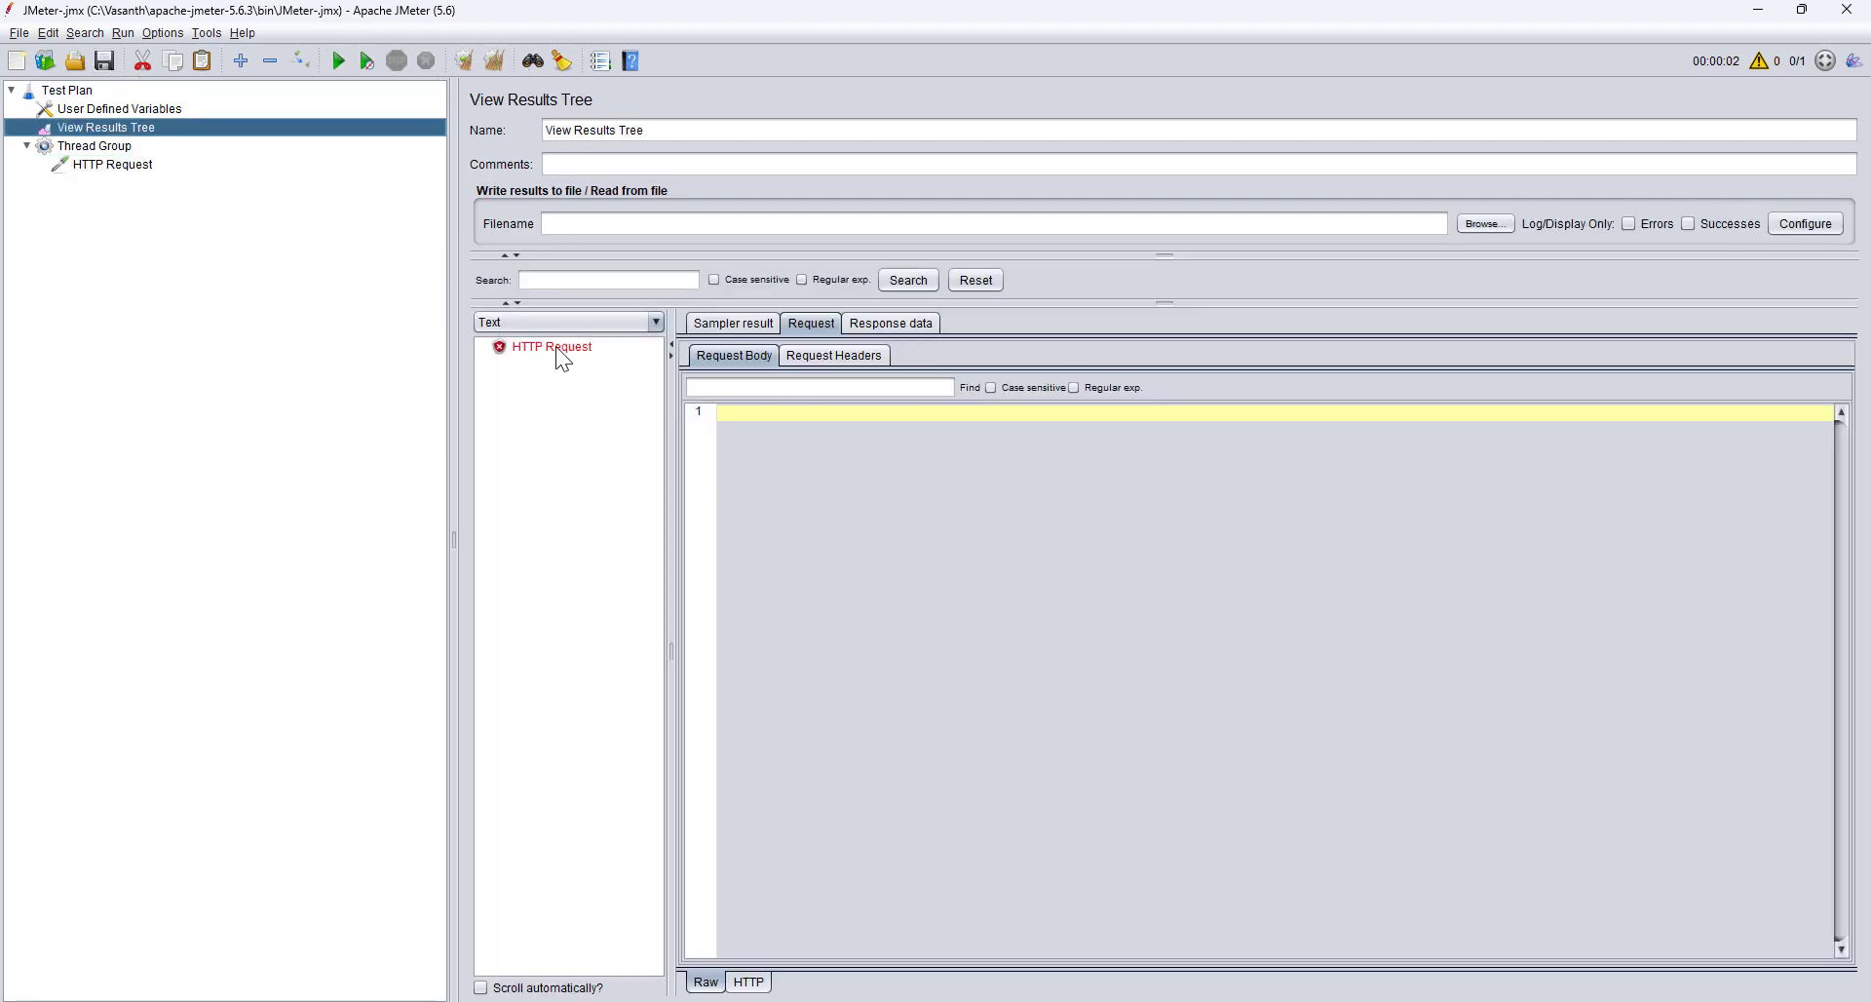
pyautogui.click(555, 349)
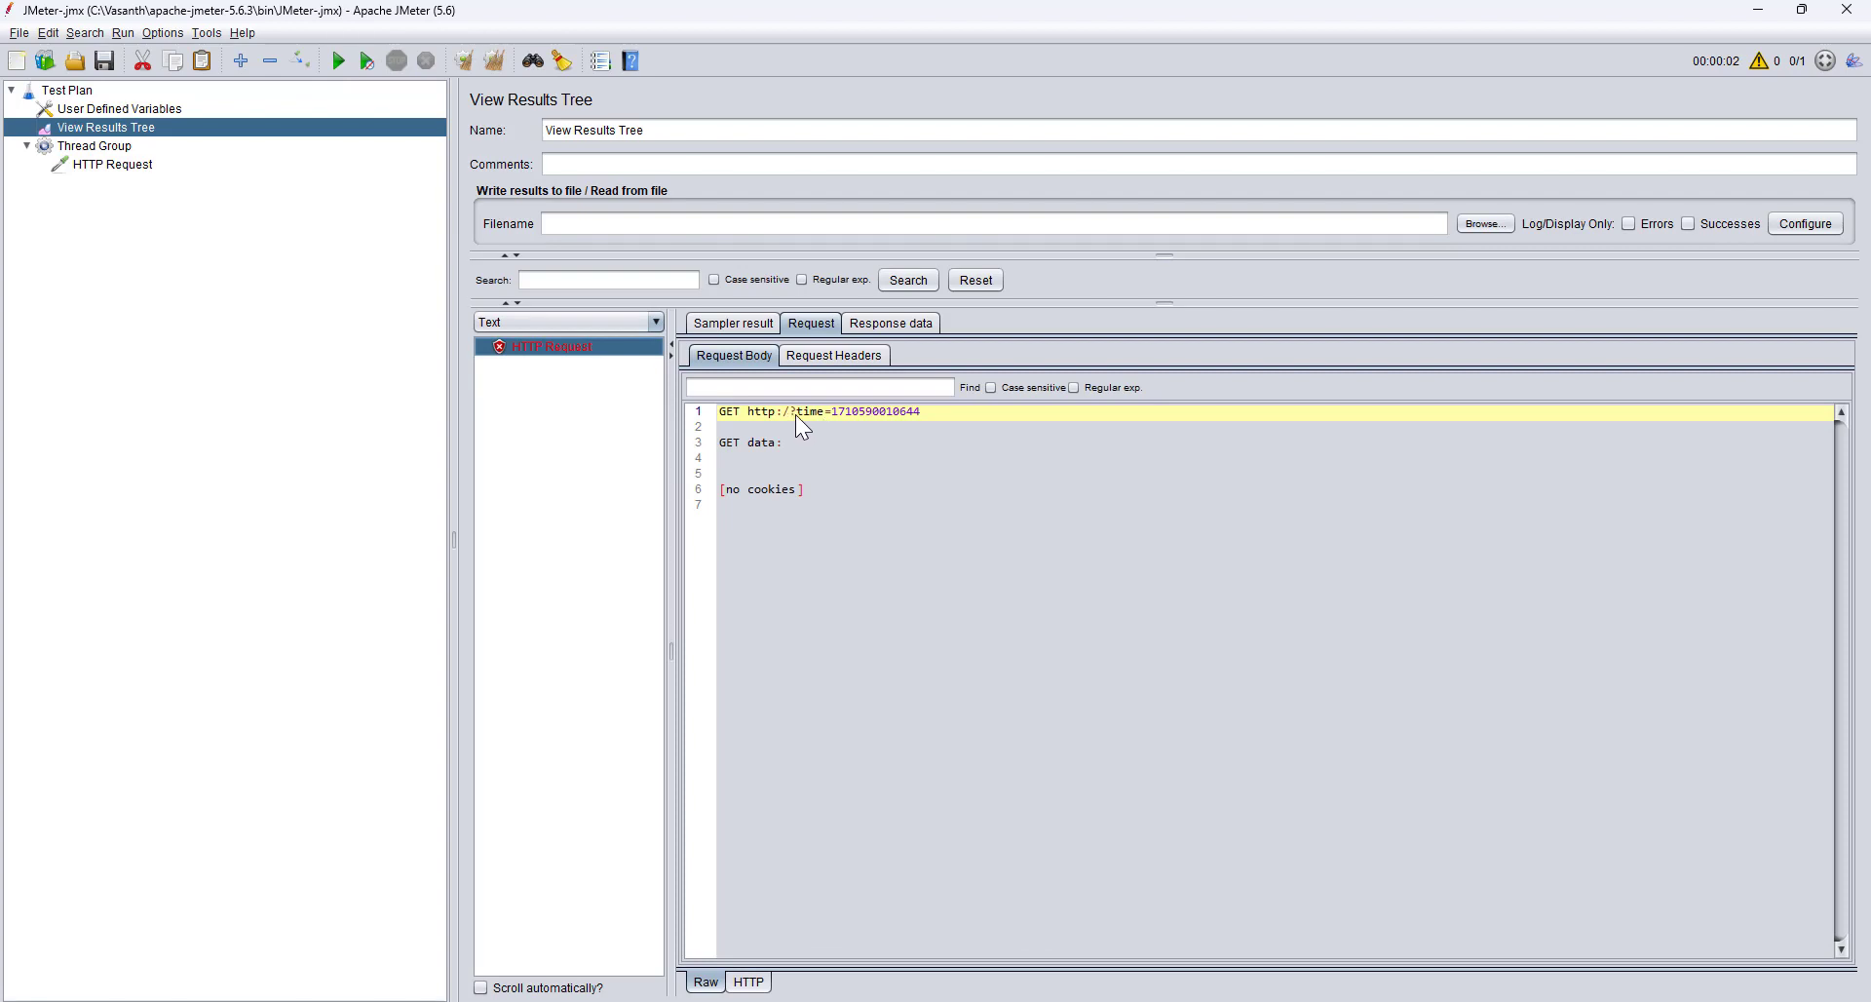
pyautogui.moveTo(796, 413); pyautogui.dragTo(840, 413)
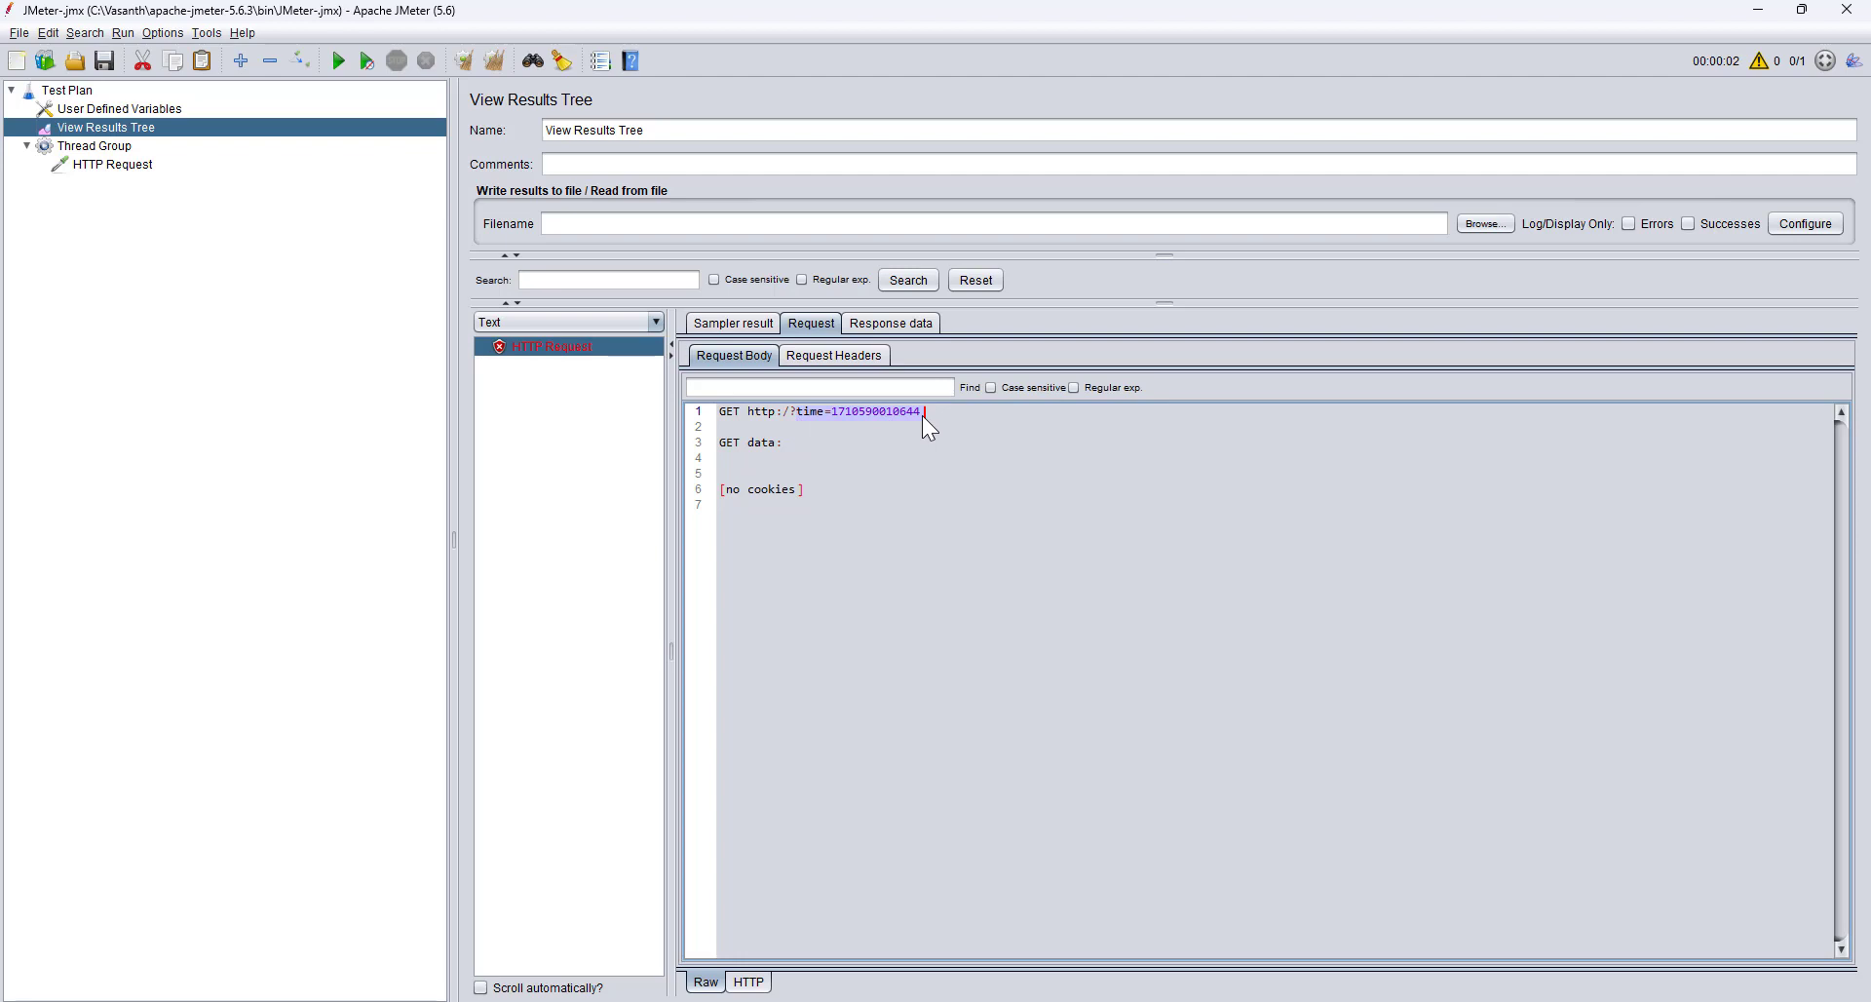
# Set the HTTP Request's time parameter value to ${__time(dd)} and save the test plan.
pyautogui.click(117, 164)
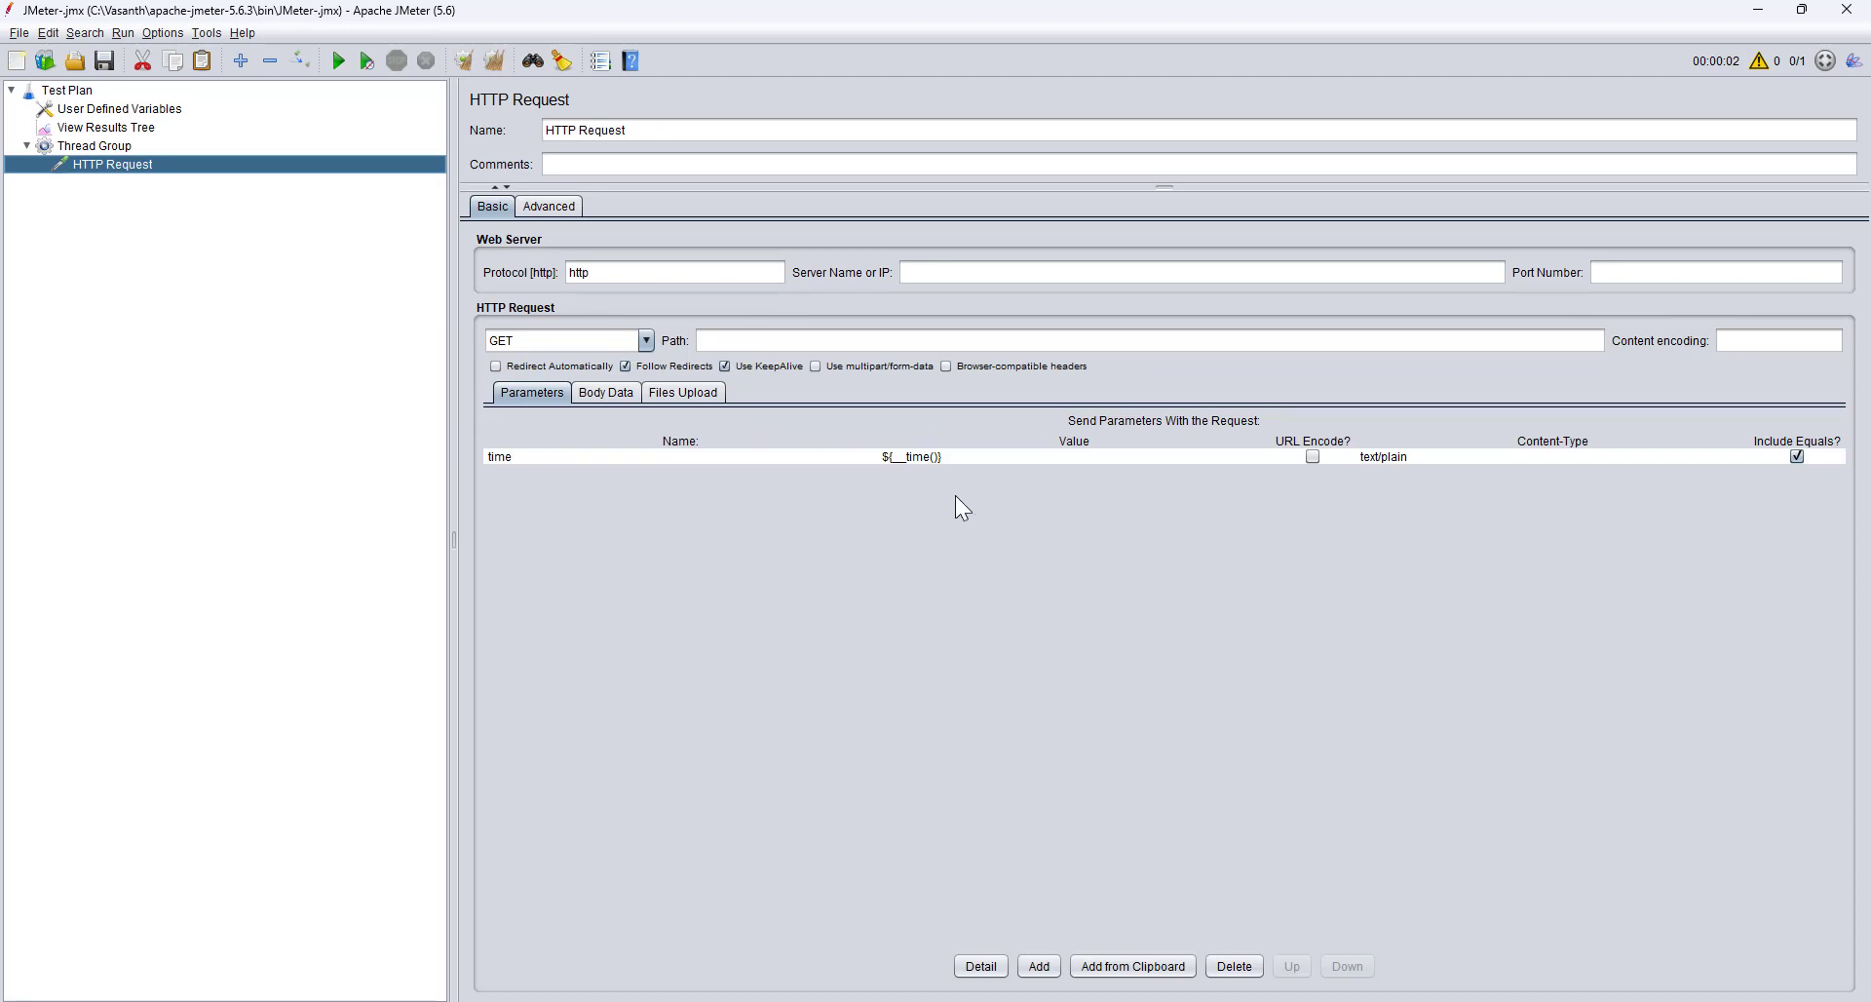
pyautogui.doubleClick(957, 458)
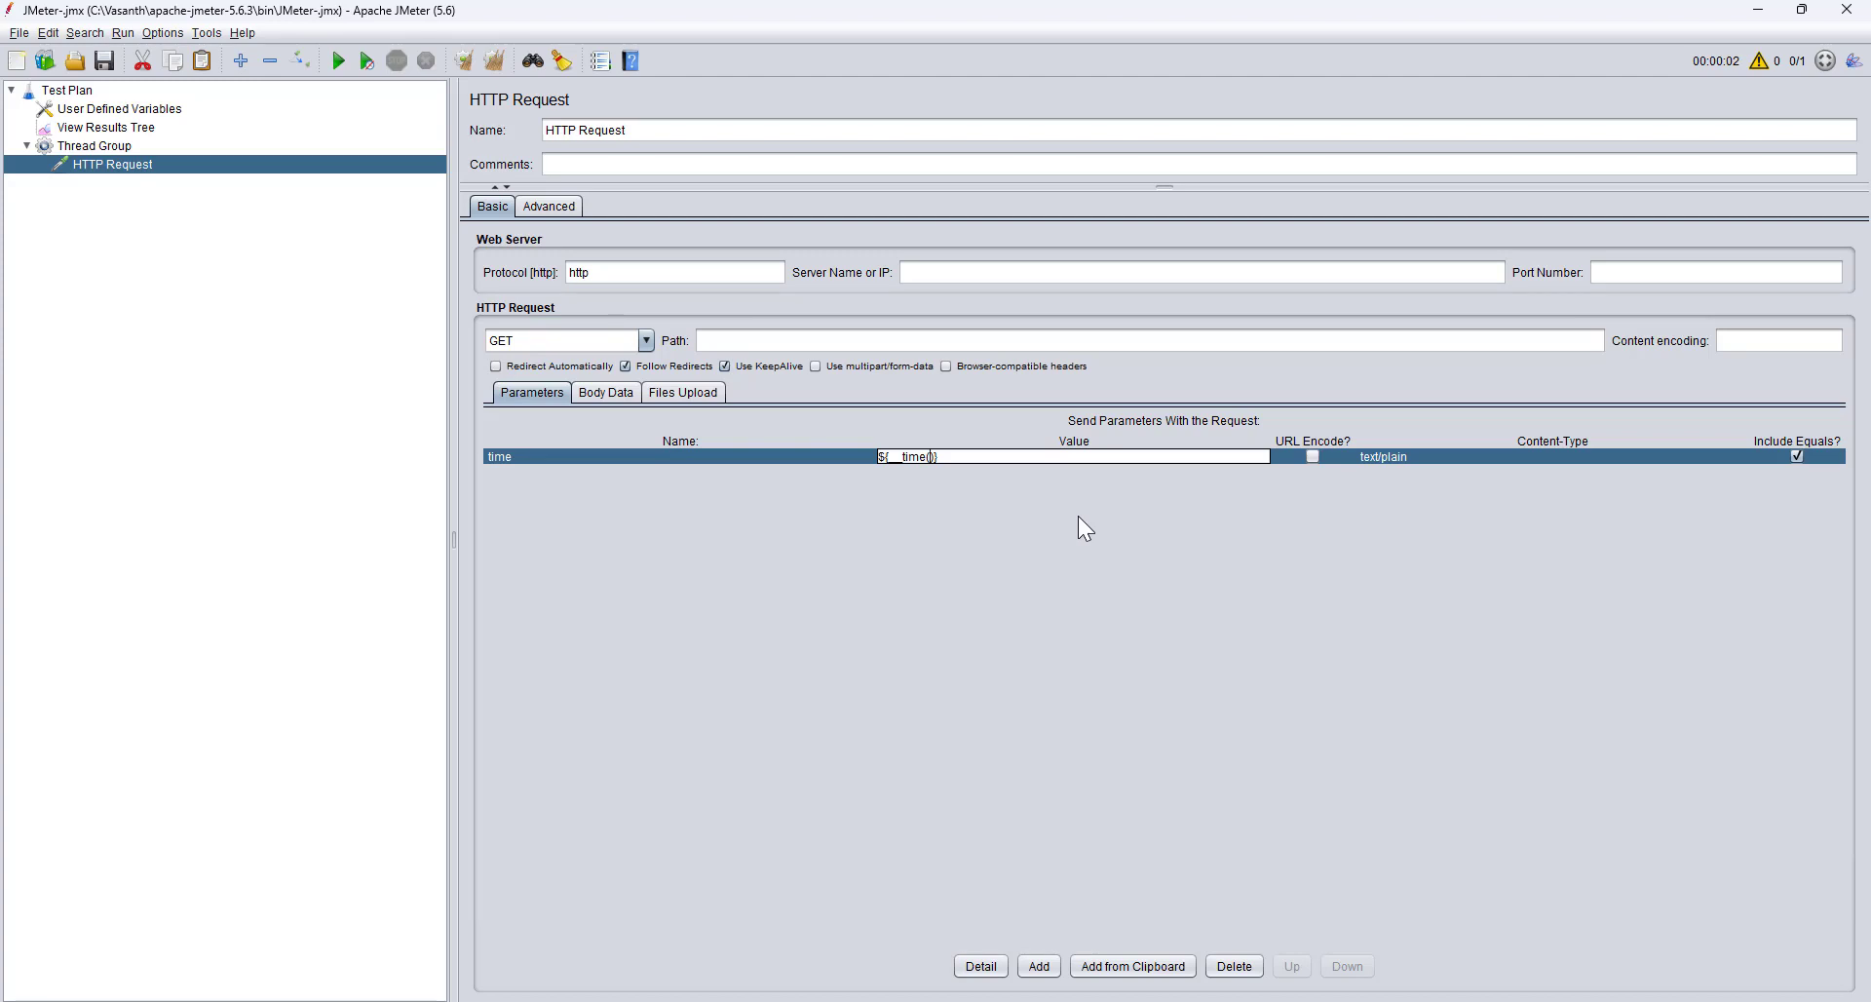
pyautogui.write('dd')
pyautogui.click(98, 64)
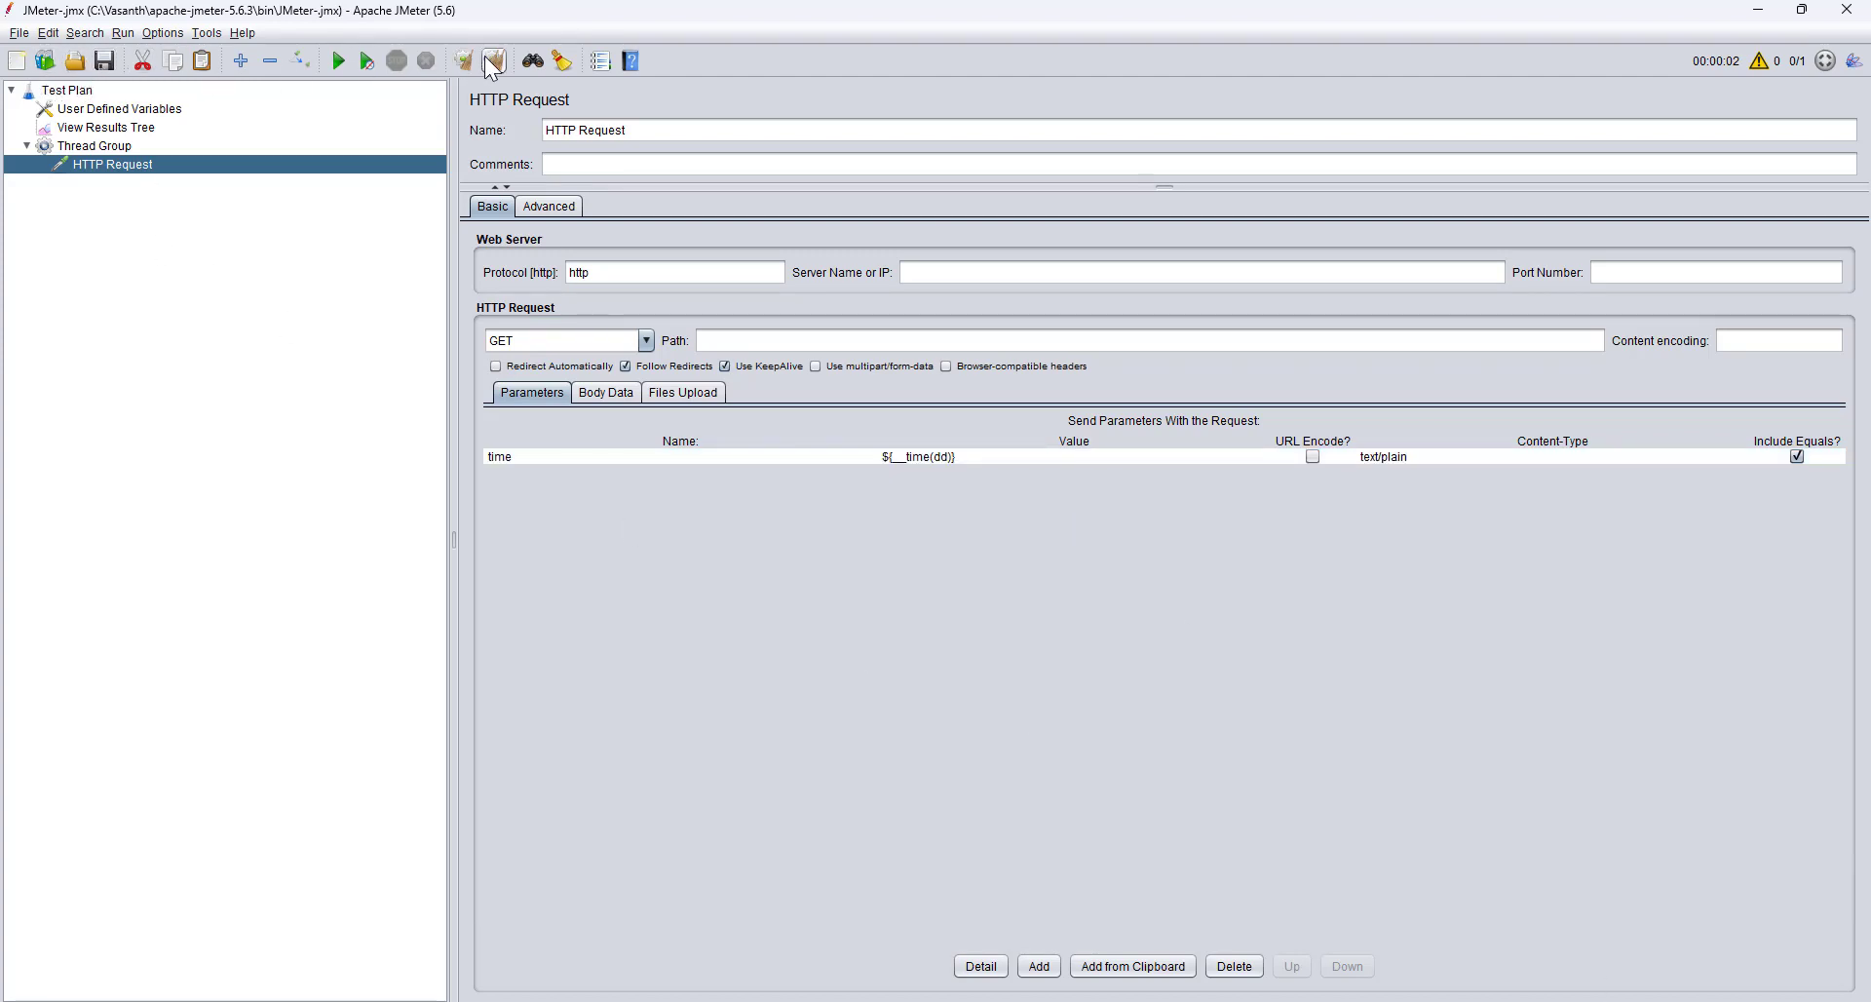
# Check which day value the HTTP Request result in View Results Tree sent for the time parameter.
pyautogui.click(105, 128)
pyautogui.click(532, 347)
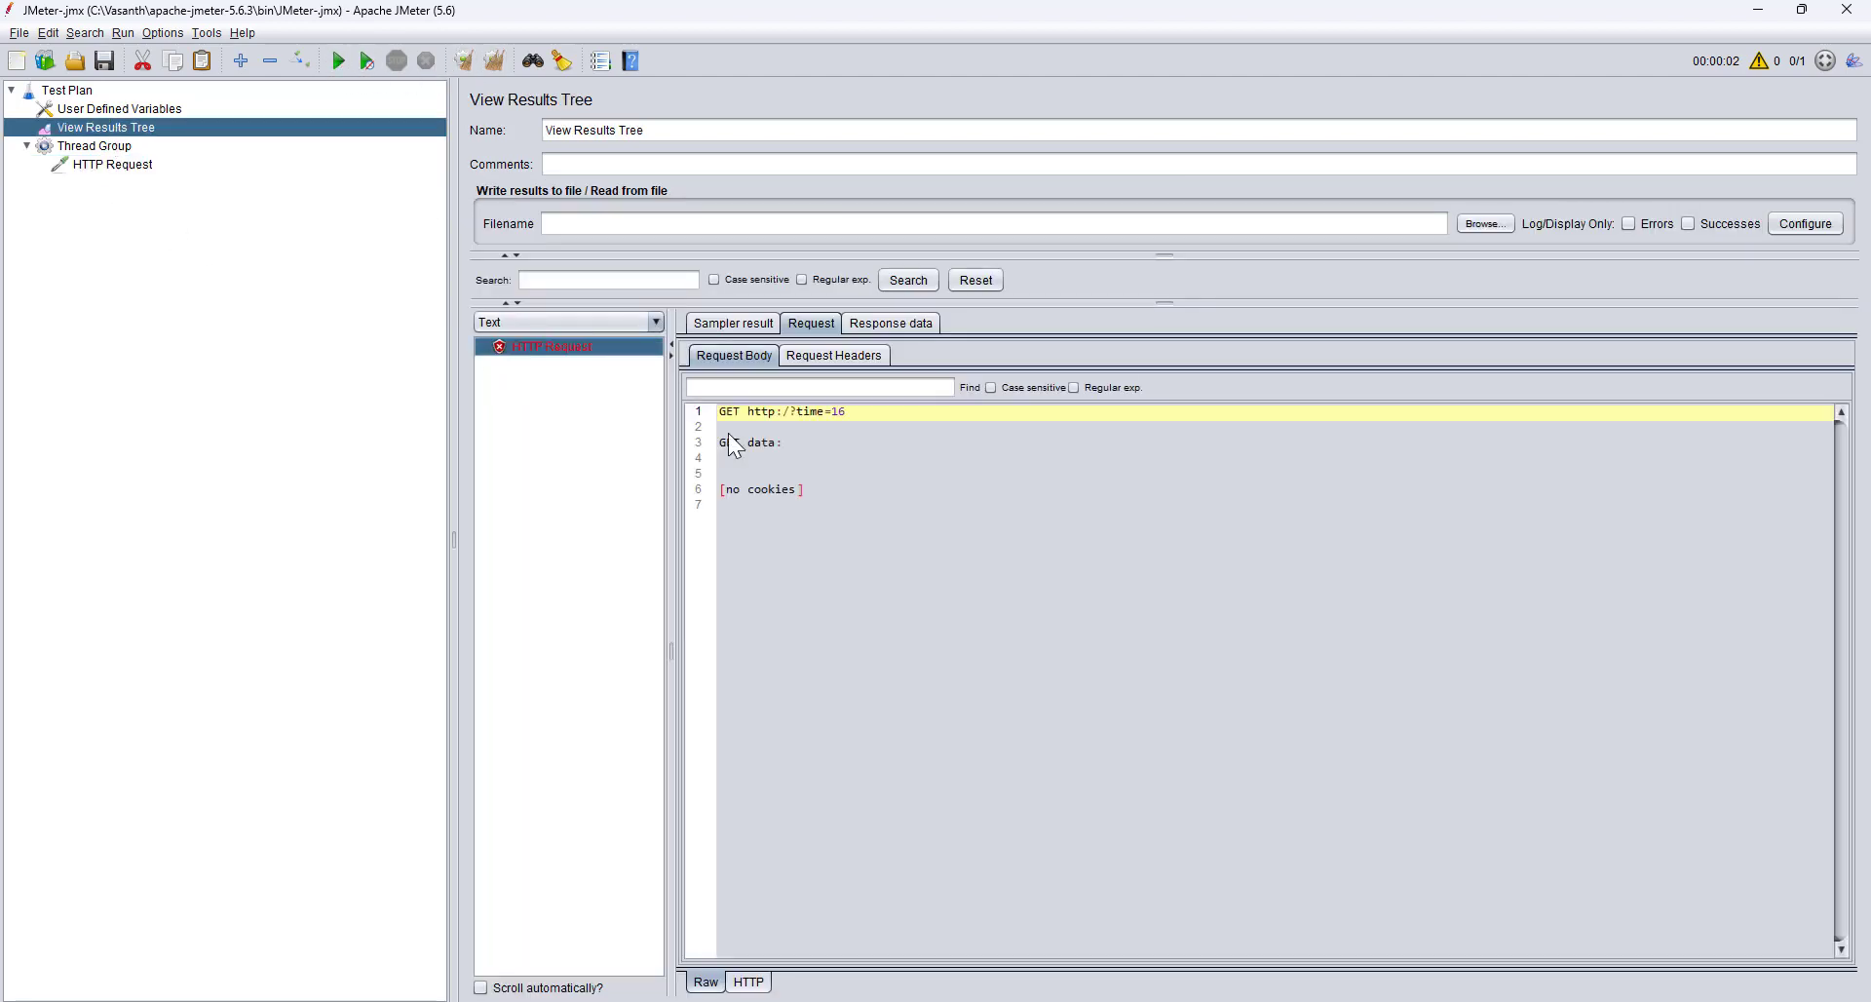
pyautogui.doubleClick(836, 412)
# Copy the time parameter's value expression ${__time(dd)} from the HTTP Request.
pyautogui.click(130, 164)
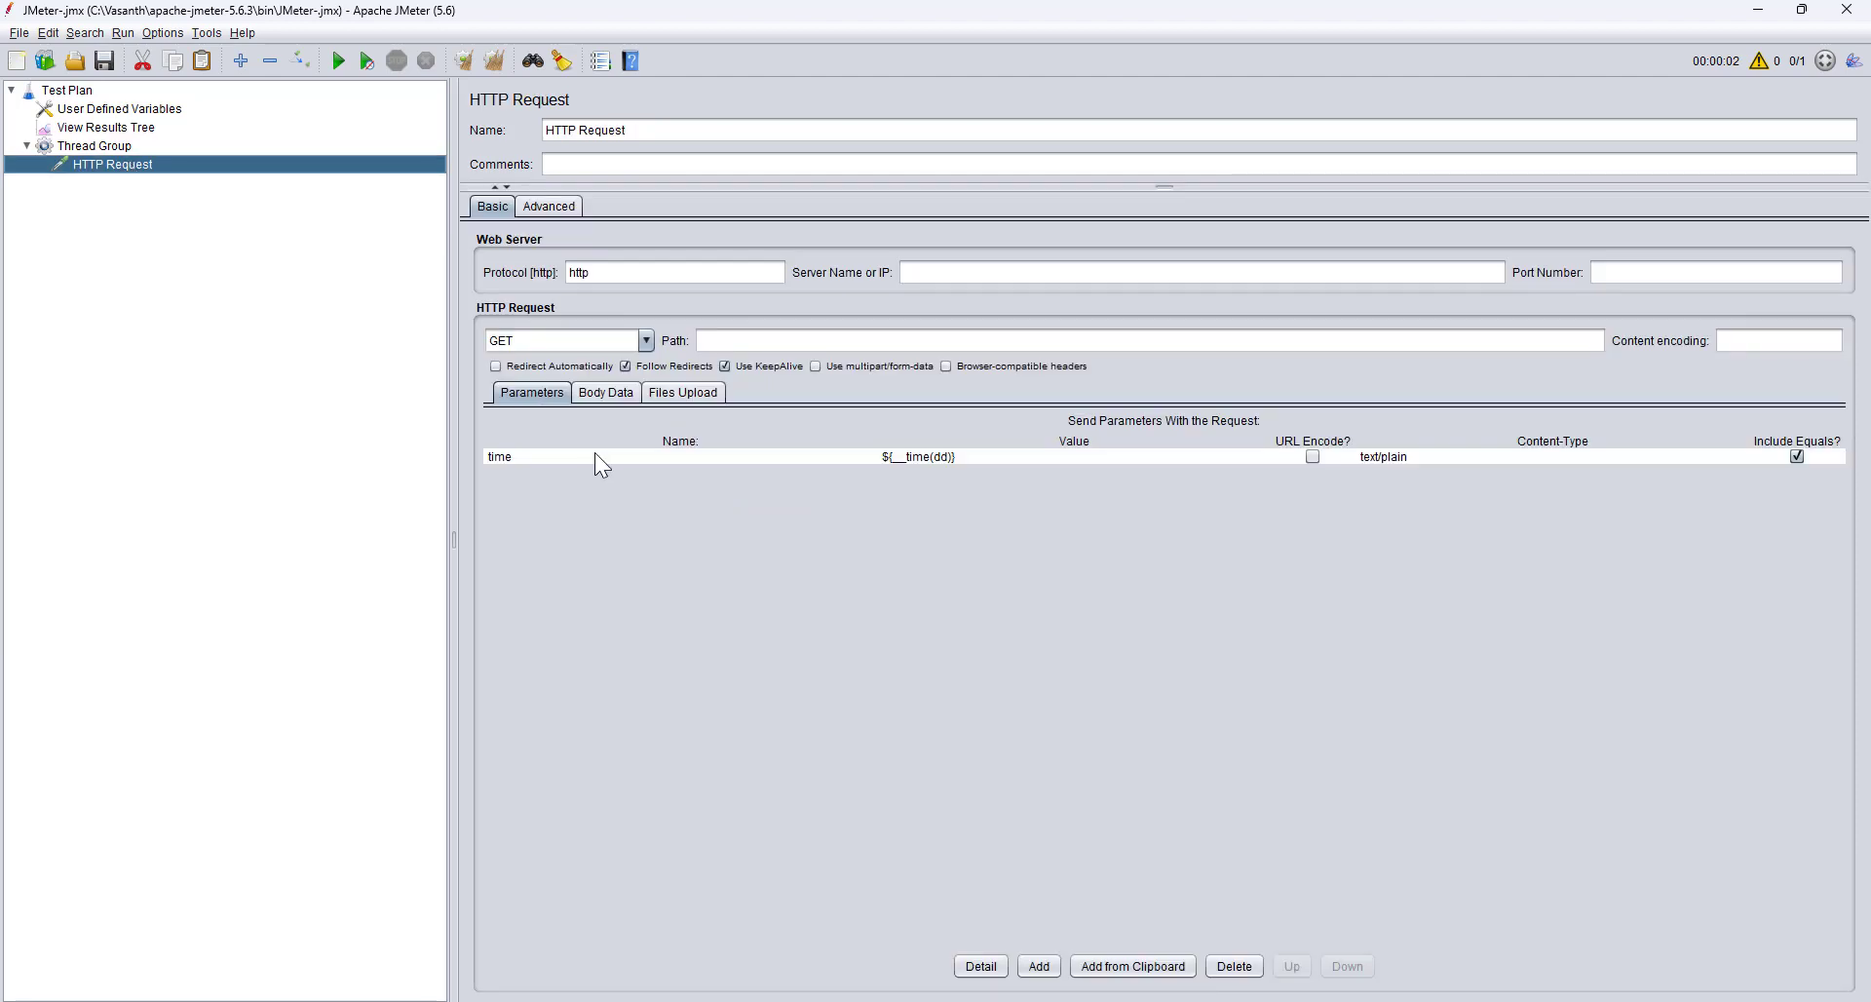
pyautogui.doubleClick(575, 457)
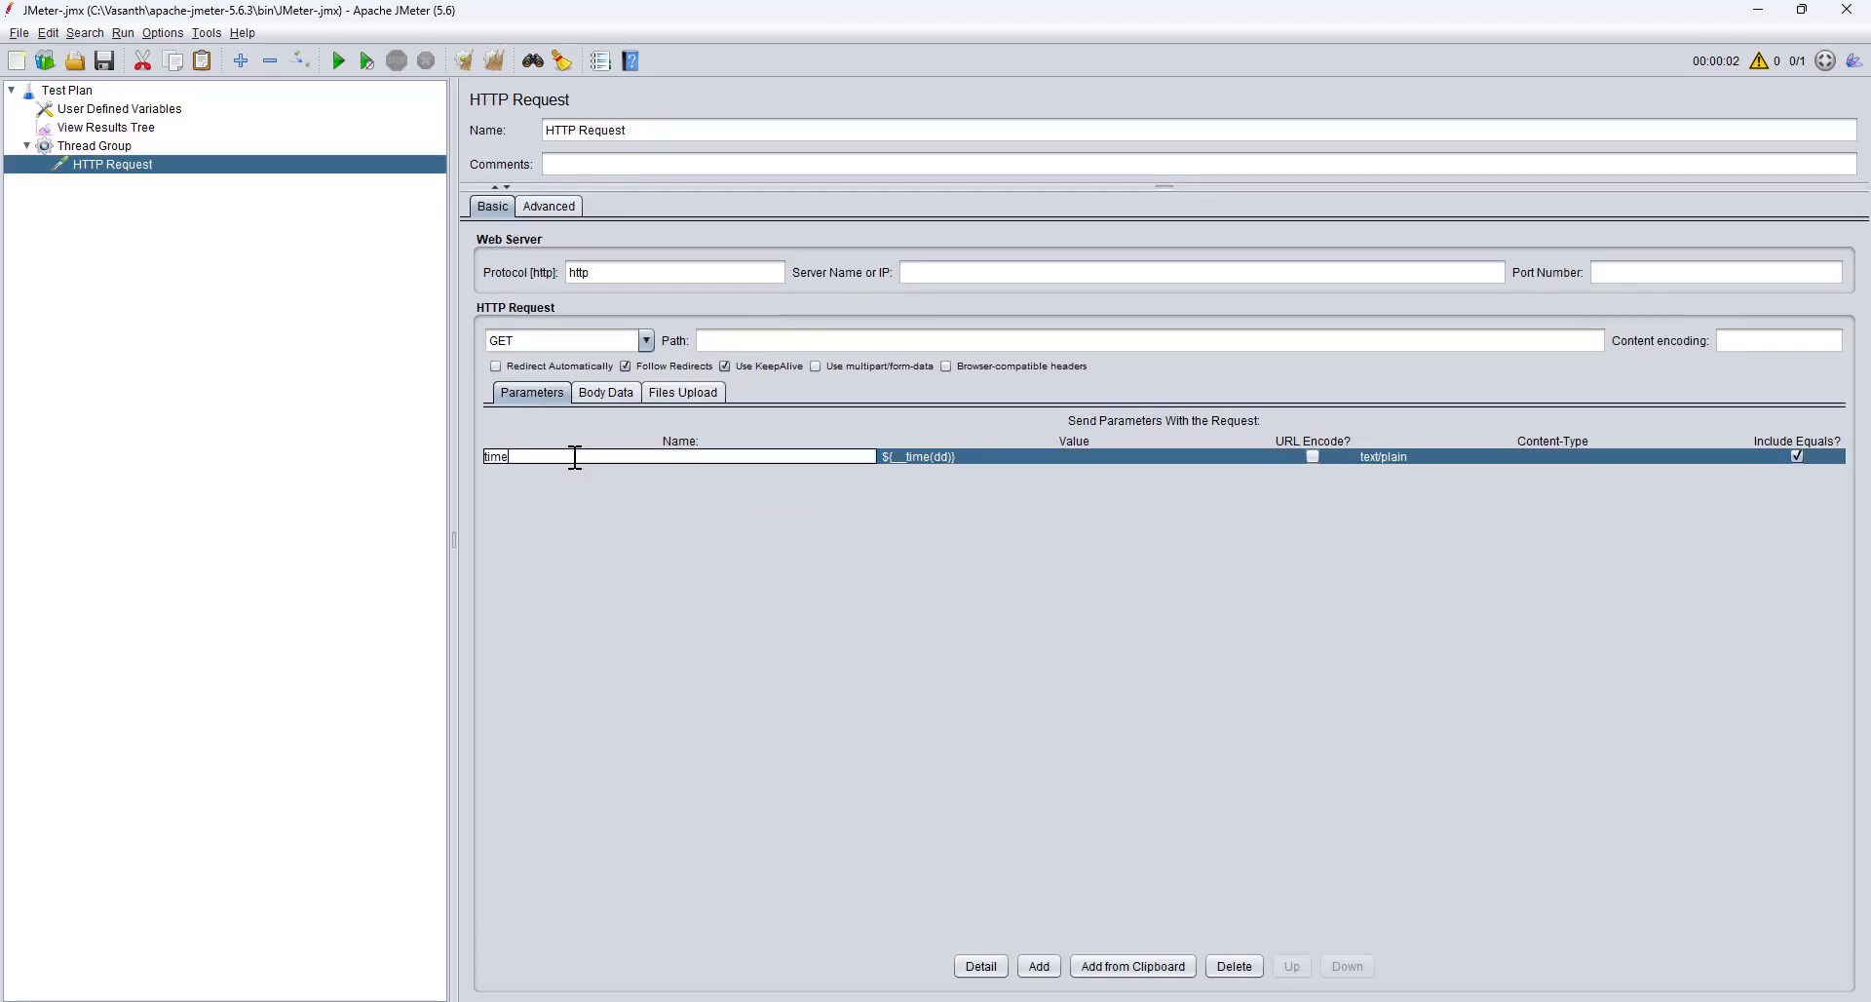
pyautogui.doubleClick(932, 456)
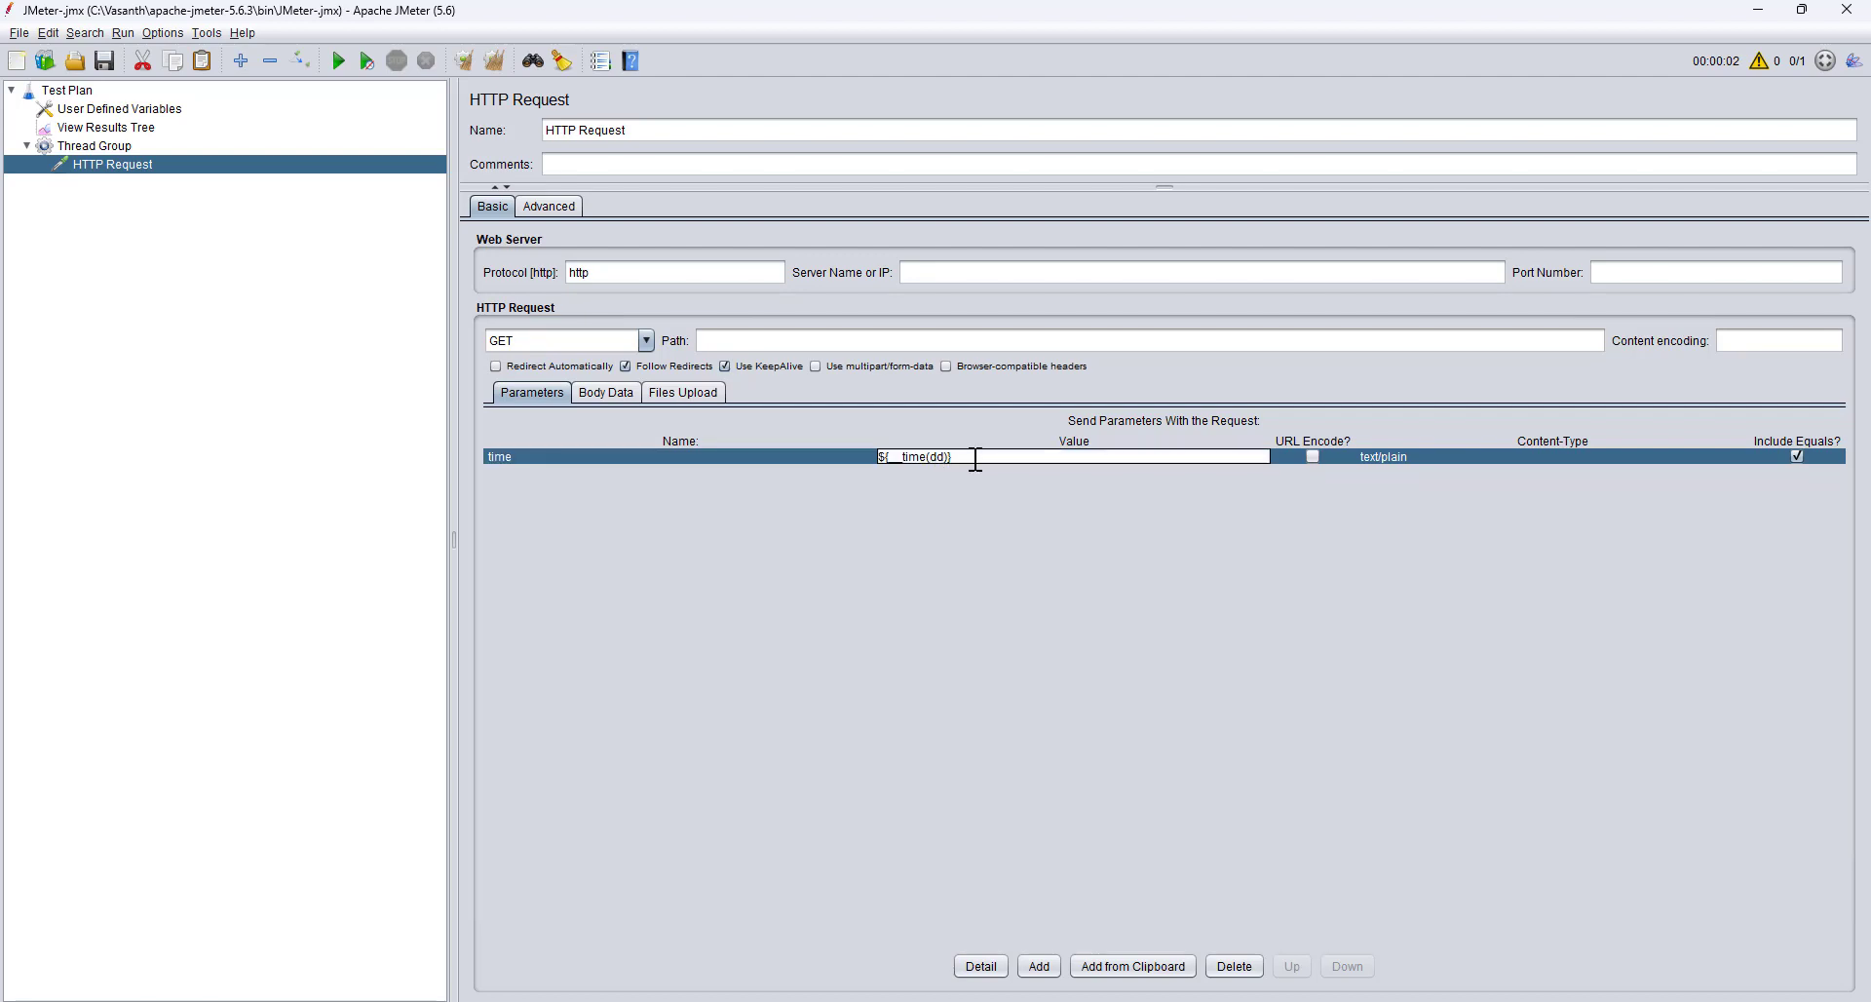
pyautogui.moveTo(972, 458); pyautogui.dragTo(862, 458)
pyautogui.hotkey('ctrl', 'c')
pyautogui.click(968, 456)
# Add a second, empty request parameter row and rename the time parameter to day.
pyautogui.click(1039, 966)
pyautogui.doubleClick(511, 454)
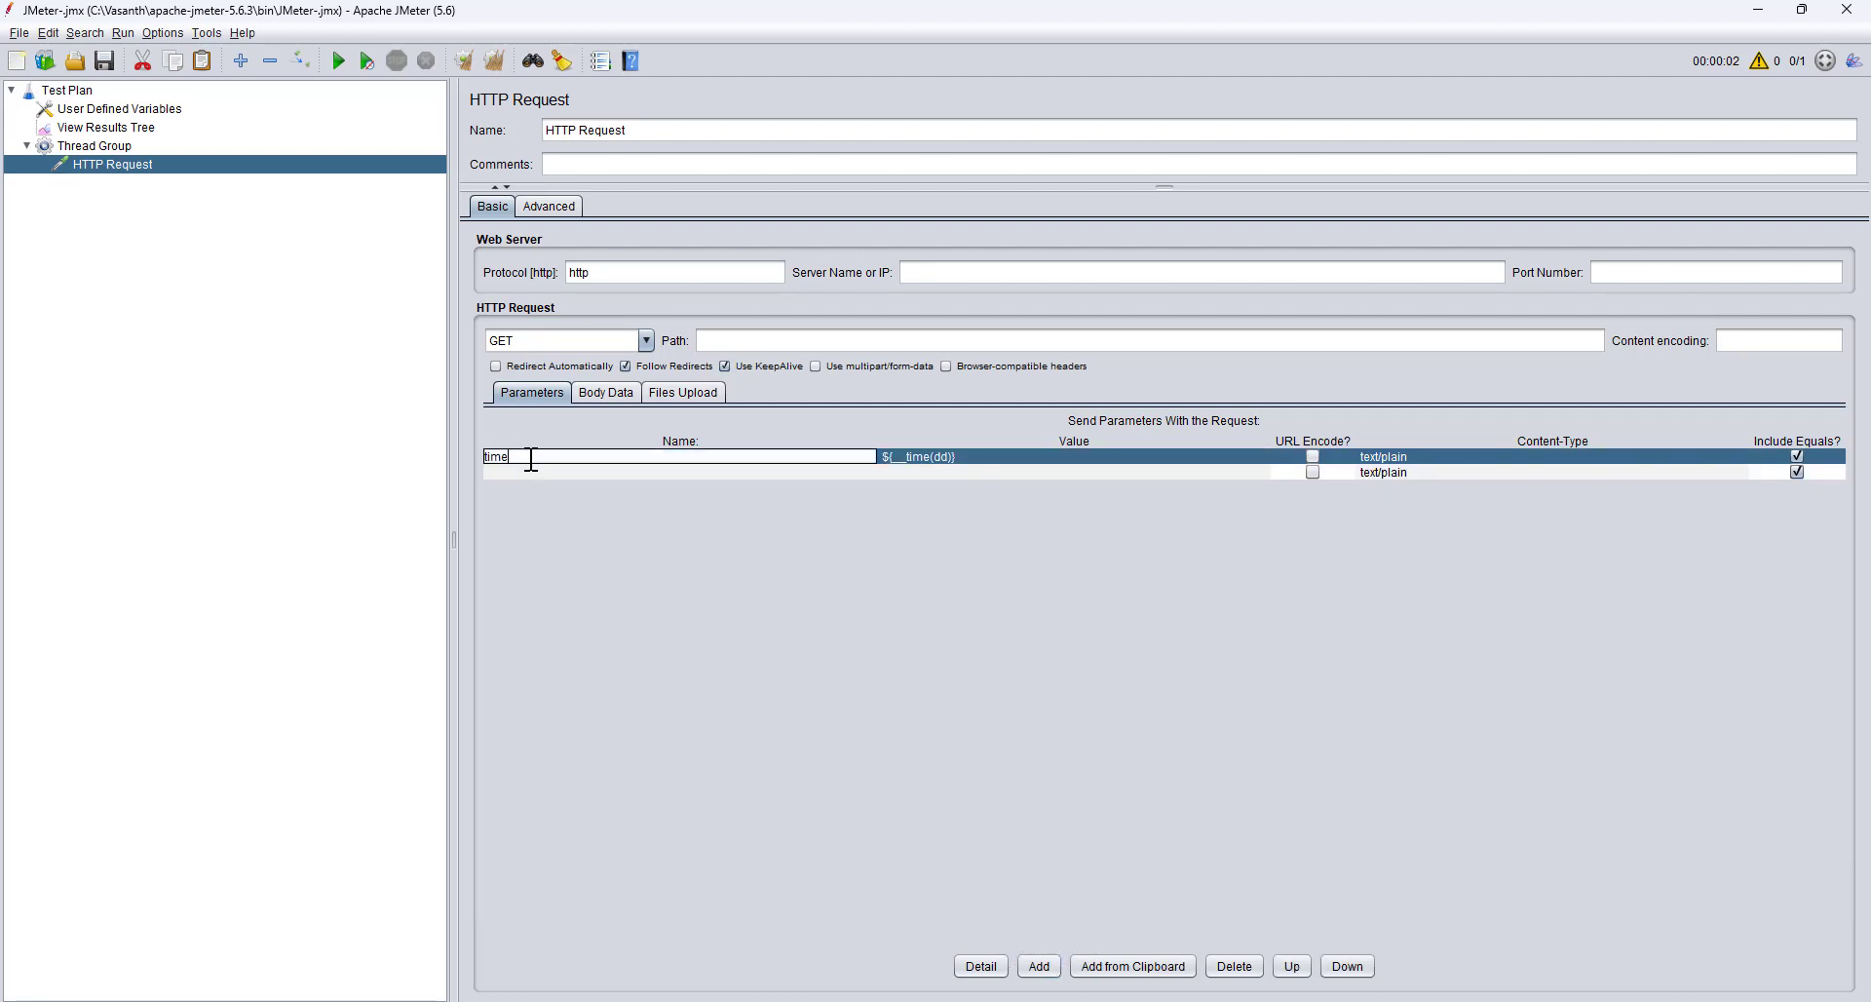
pyautogui.moveTo(530, 458); pyautogui.dragTo(396, 468)
pyautogui.write('day')
# Name the empty parameter month, give it the pasted expression edited to ${__time(MM)}, and save the test plan.
pyautogui.doubleClick(523, 474)
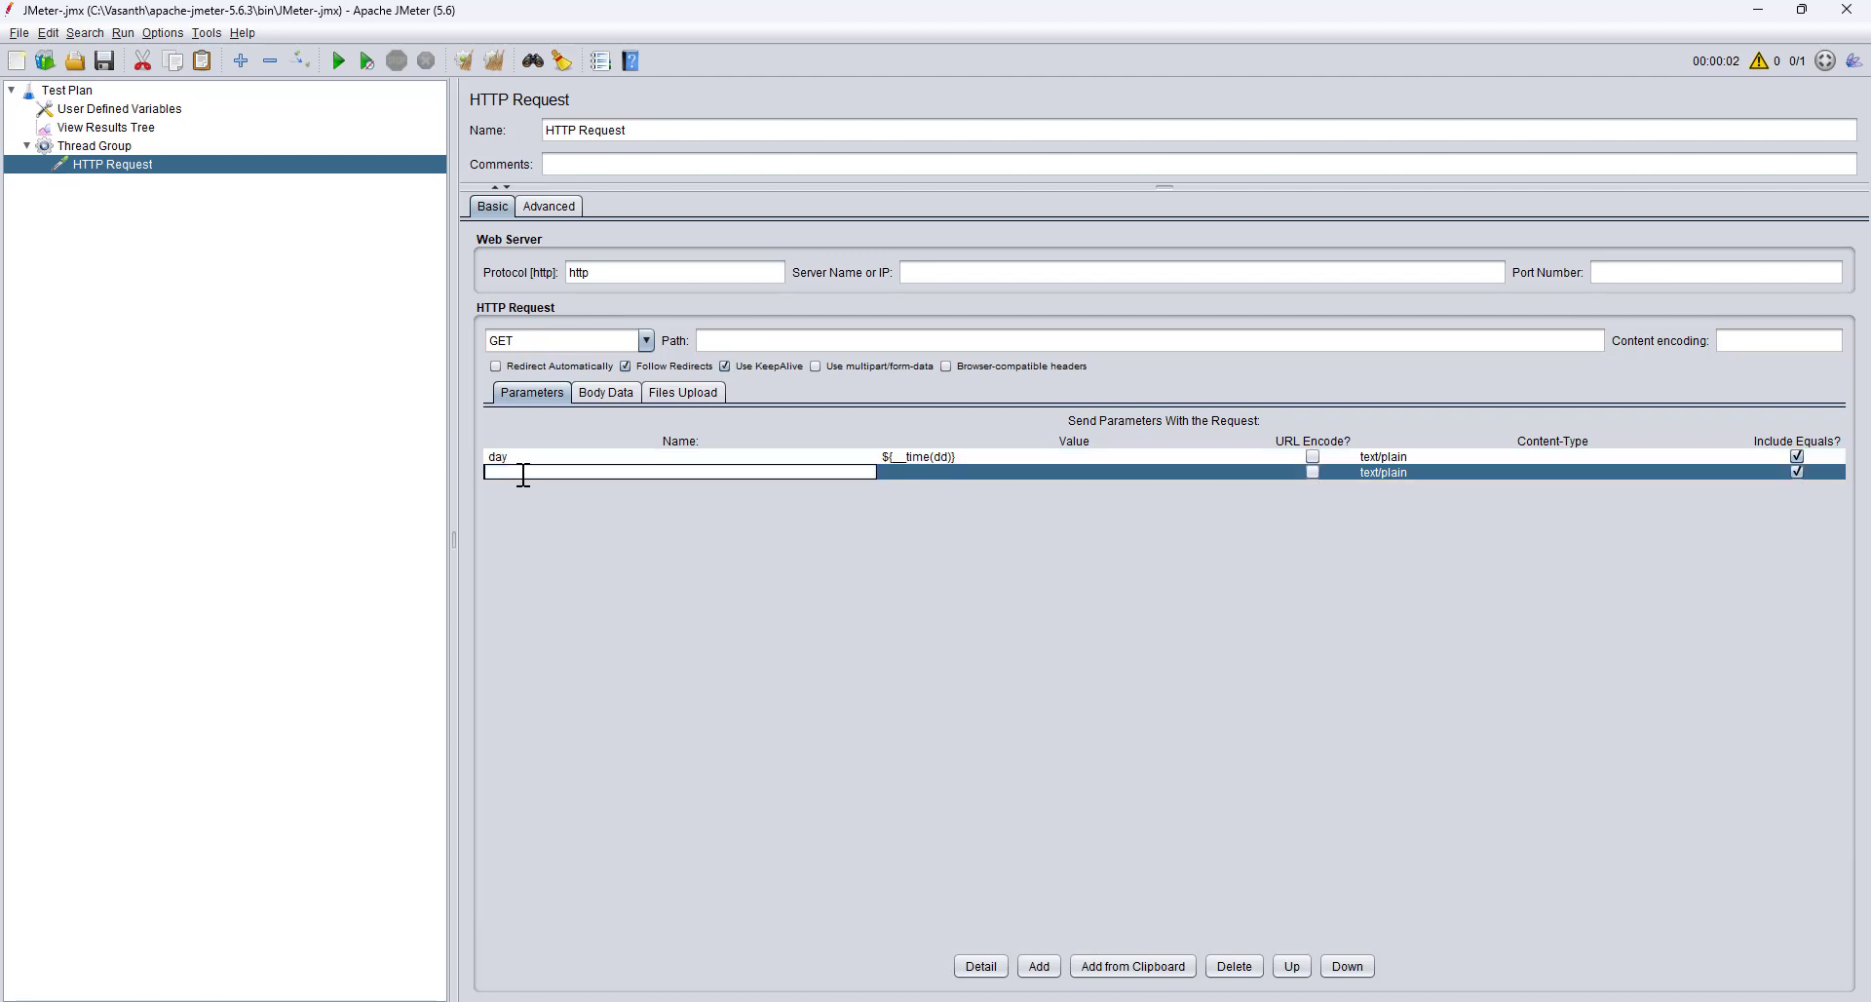
pyautogui.write('month')
pyautogui.doubleClick(994, 471)
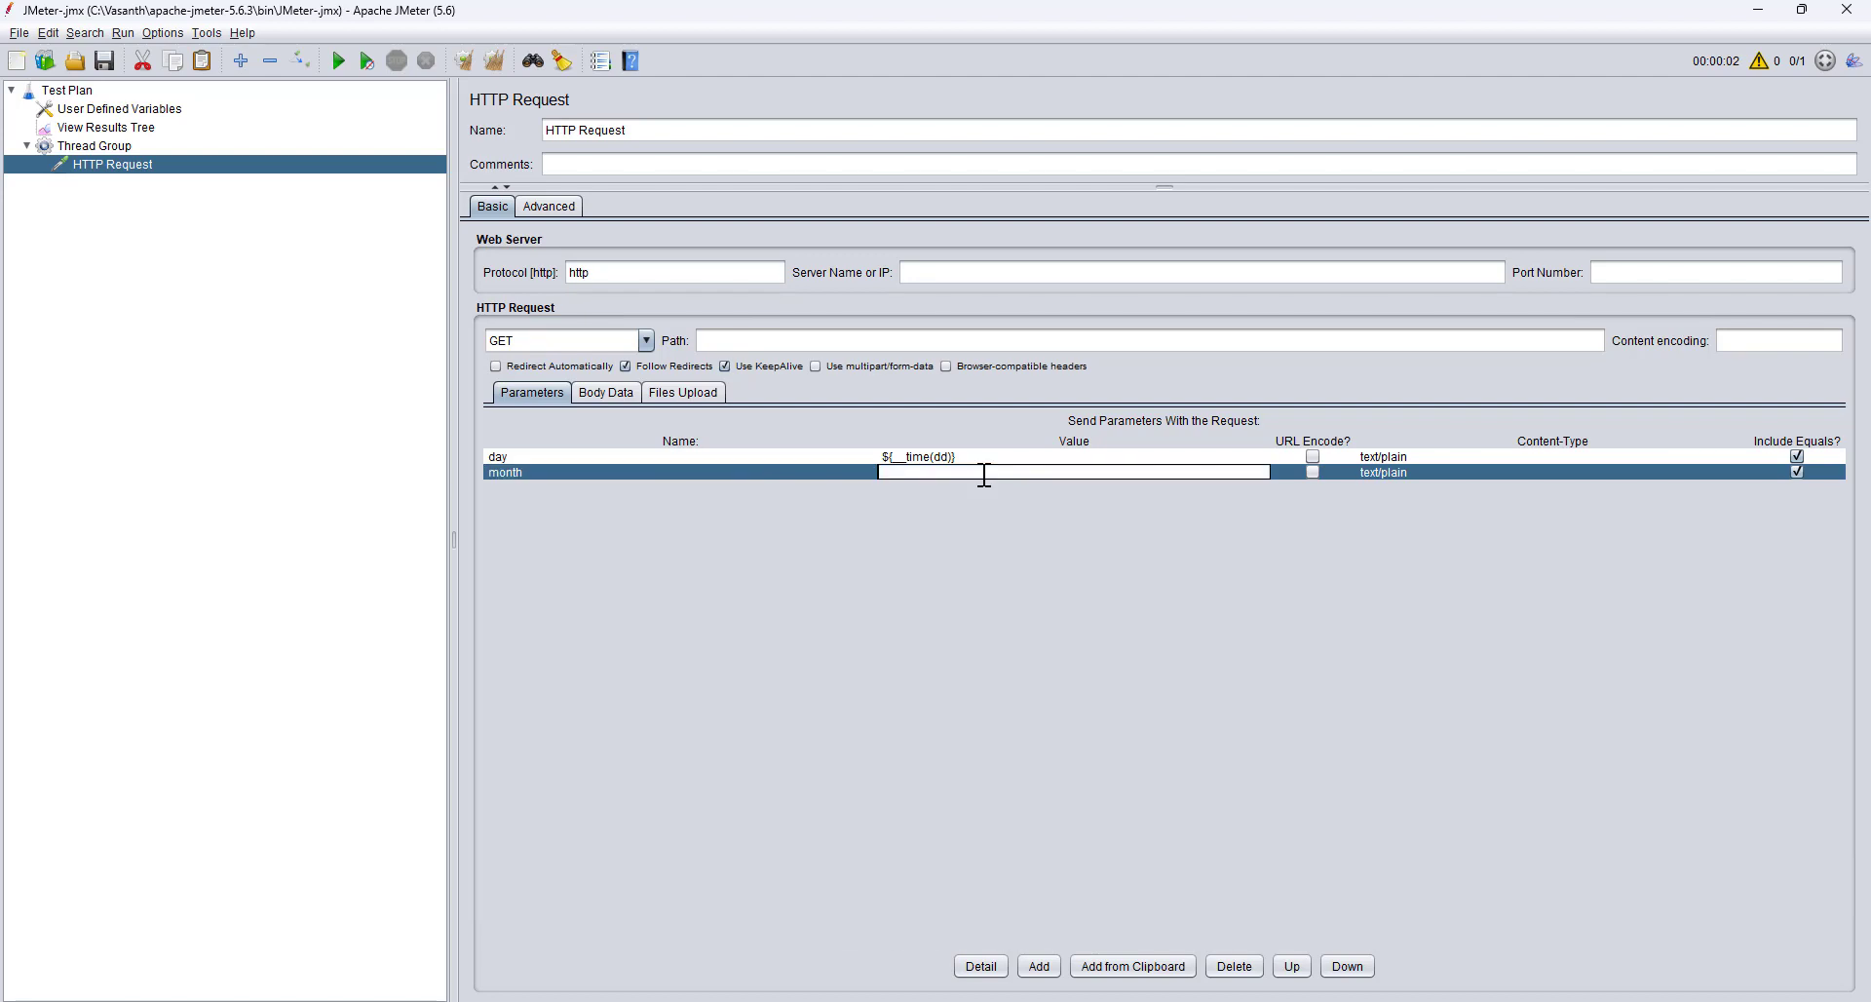
pyautogui.hotkey('ctrl', 'v')
pyautogui.click(940, 473)
pyautogui.press('Delete')
pyautogui.press('BackSpace')
pyautogui.write('mm')
pyautogui.press('BackSpace')
pyautogui.press('BackSpace')
pyautogui.write('MM')
pyautogui.click(103, 69)
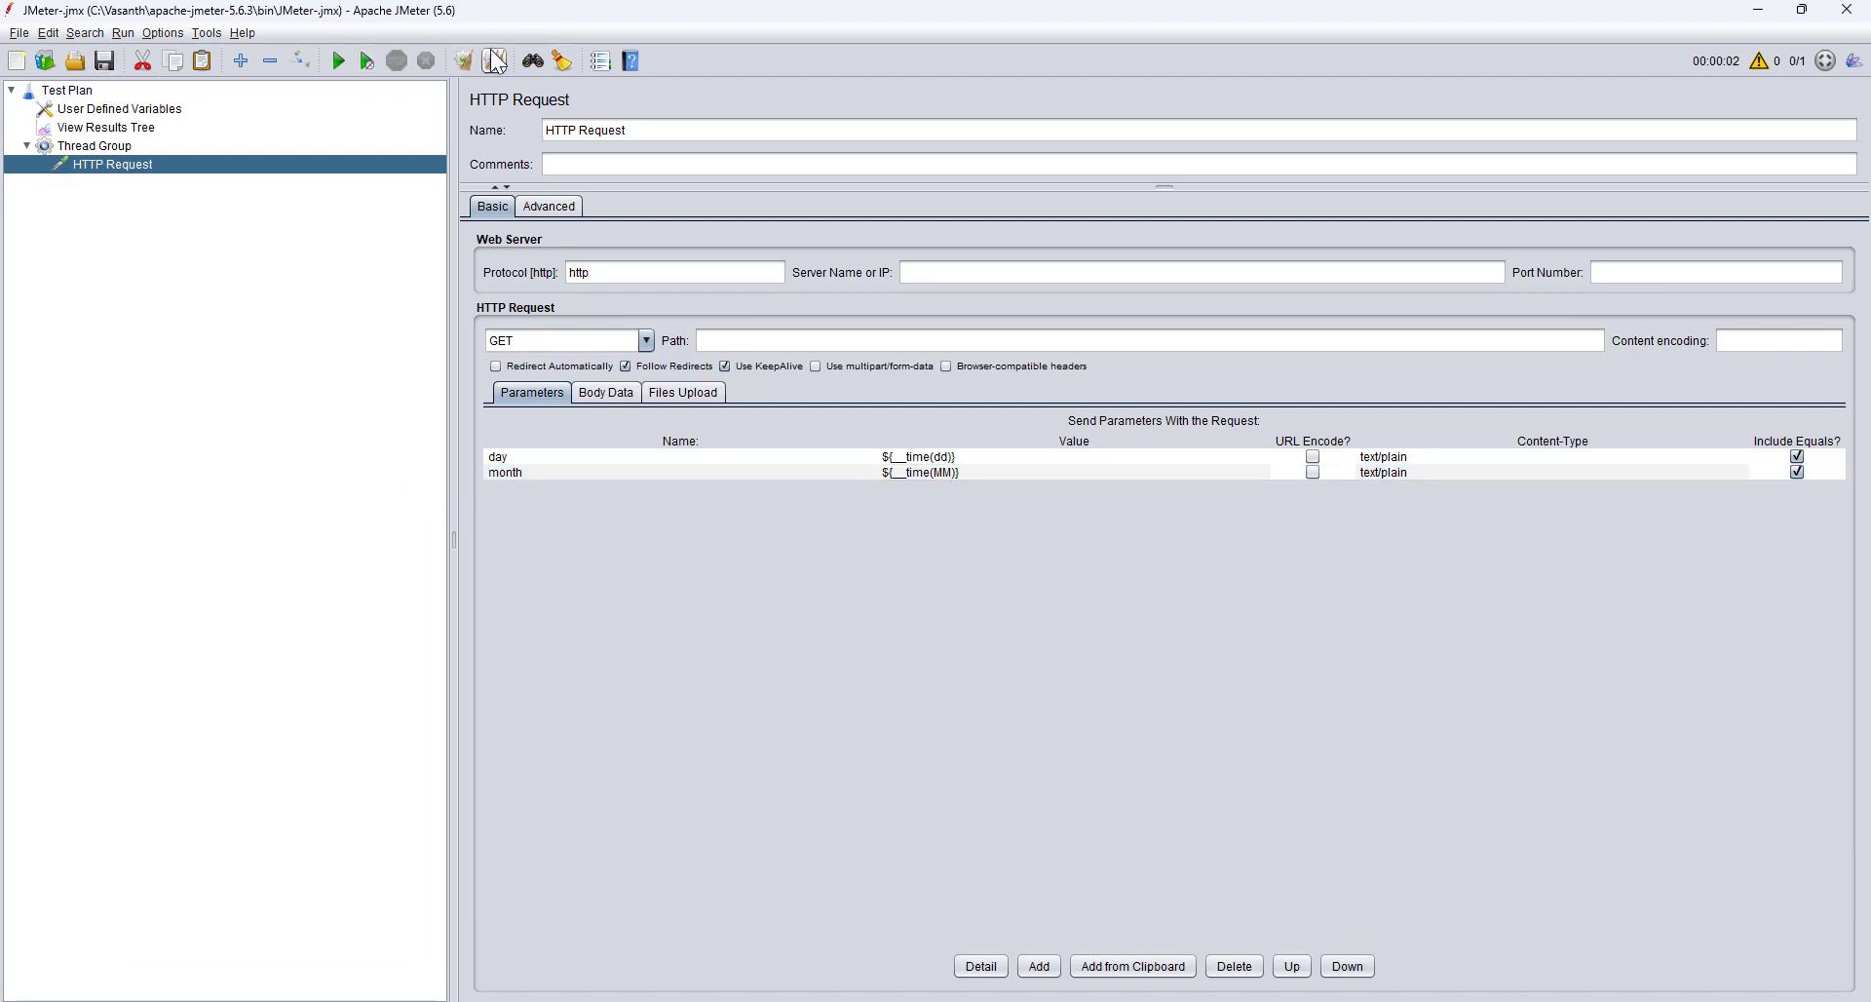
# Examine the month value sent in the request body of the HTTP Request result in View Results Tree.
pyautogui.click(109, 127)
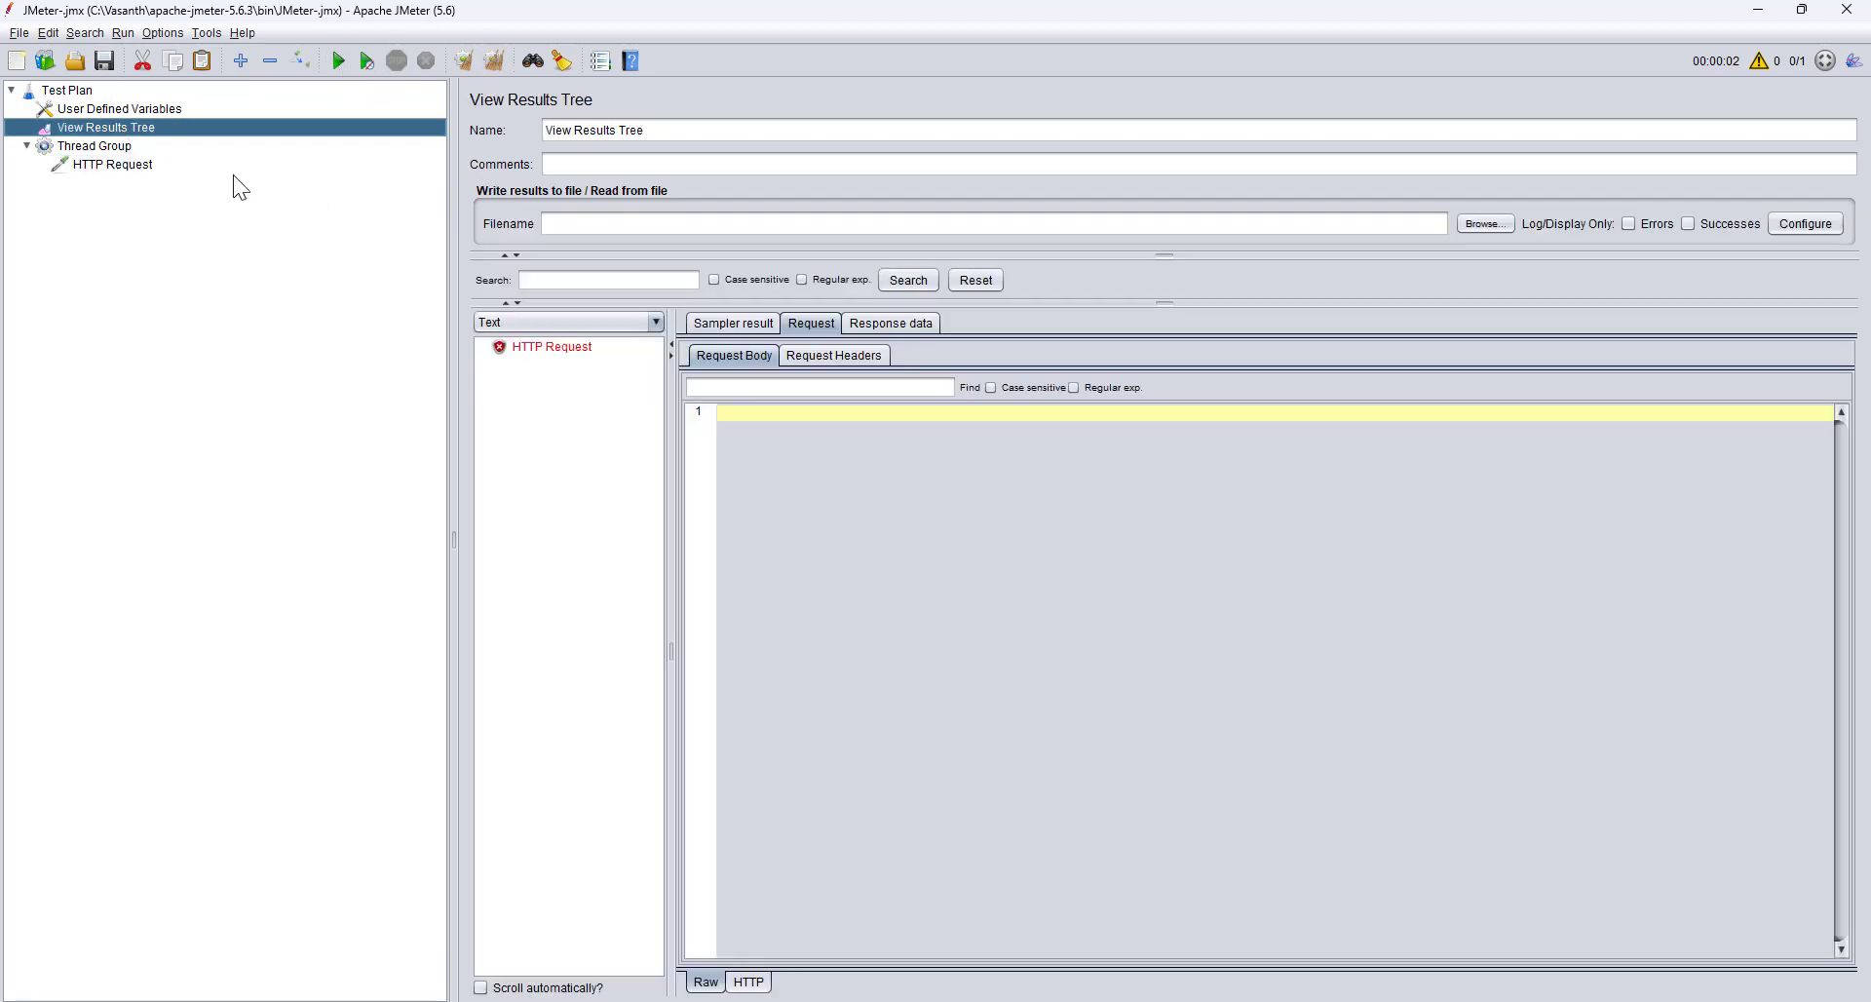
pyautogui.click(540, 344)
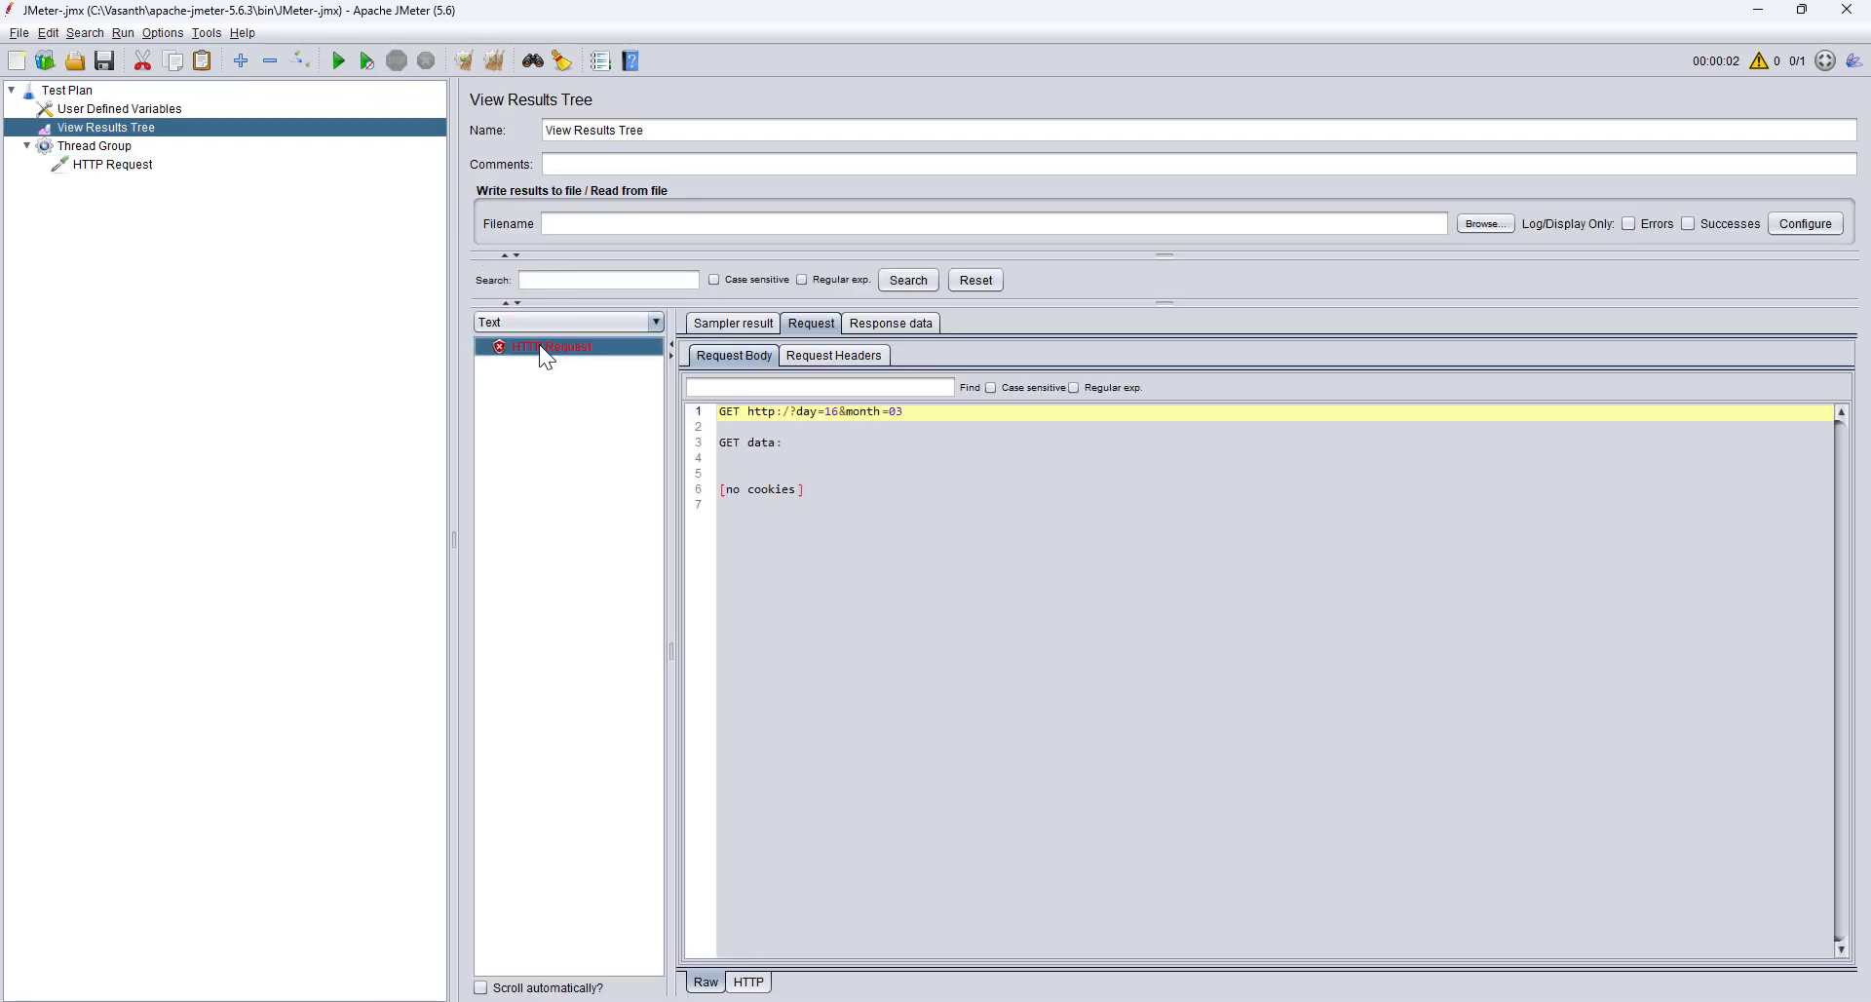
pyautogui.click(868, 414)
pyautogui.moveTo(868, 413); pyautogui.dragTo(904, 411)
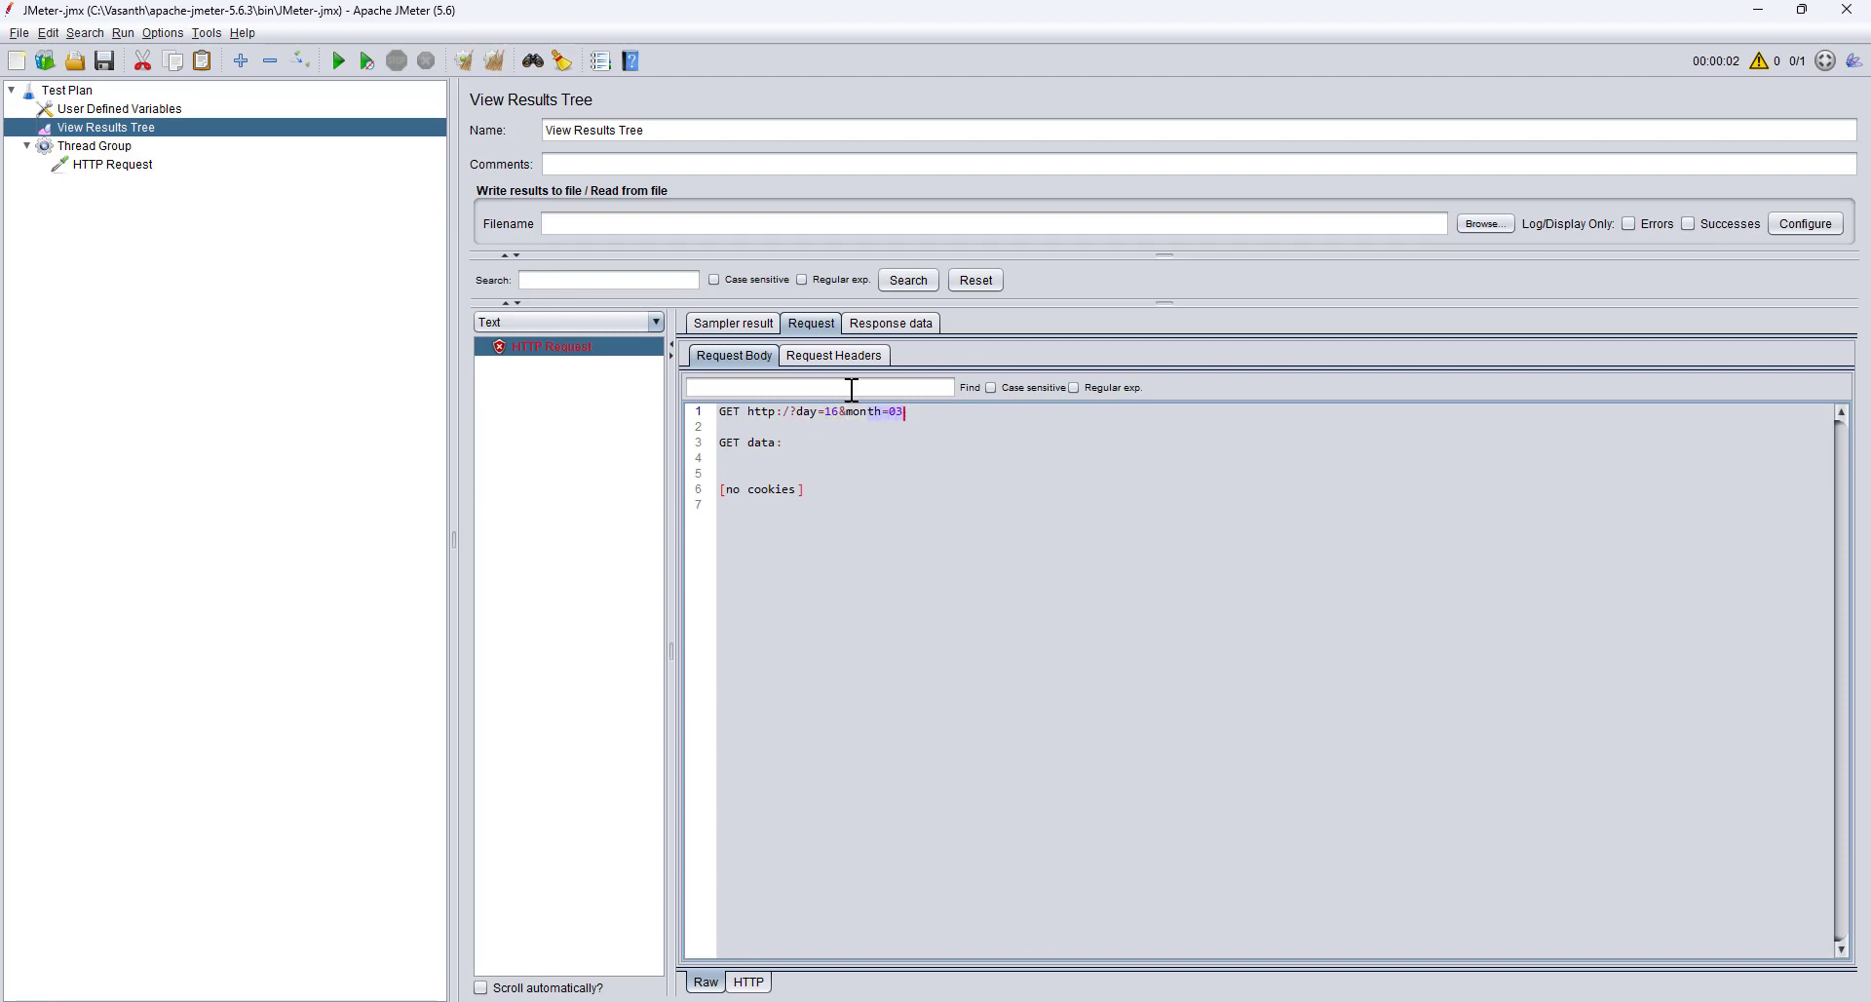
# Set the HTTP Request's month parameter value to the lowercase form ${__time(mm)} and save the test plan.
pyautogui.click(96, 165)
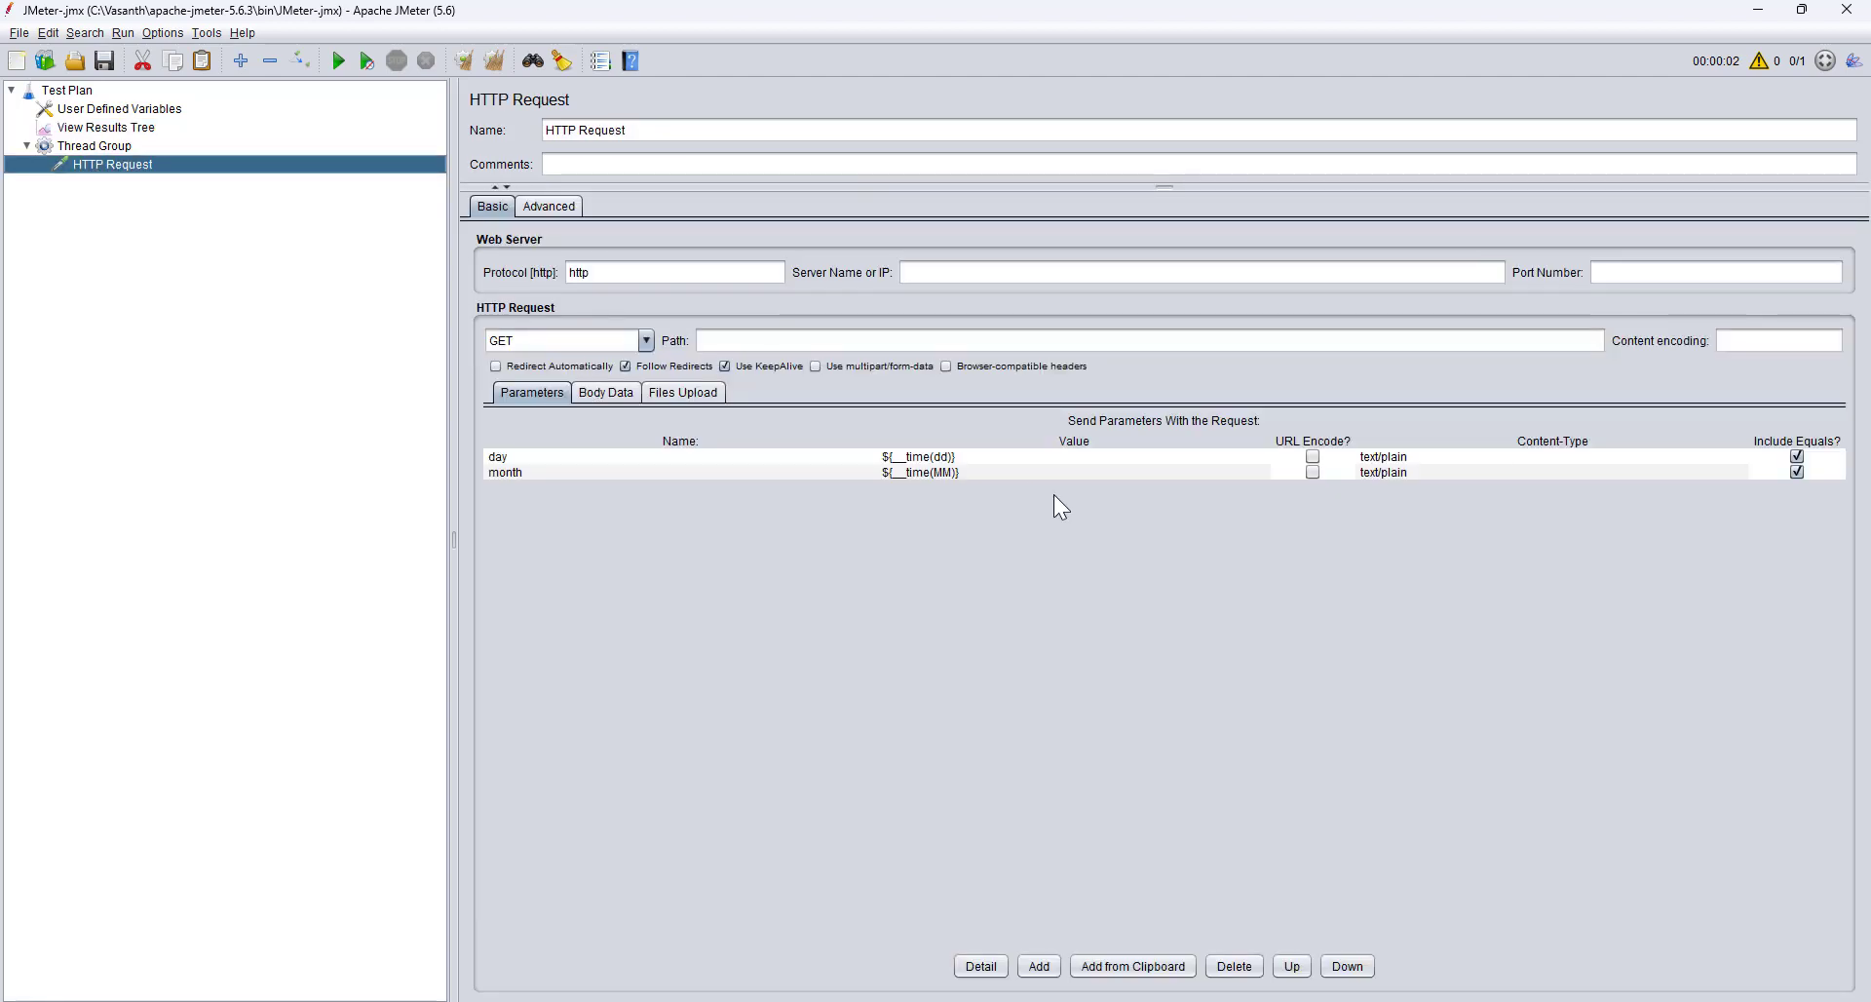
pyautogui.doubleClick(941, 473)
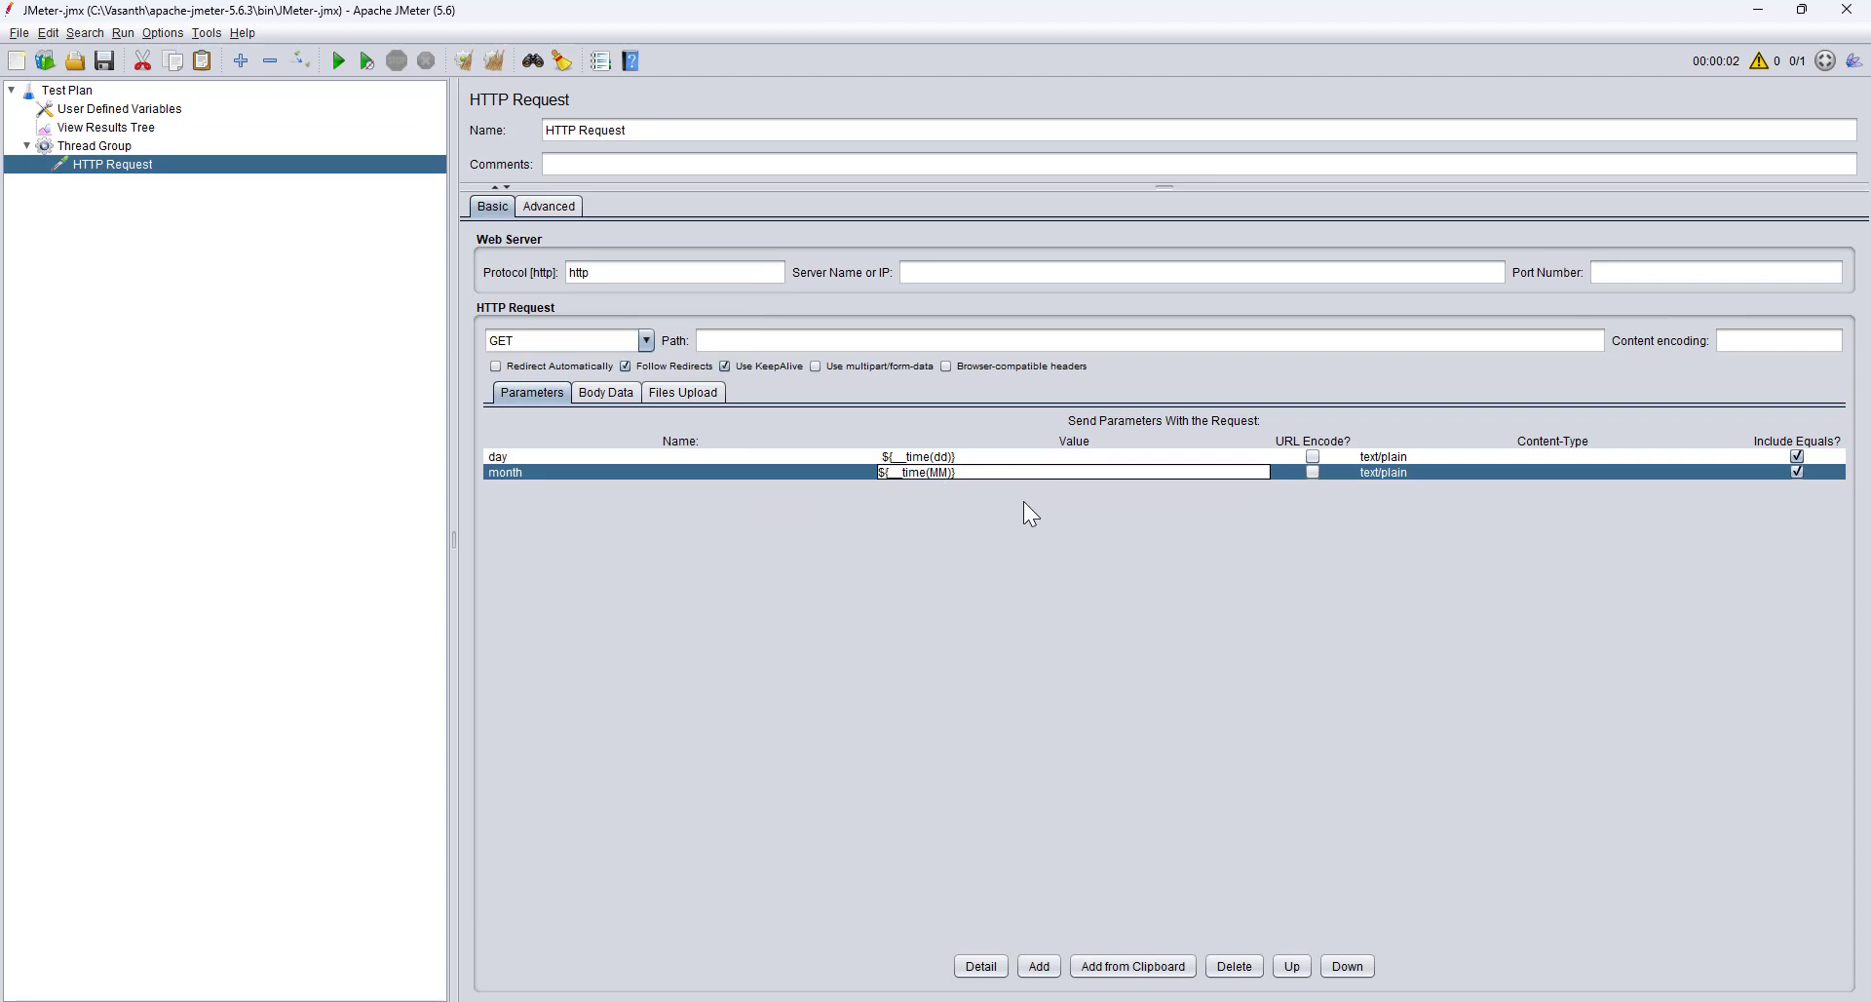
pyautogui.press('BackSpace')
pyautogui.press('BackSpace')
pyautogui.write('mm')
pyautogui.click(103, 62)
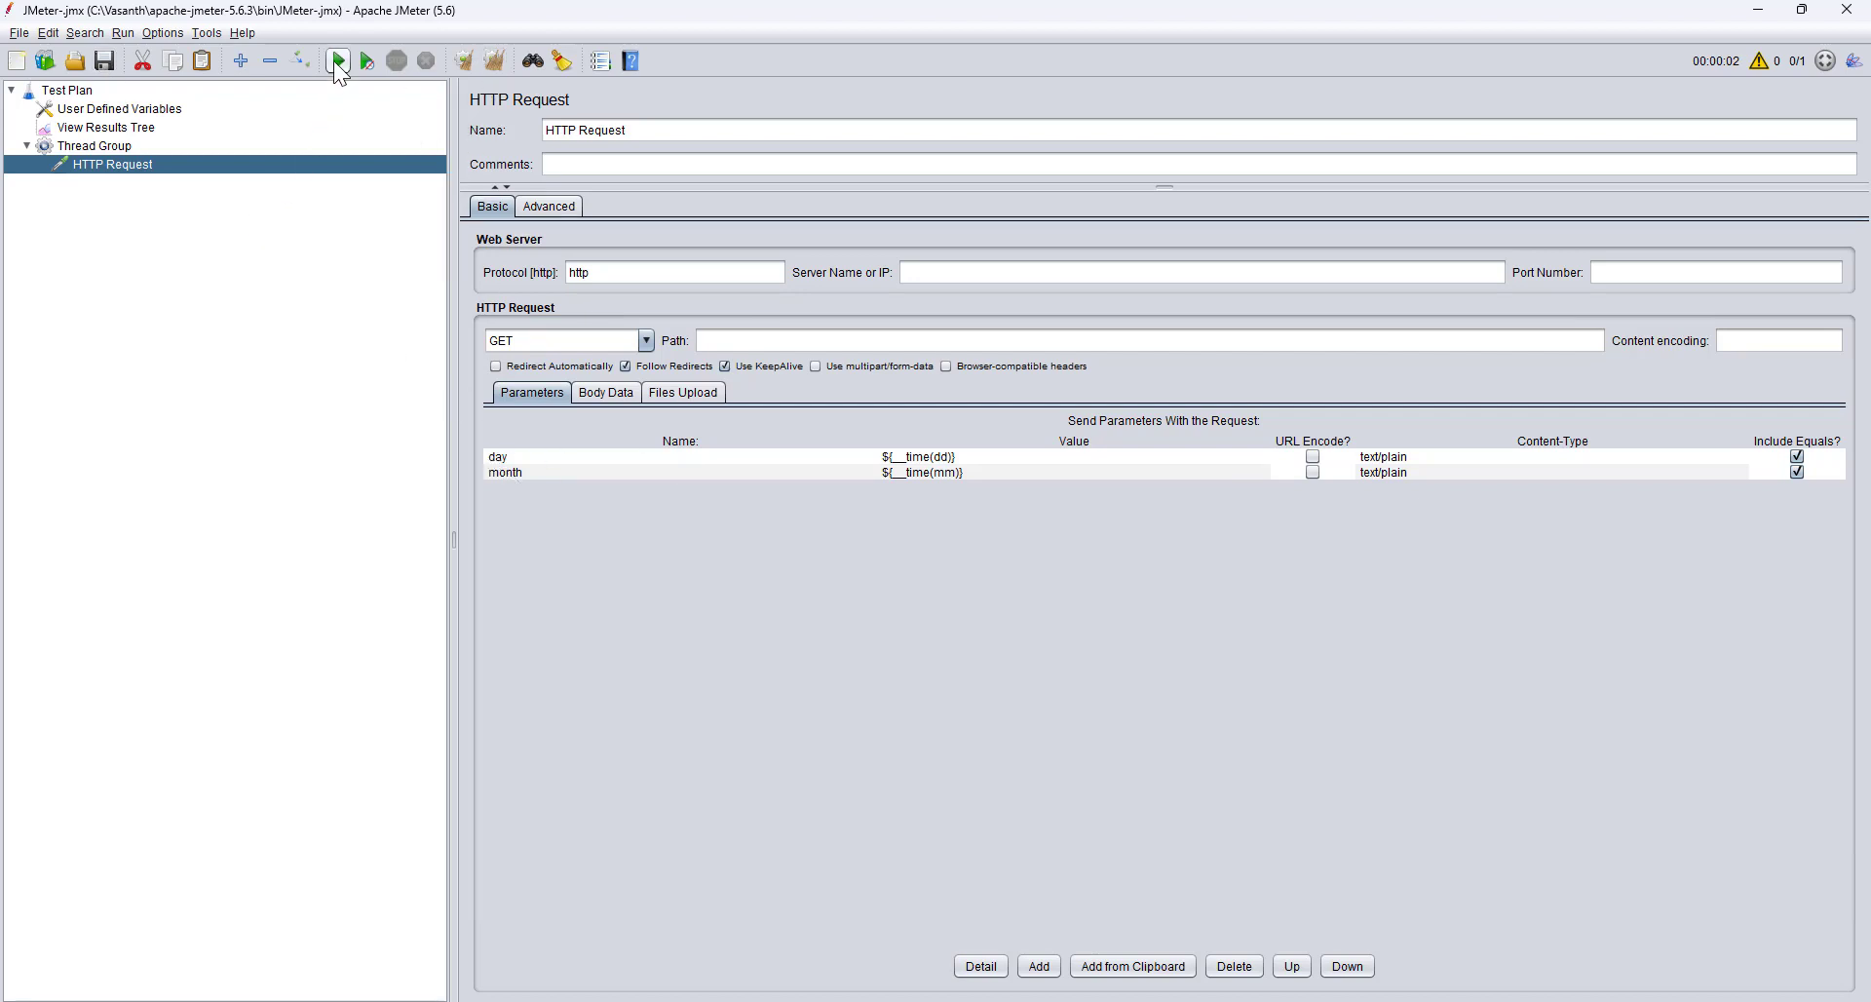
# Check what the lowercase mm format sends as the month value in the HTTP Request result.
pyautogui.click(146, 132)
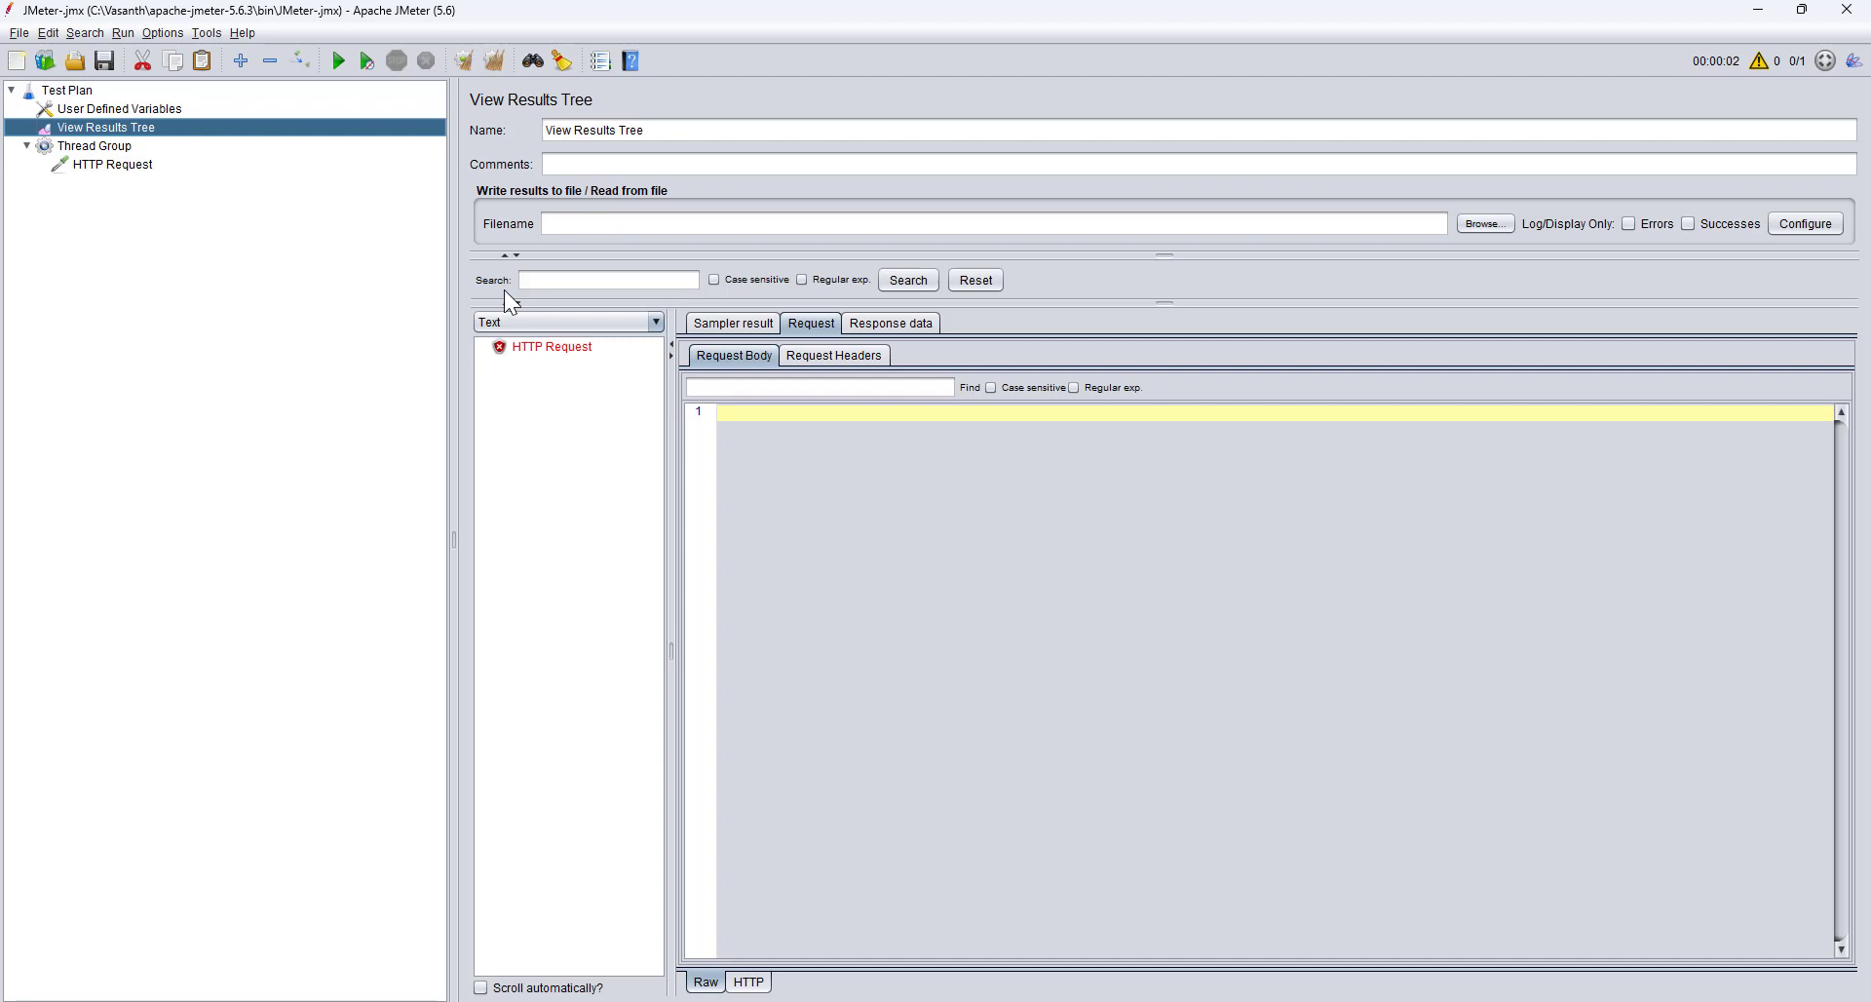
pyautogui.click(530, 344)
pyautogui.doubleClick(892, 414)
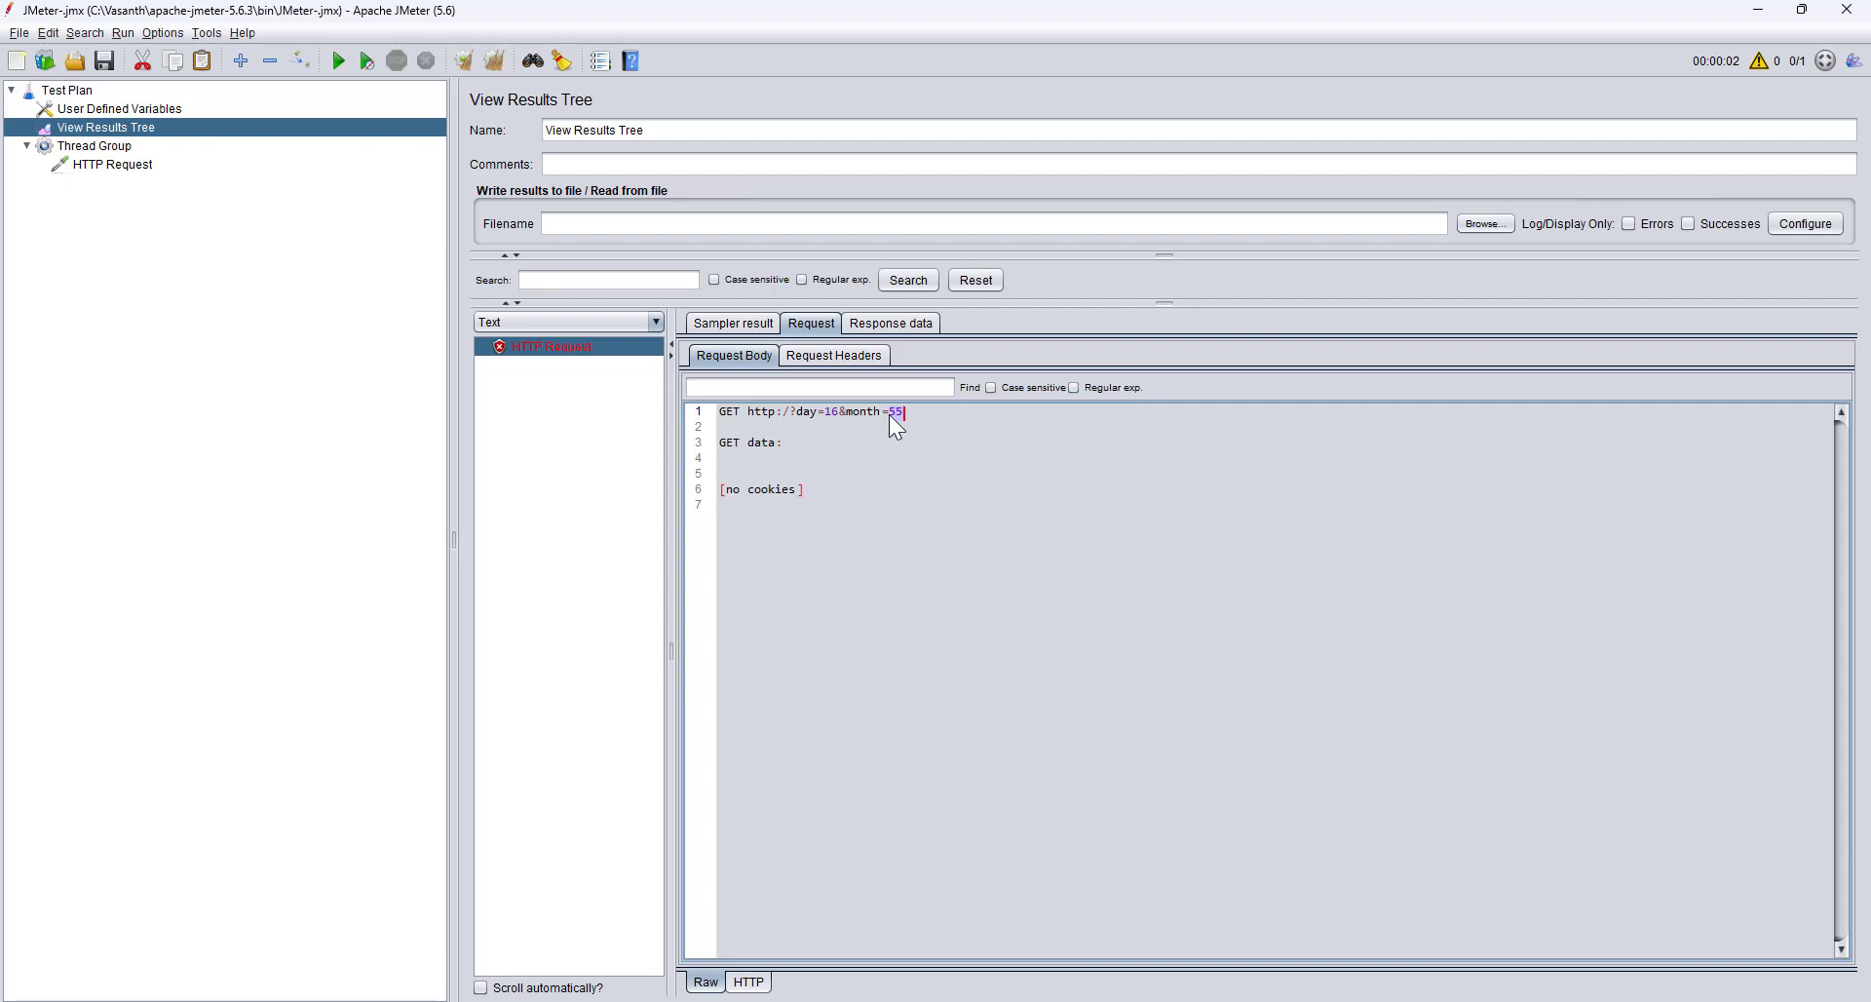
pyautogui.click(892, 411)
pyautogui.doubleClick(891, 413)
# Set the HTTP Request's month parameter value back to ${__time(MM)} and save the test plan.
pyautogui.click(105, 168)
pyautogui.doubleClick(945, 476)
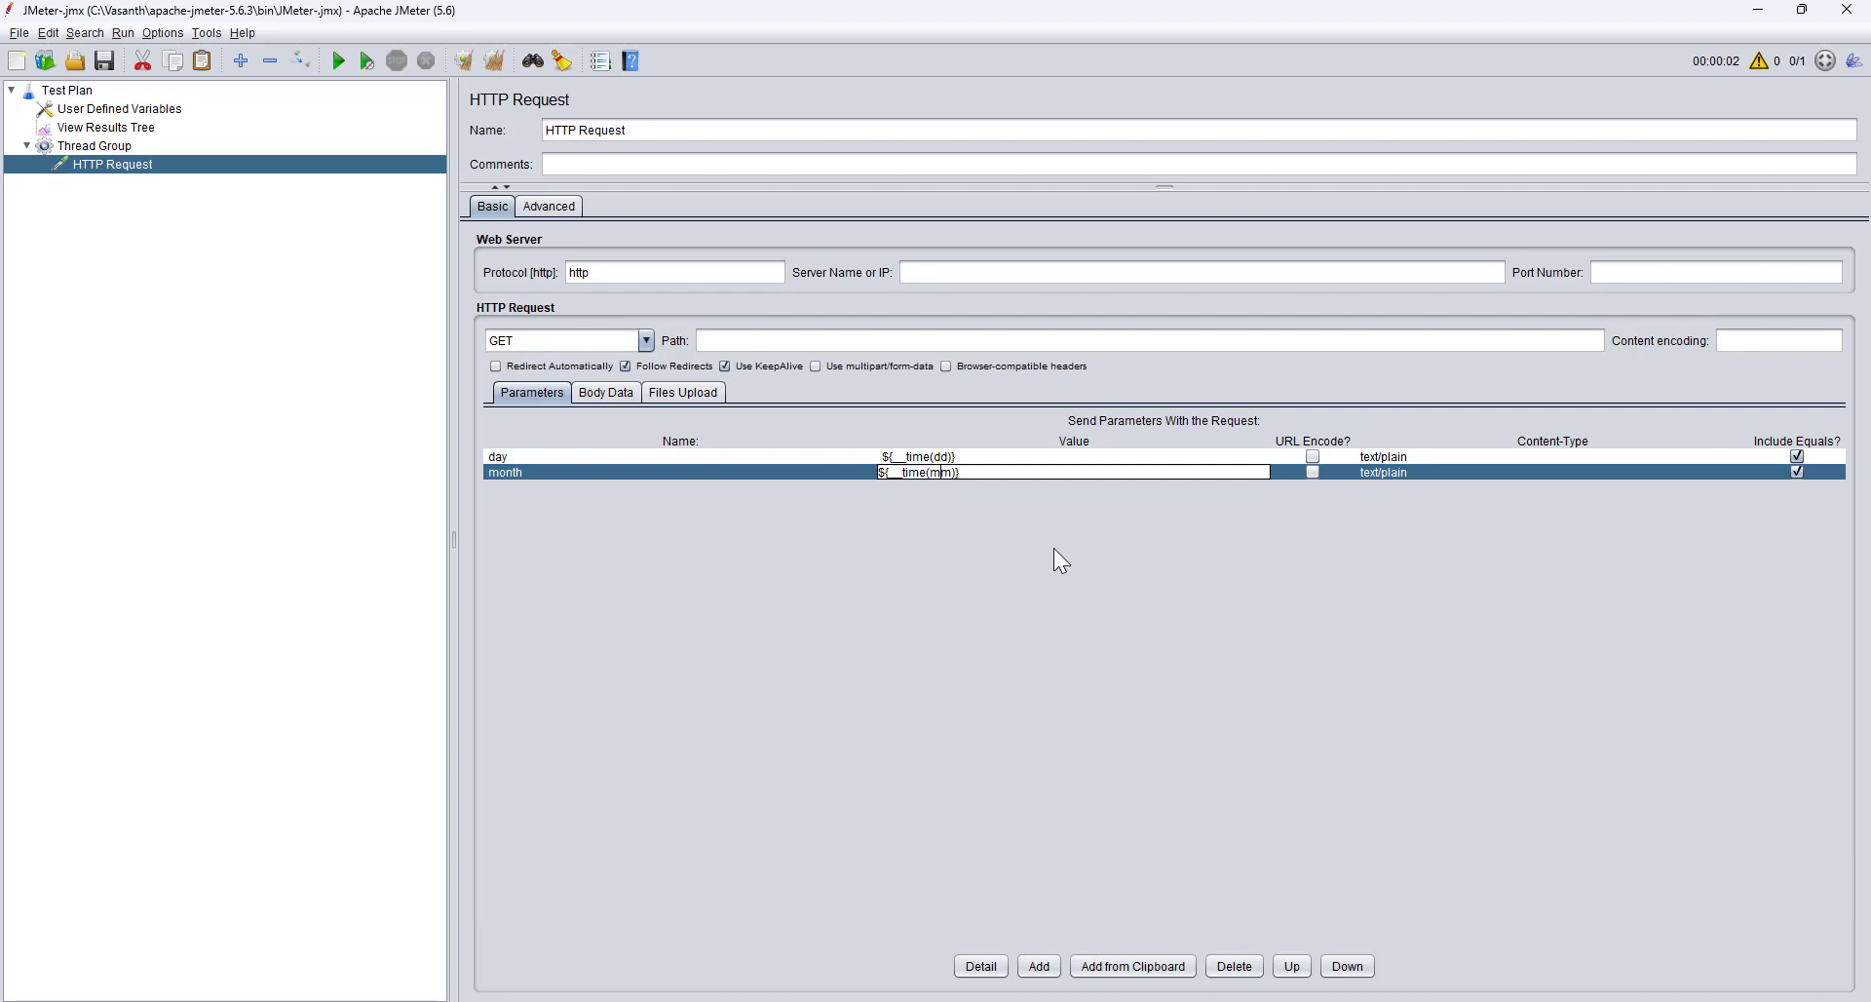
pyautogui.press('BackSpace')
pyautogui.press('BackSpace')
pyautogui.write('MM')
pyautogui.click(97, 64)
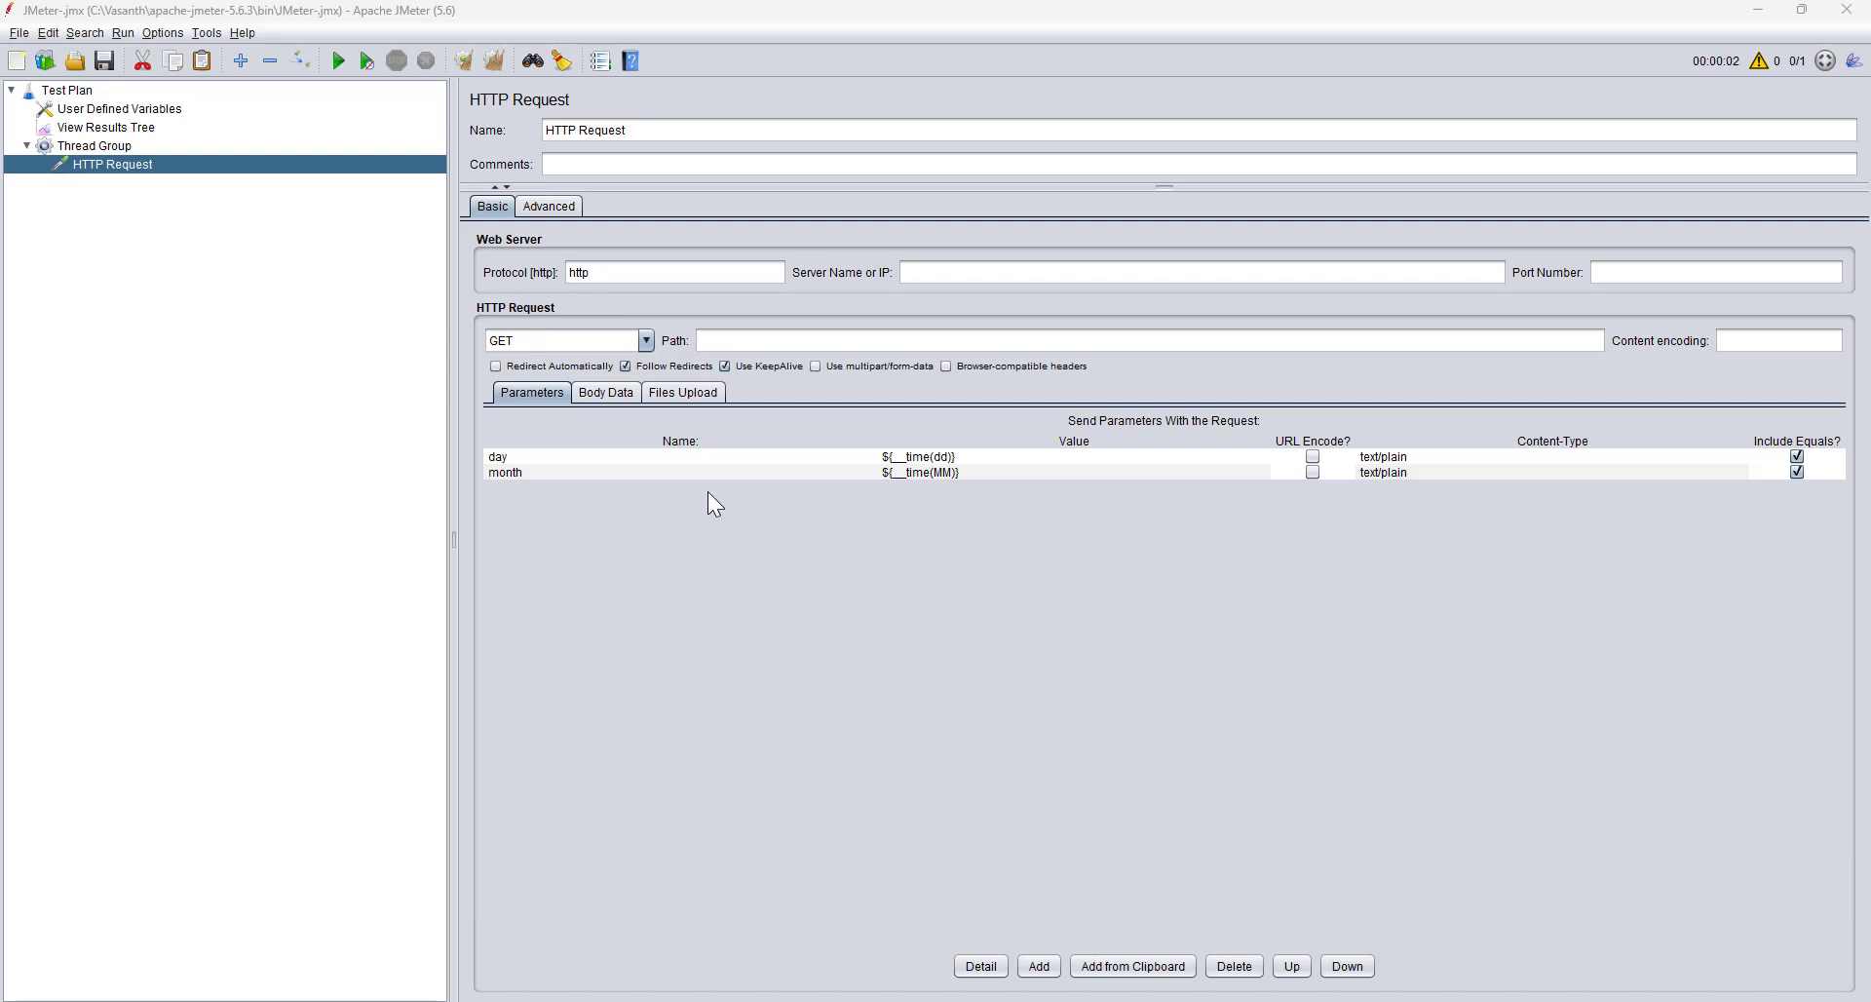
# Add a third request parameter named "month in letters".
pyautogui.click(1039, 966)
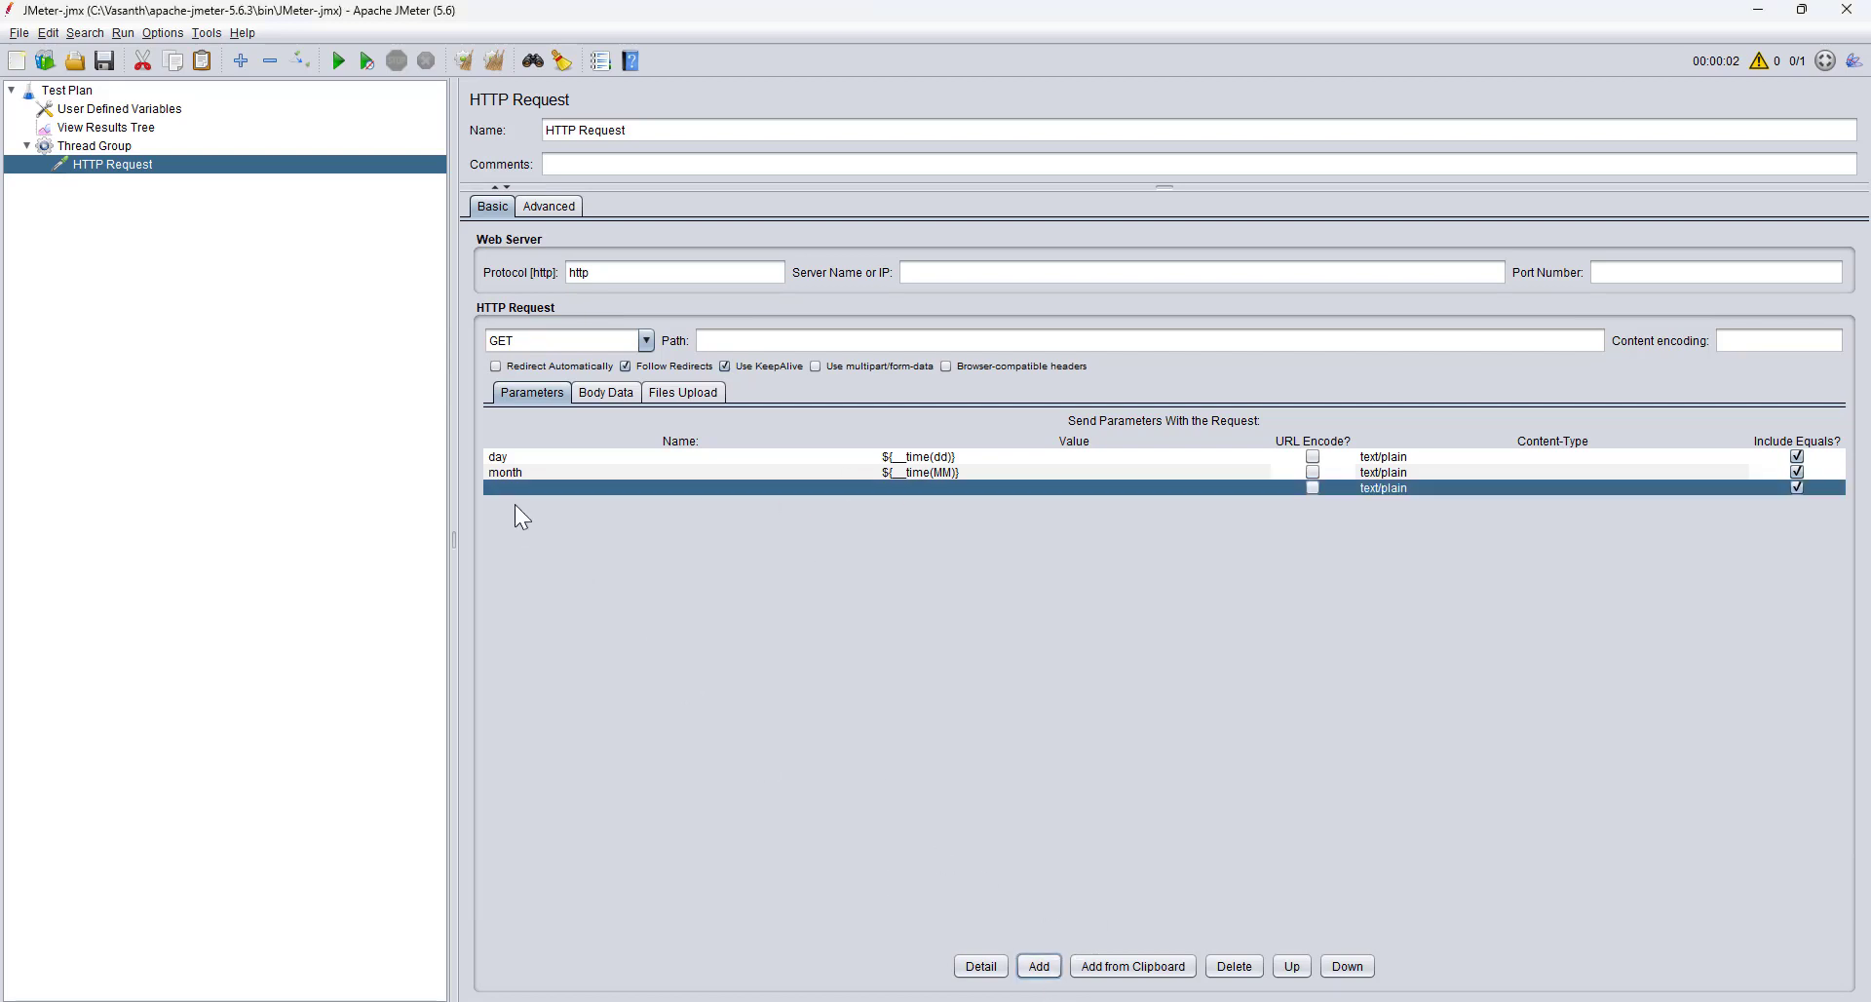
pyautogui.doubleClick(516, 493)
pyautogui.write('month in')
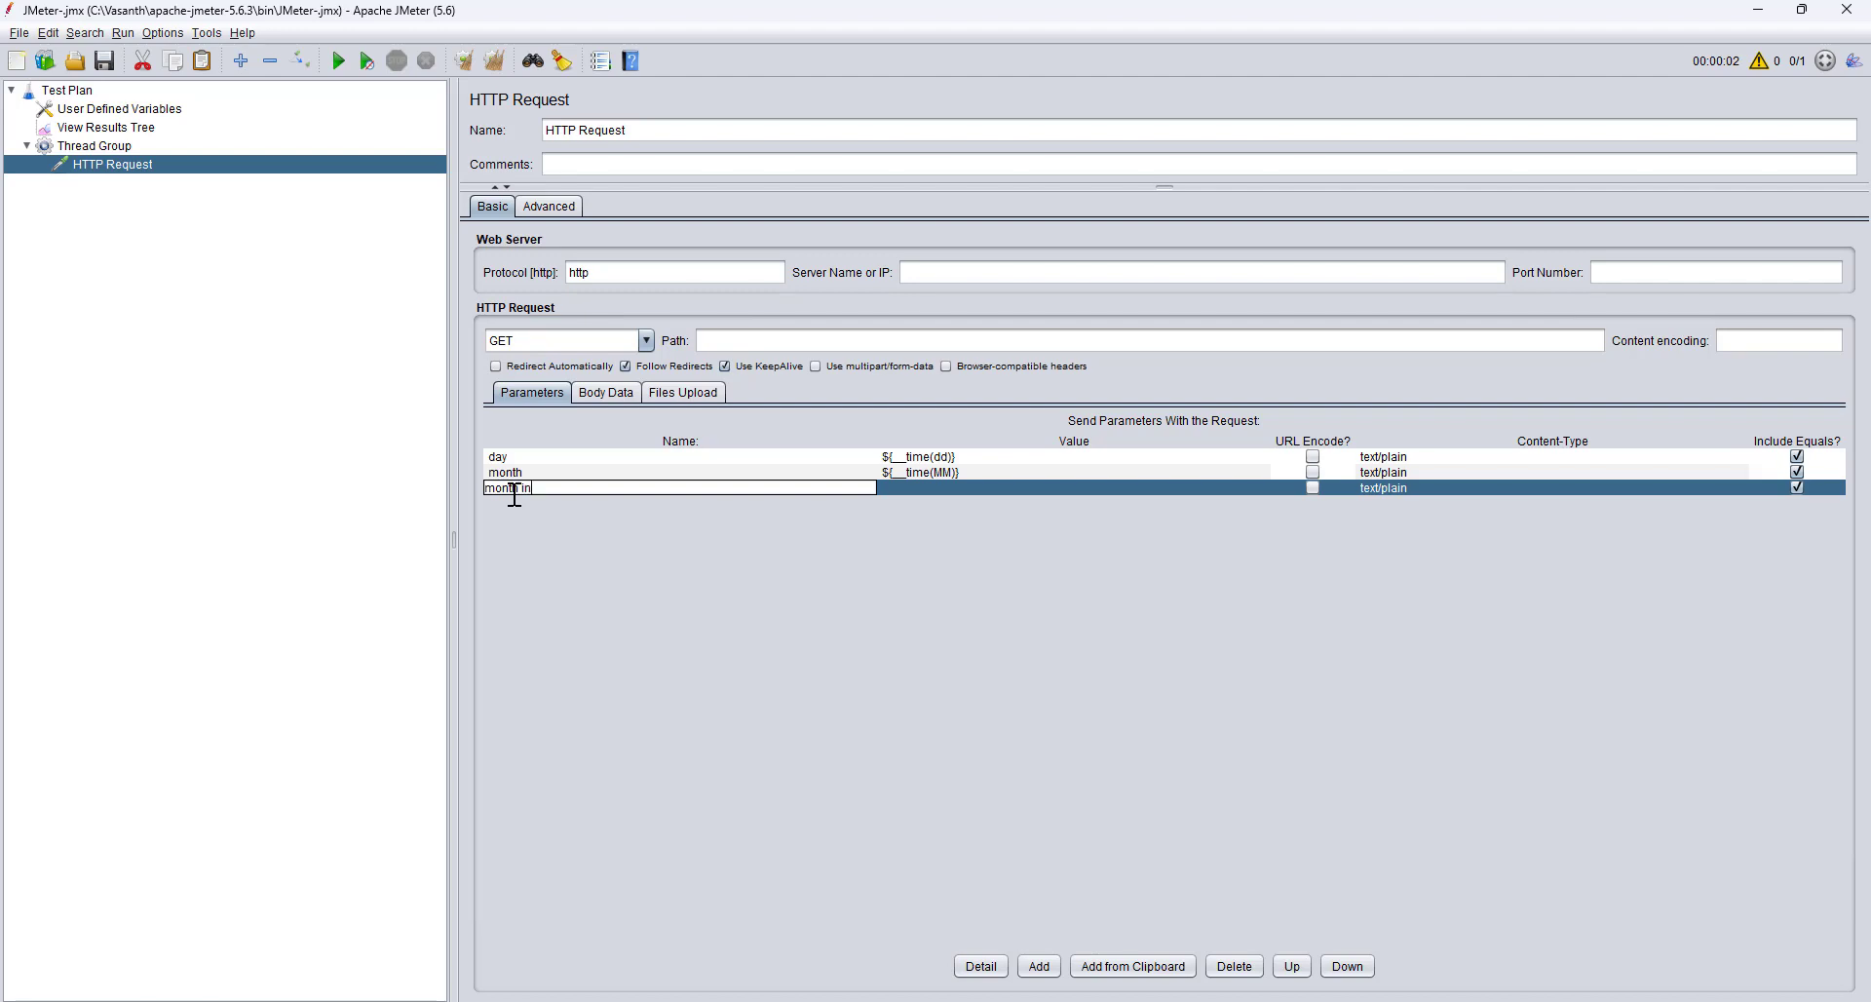
pyautogui.write(' letters')
# Set the "month in letters" parameter value to ${__time(MMM)}, based on a copy of the month value, and save the test plan.
pyautogui.click(922, 471)
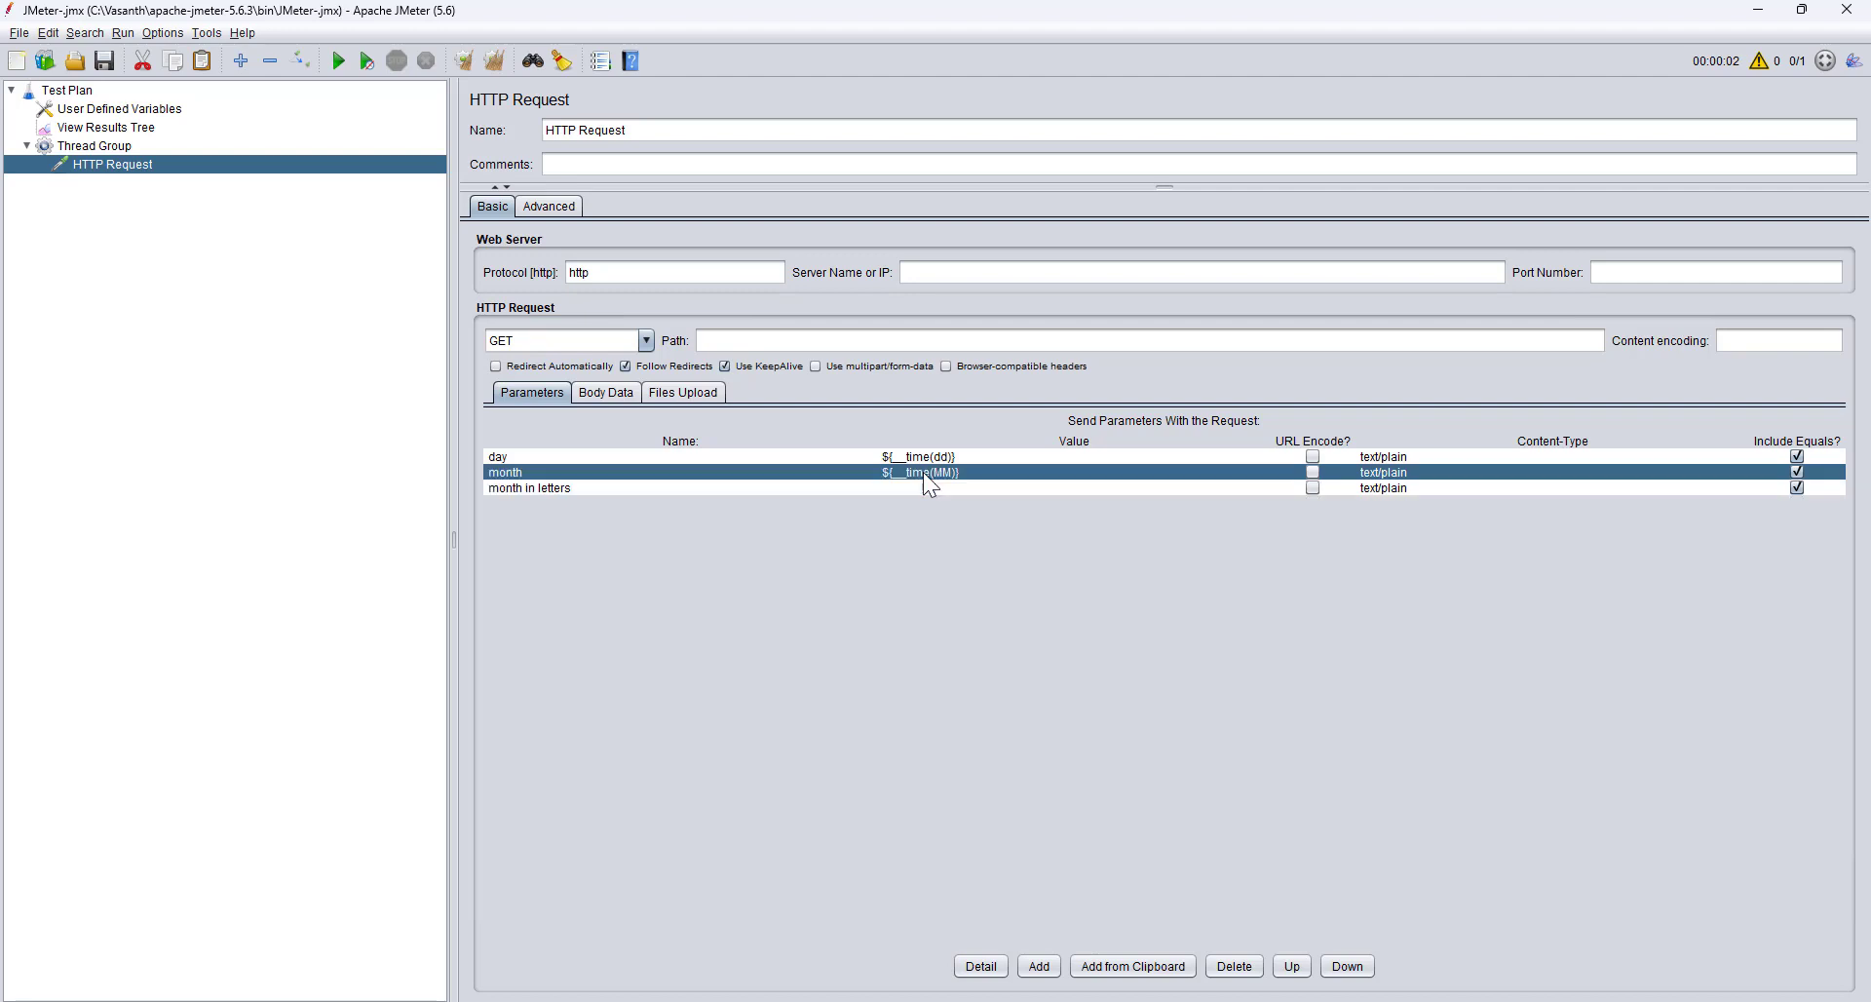
pyautogui.doubleClick(962, 471)
pyautogui.moveTo(926, 474); pyautogui.dragTo(867, 478)
pyautogui.hotkey('ctrl', 'c')
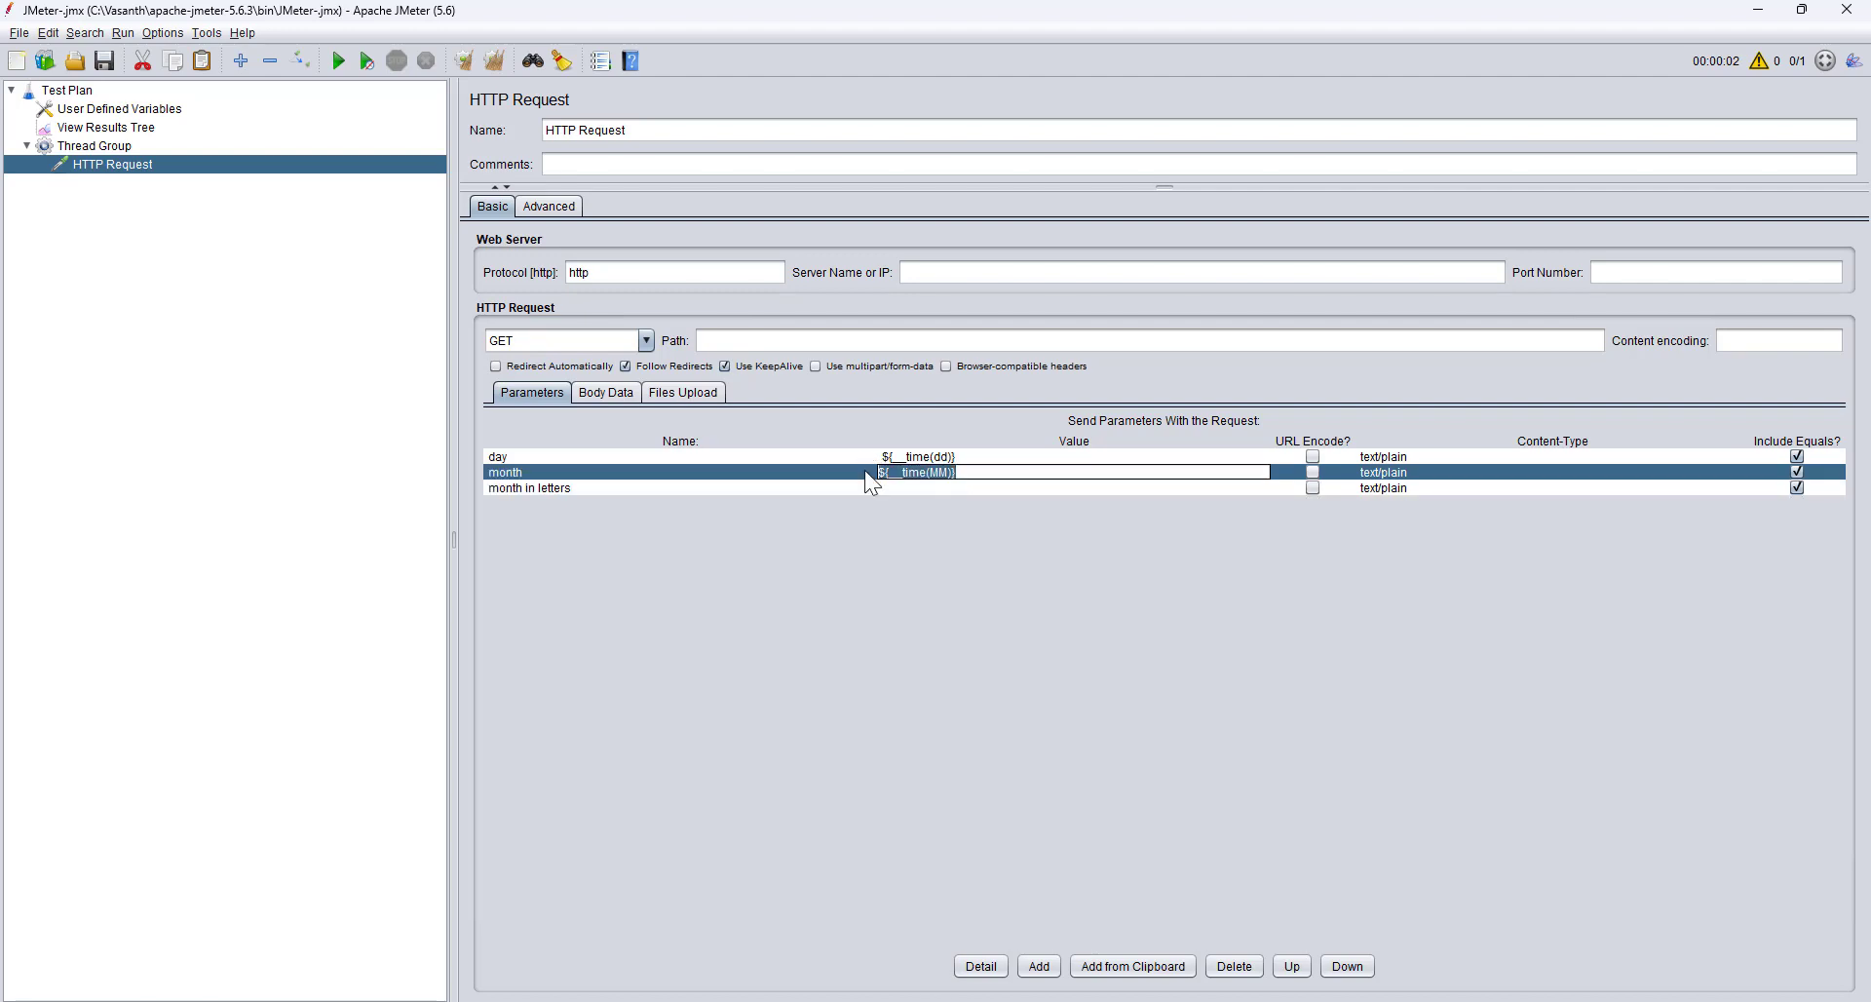
pyautogui.doubleClick(903, 490)
pyautogui.hotkey('ctrl', 'v')
pyautogui.click(949, 489)
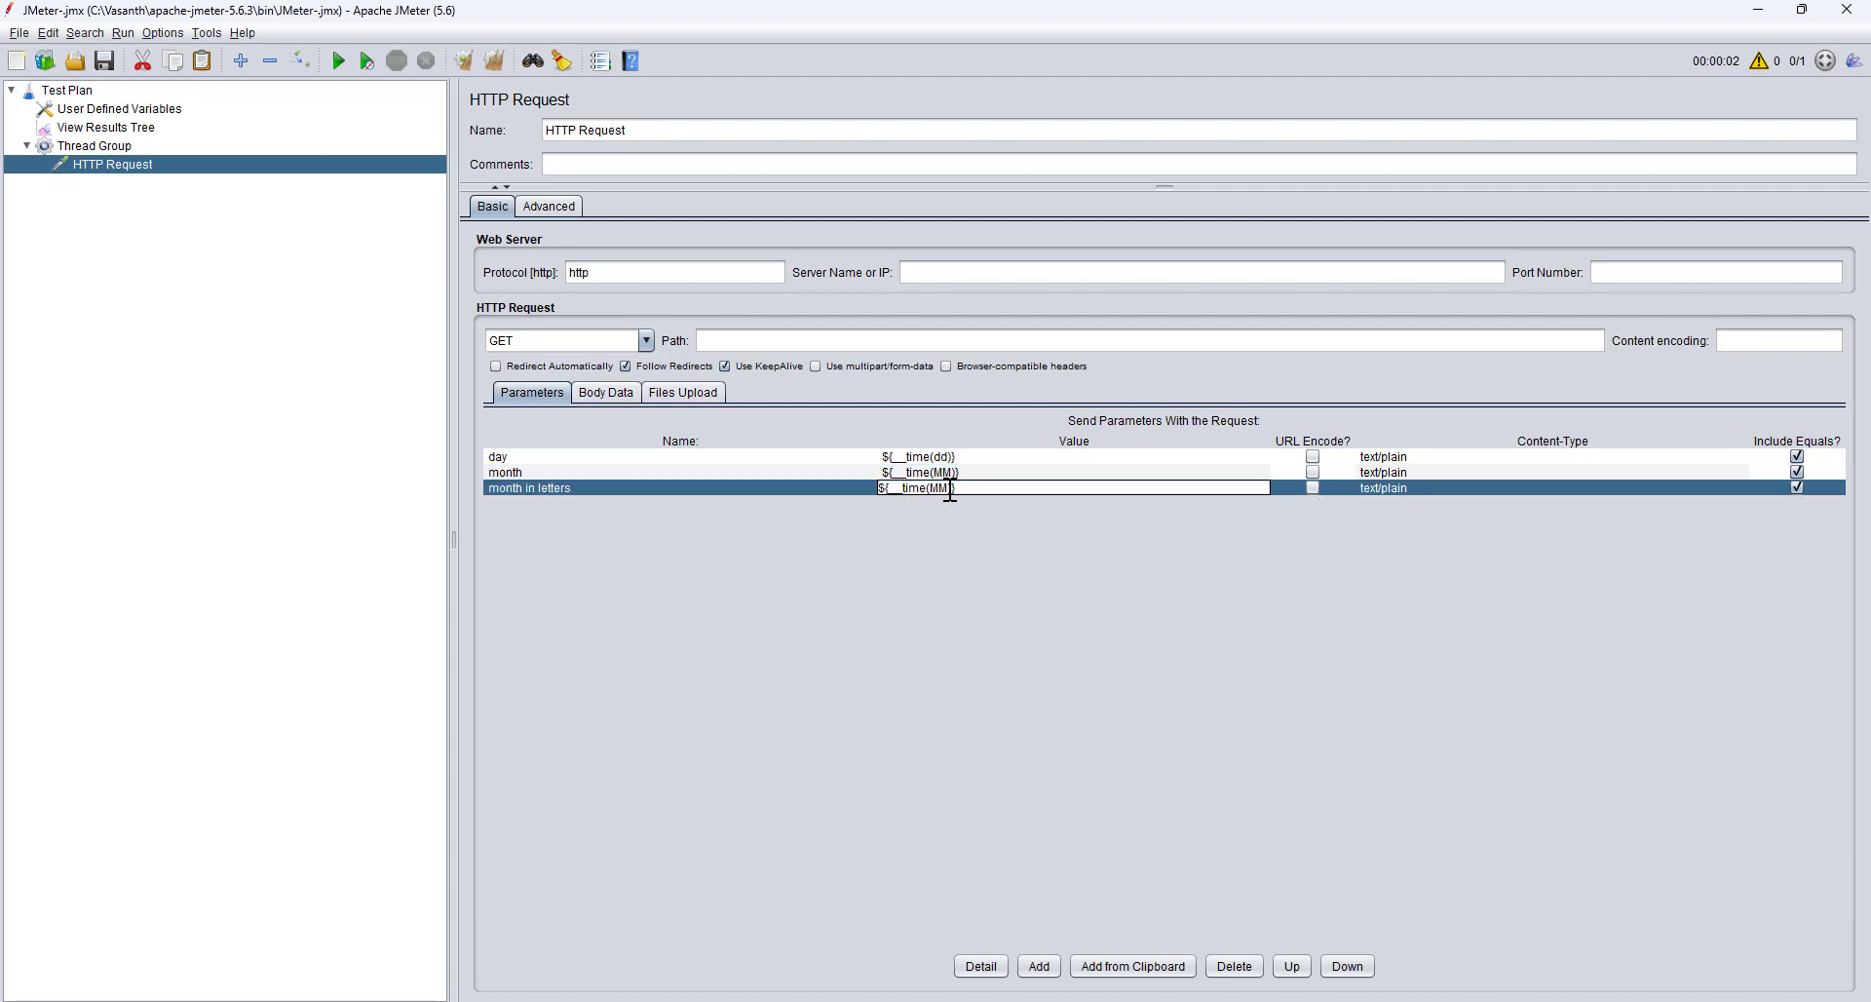
pyautogui.write('M')
pyautogui.click(111, 59)
# Run the test and check what the MMM format sends as the month in letters value in the HTTP Request result.
pyautogui.click(339, 60)
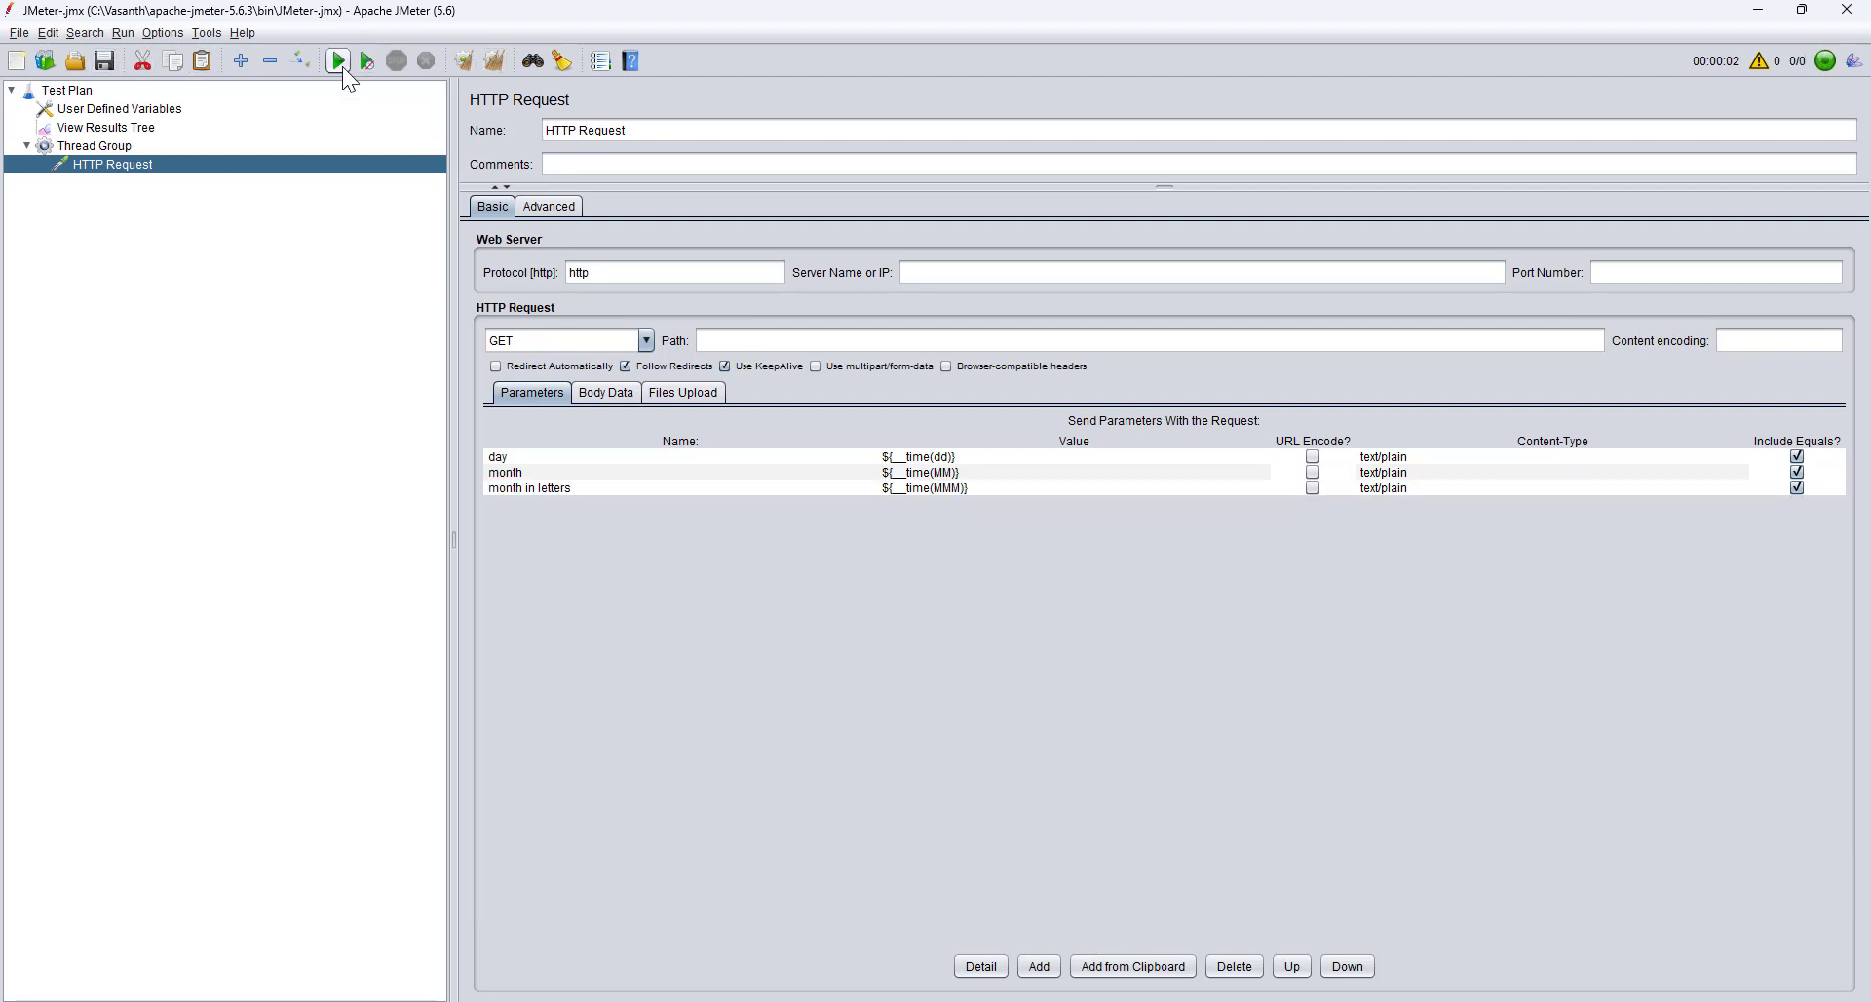
pyautogui.click(105, 127)
pyautogui.click(539, 349)
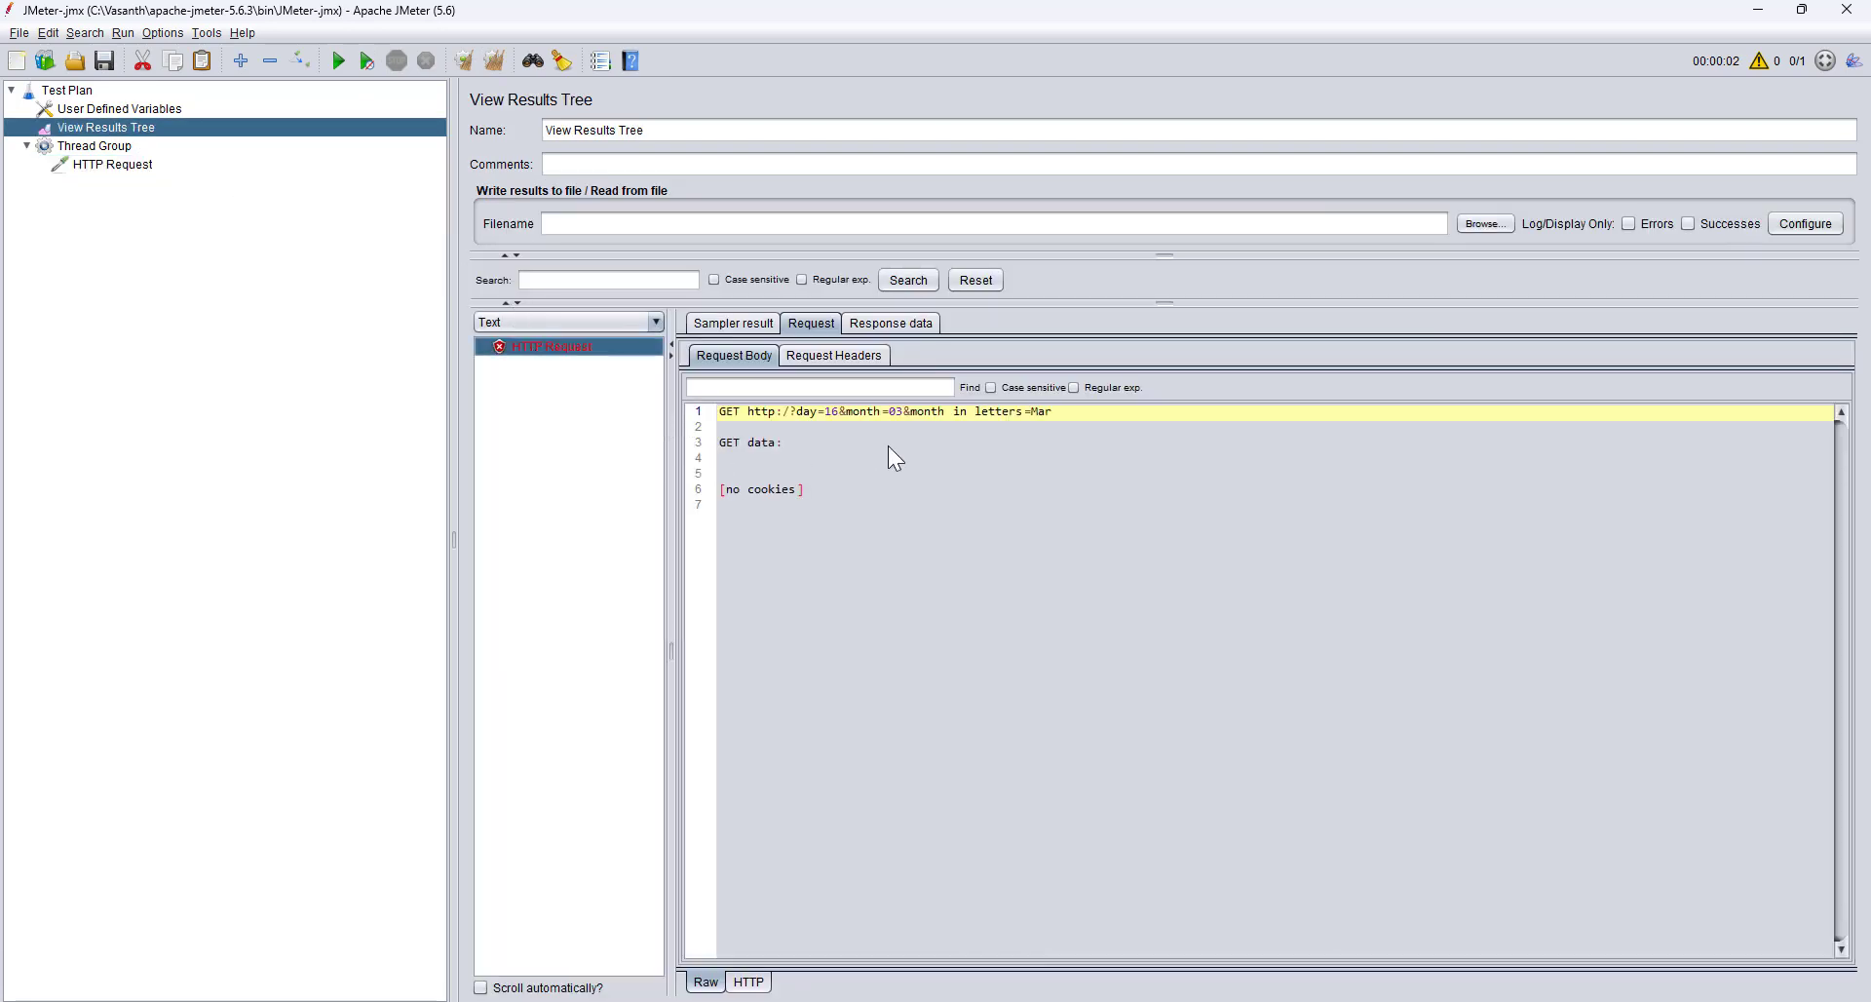
pyautogui.moveTo(1031, 413); pyautogui.dragTo(1056, 413)
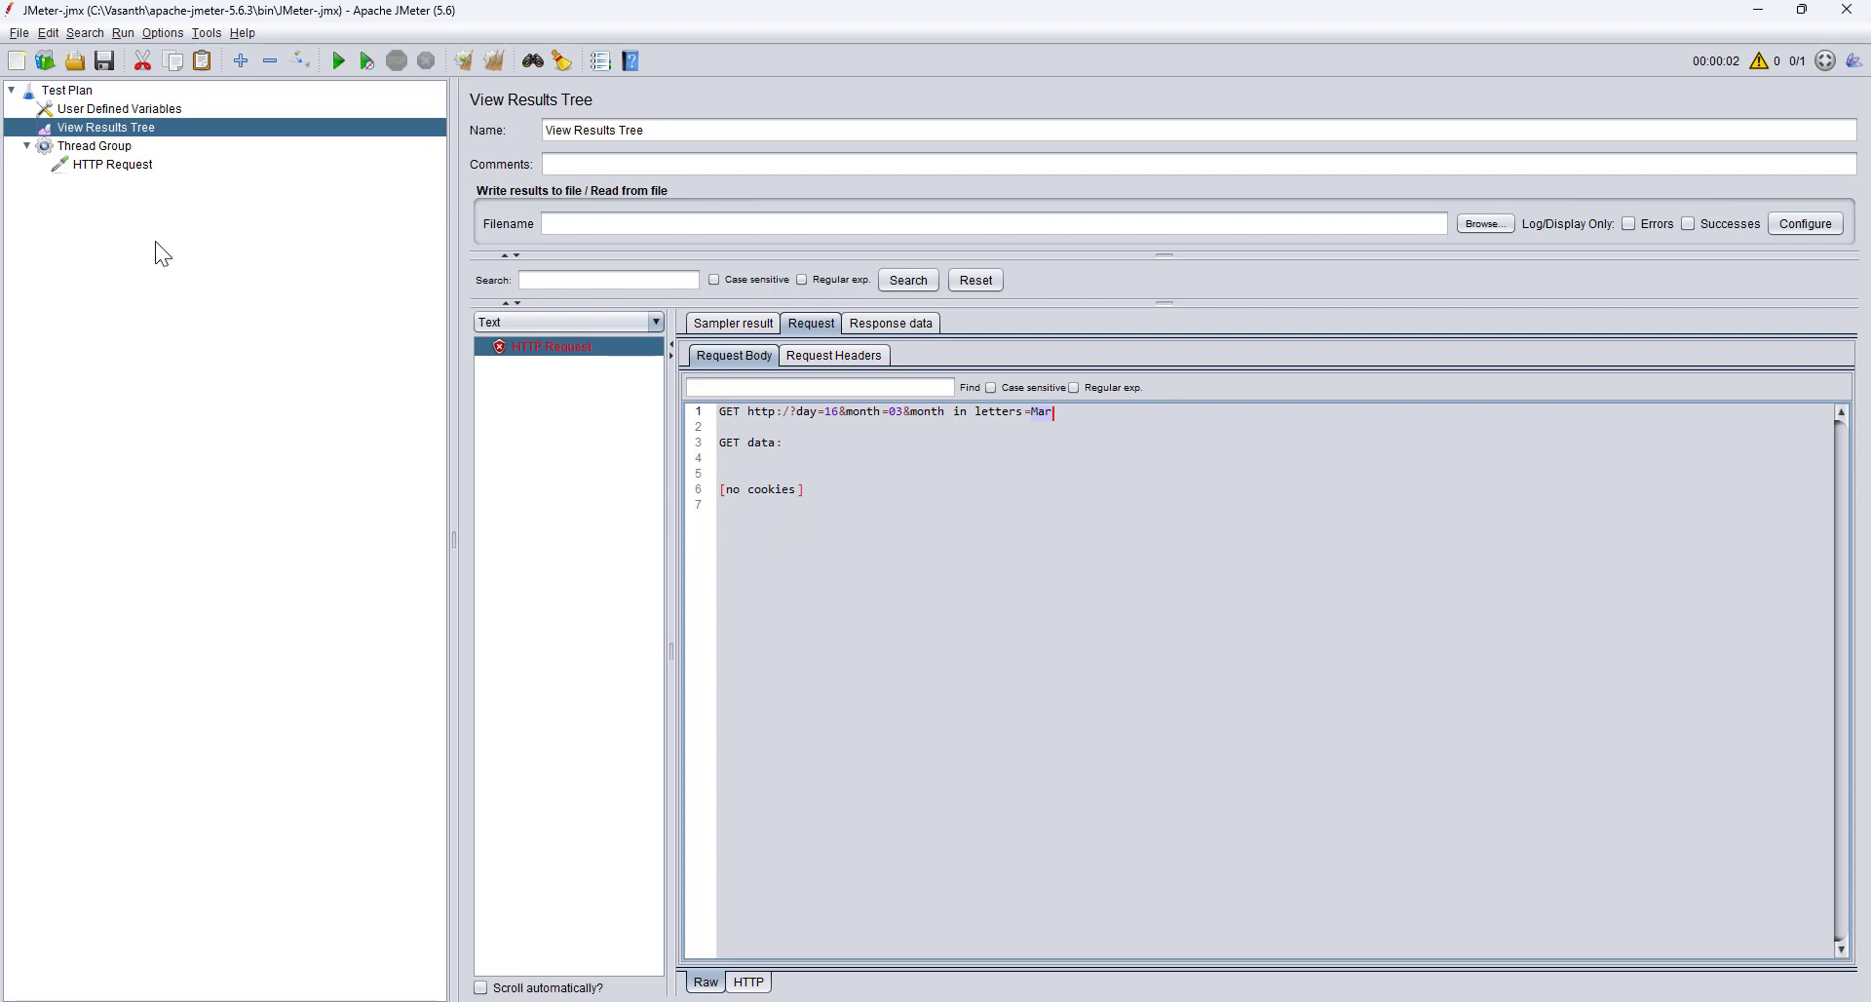
# Add a fourth HTTP Request parameter named "current year in two decimal values".
pyautogui.click(115, 165)
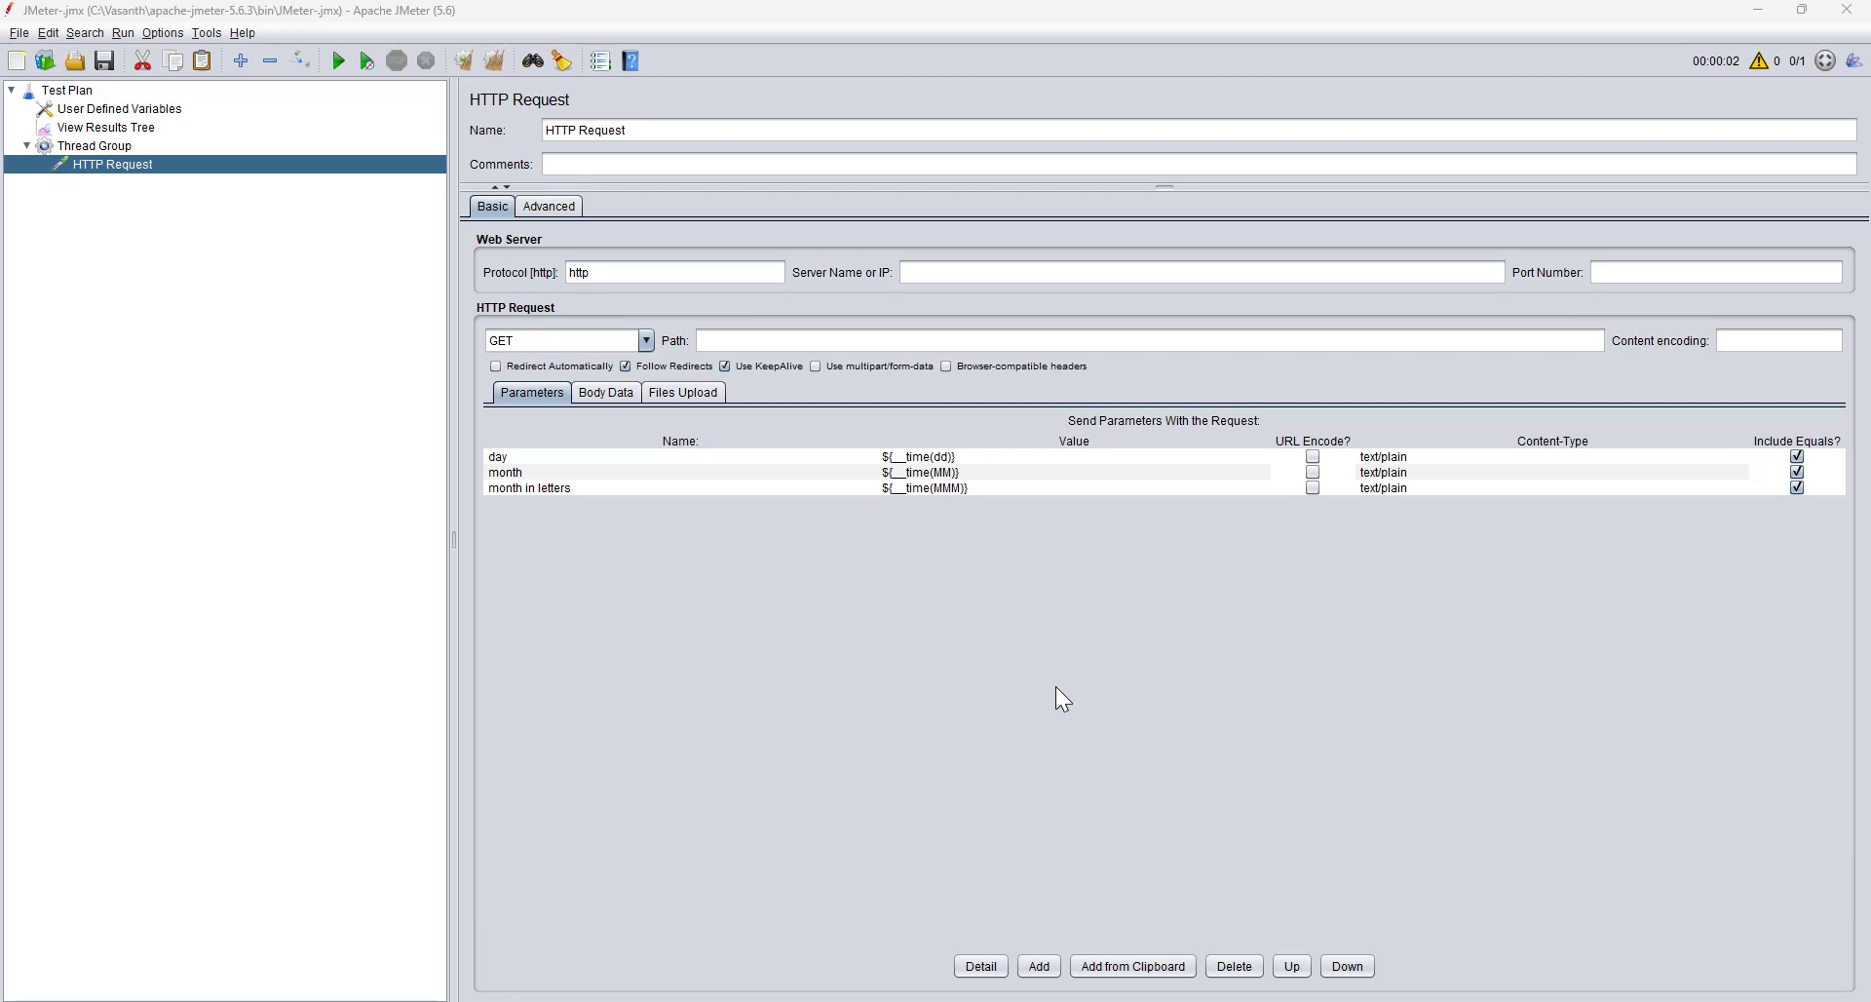
pyautogui.click(1039, 966)
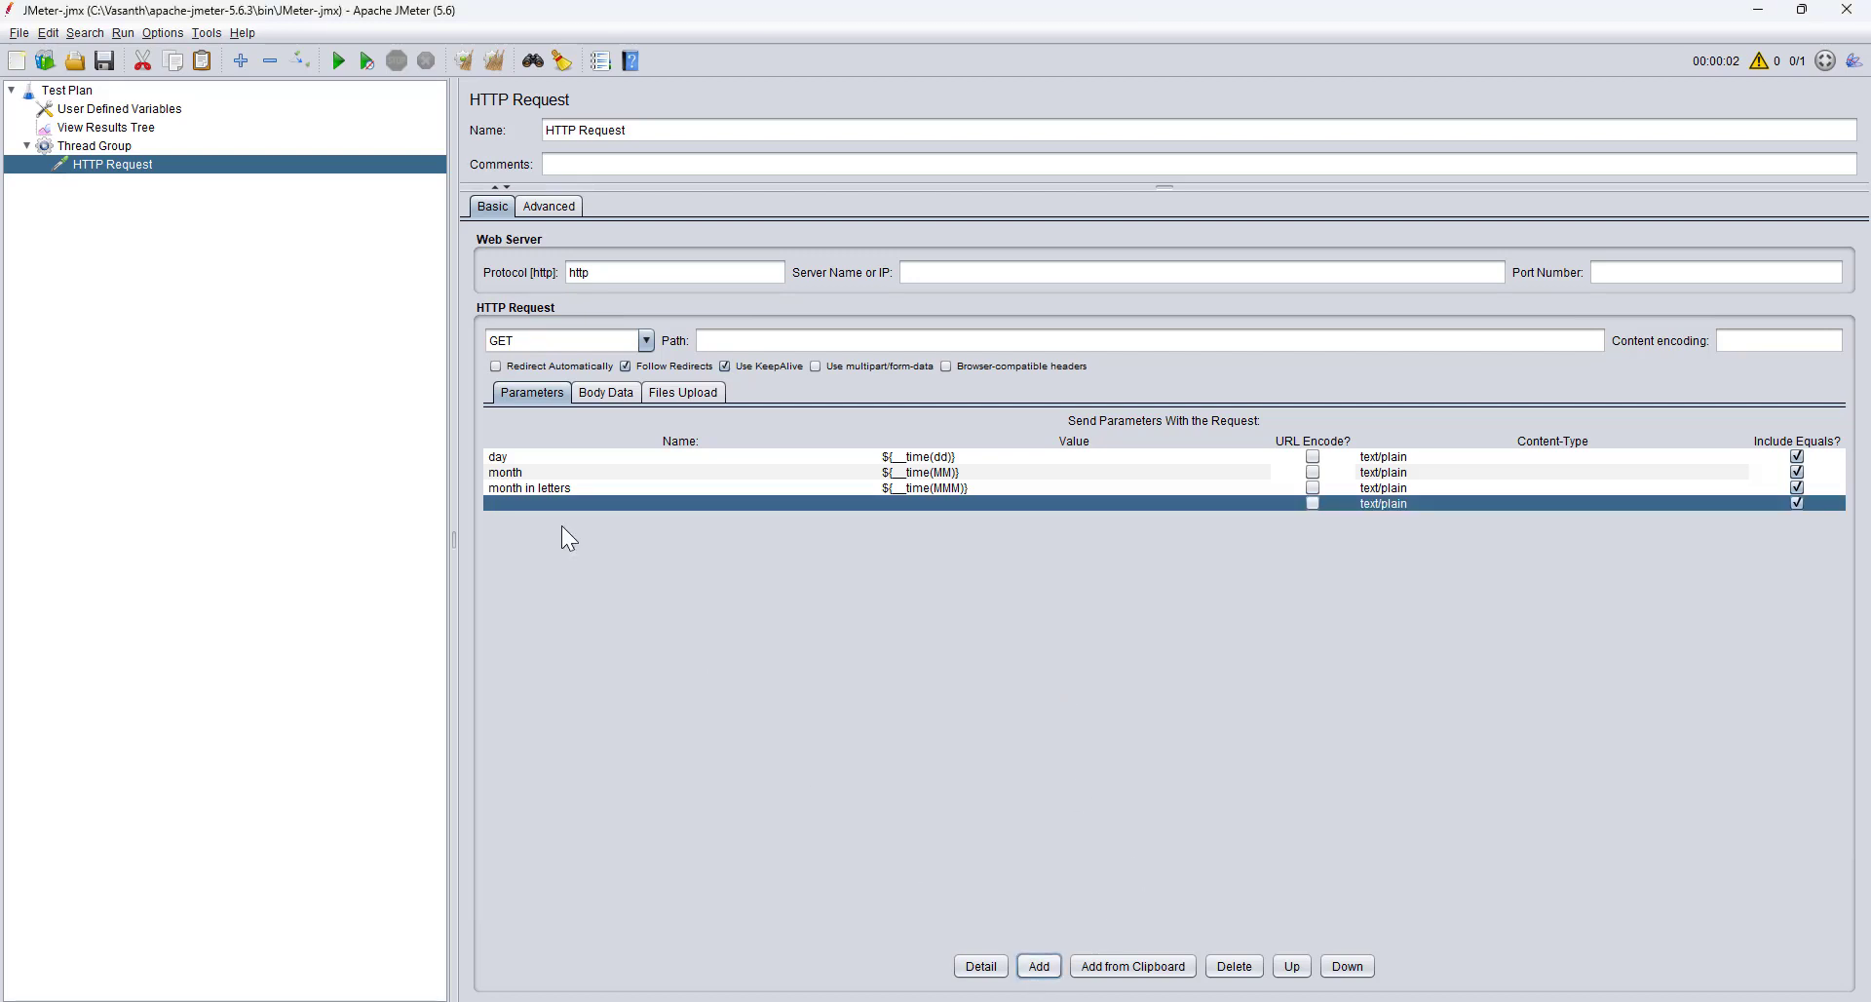
pyautogui.doubleClick(497, 504)
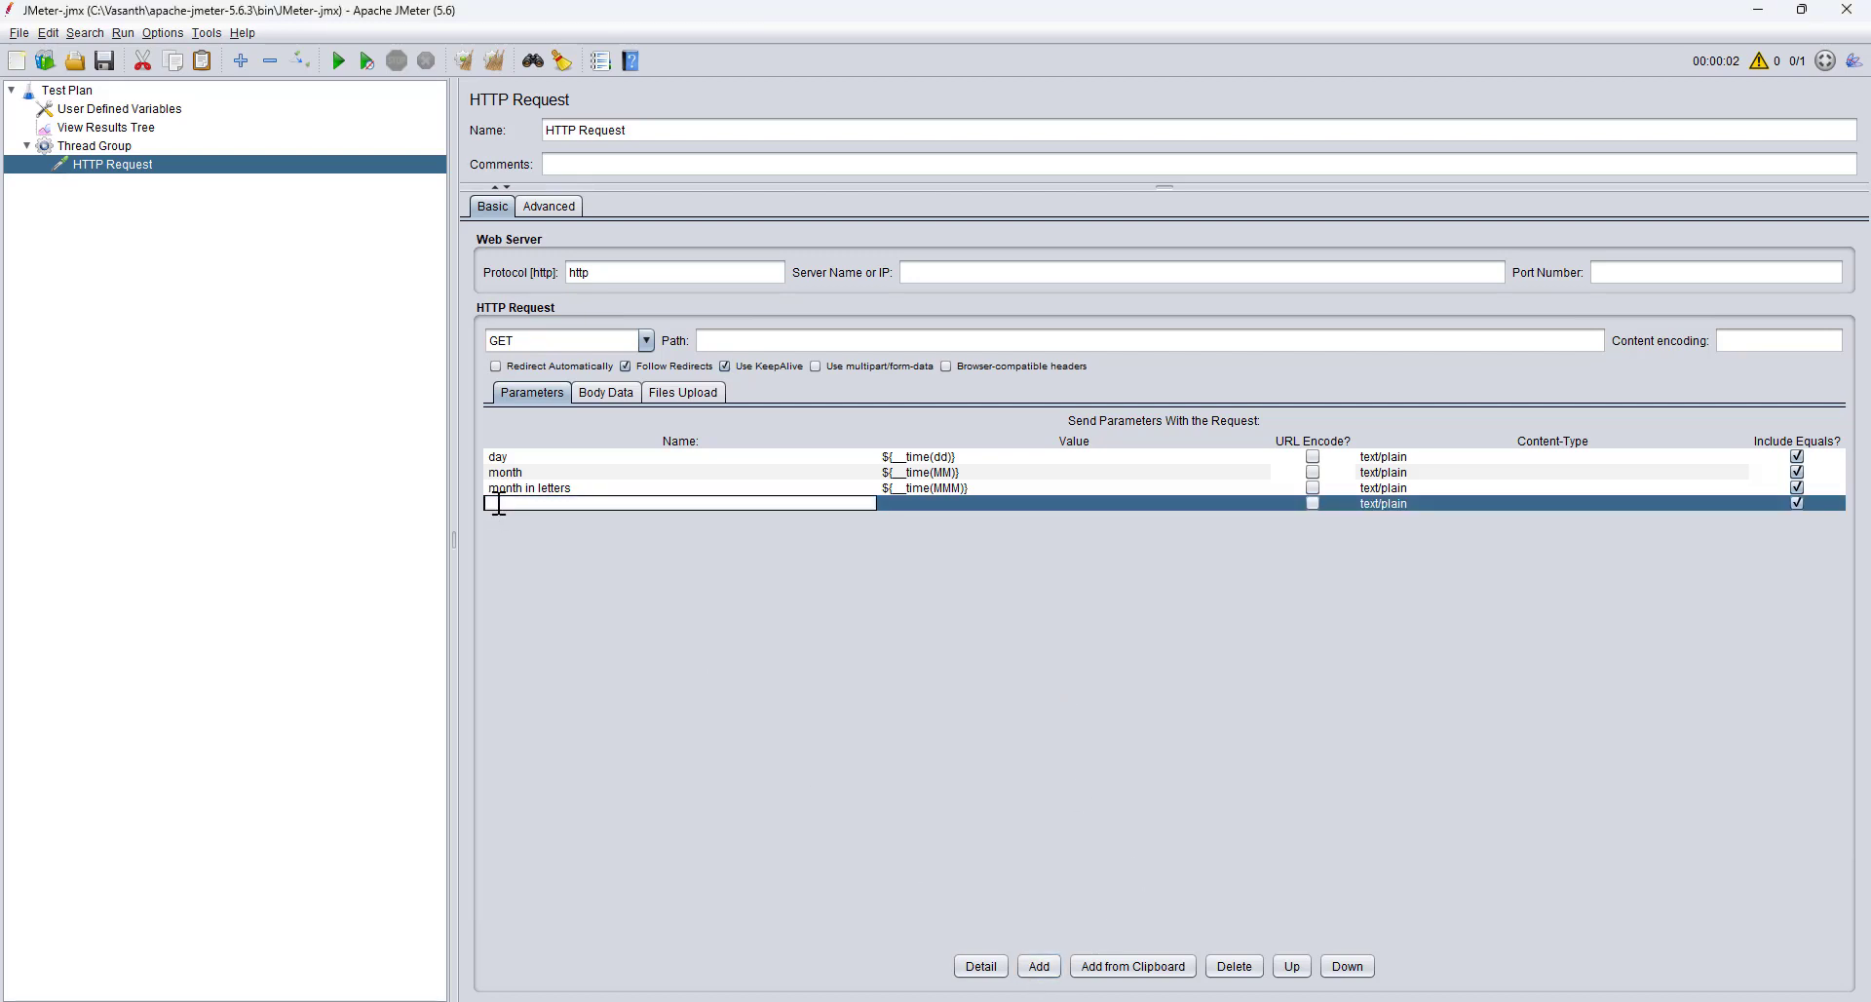
pyautogui.write('current year in two decimal values')
# Set the two-digit year parameter's value to ${__time(yy)}, based on a copy of the month in letters value.
pyautogui.doubleClick(986, 490)
pyautogui.moveTo(990, 491); pyautogui.dragTo(861, 488)
pyautogui.hotkey('ctrl', 'c')
pyautogui.doubleClick(894, 504)
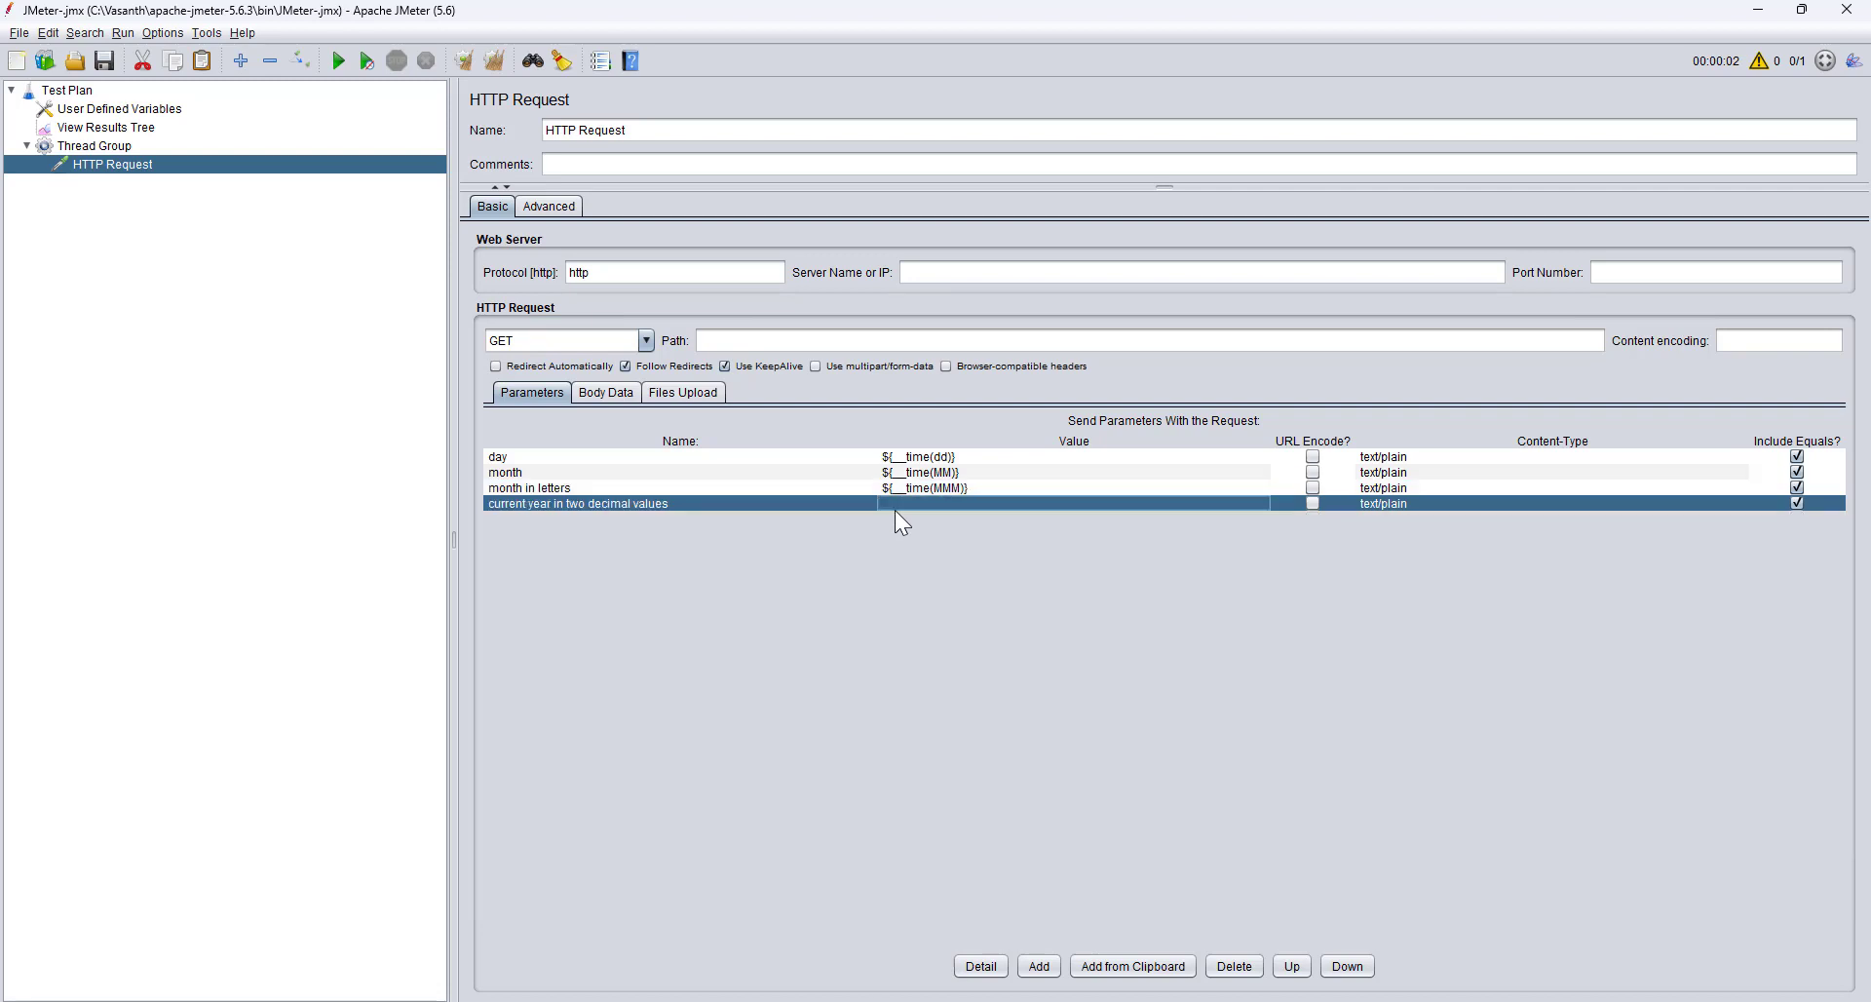
pyautogui.hotkey('ctrl', 'v')
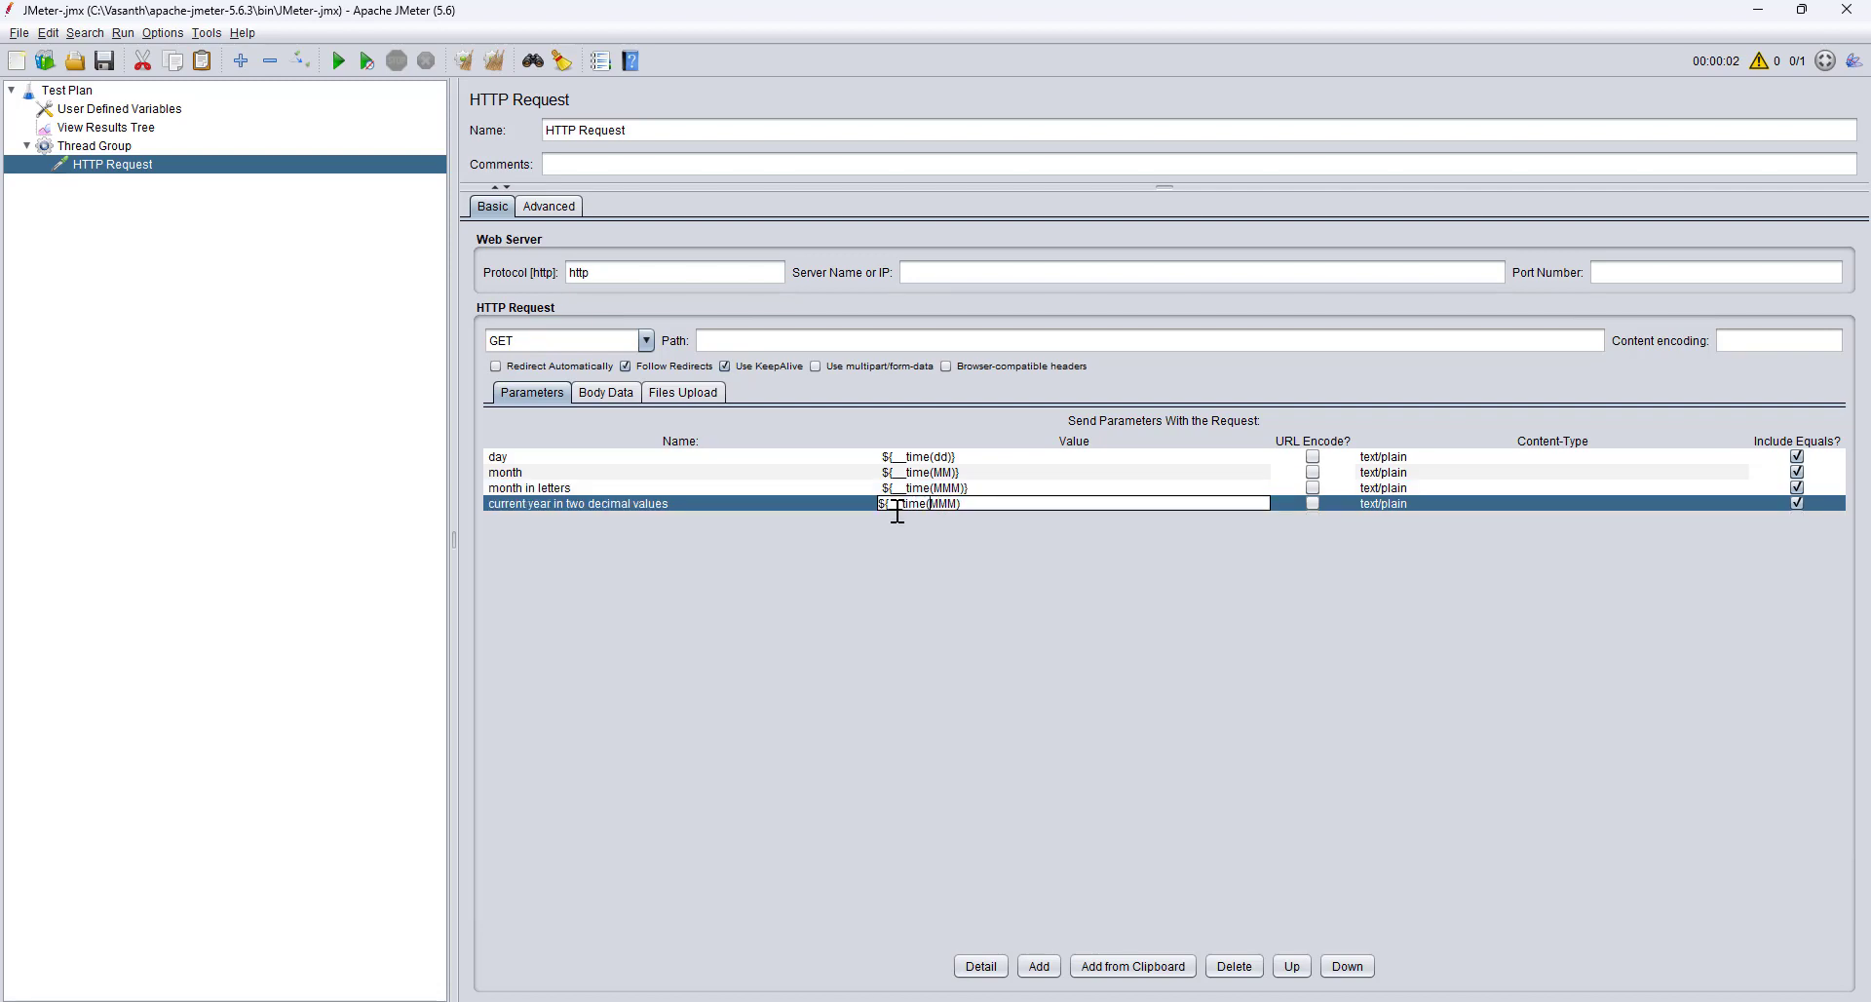
pyautogui.press('BackSpace')
pyautogui.press('BackSpace')
pyautogui.press('BackSpace')
pyautogui.write('yy)}')
# Extend the two-digit year parameter's value to ${__time(yy)}/${__time(yy)} and save the test plan.
pyautogui.hotkey('shift', 'Left')
pyautogui.hotkey('shift', 'Left')
pyautogui.hotkey('shift', 'Left')
pyautogui.hotkey('shift', 'Left')
pyautogui.hotkey('shift', 'Left')
pyautogui.hotkey('shift', 'Left')
pyautogui.hotkey('shift', 'Left')
pyautogui.hotkey('shift', 'Left')
pyautogui.hotkey('shift', 'Left')
pyautogui.hotkey('shift', 'Left')
pyautogui.hotkey('shift', 'Left')
pyautogui.hotkey('shift', 'Left')
pyautogui.hotkey('shift', 'Left')
pyautogui.press('Right')
pyautogui.hotkey('ctrl', 'v')
pyautogui.click(108, 68)
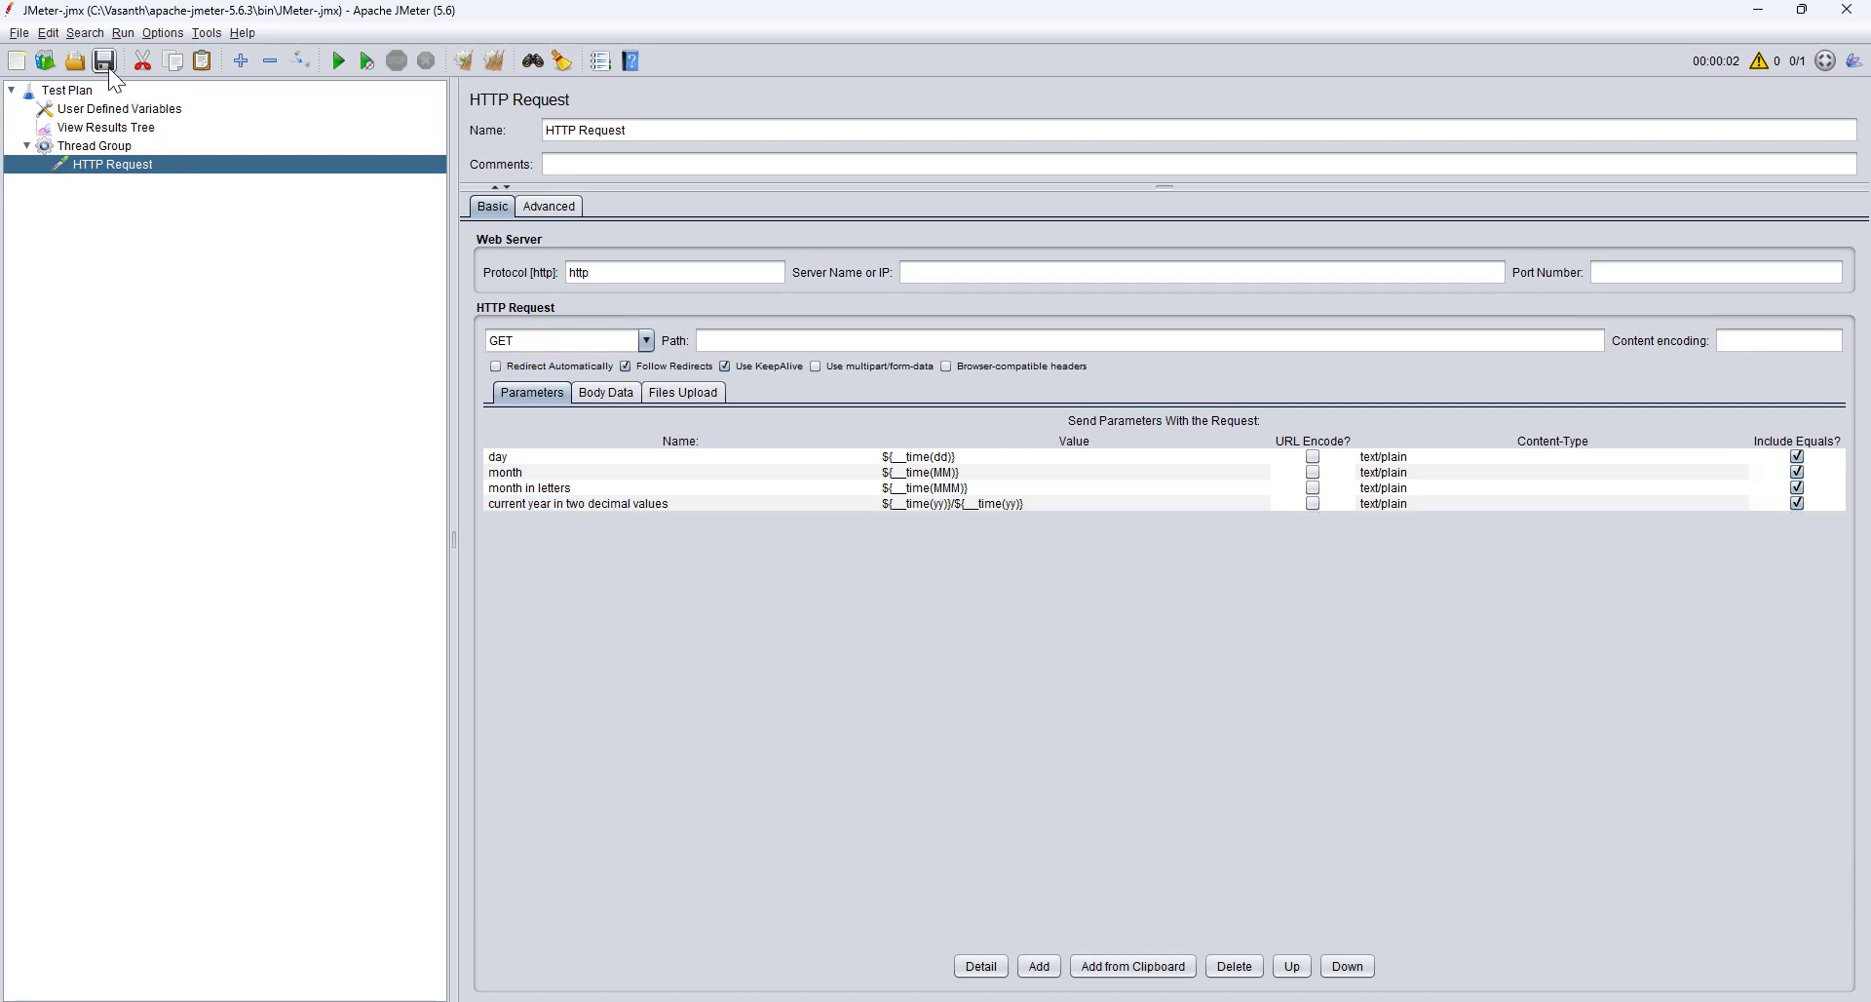
# Run the test and check the two-digit year value sent in the newest HTTP Request result.
pyautogui.click(339, 62)
pyautogui.click(105, 127)
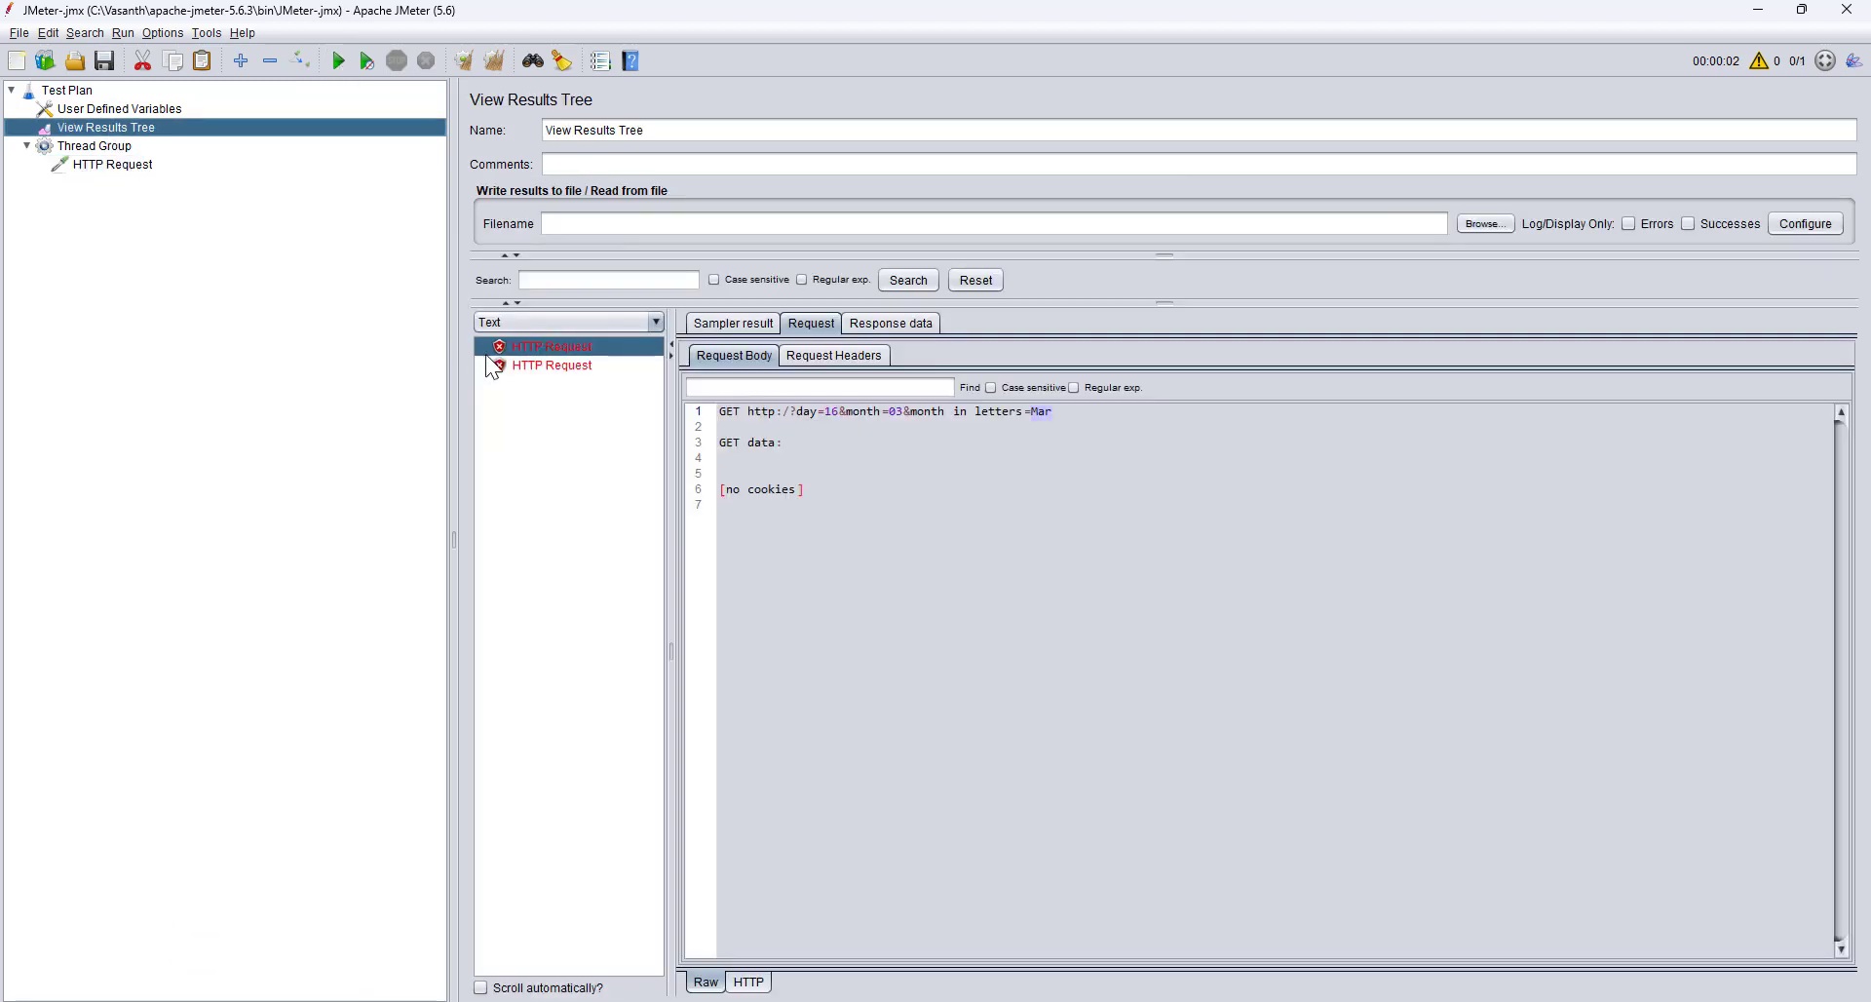
pyautogui.click(494, 365)
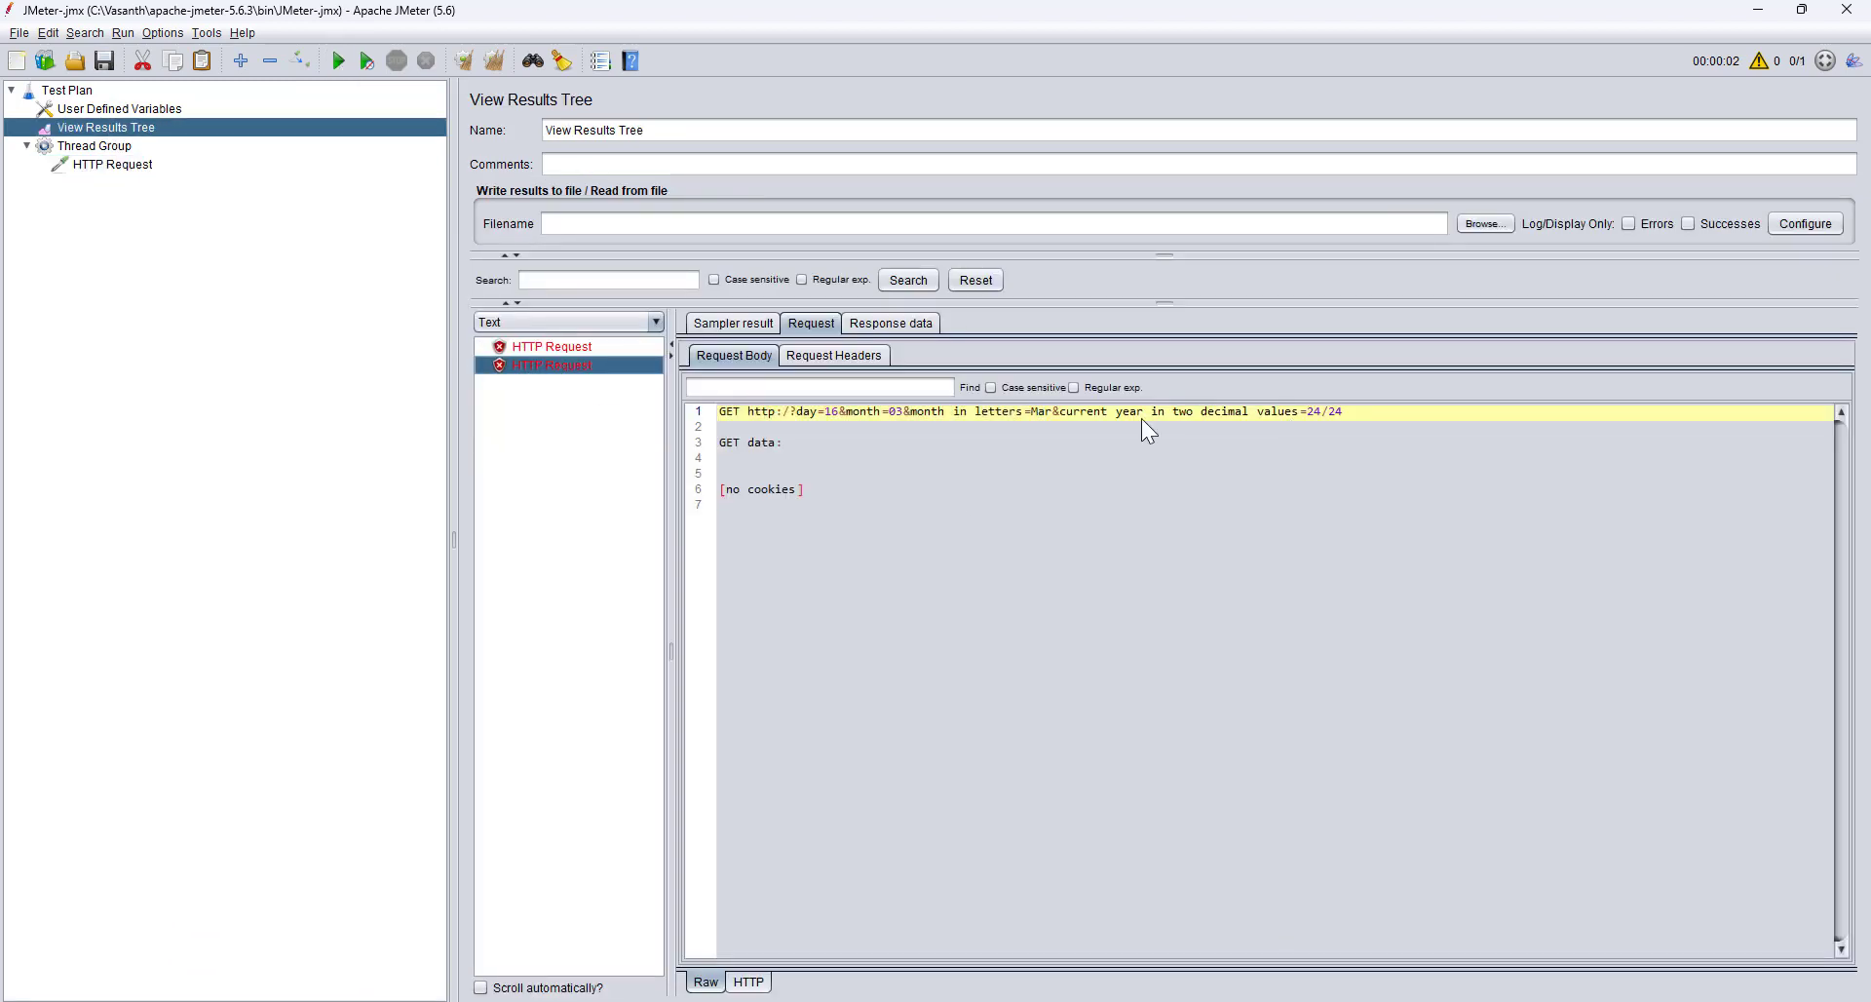
pyautogui.moveTo(1098, 413); pyautogui.dragTo(1319, 417)
# Remove the duplicated expression so the HTTP Request's two-digit year value is only ${__time(yy)}, and save the test plan.
pyautogui.click(108, 165)
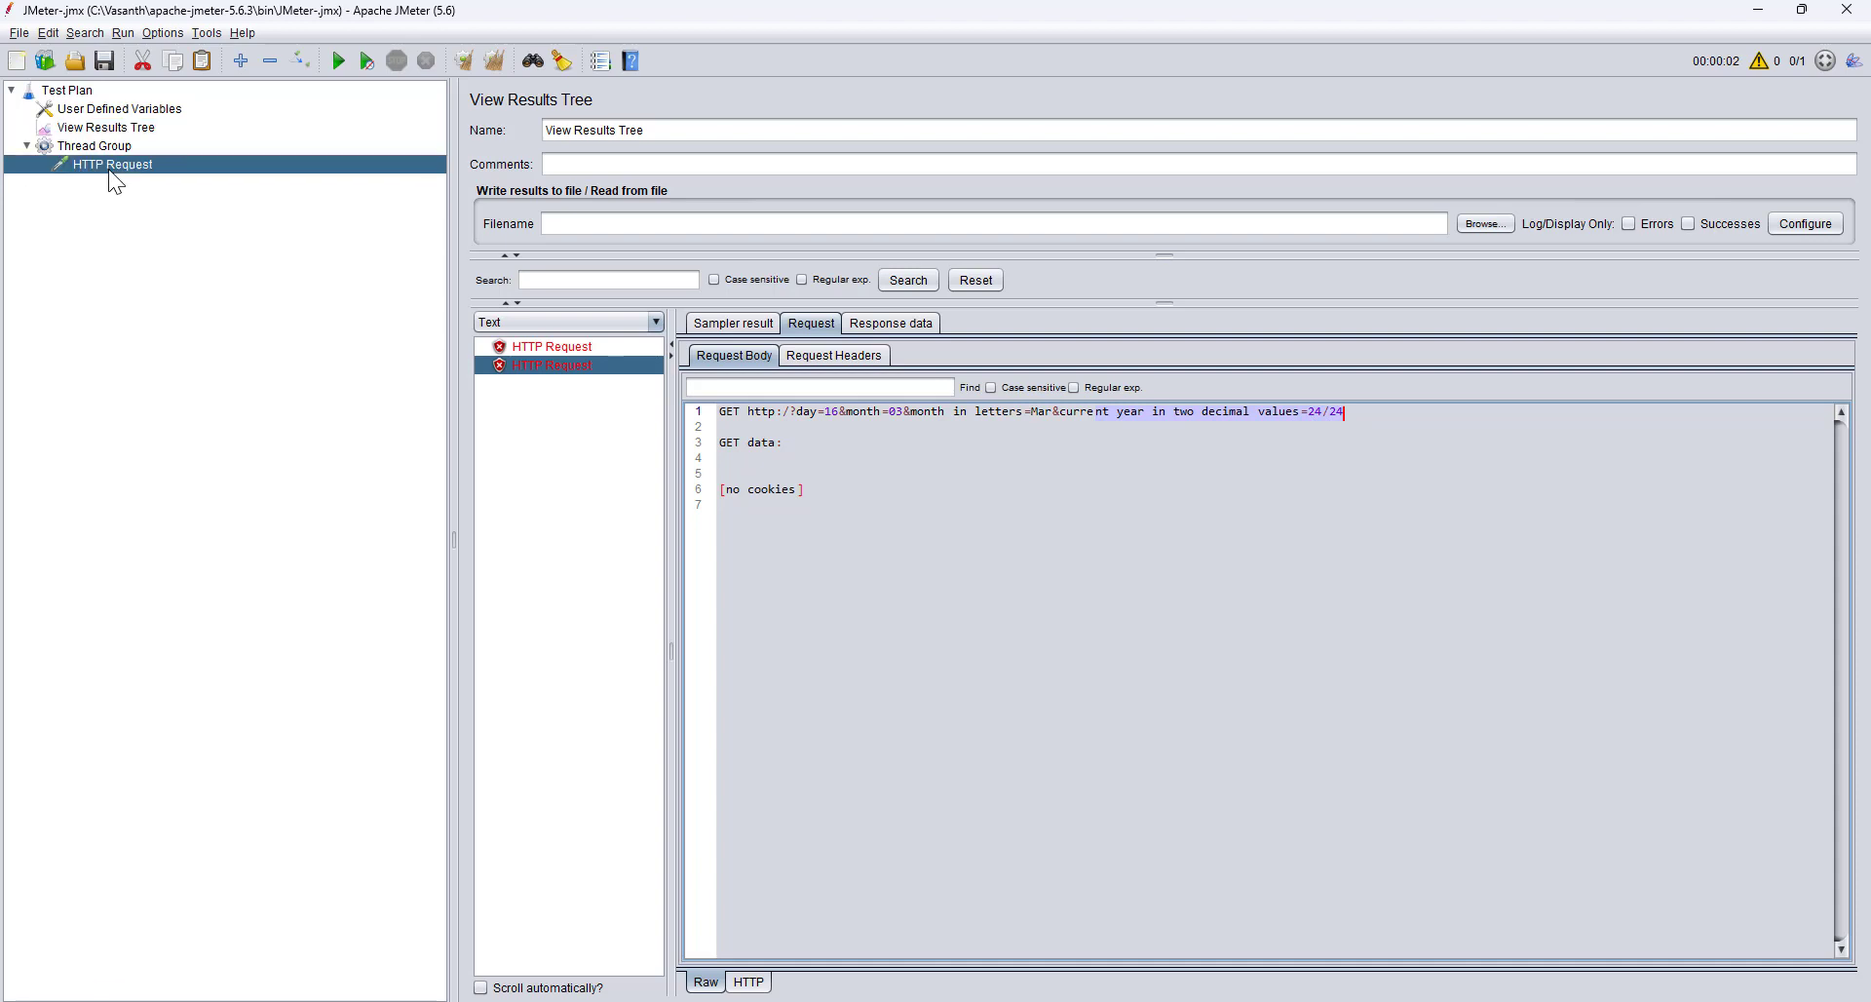
pyautogui.doubleClick(1053, 503)
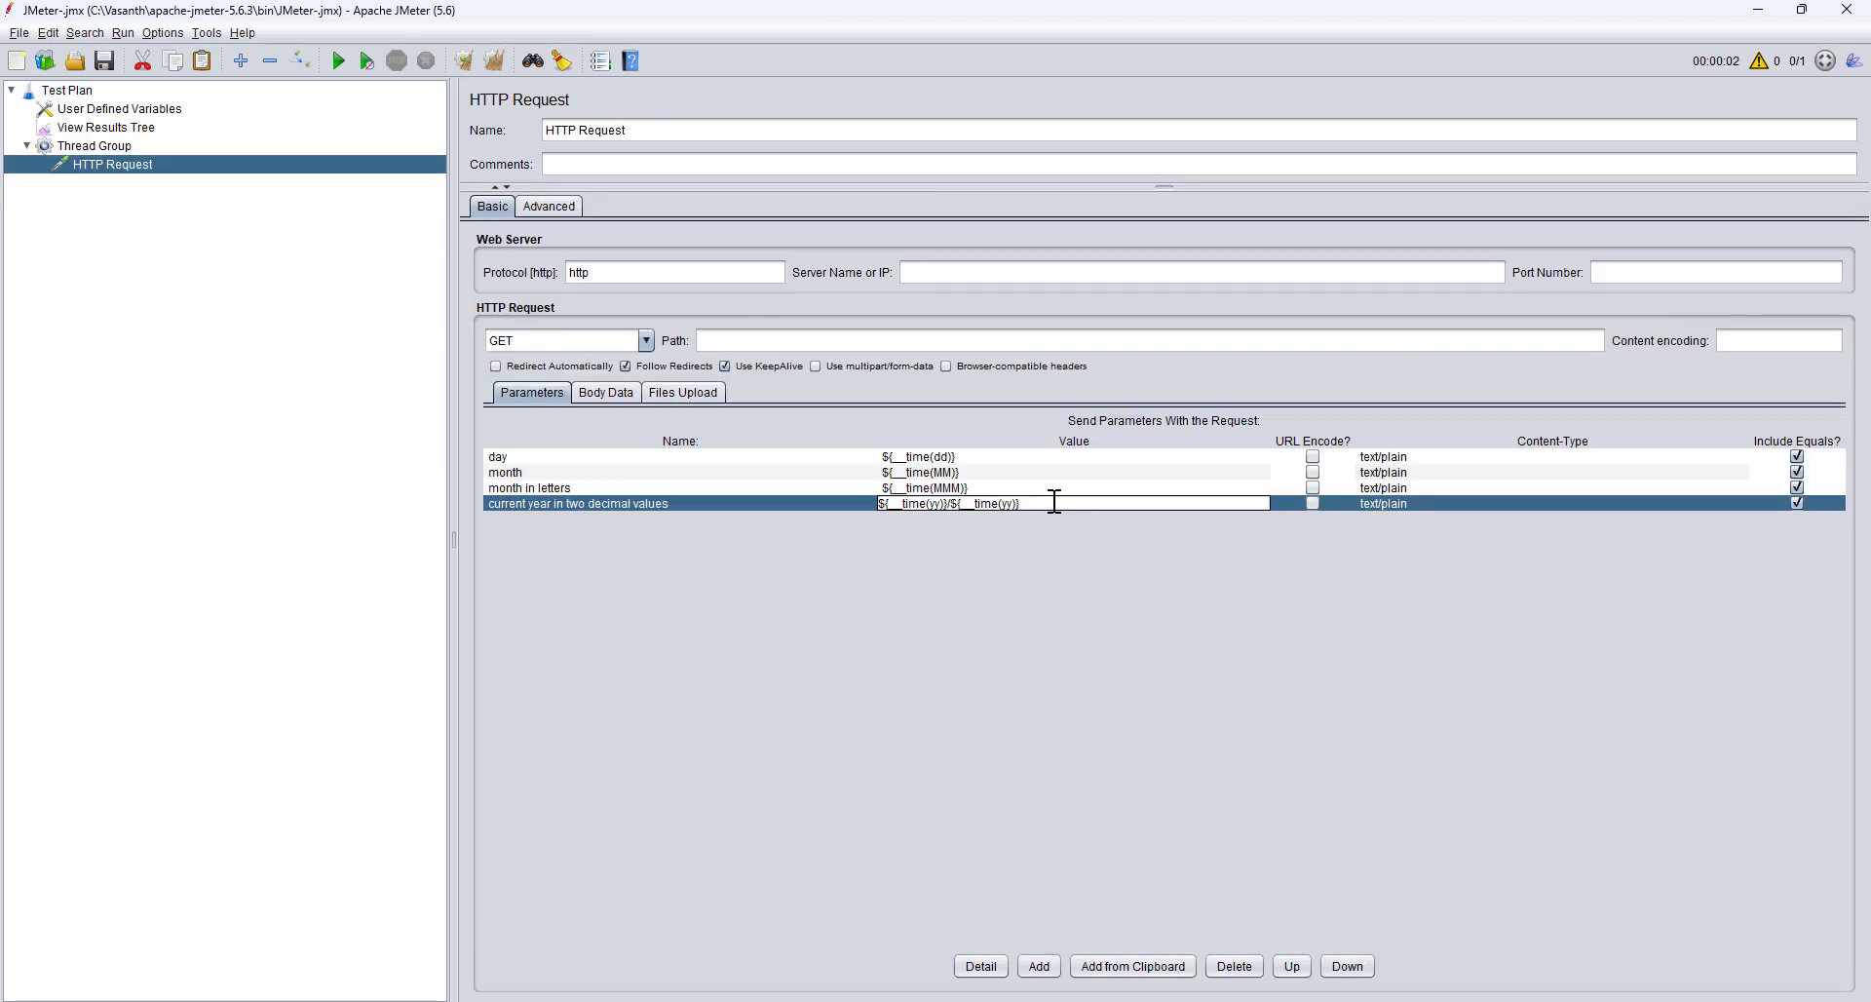
pyautogui.press('BackSpace')
pyautogui.press('BackSpace')
pyautogui.press('BackSpace')
pyautogui.press('BackSpace')
pyautogui.press('BackSpace')
pyautogui.press('BackSpace')
pyautogui.press('BackSpace')
pyautogui.press('BackSpace')
pyautogui.press('BackSpace')
pyautogui.press('BackSpace')
pyautogui.press('BackSpace')
pyautogui.press('BackSpace')
pyautogui.click(104, 62)
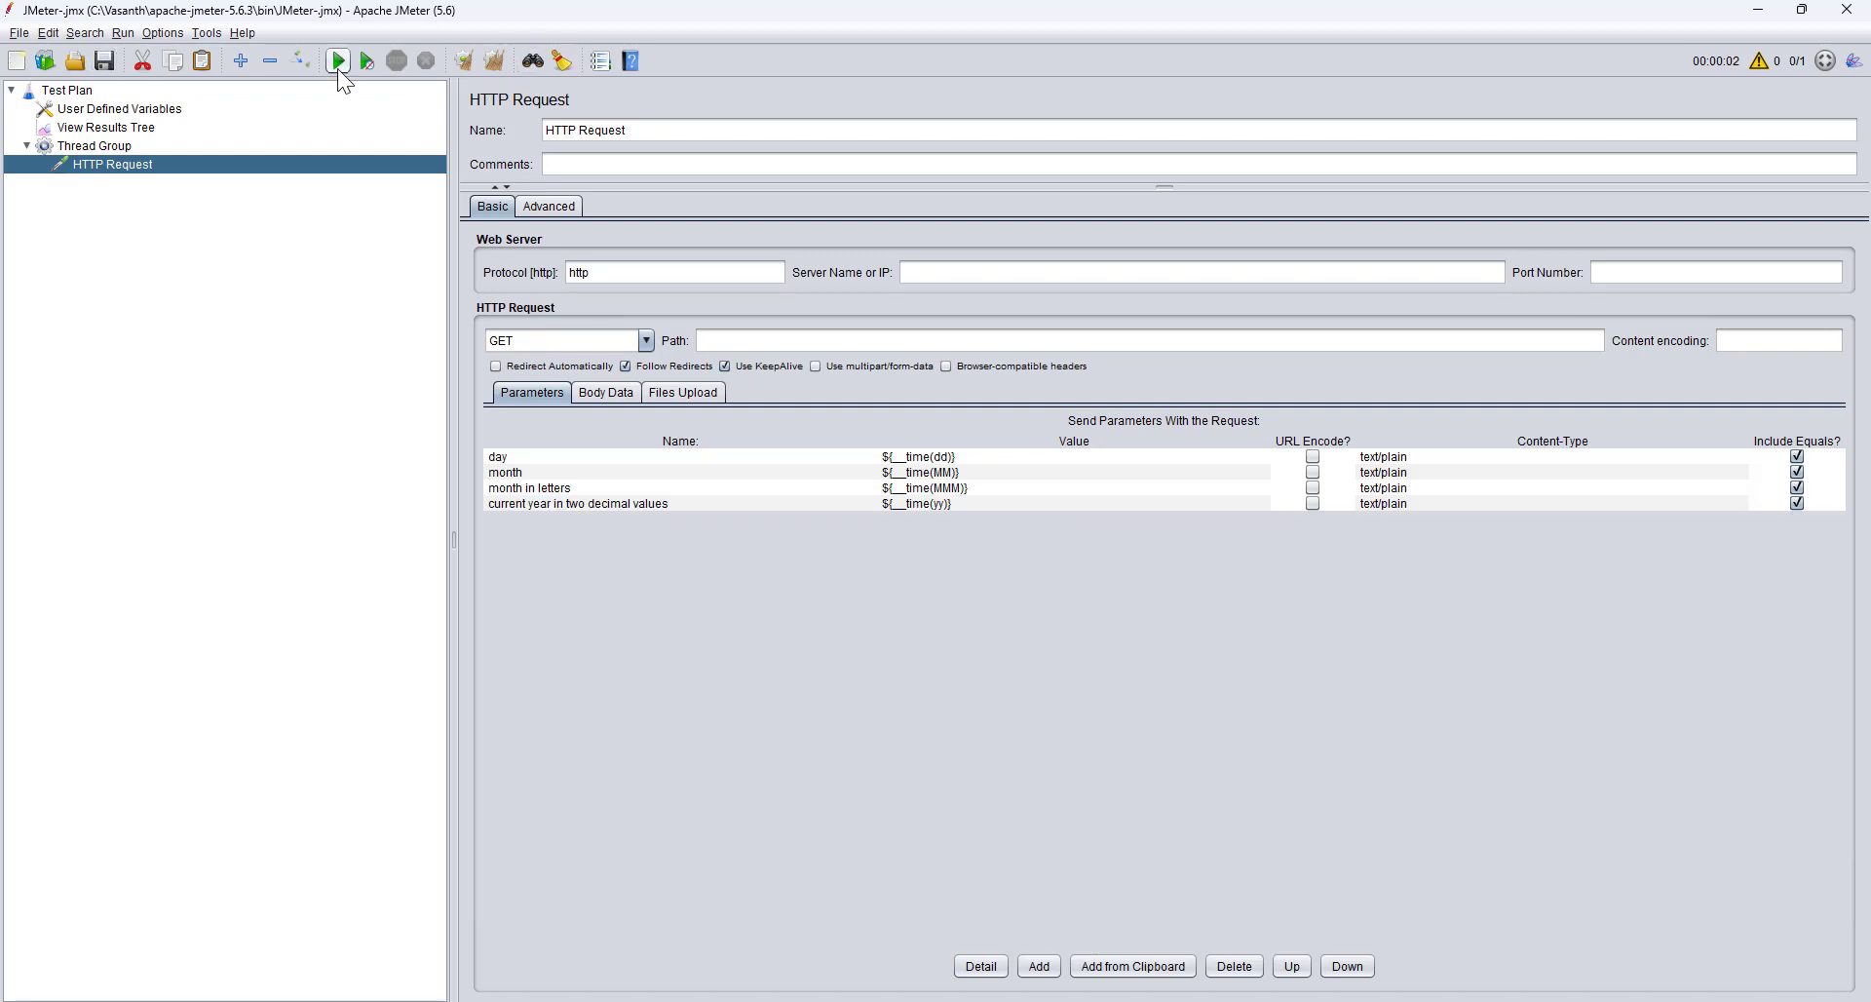
# Rerun the test and check what the single yy format sends as the two-digit year in the latest result.
pyautogui.click(337, 66)
pyautogui.click(97, 128)
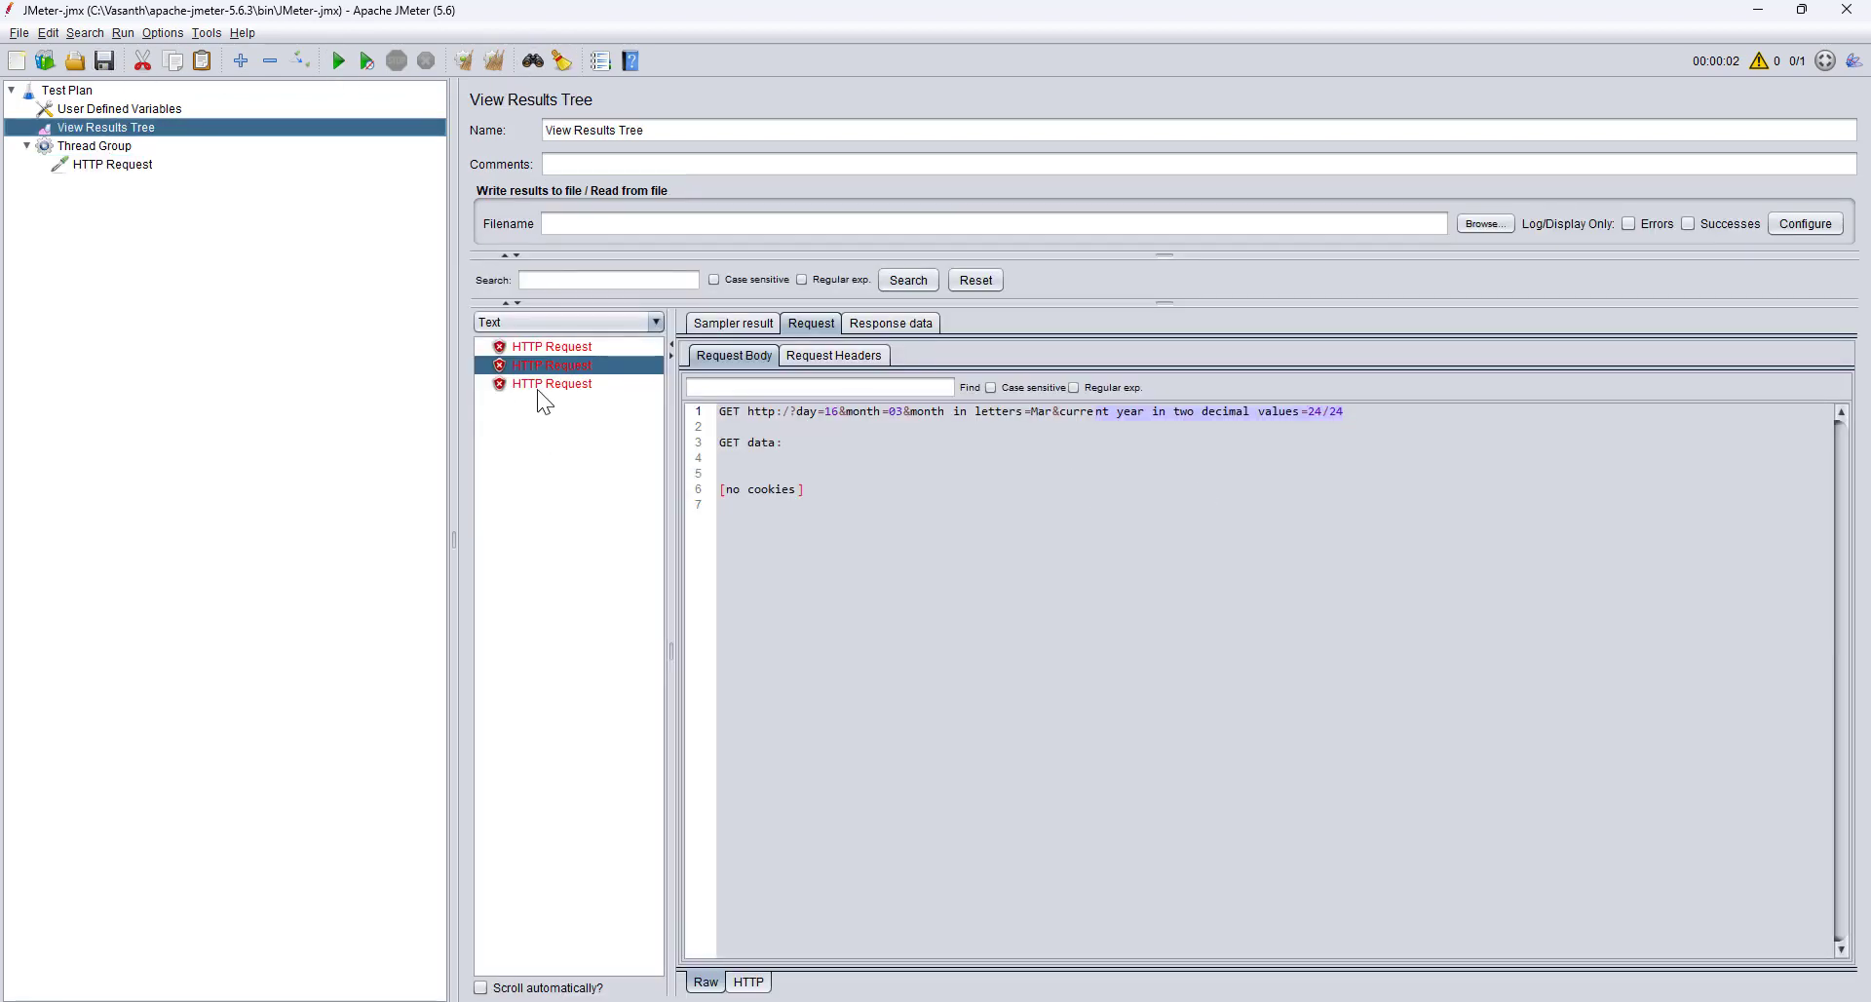
pyautogui.click(542, 386)
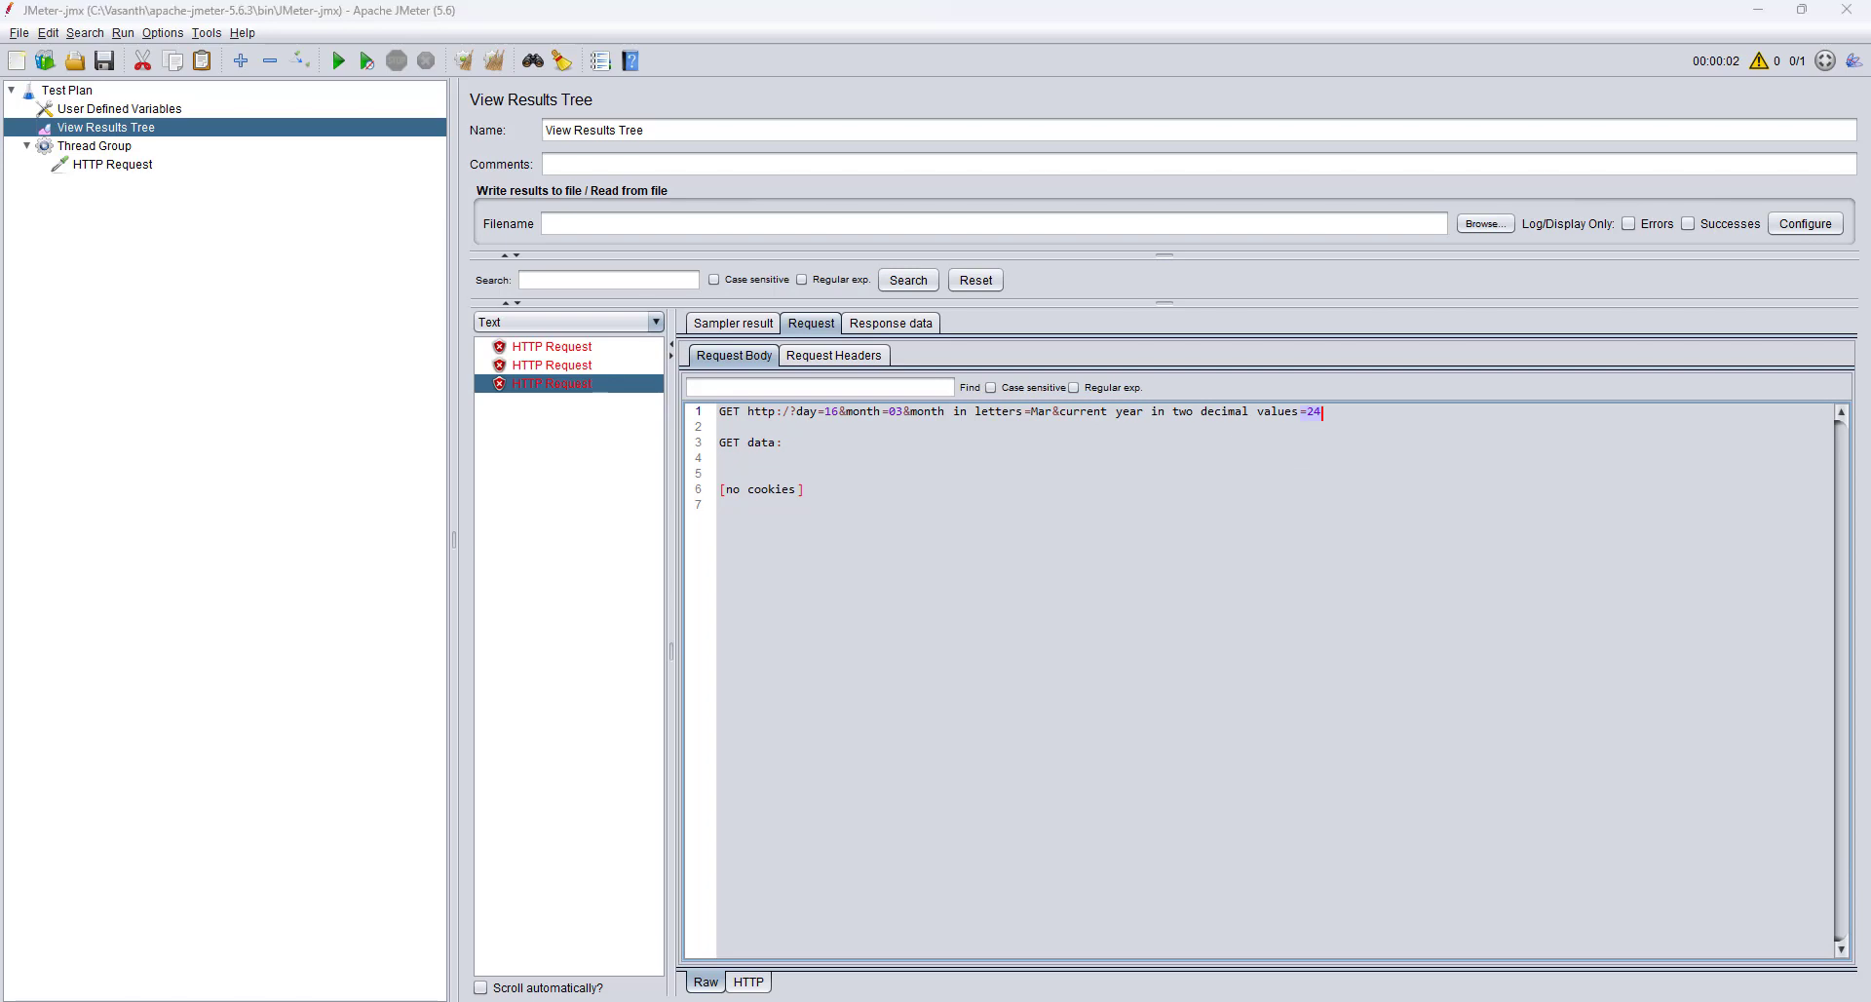
# Add a fifth HTTP Request parameter named "current year".
pyautogui.click(114, 166)
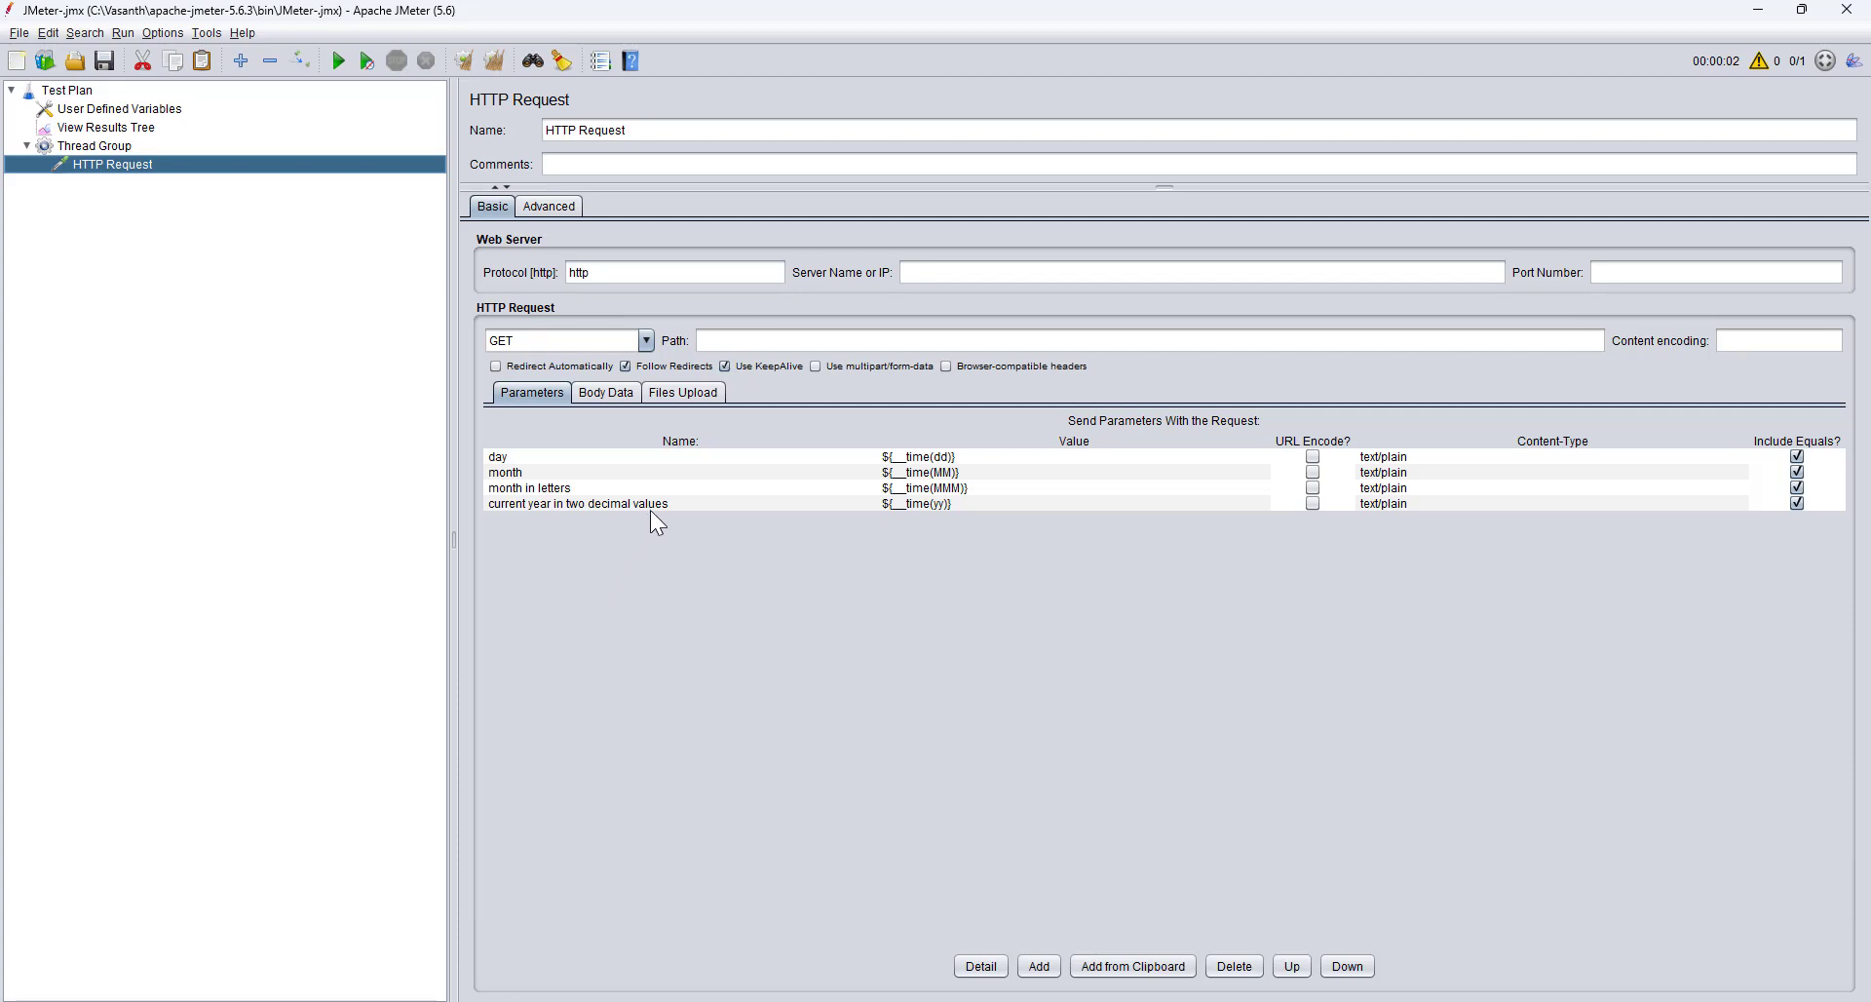
pyautogui.click(685, 505)
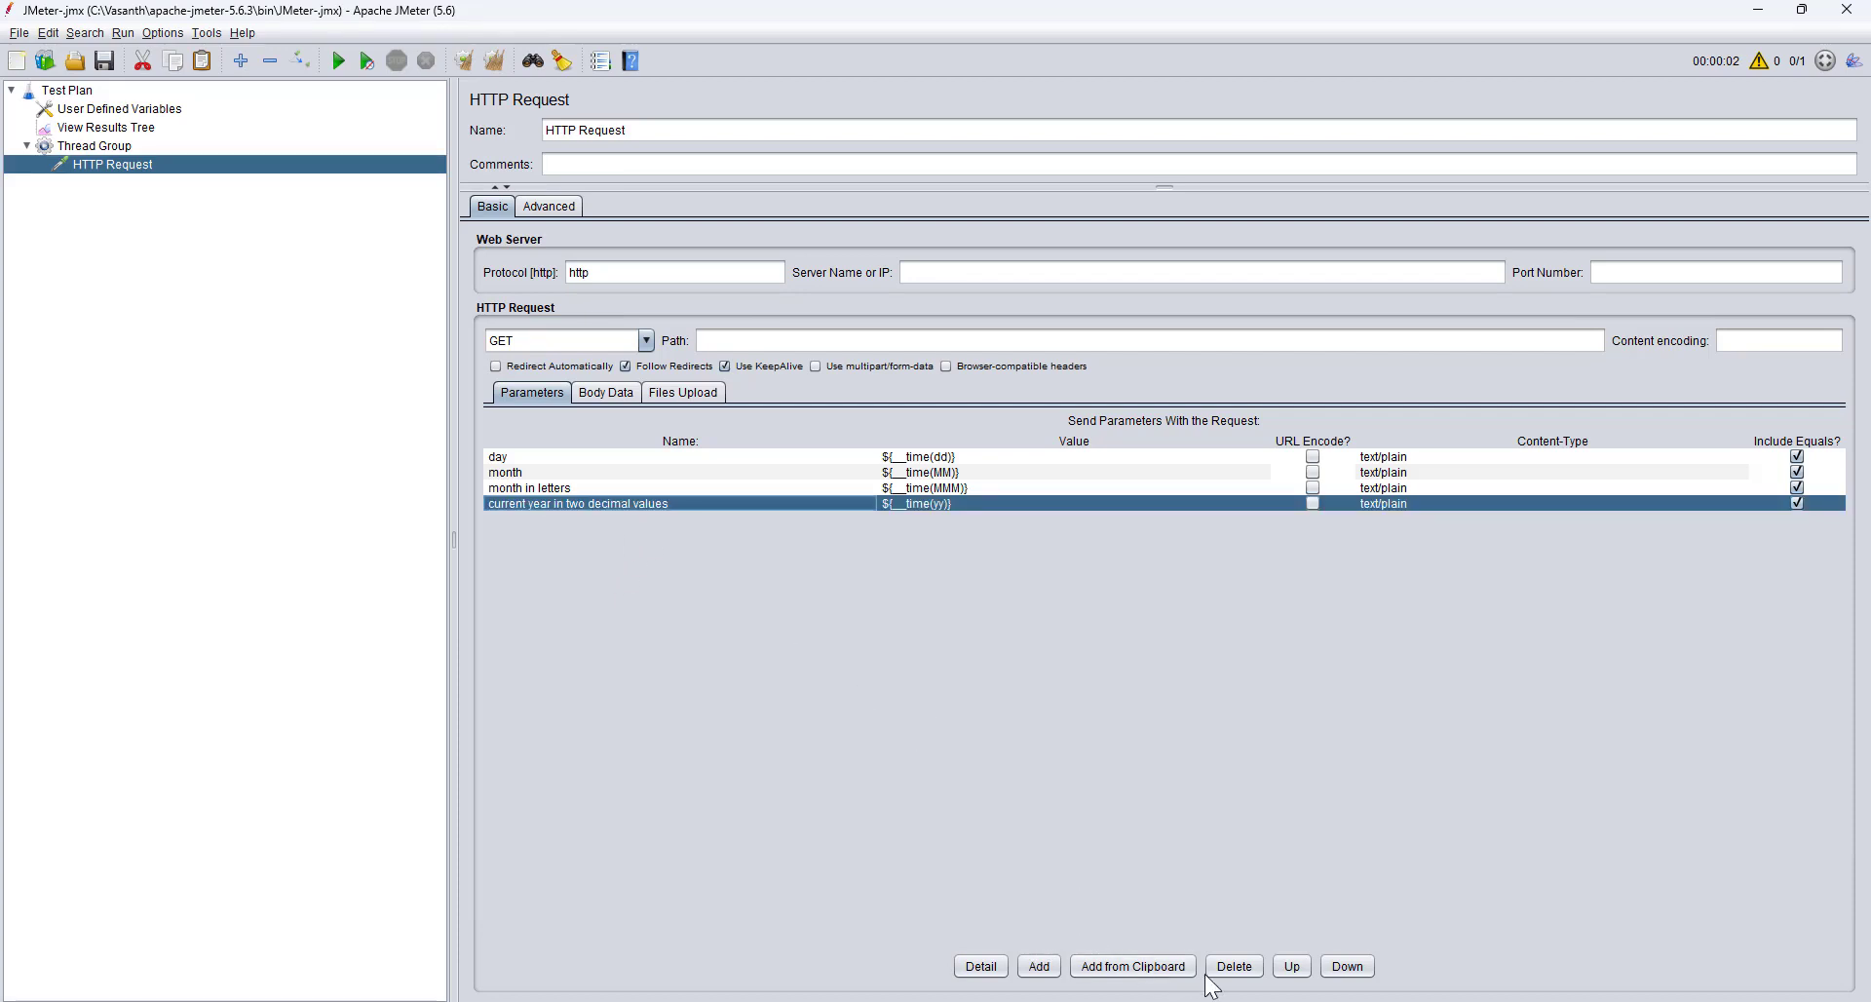
pyautogui.click(1039, 966)
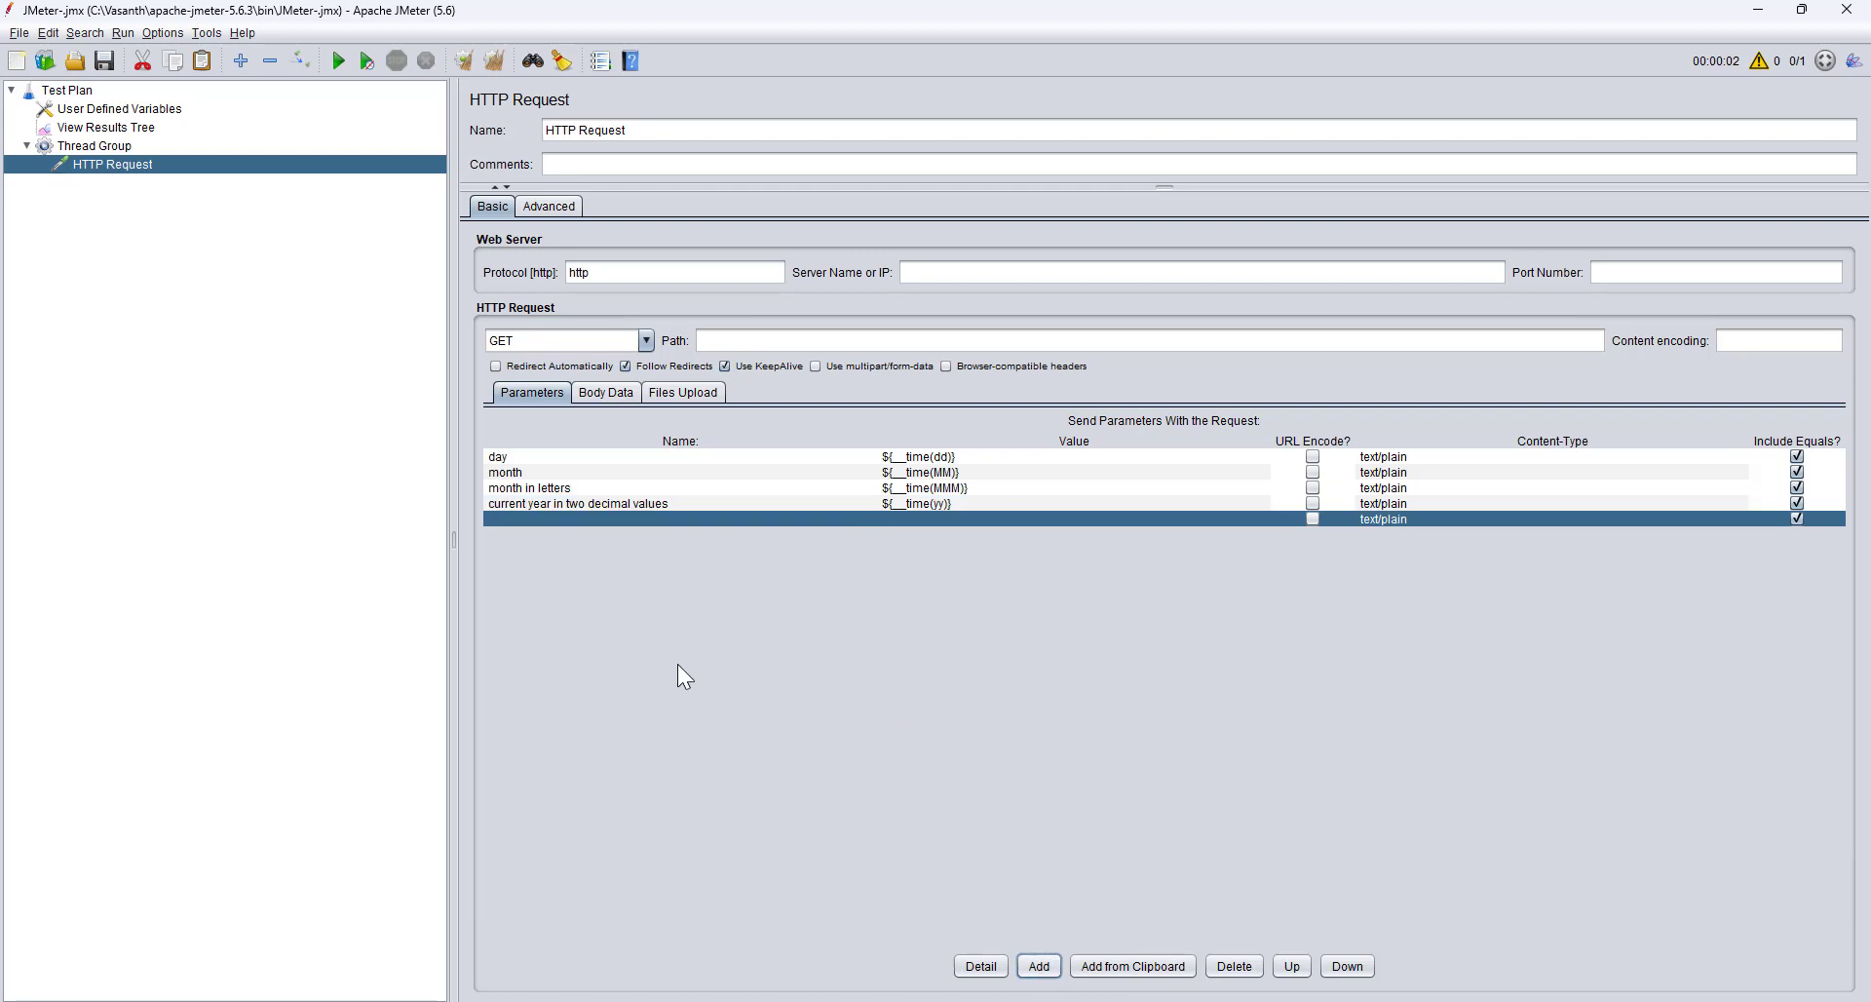
pyautogui.doubleClick(646, 517)
pyautogui.write('current year')
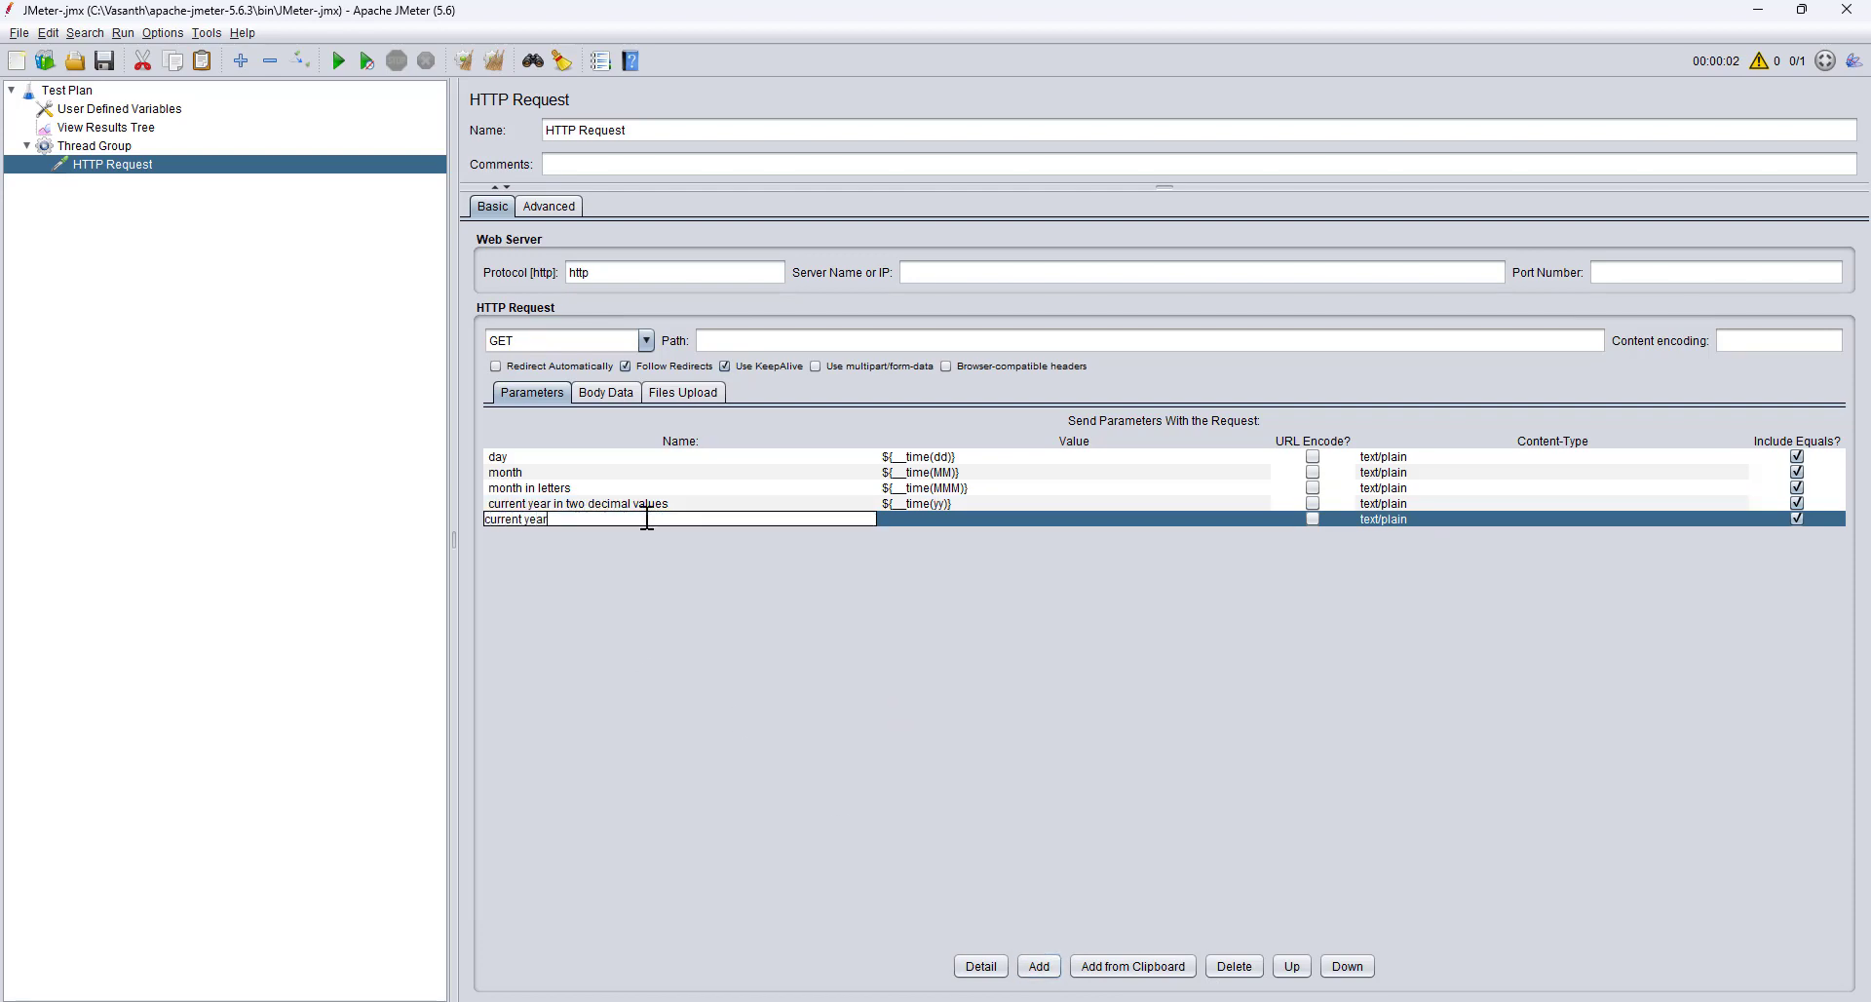
pyautogui.press('Return')
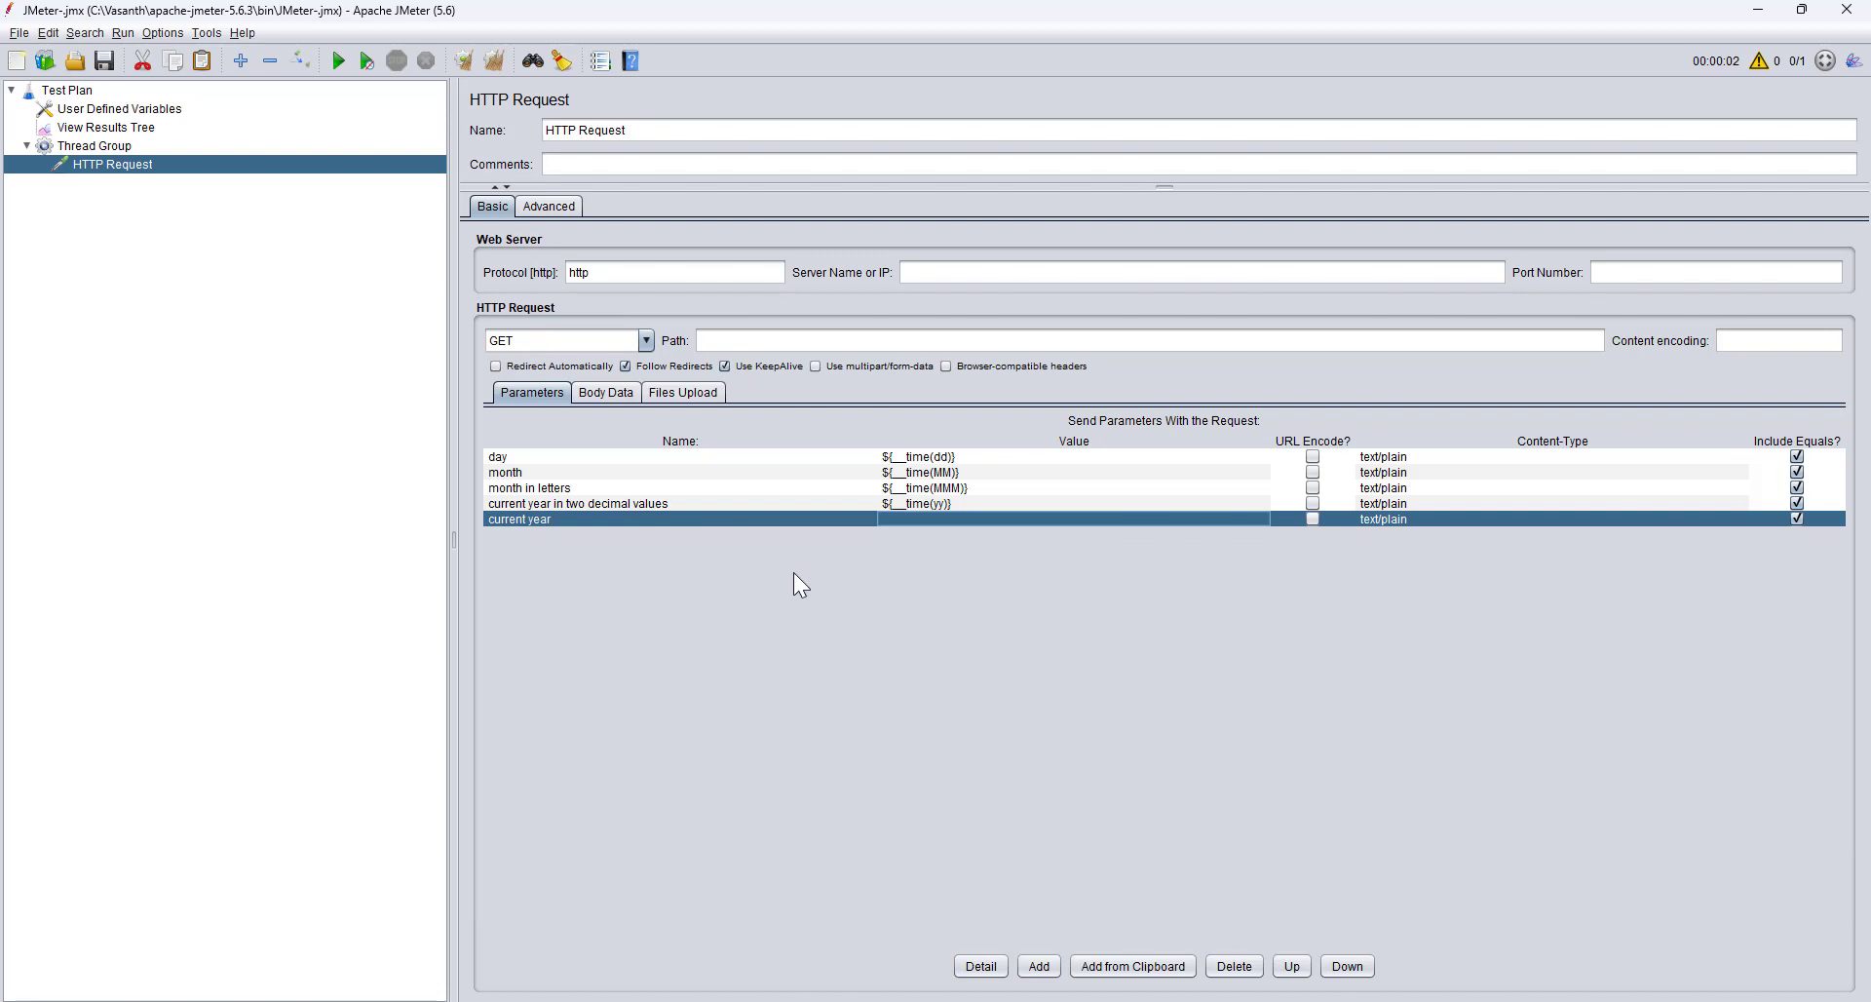
# Set the current year parameter's value to ${__time(yyyy)}, based on a copy of the two-digit year value, and save the test plan.
pyautogui.click(965, 501)
pyautogui.doubleClick(965, 501)
pyautogui.moveTo(954, 501); pyautogui.dragTo(821, 493)
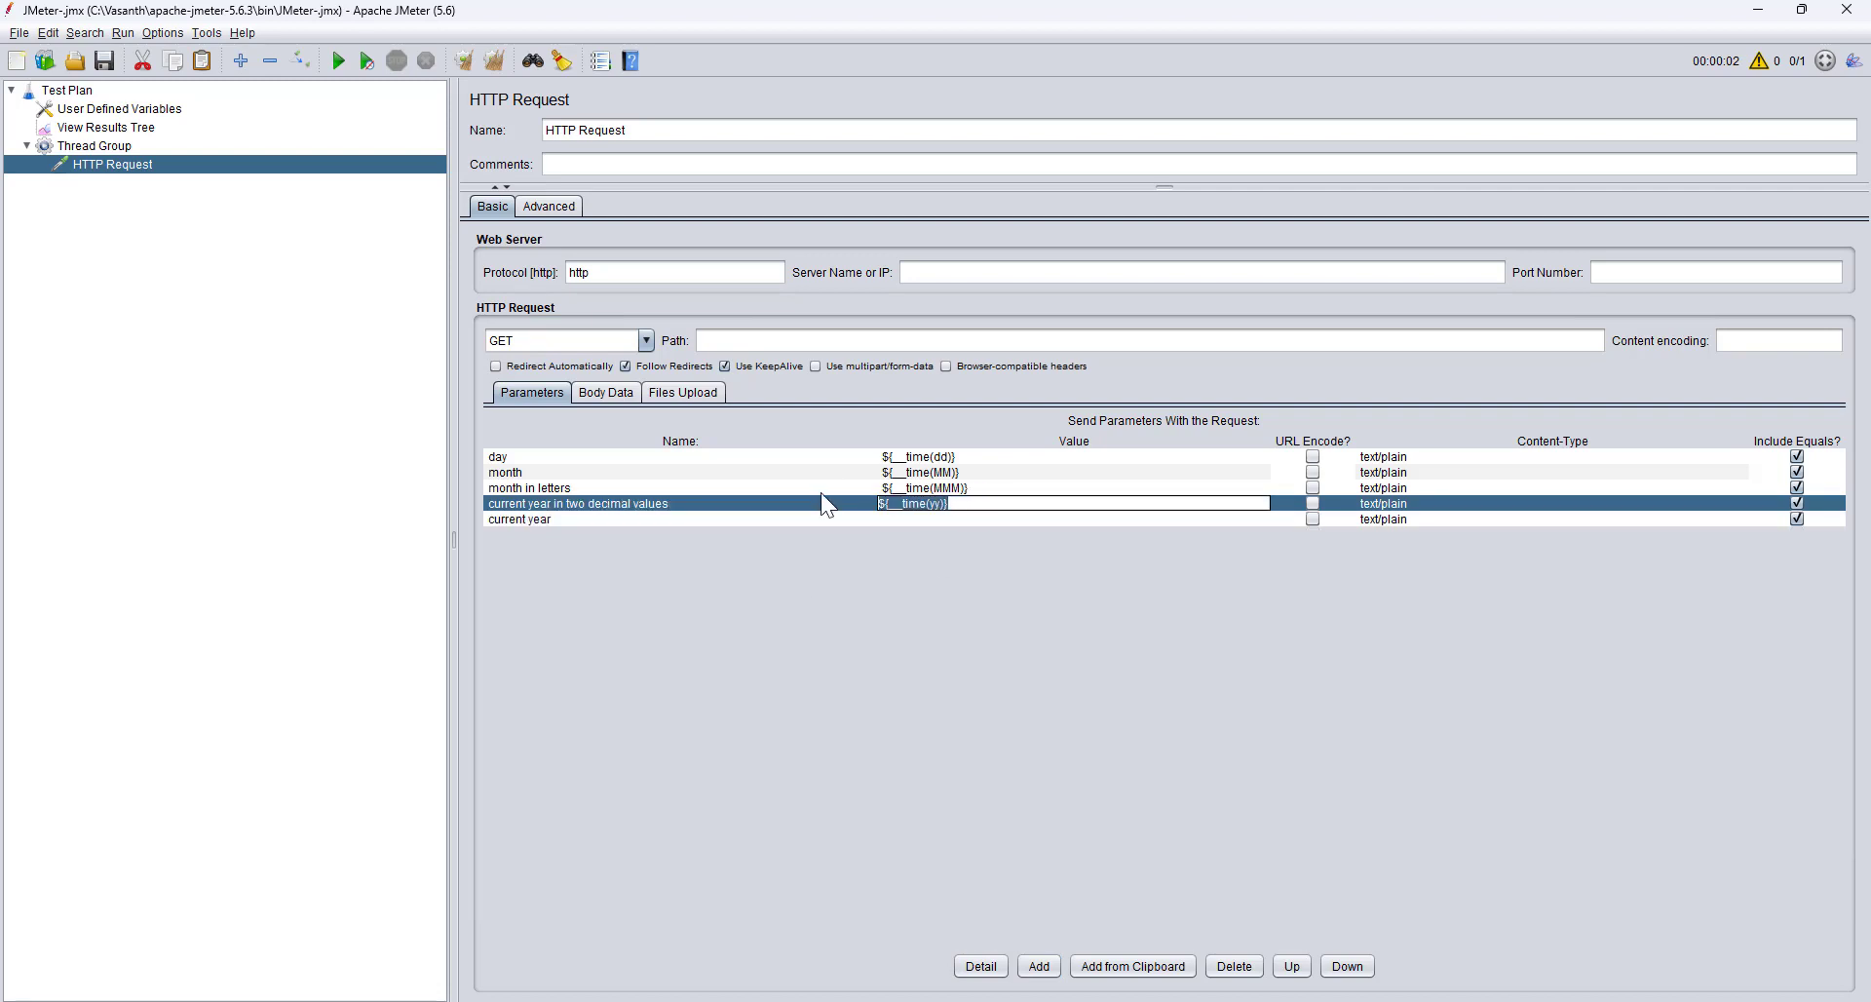
pyautogui.hotkey('ctrl', 'c')
pyautogui.doubleClick(885, 519)
pyautogui.hotkey('ctrl', 'v')
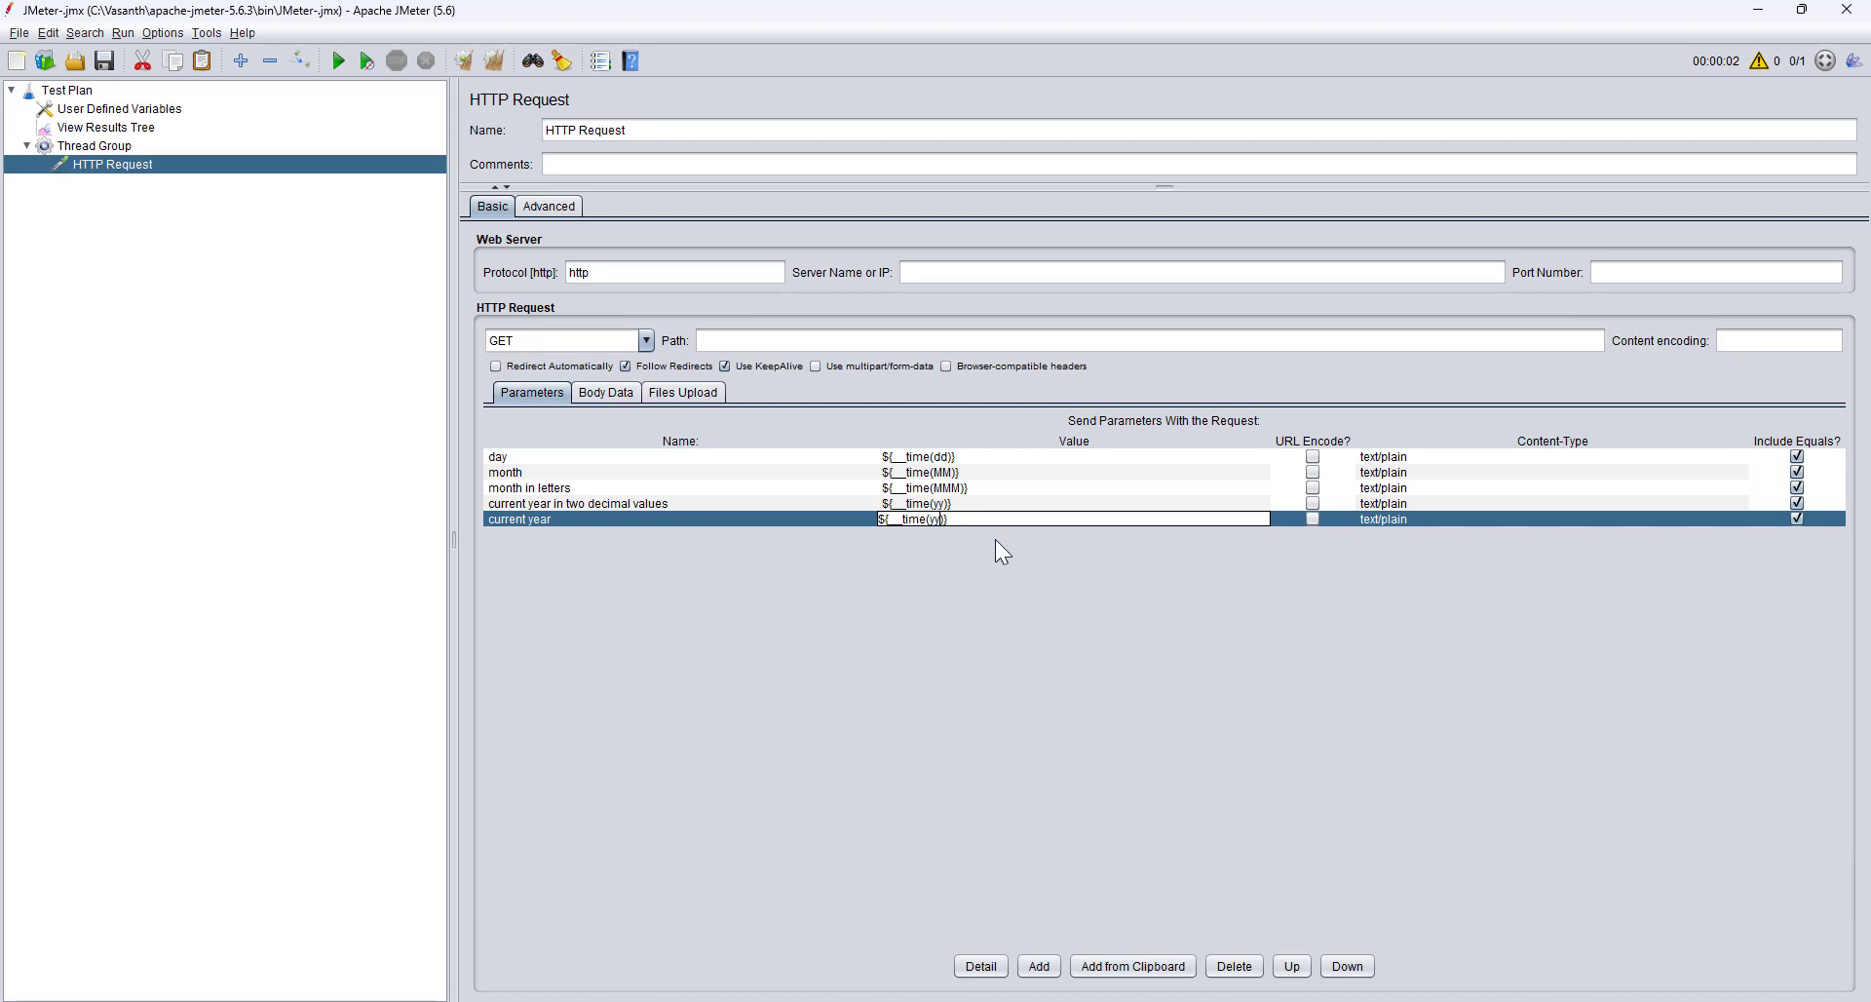
pyautogui.click(114, 67)
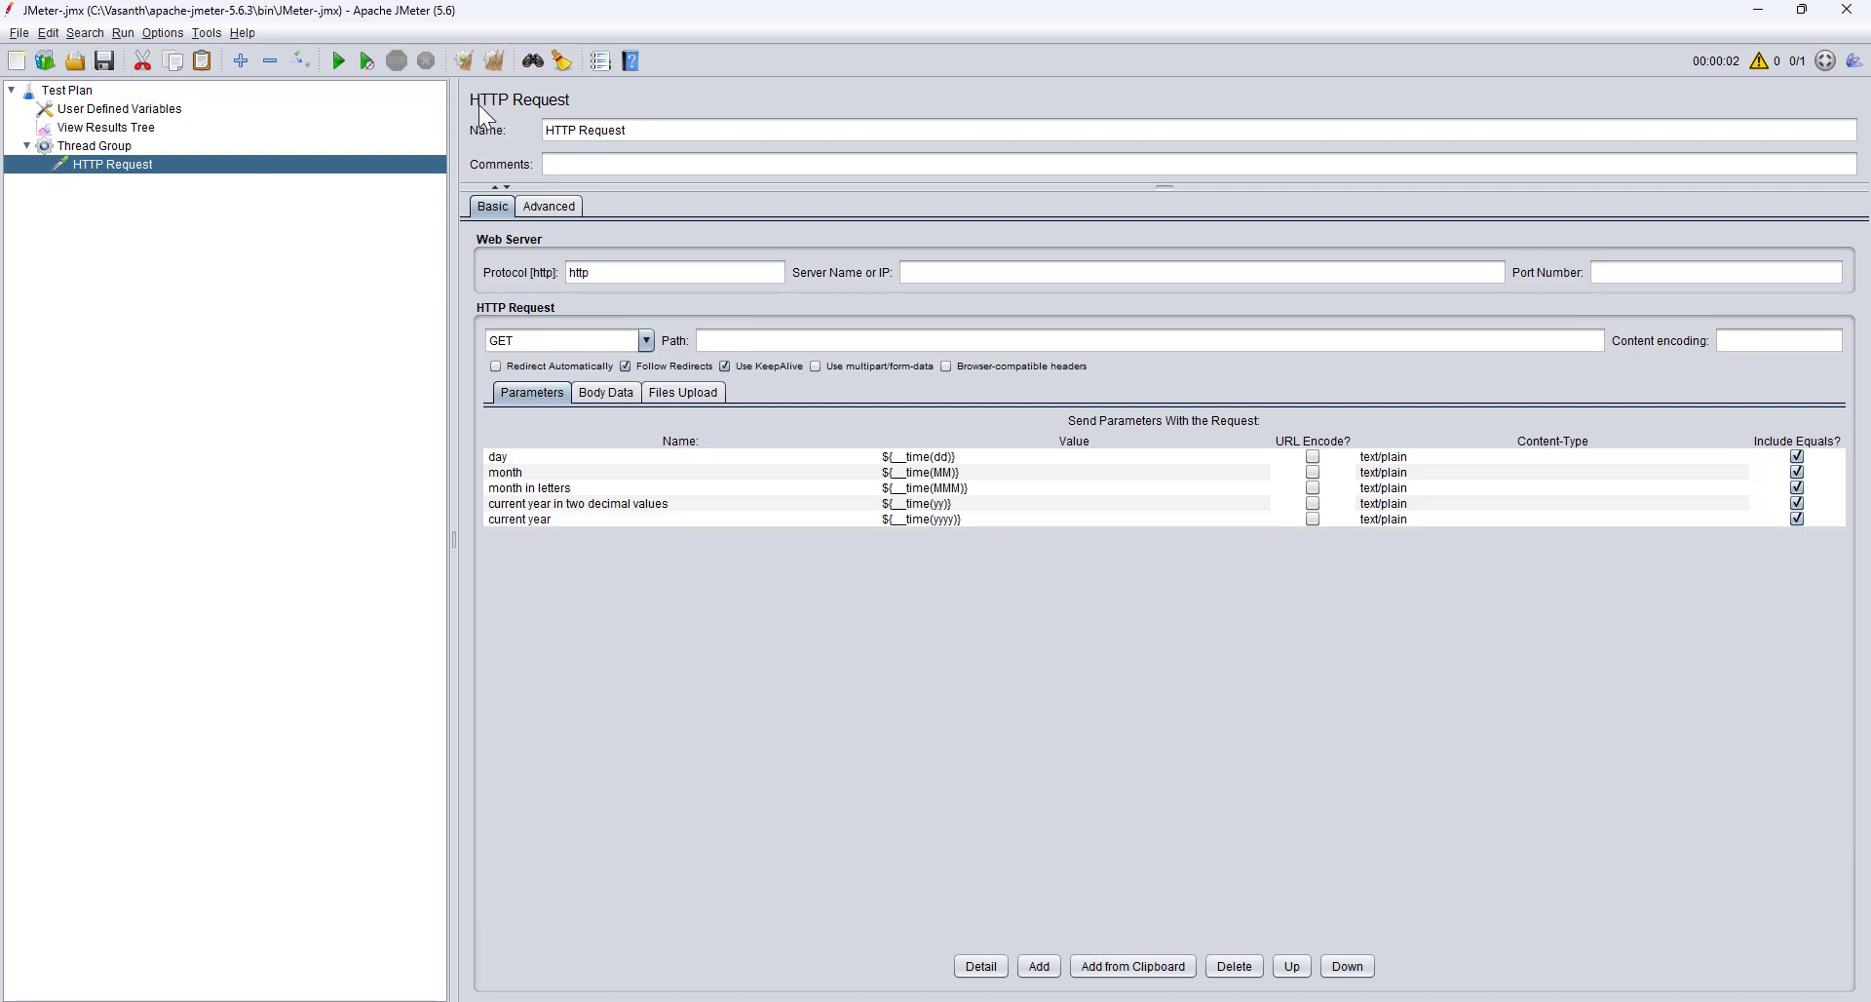
# Check what the yyyy format sends as the current year value in the latest HTTP Request result.
pyautogui.click(105, 127)
pyautogui.click(548, 402)
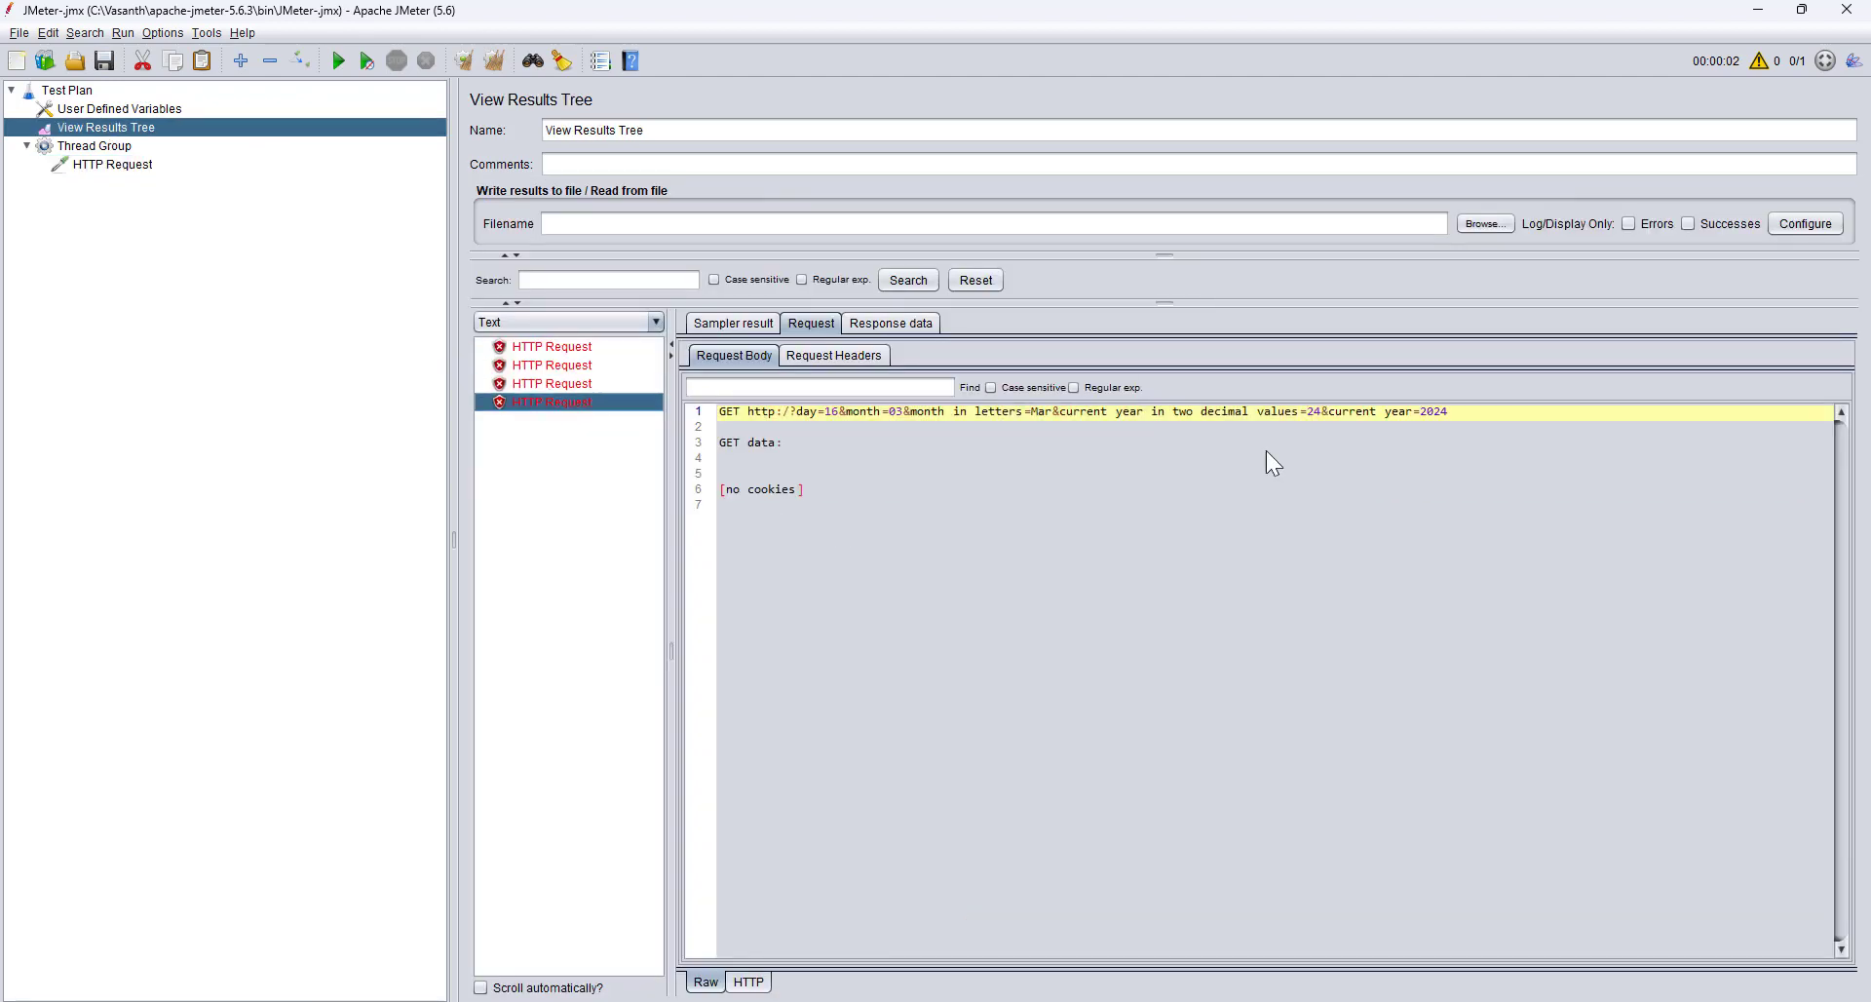
pyautogui.click(1462, 413)
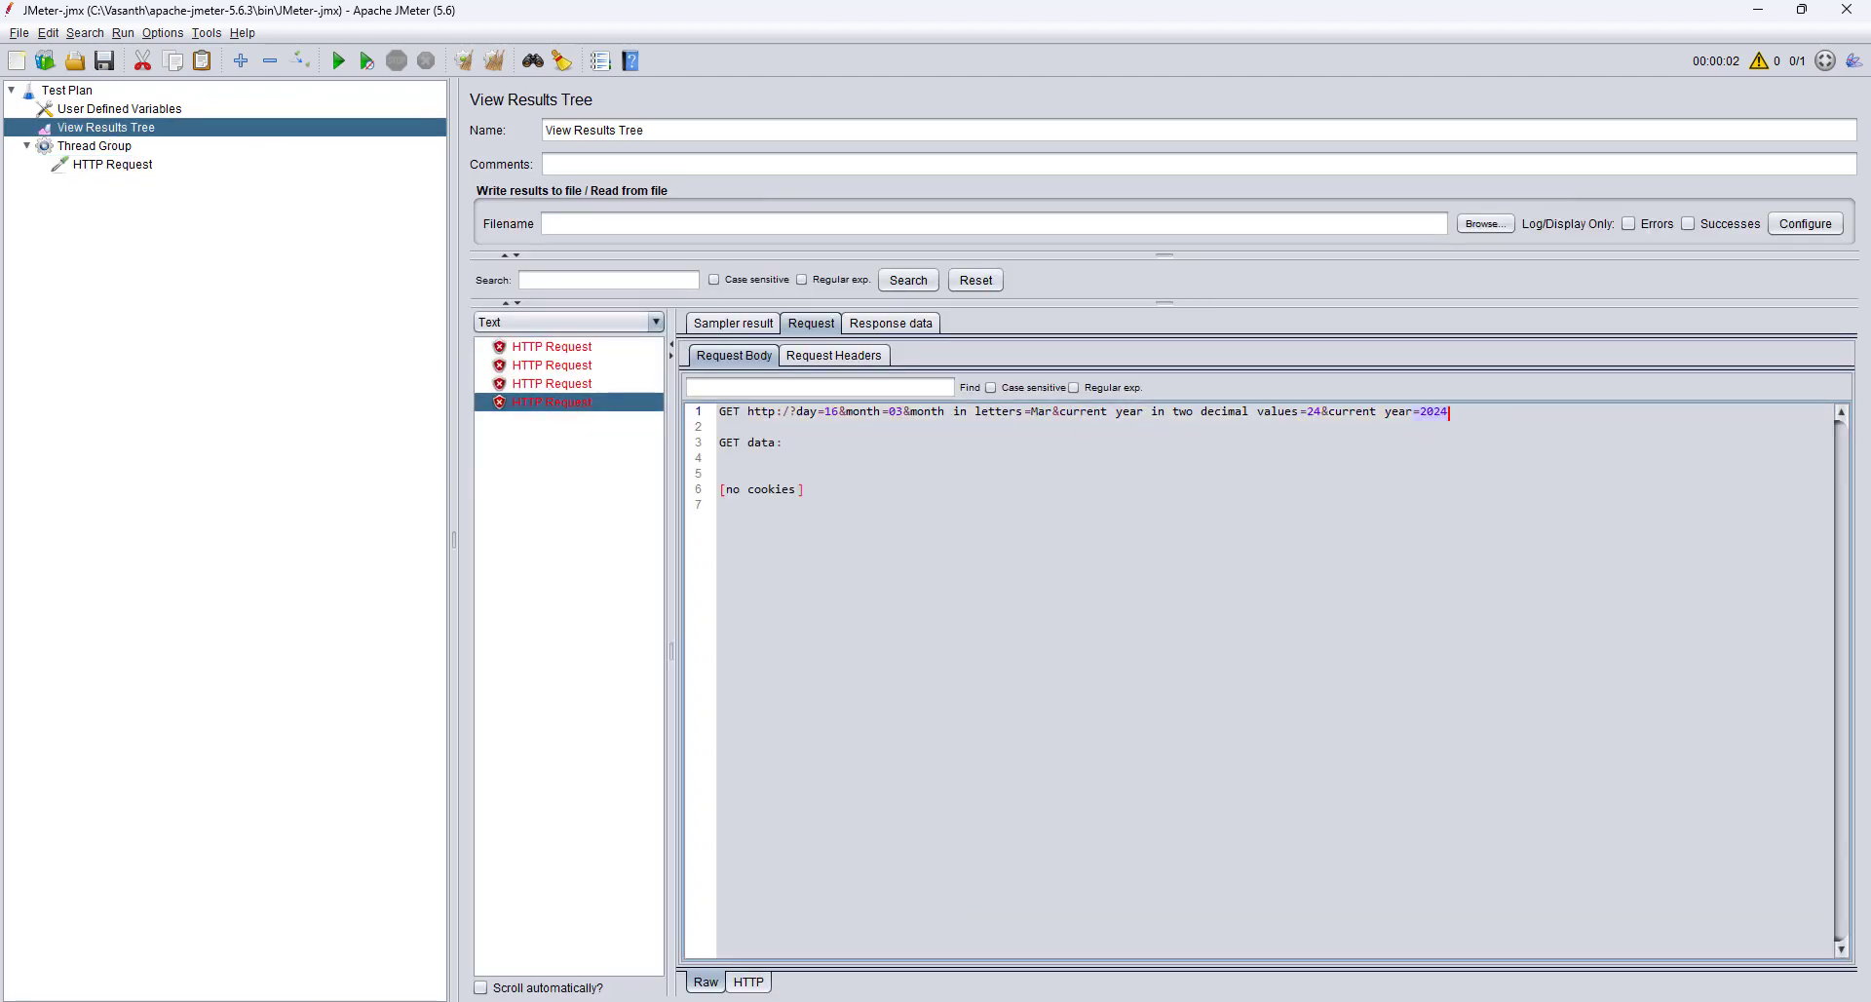
pyautogui.hotkey('alt', 'Tab')
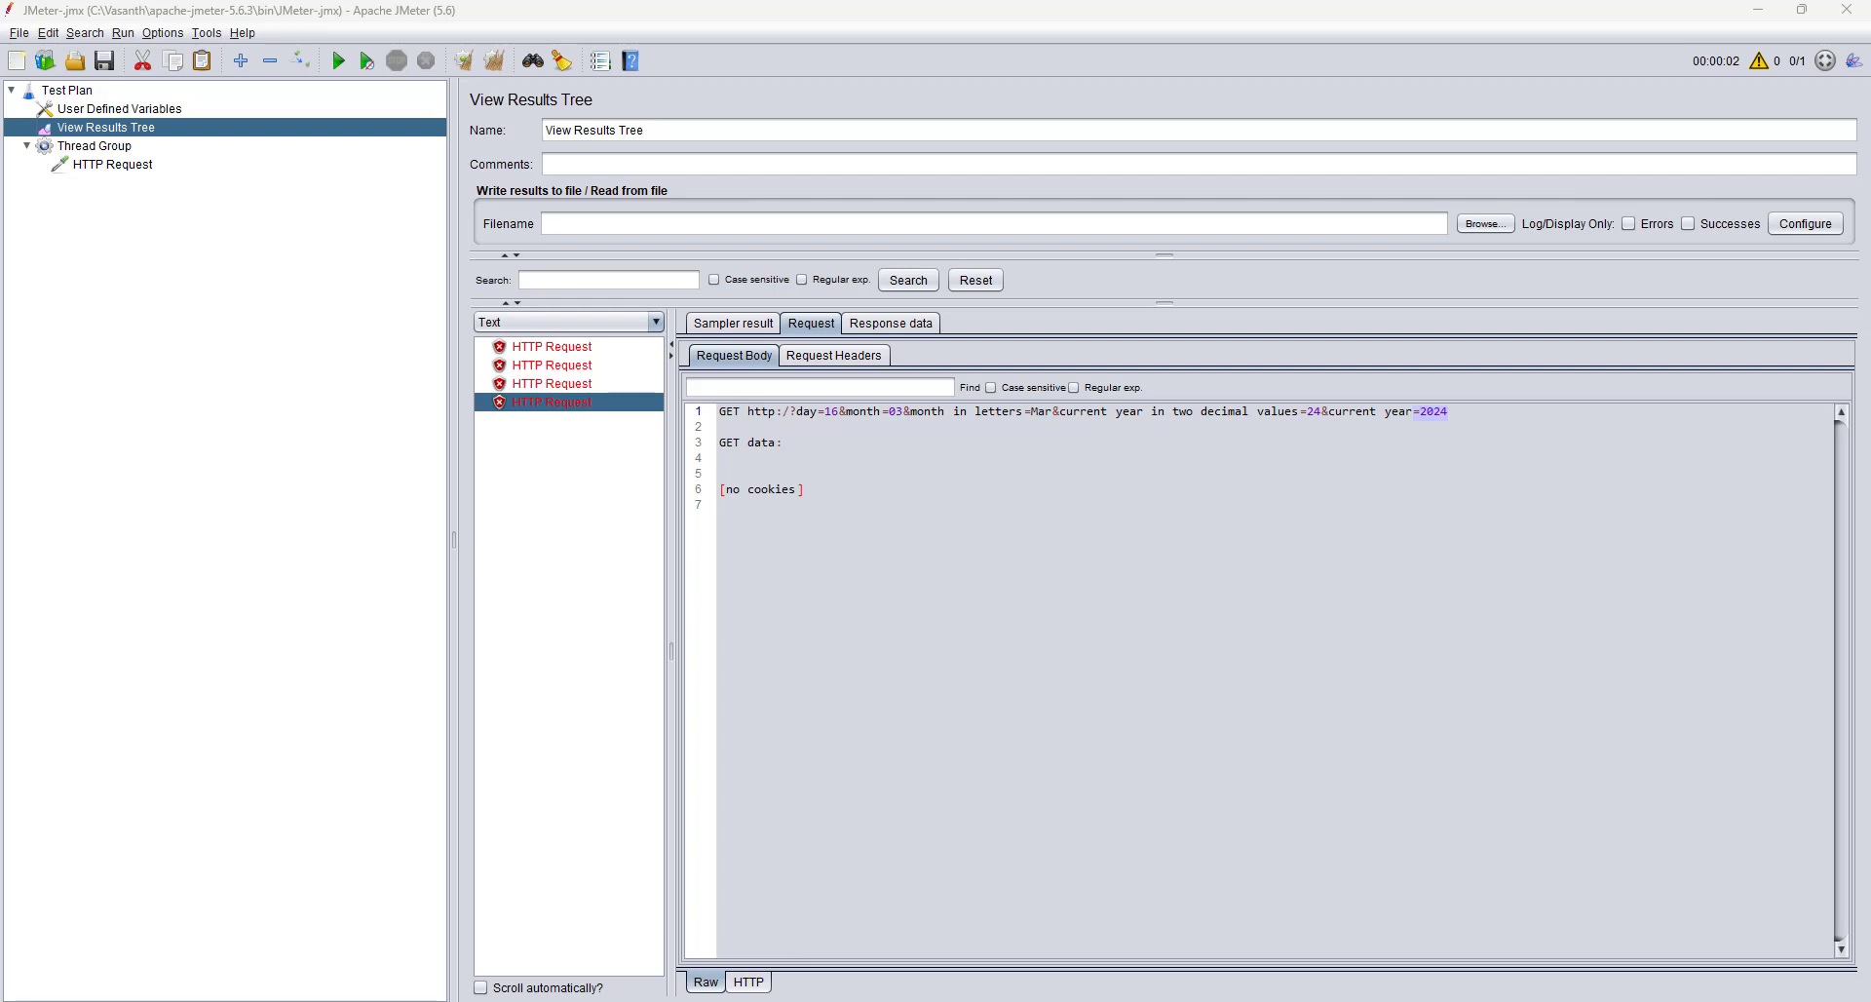
# Add a sixth HTTP Request parameter named "dd-mm-yyyy".
pyautogui.click(113, 165)
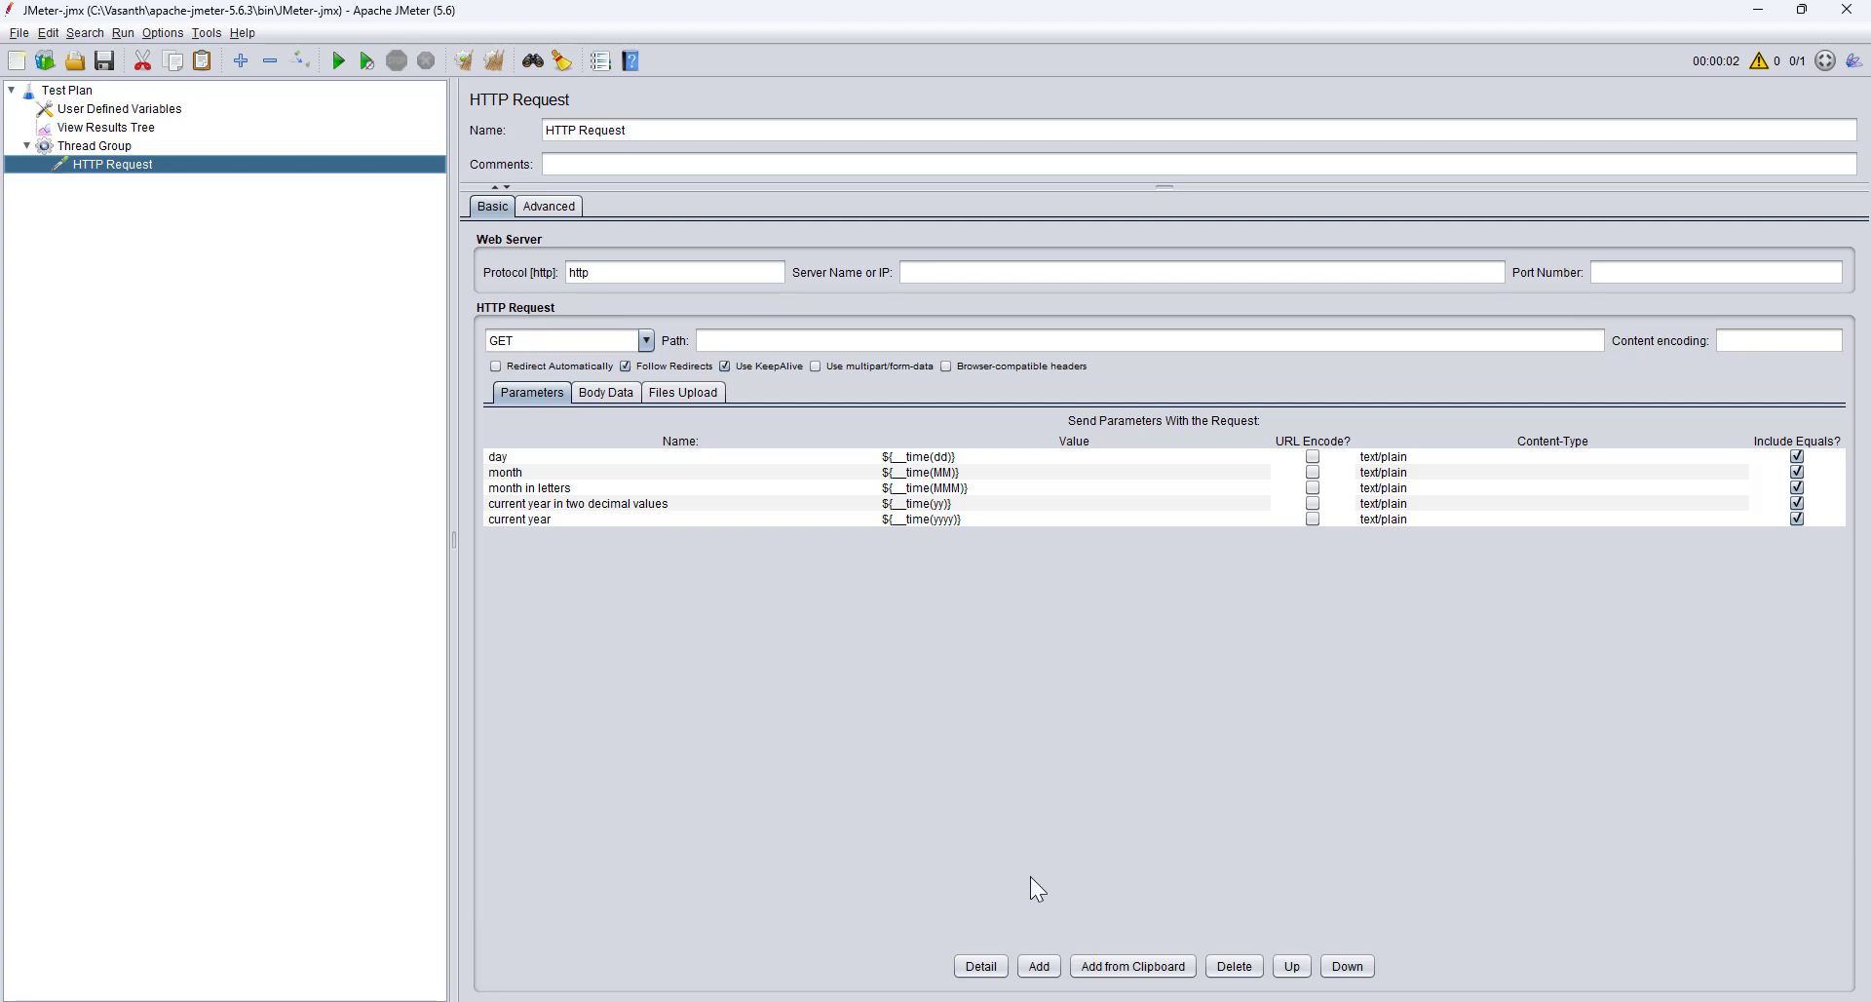
pyautogui.click(1040, 965)
pyautogui.doubleClick(554, 533)
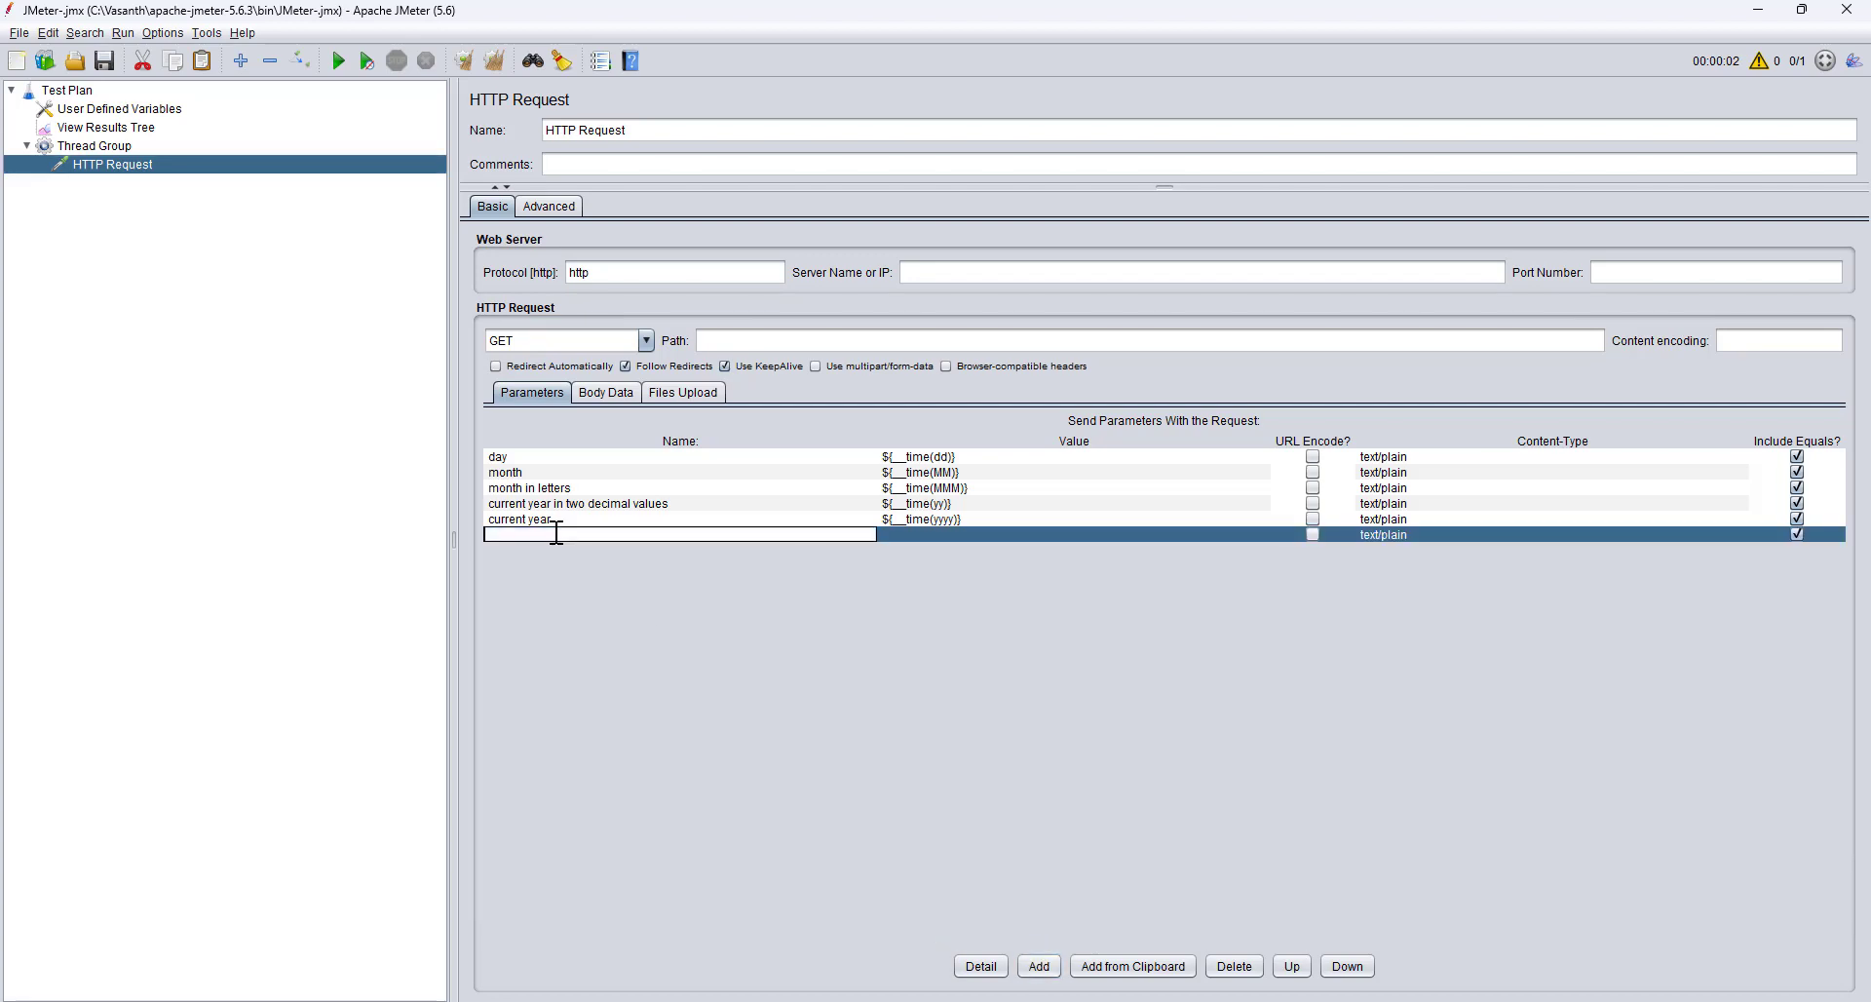
pyautogui.write('dd-mm-yyyy')
# Set the dd-mm-yyyy parameter's value to ${__time(dd-MM-yyyy)}.
pyautogui.click(921, 536)
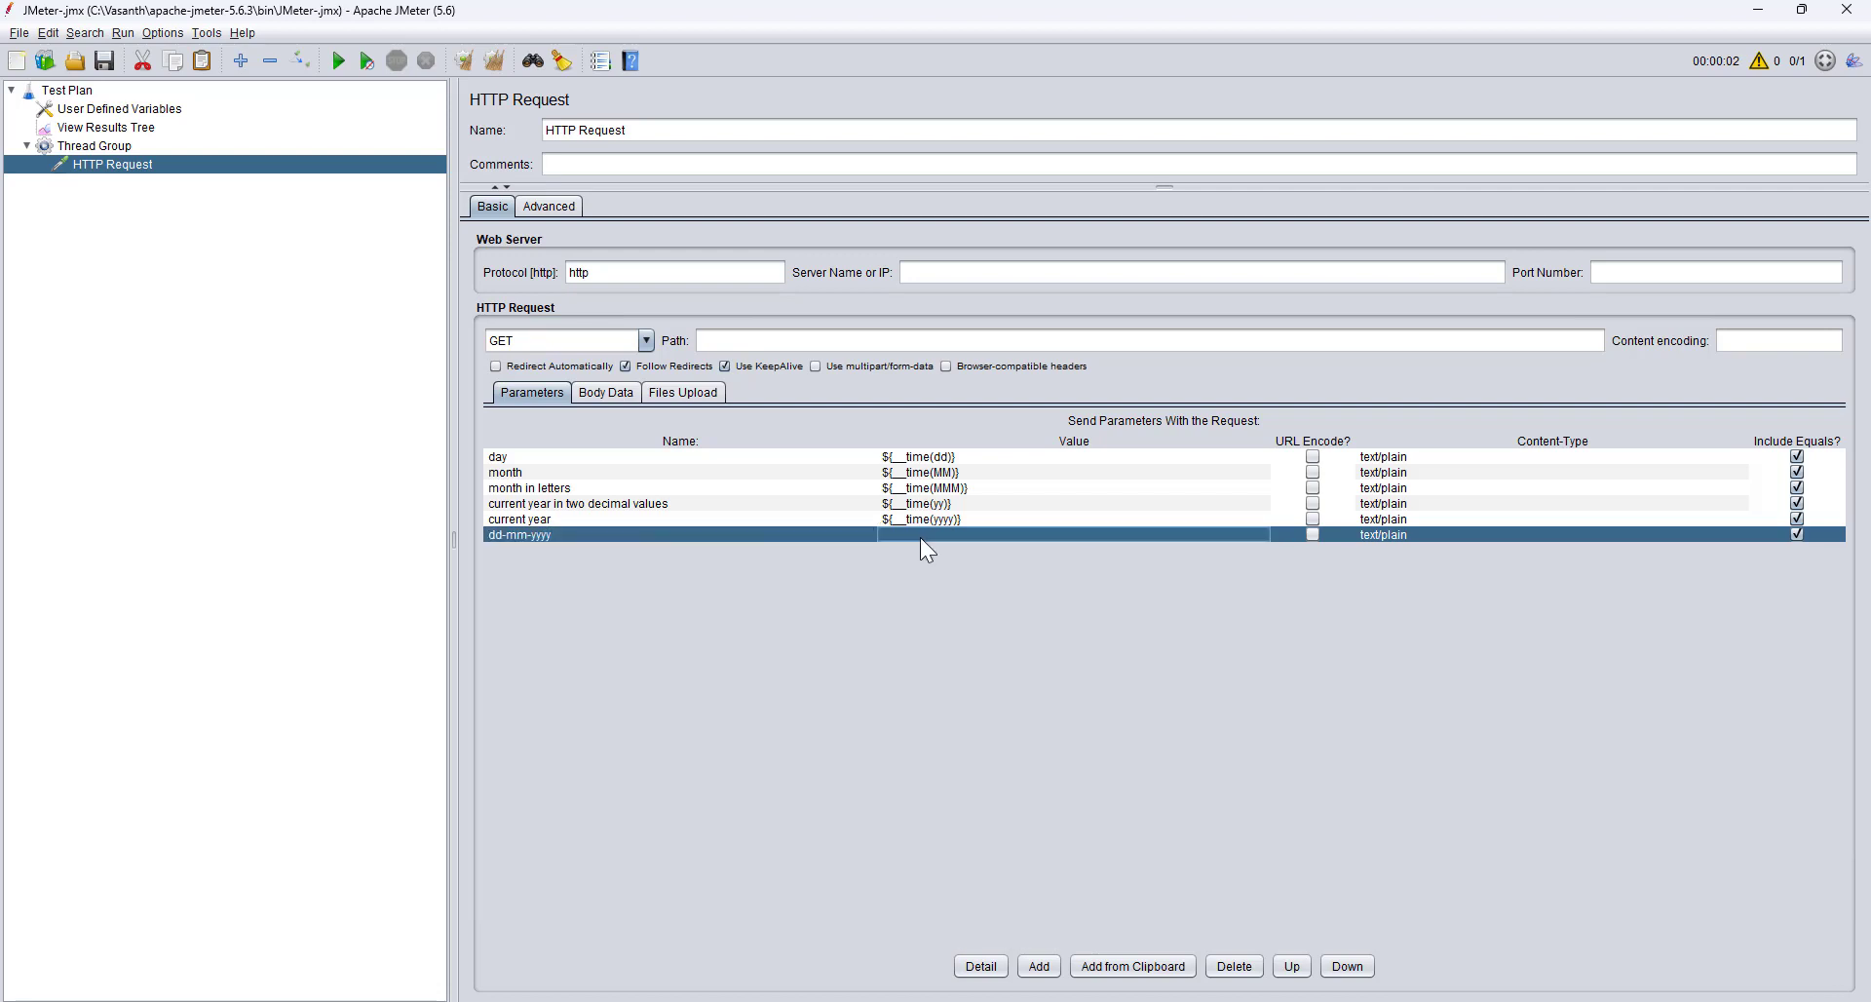
pyautogui.hotkey('ctrl', 'v')
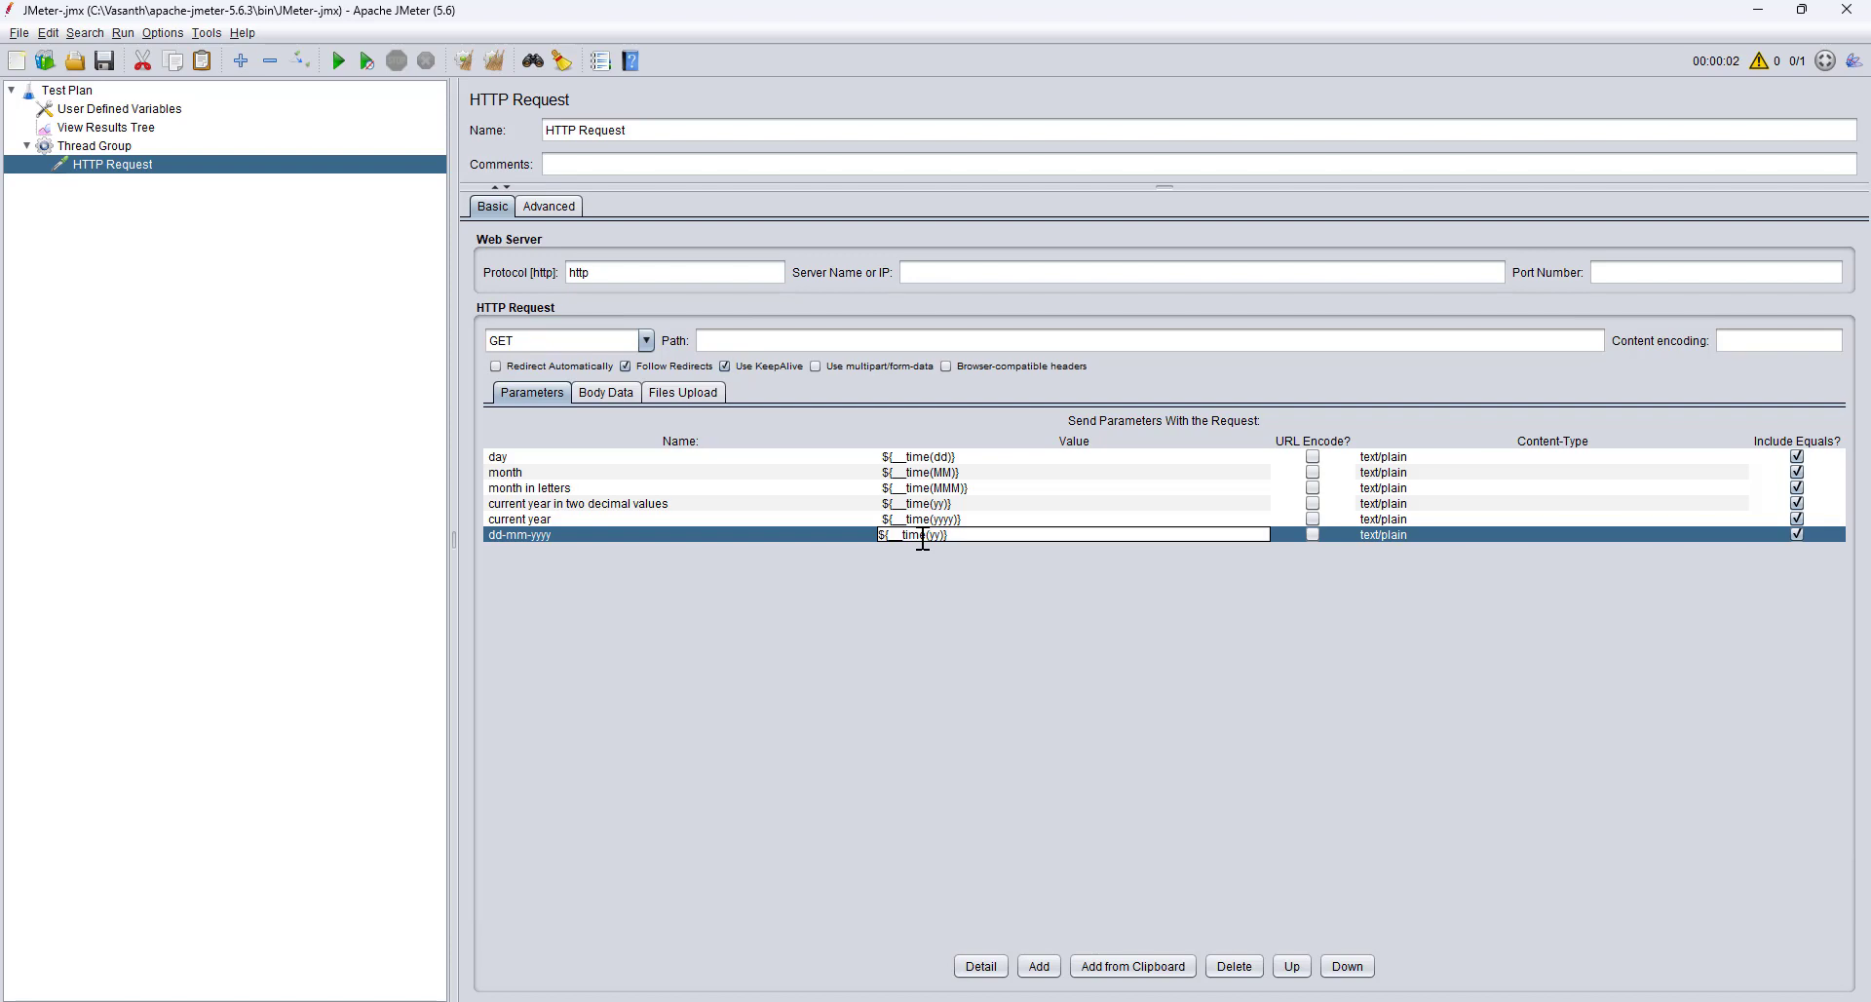
pyautogui.press('BackSpace')
pyautogui.press('BackSpace')
pyautogui.write('dd-MM-yyyy')
# Add a seventh HTTP Request parameter named "yyyyMMdd".
pyautogui.click(1037, 966)
pyautogui.click(513, 552)
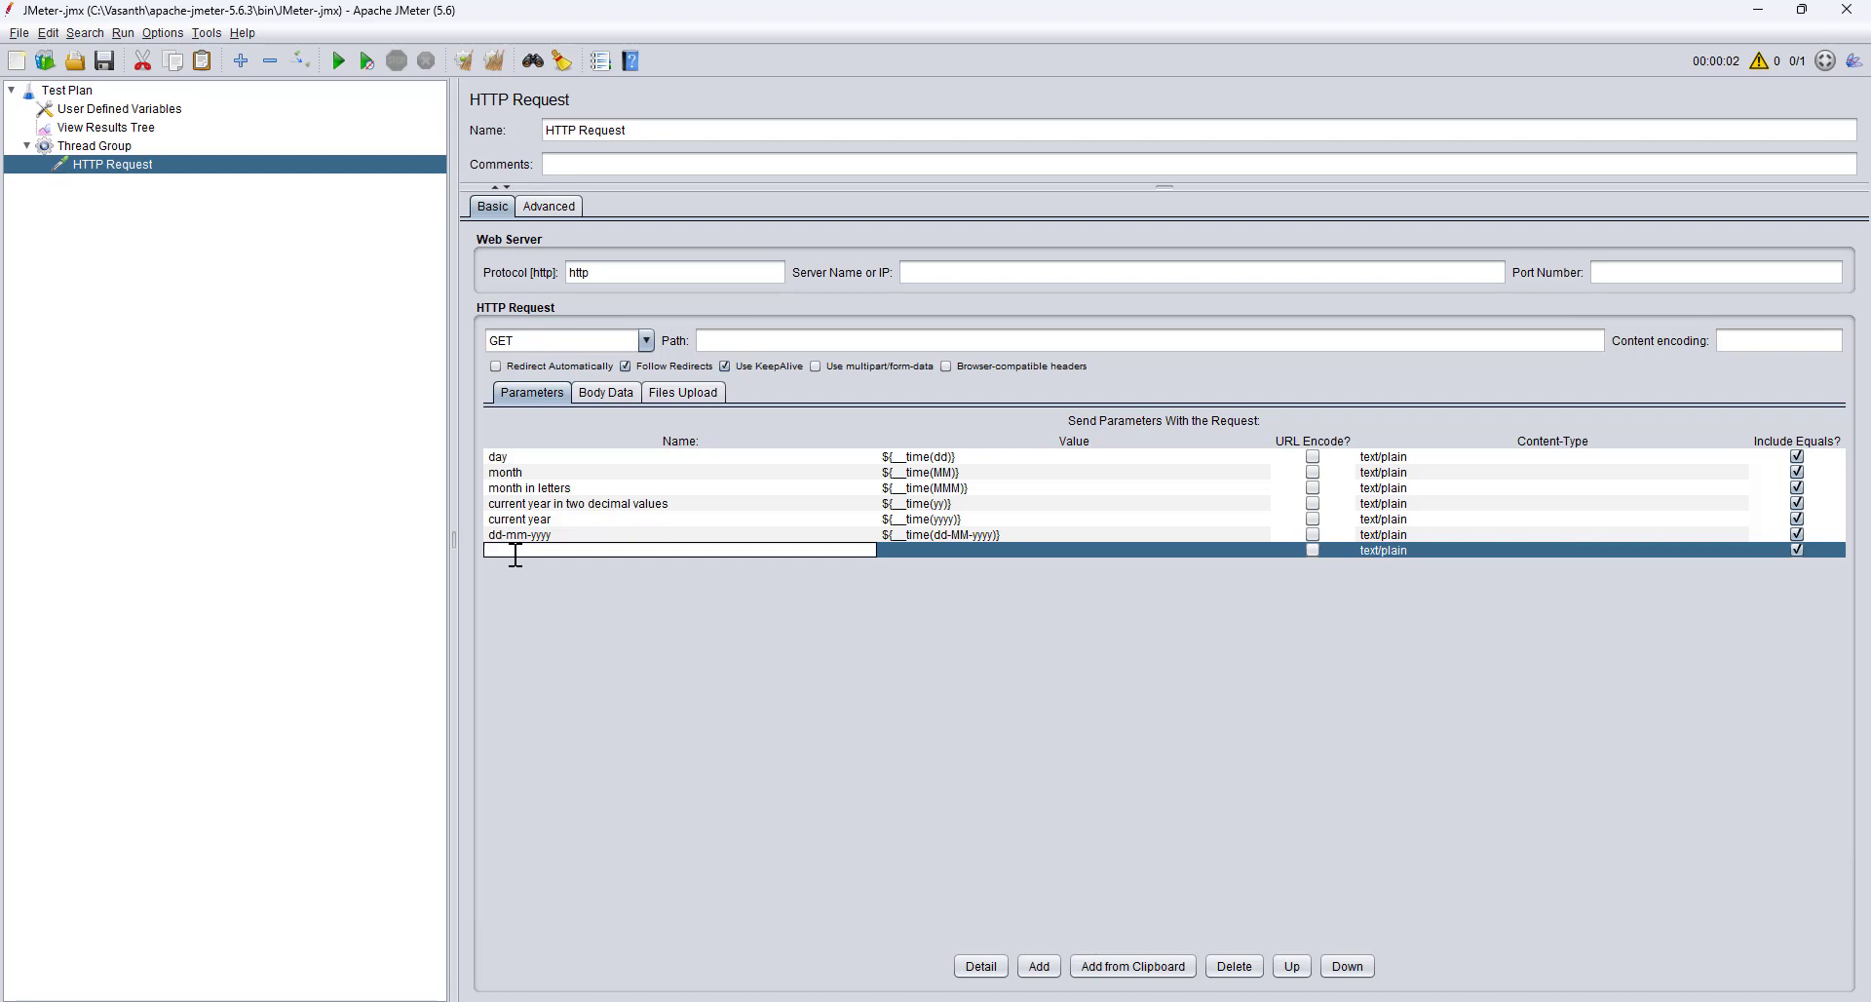
pyautogui.write('yyyyMMdd')
# Set the yyyyMMdd parameter's value to ${__time(yyyyMMdd)}, reusing the copied two-digit year function and the parameter's name.
pyautogui.moveTo(575, 550); pyautogui.dragTo(462, 550)
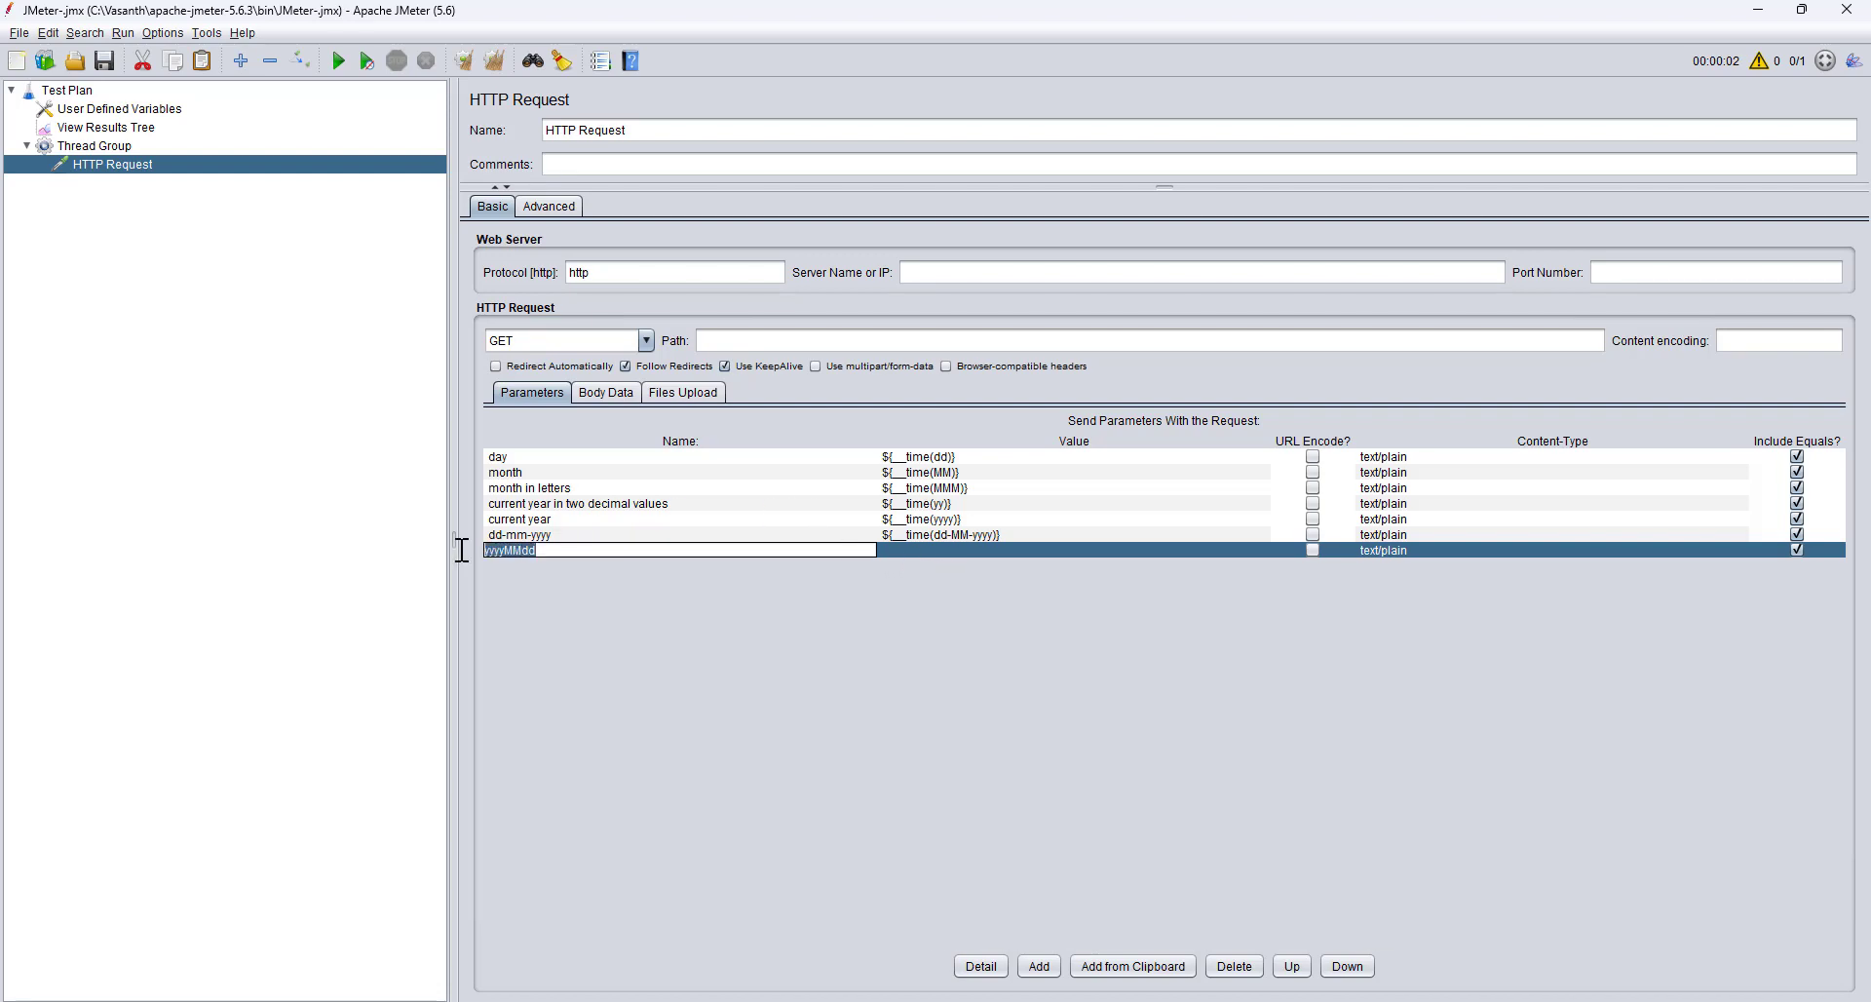
pyautogui.click(922, 548)
pyautogui.press('super+v')
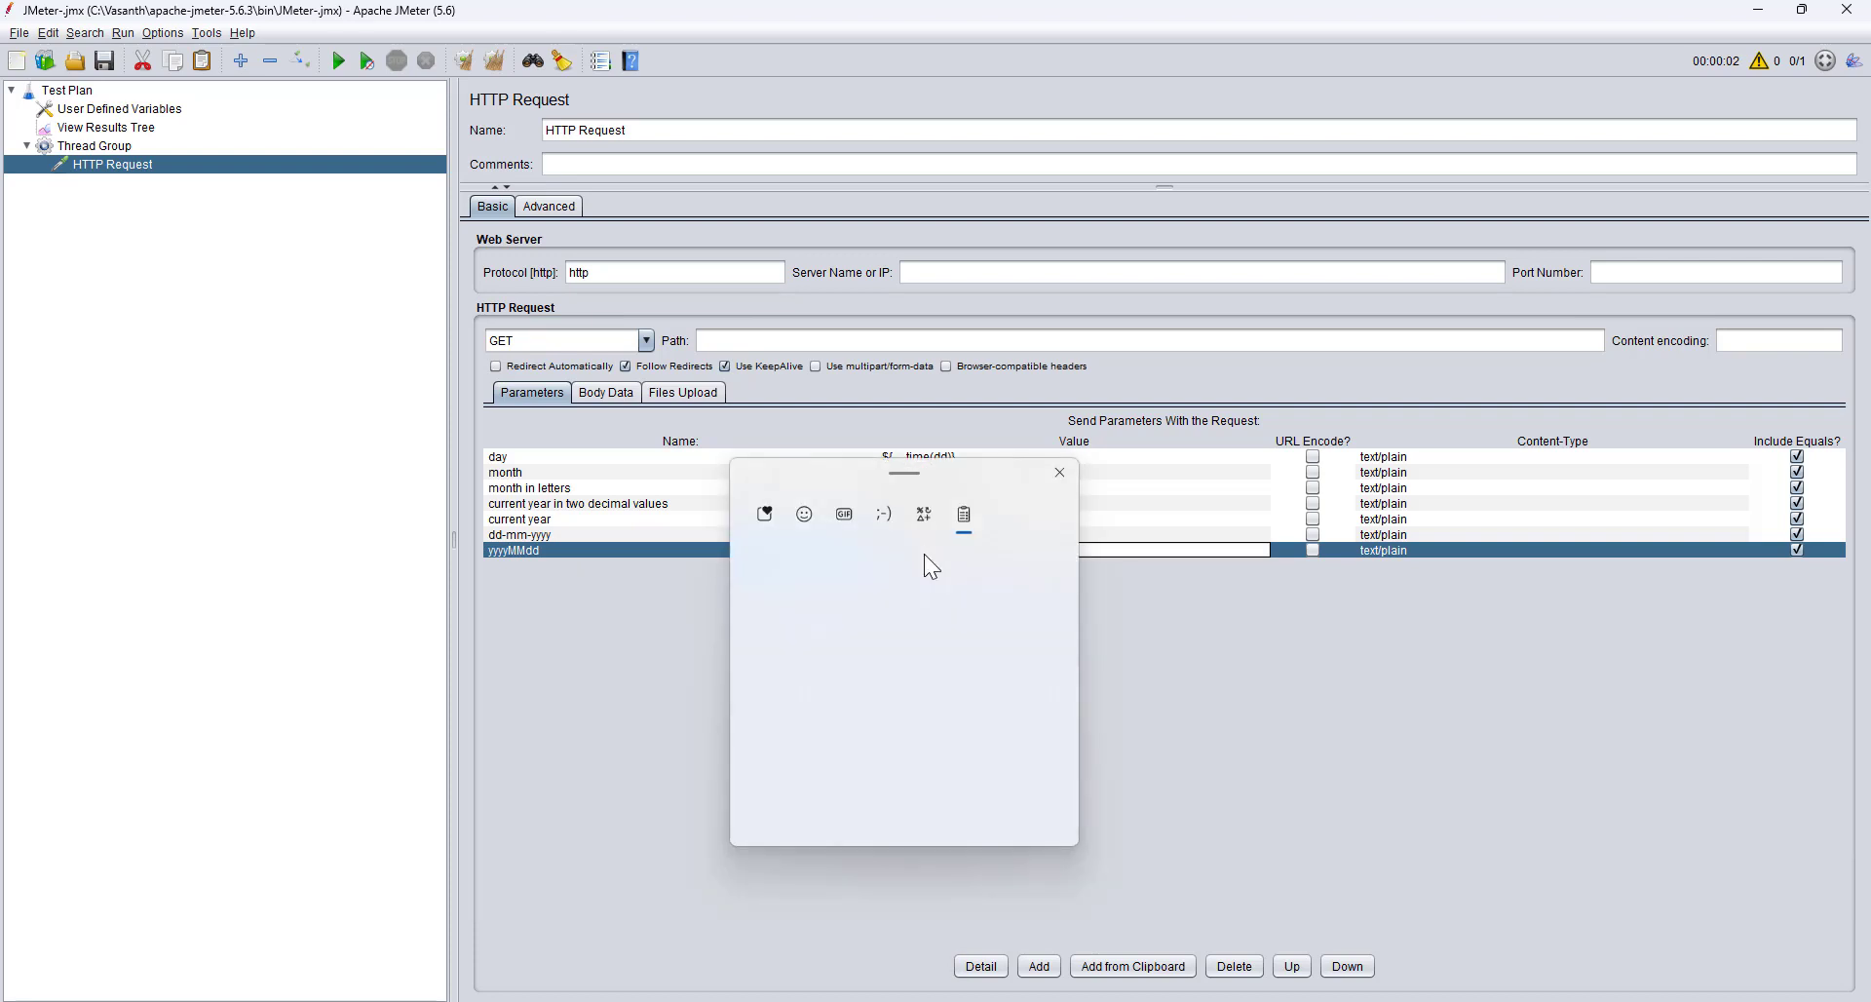
pyautogui.click(842, 709)
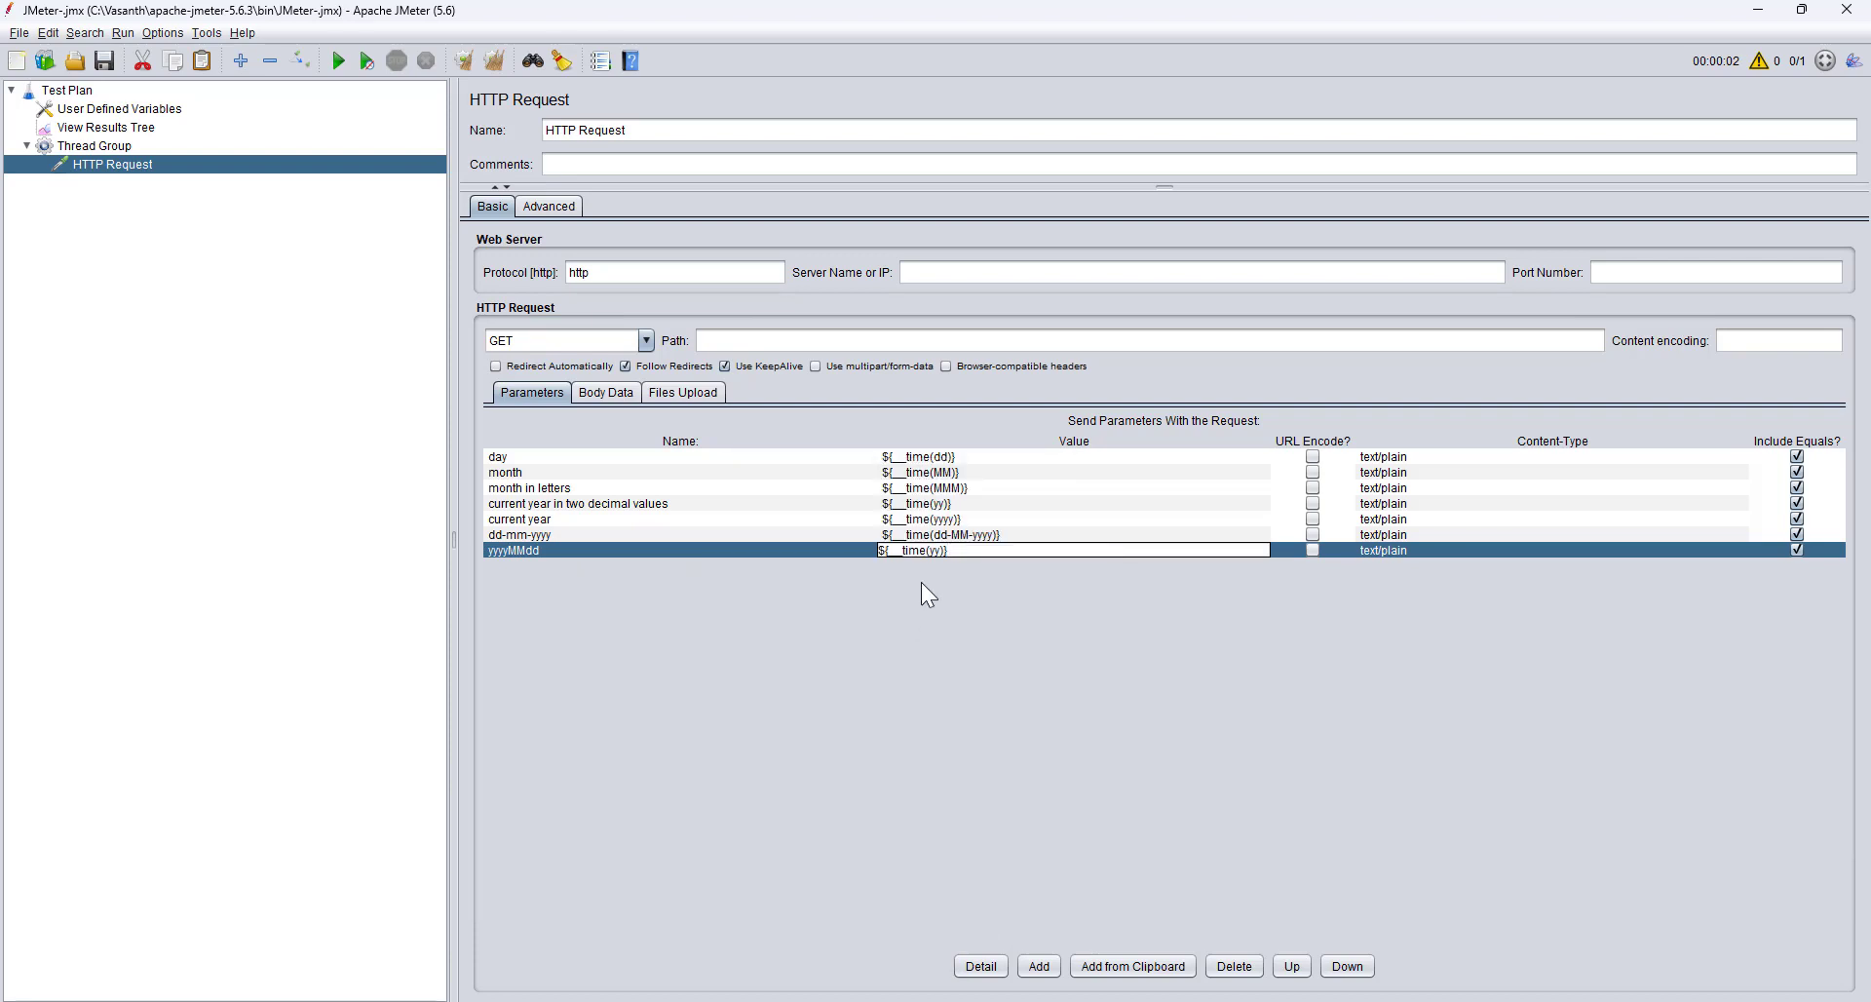
pyautogui.press('super+v')
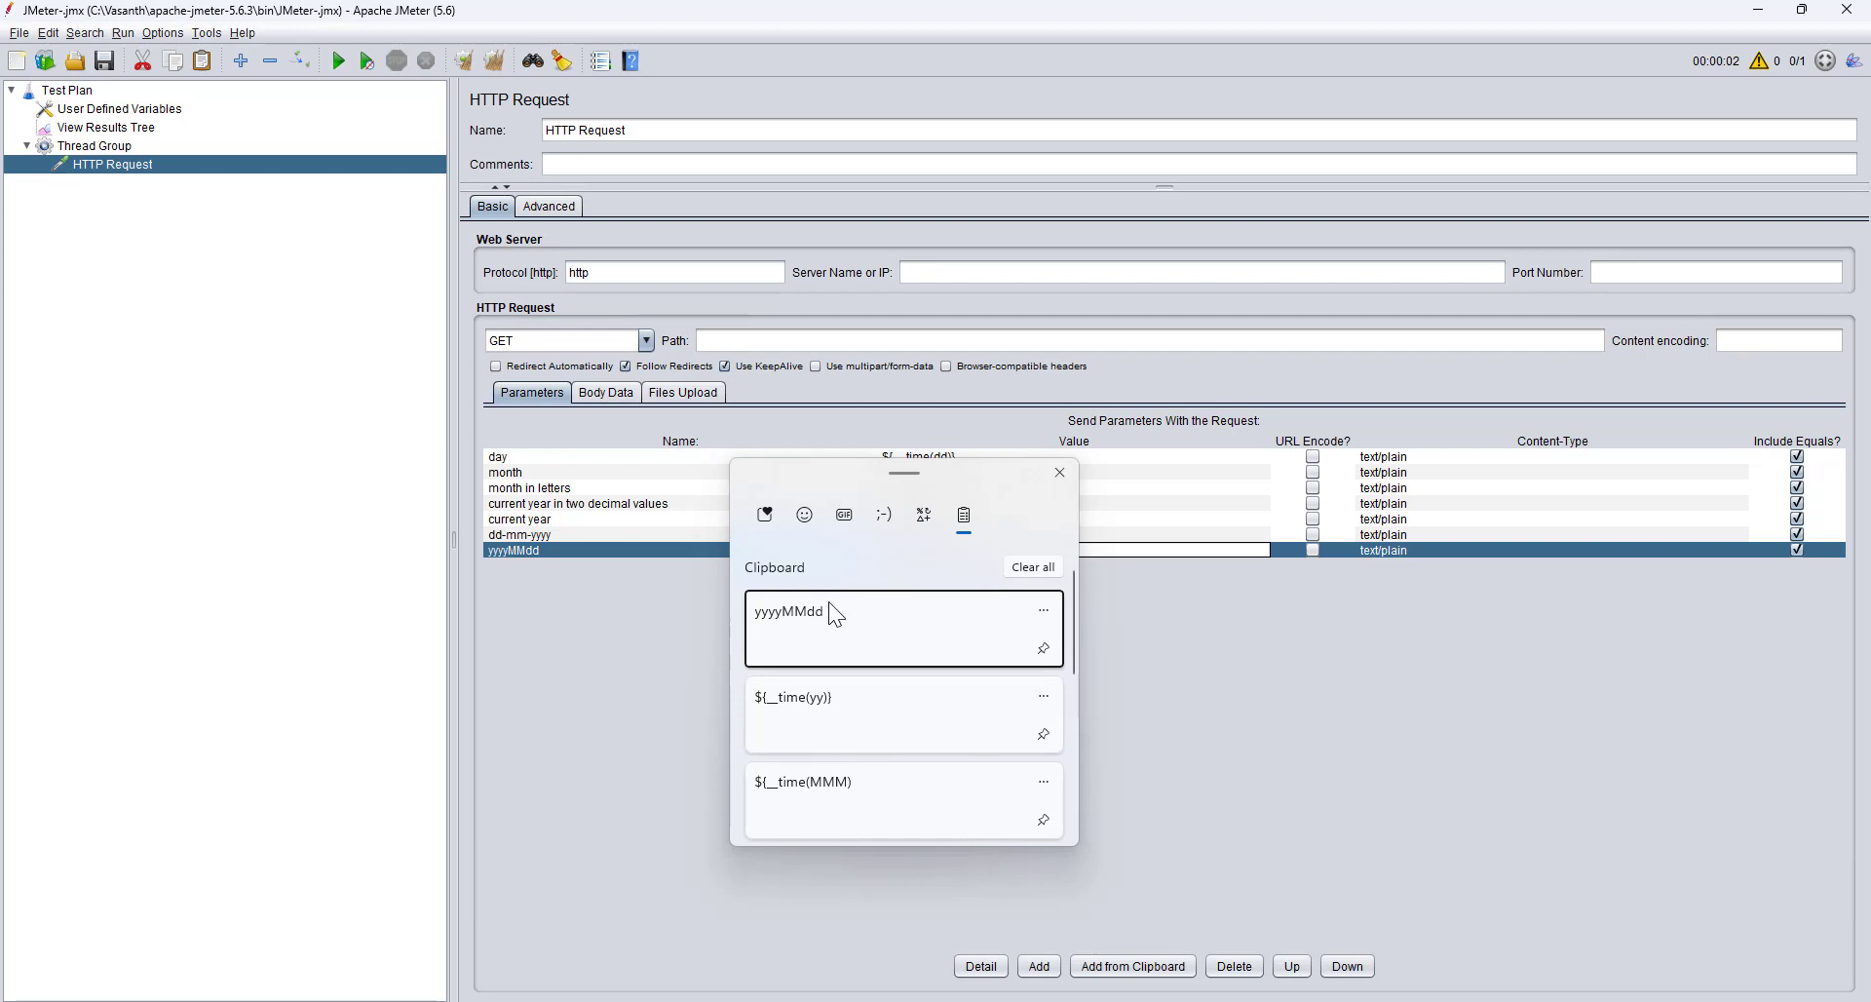
pyautogui.click(829, 604)
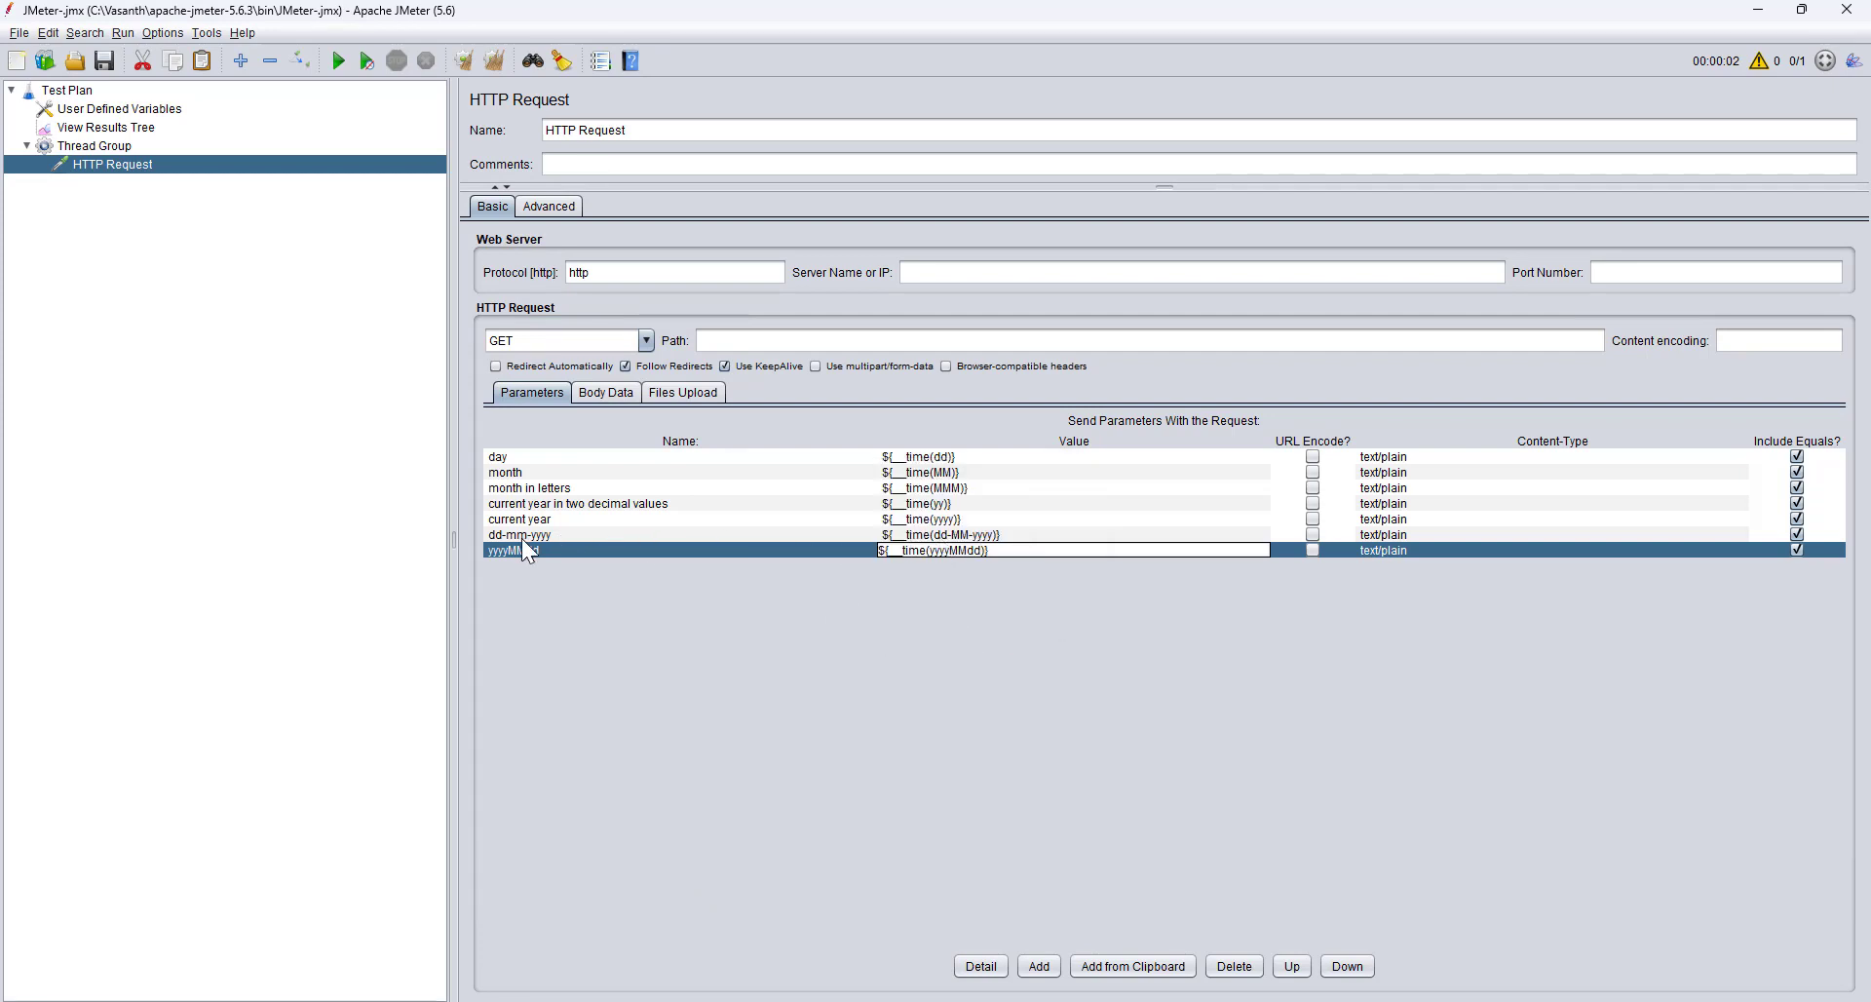
pyautogui.click(900, 535)
pyautogui.click(861, 551)
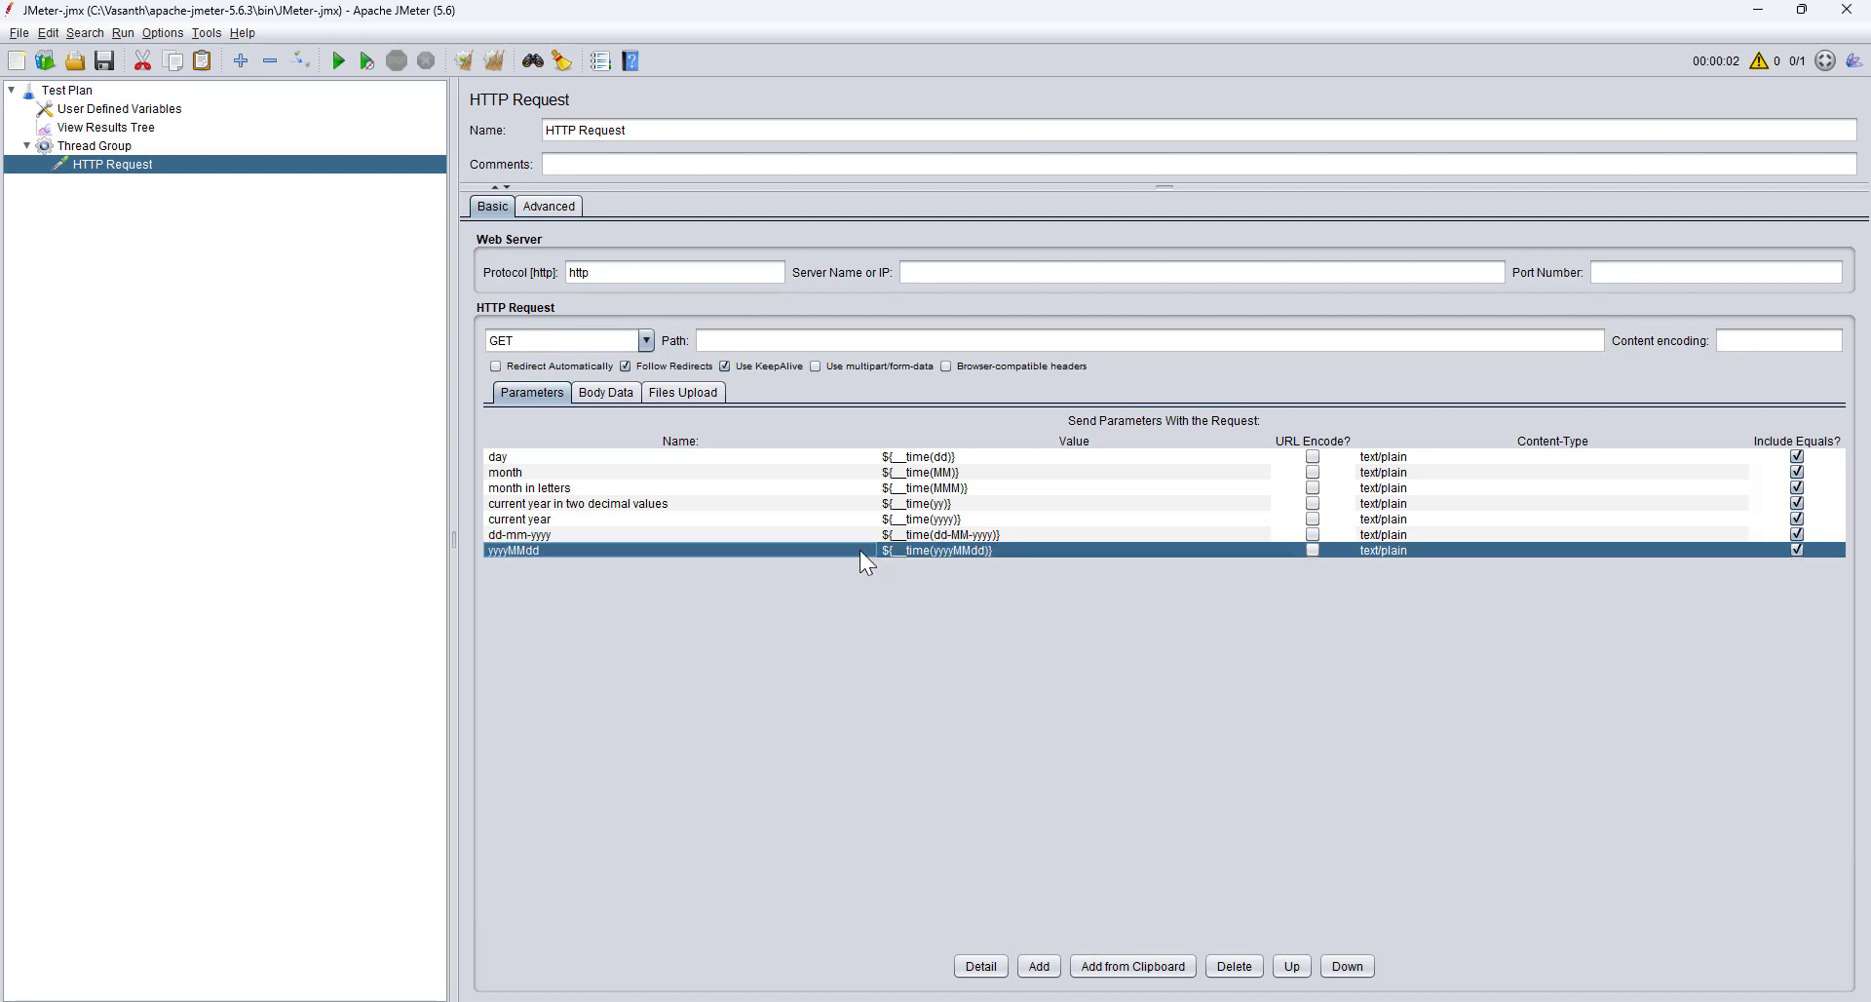
# Check what the dd-mm-yyyy and yyyyMMdd parameters send in the latest HTTP Request result.
pyautogui.click(109, 128)
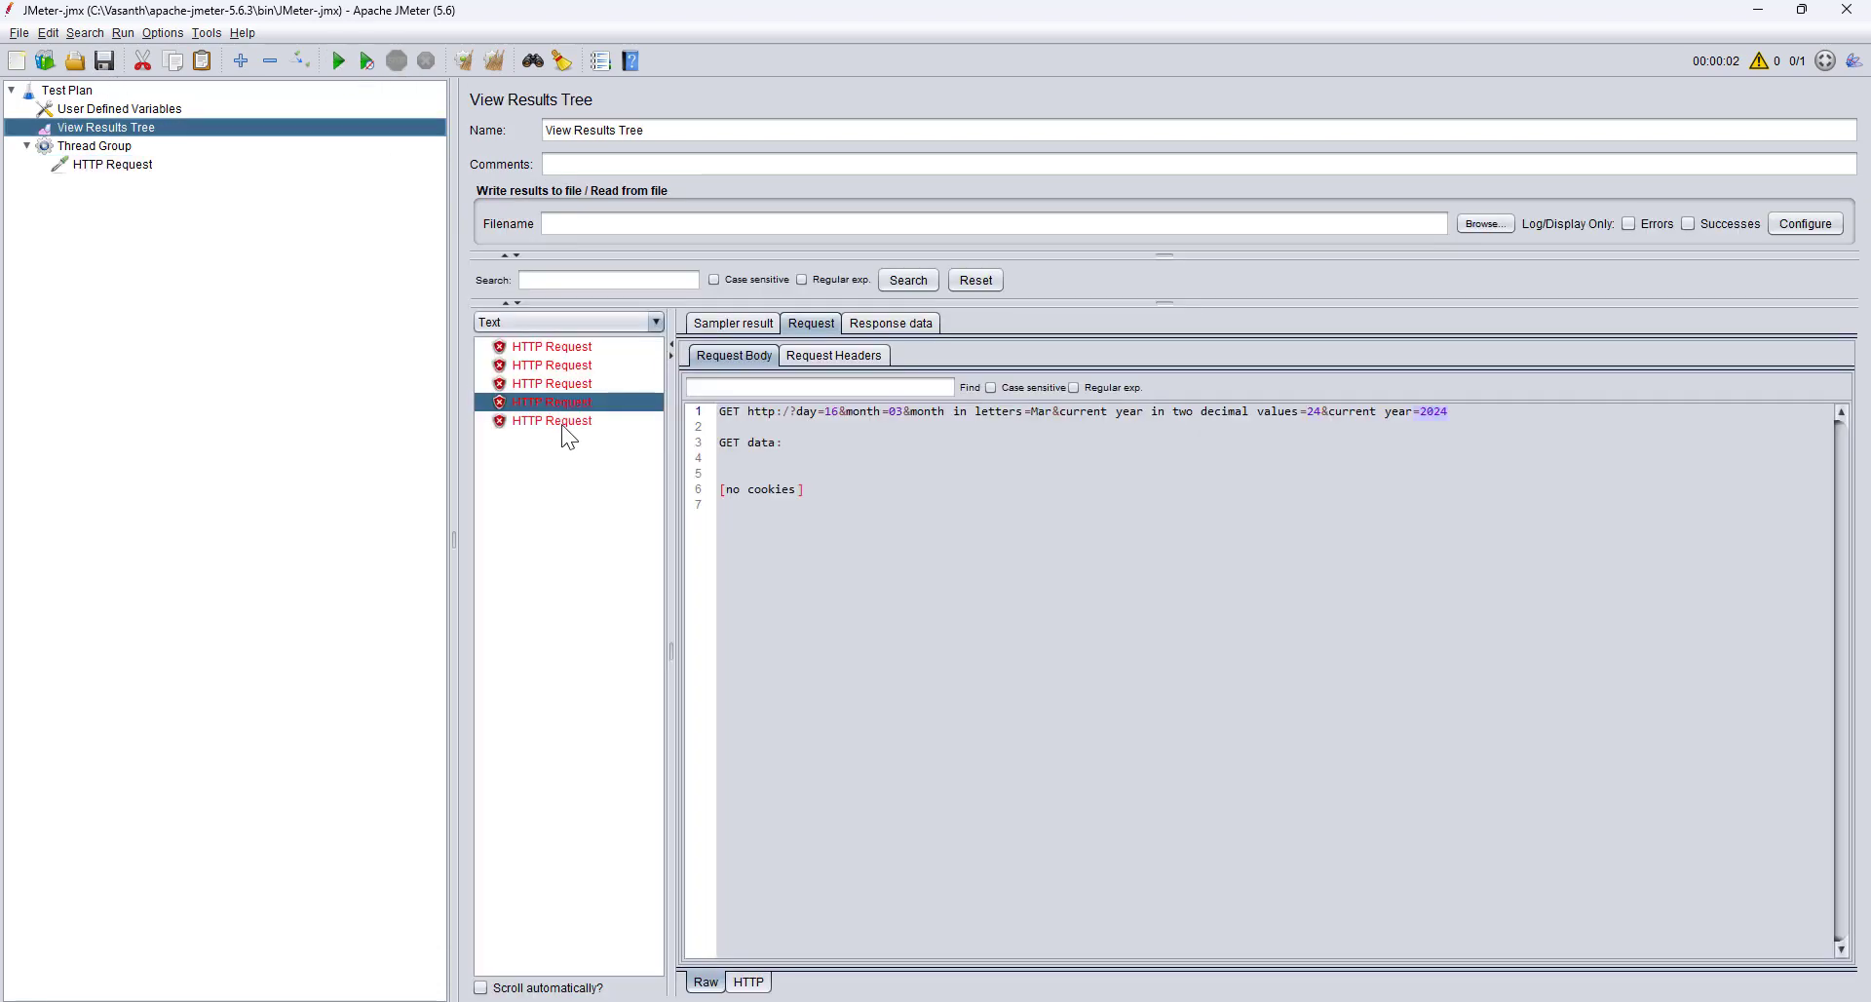
pyautogui.click(561, 422)
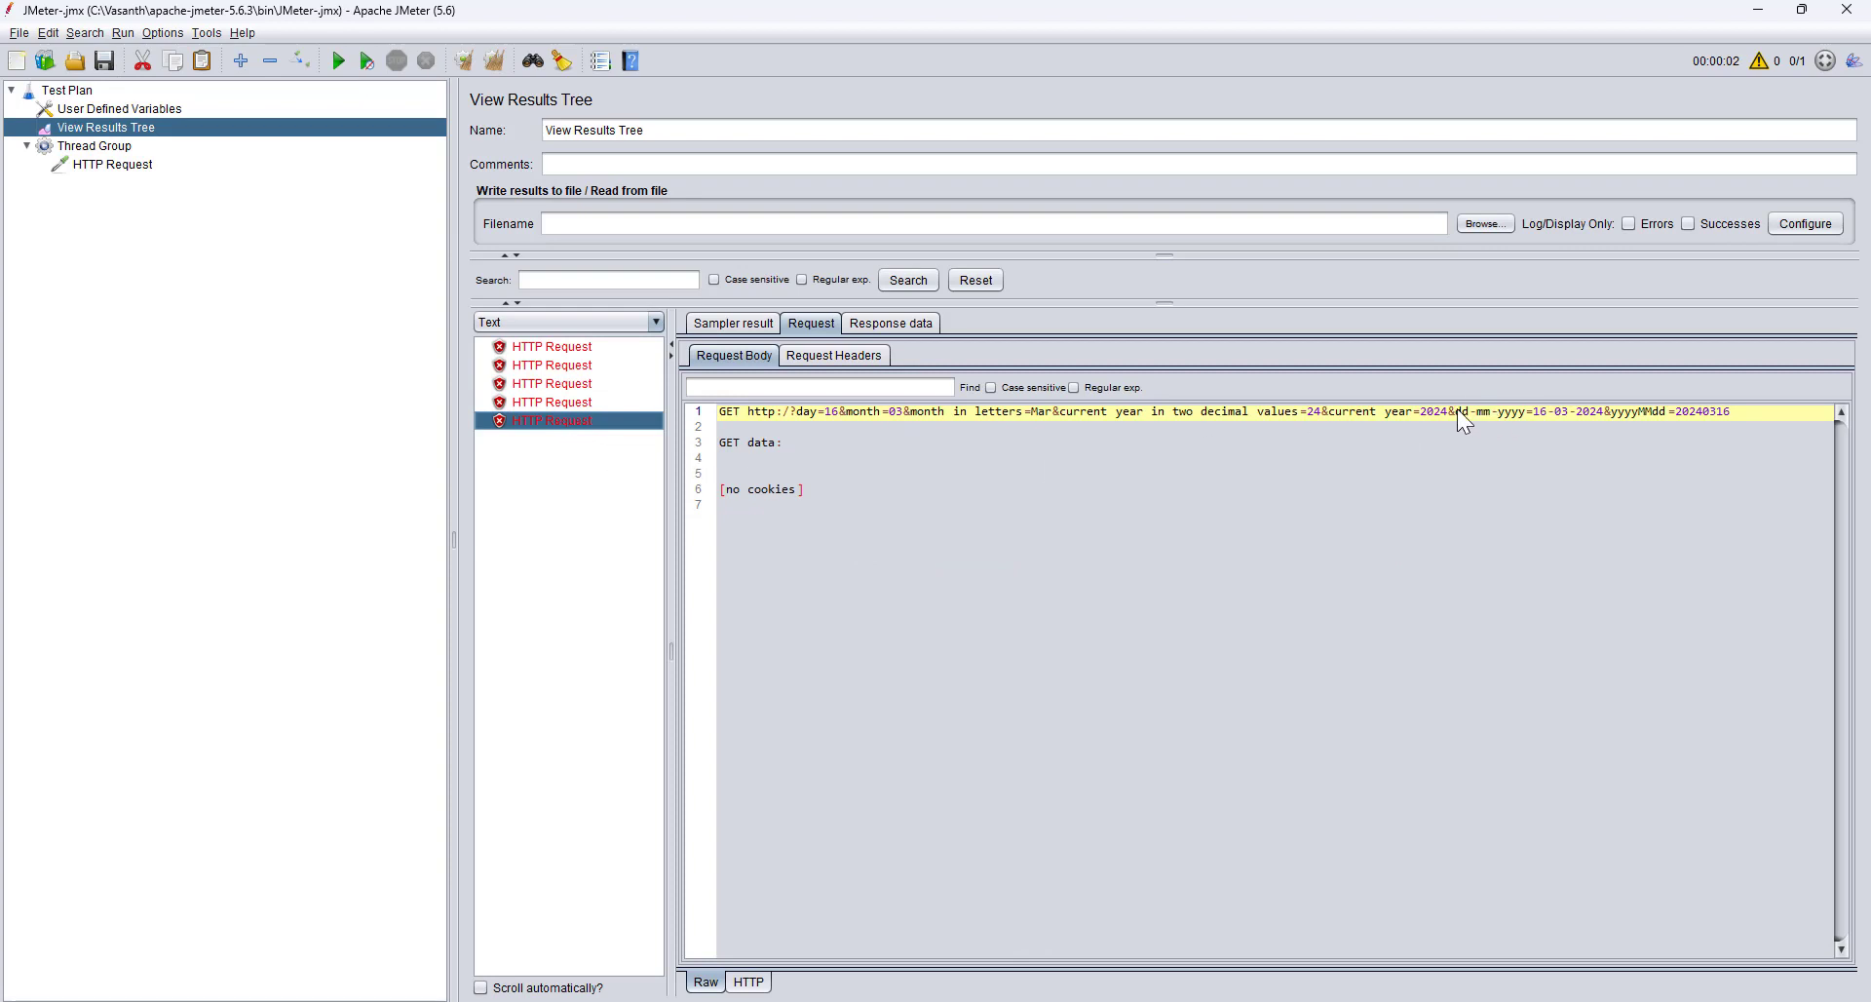
pyautogui.moveTo(1456, 411); pyautogui.dragTo(1656, 413)
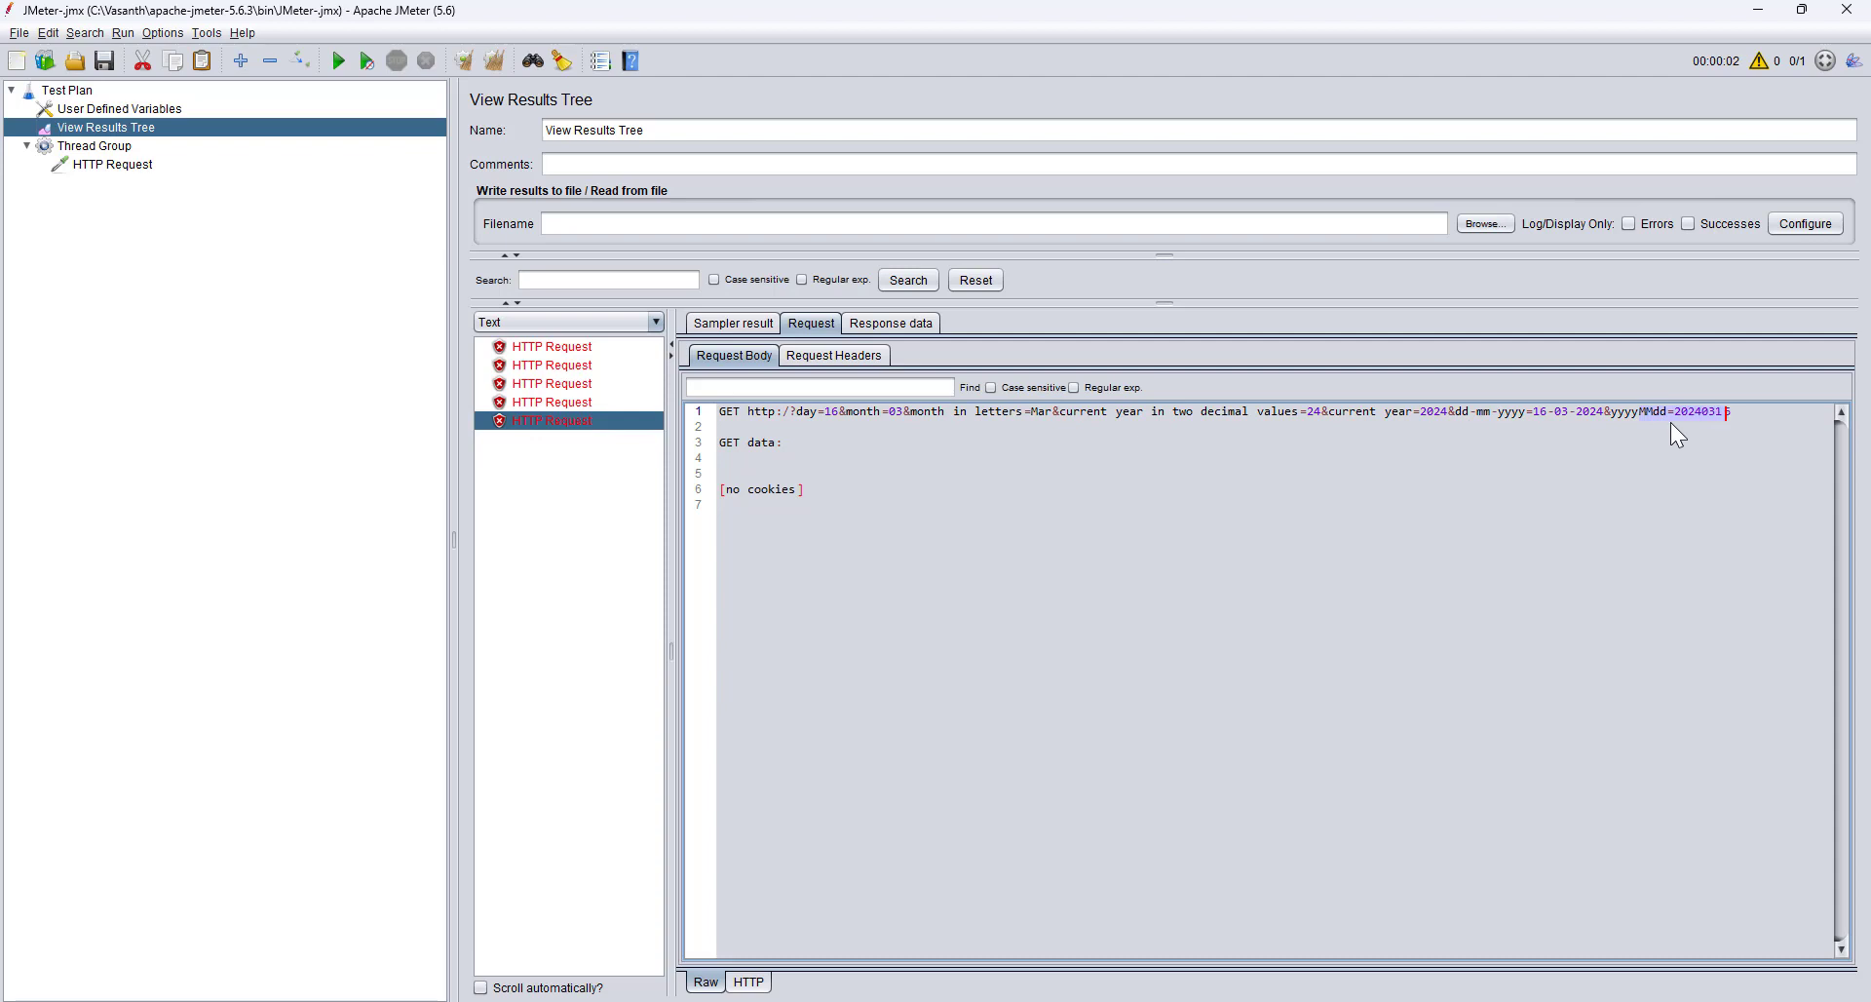
# Add an HTTP Request parameter named "HH" with the value ${__time(HH)}.
pyautogui.click(115, 166)
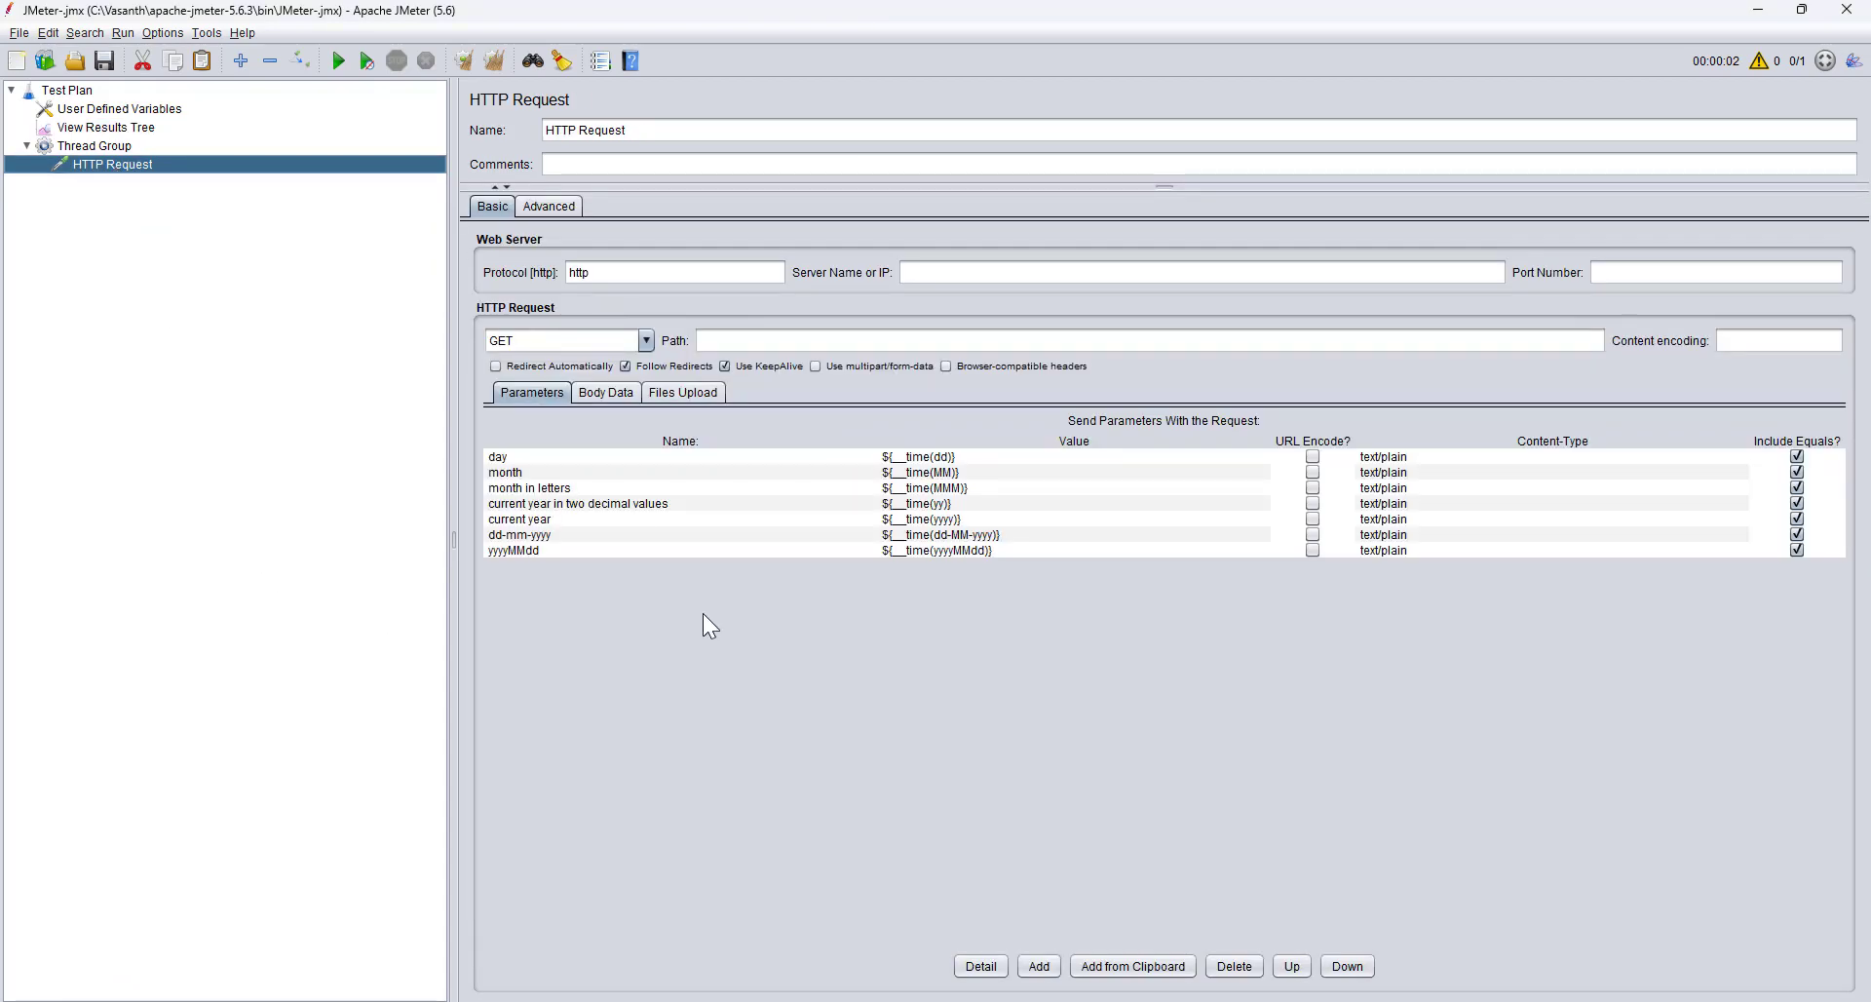
pyautogui.click(1039, 966)
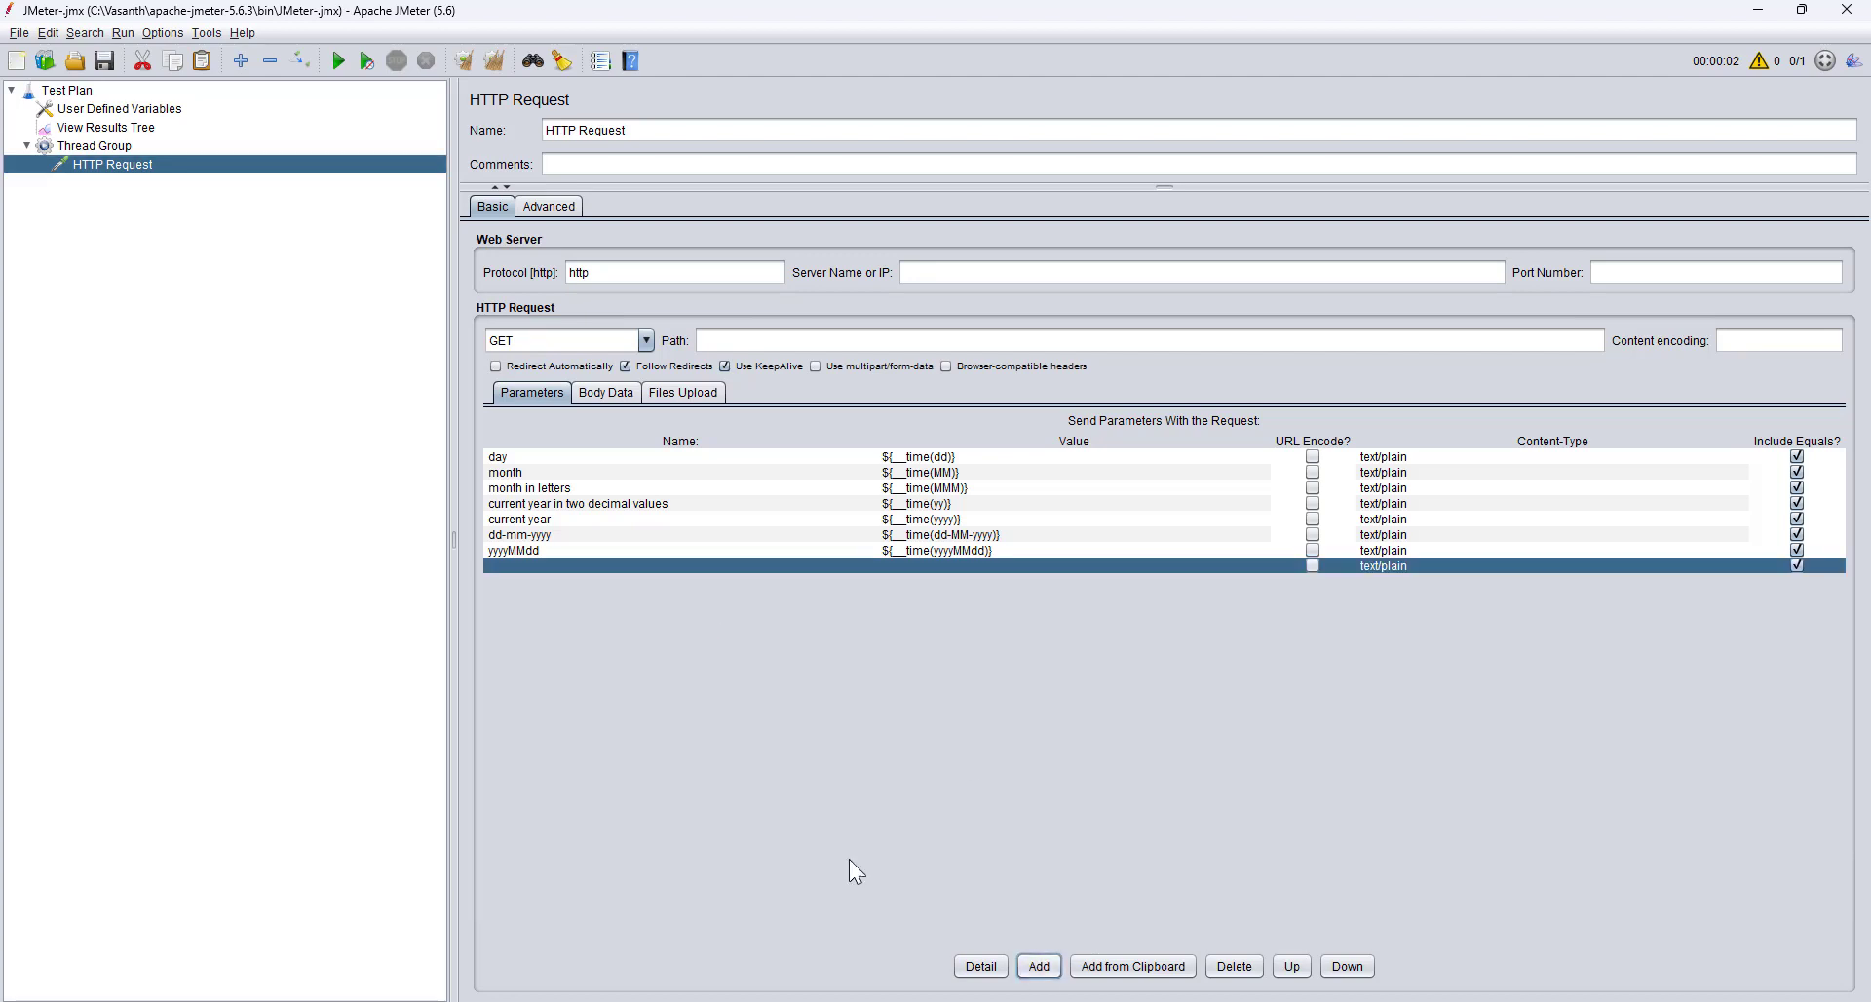
pyautogui.doubleClick(505, 566)
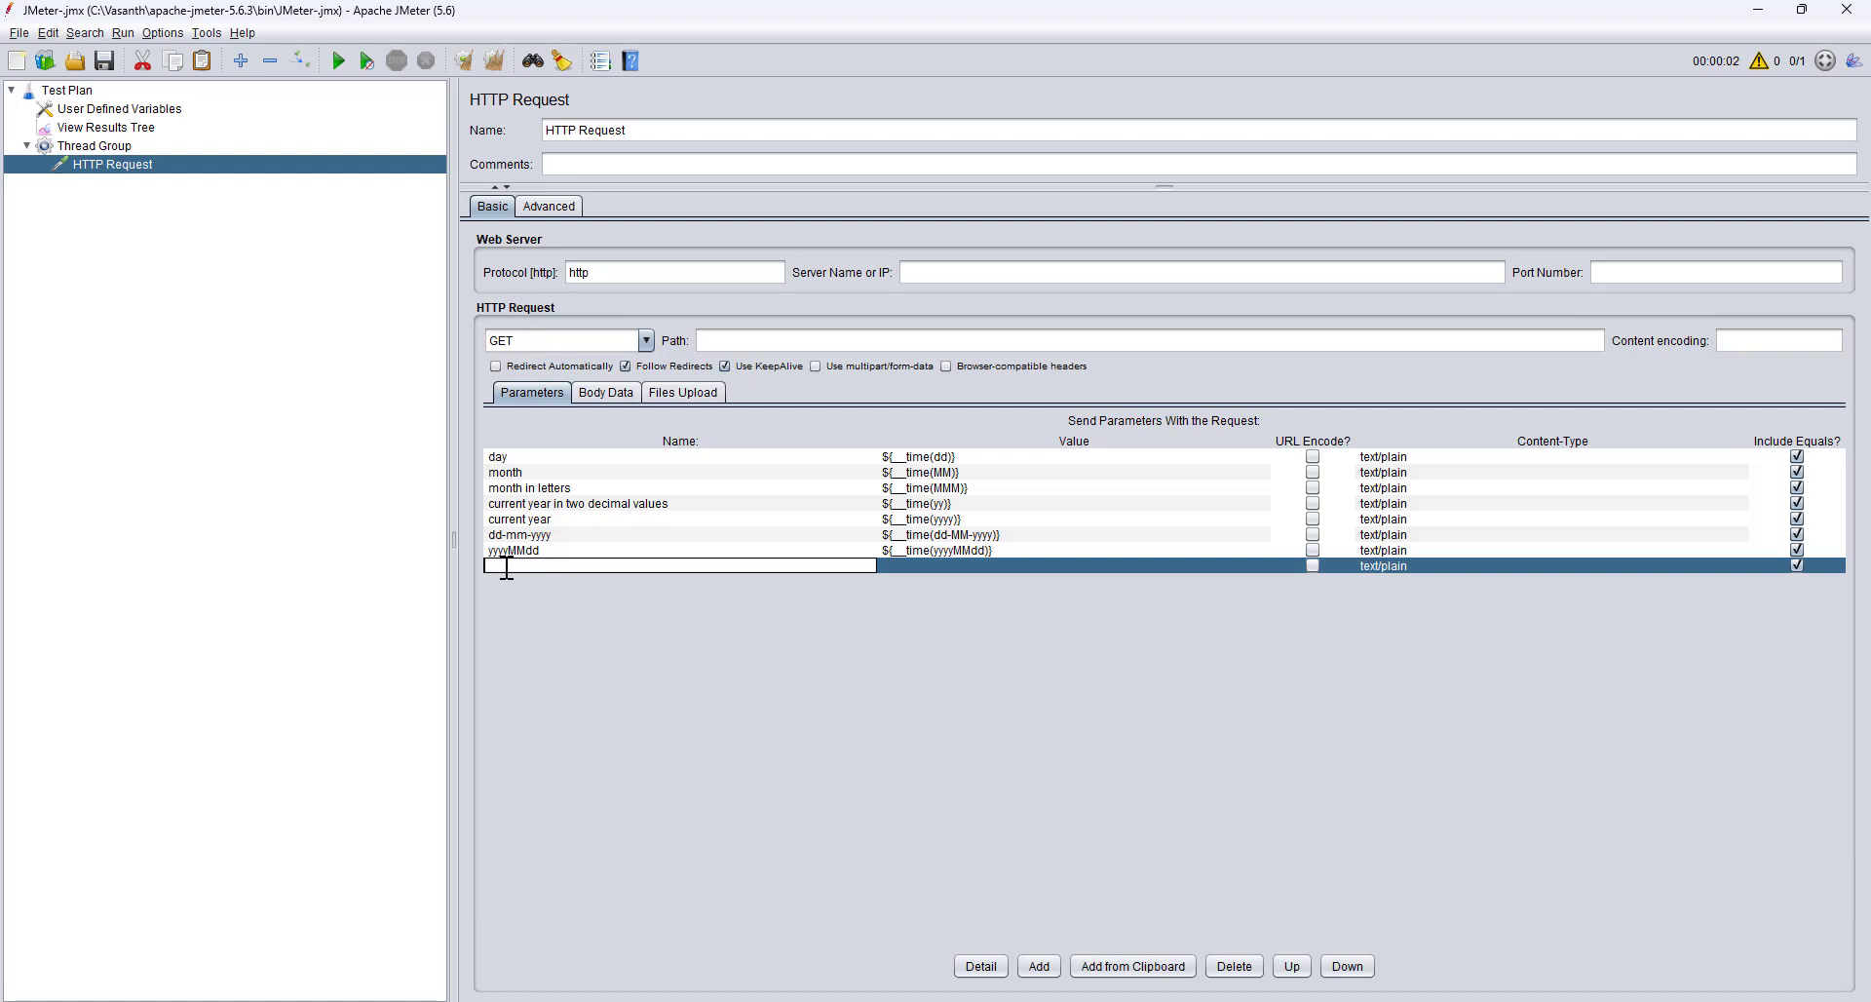
pyautogui.write('HH')
pyautogui.doubleClick(908, 567)
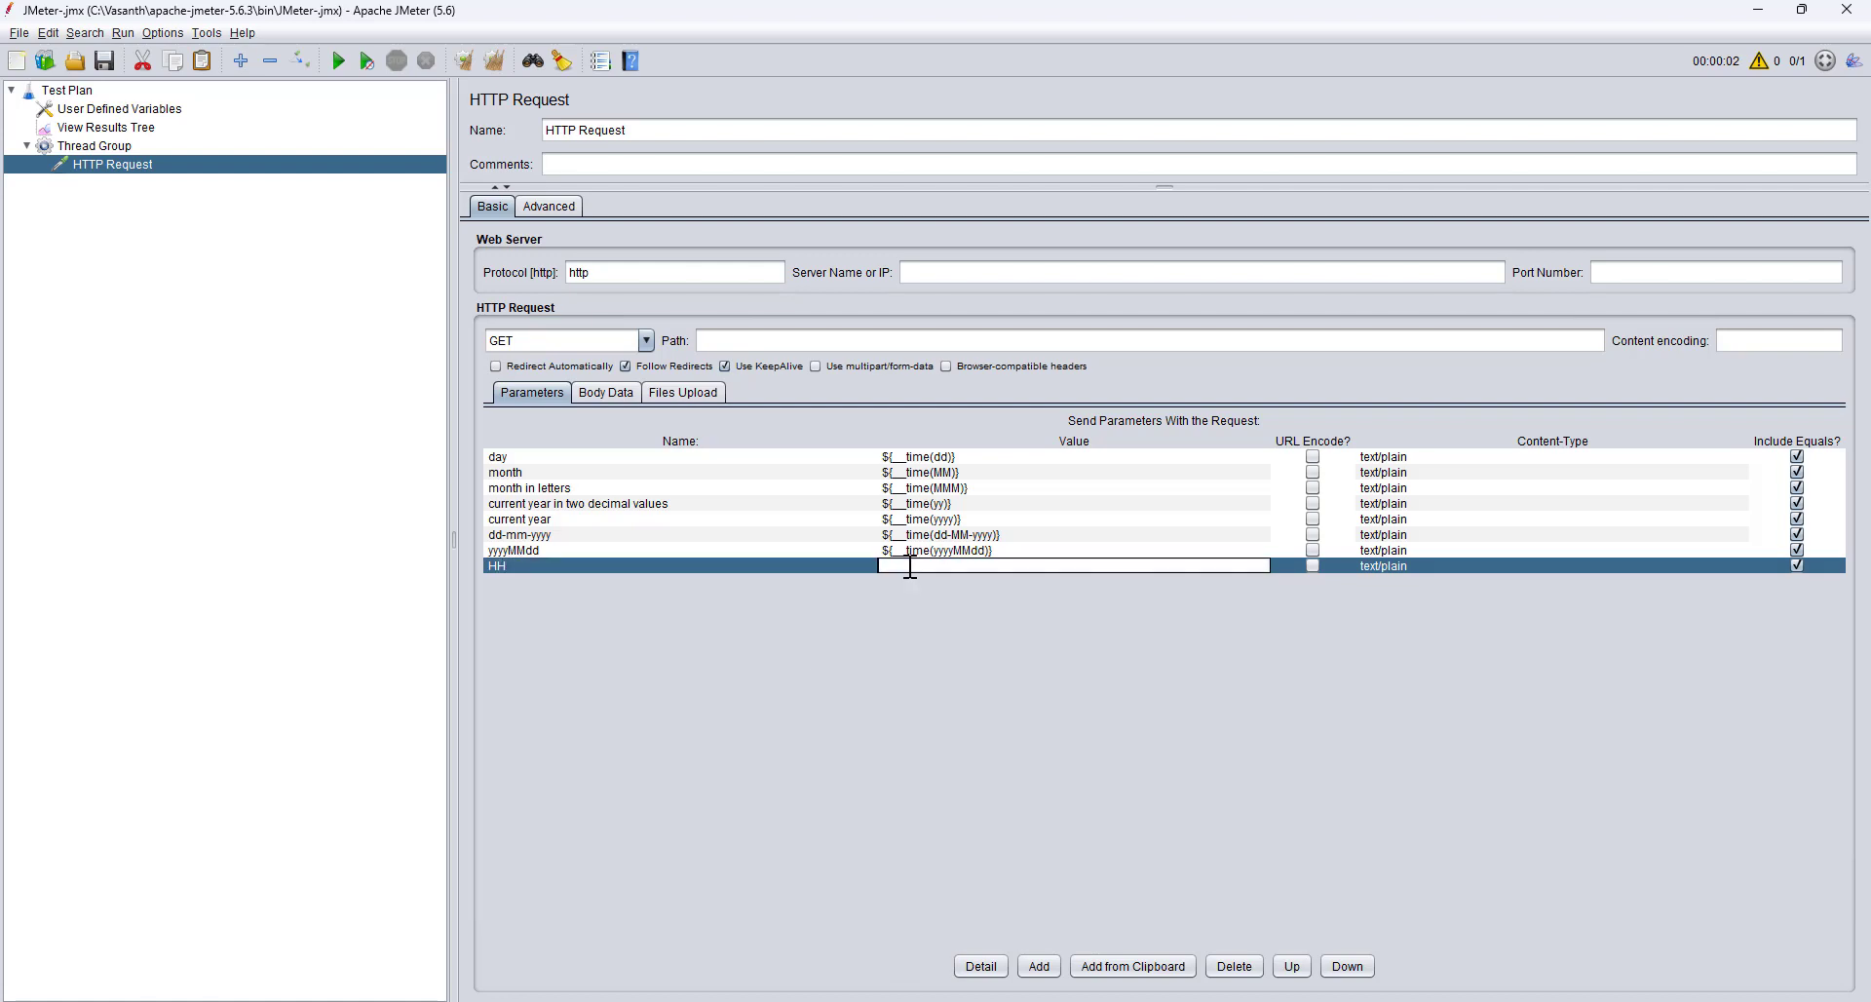
pyautogui.press('super+v')
pyautogui.click(842, 720)
pyautogui.write('HH')
# Add an HTTP Request parameter named "mm" with the value ${__time(mm)}.
pyautogui.click(1039, 966)
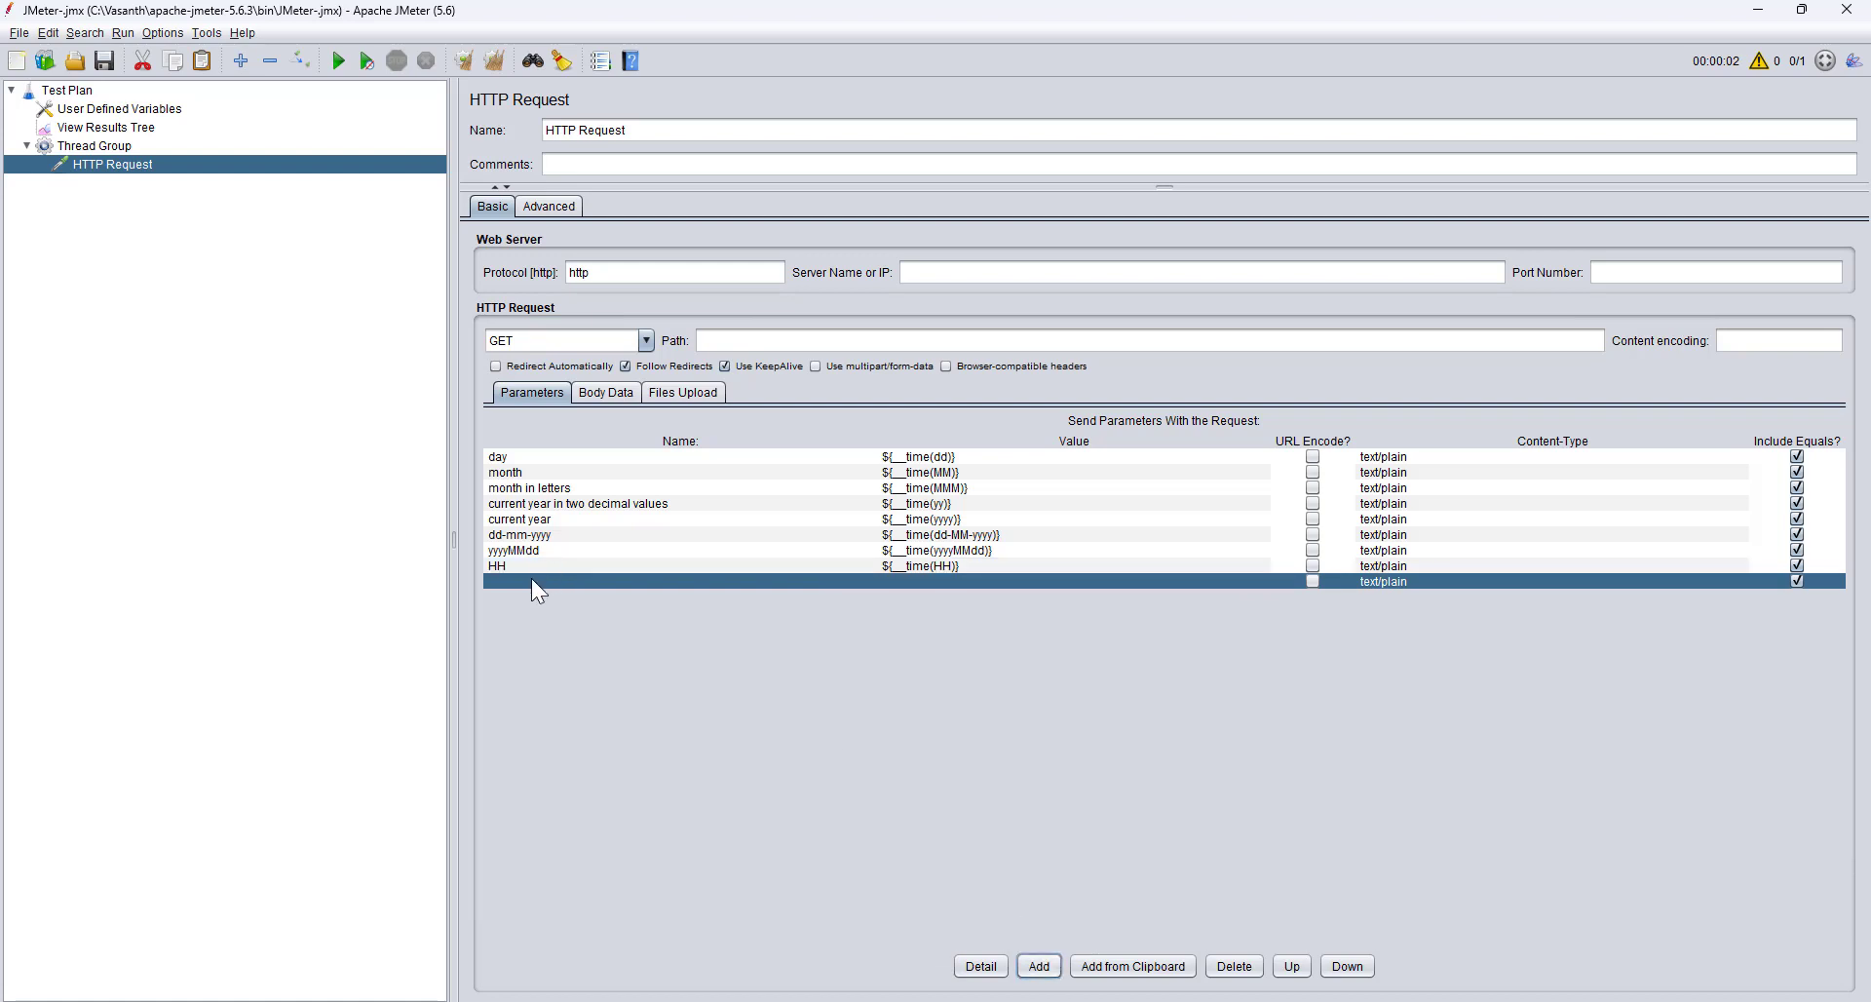
pyautogui.doubleClick(529, 581)
pyautogui.write('mm')
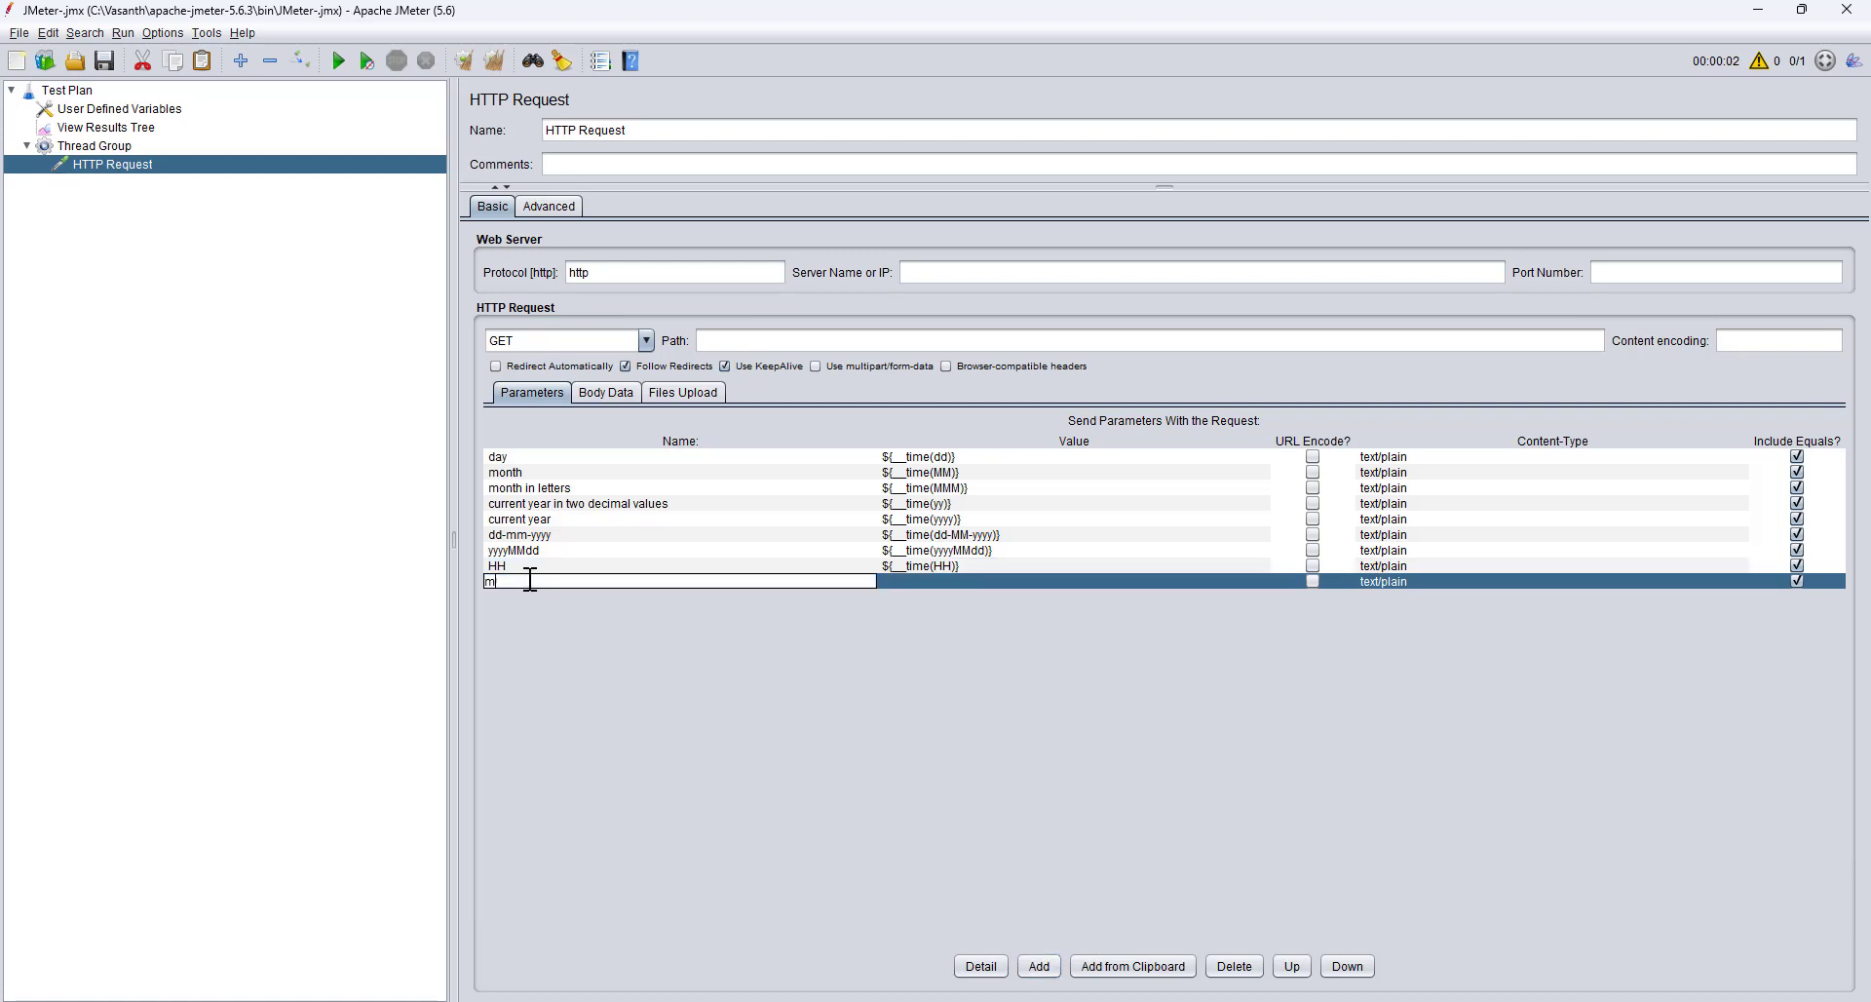
pyautogui.doubleClick(901, 582)
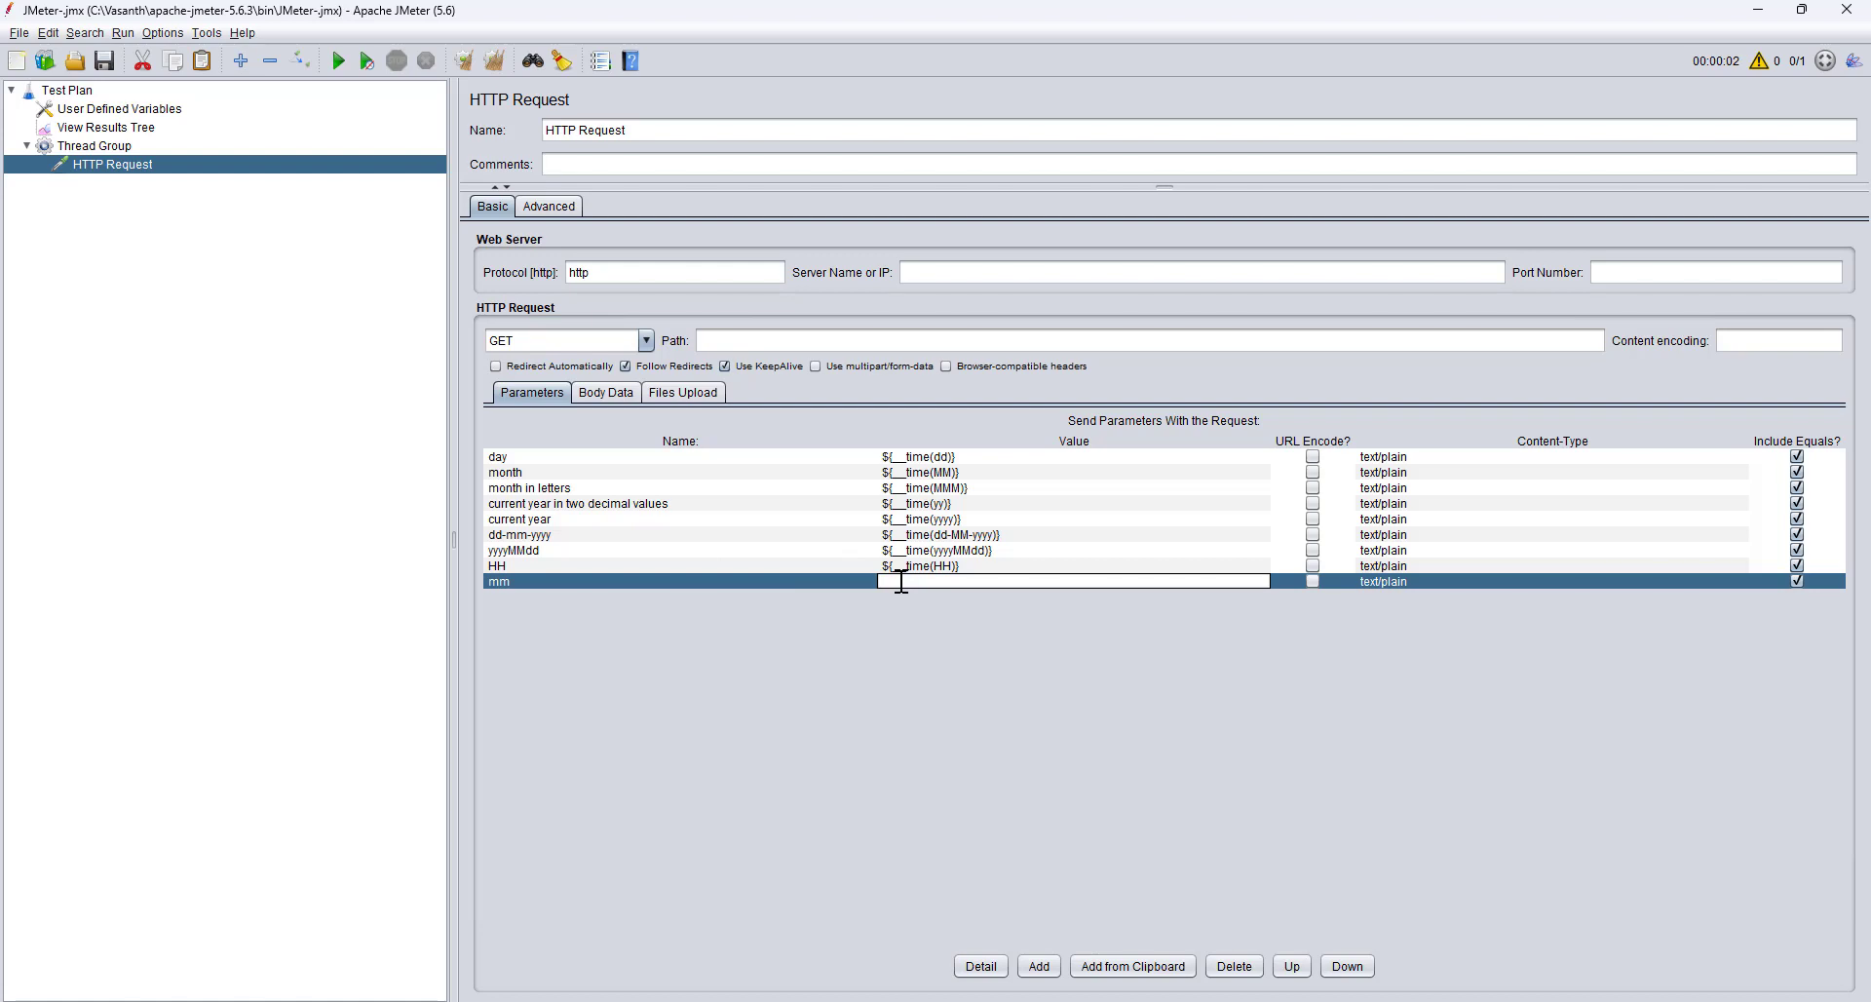
pyautogui.press('super+v')
pyautogui.click(817, 722)
pyautogui.doubleClick(933, 582)
pyautogui.write('mm')
# Add an HTTP Request parameter named "ss" with the value ${__time(ss)}.
pyautogui.click(1041, 967)
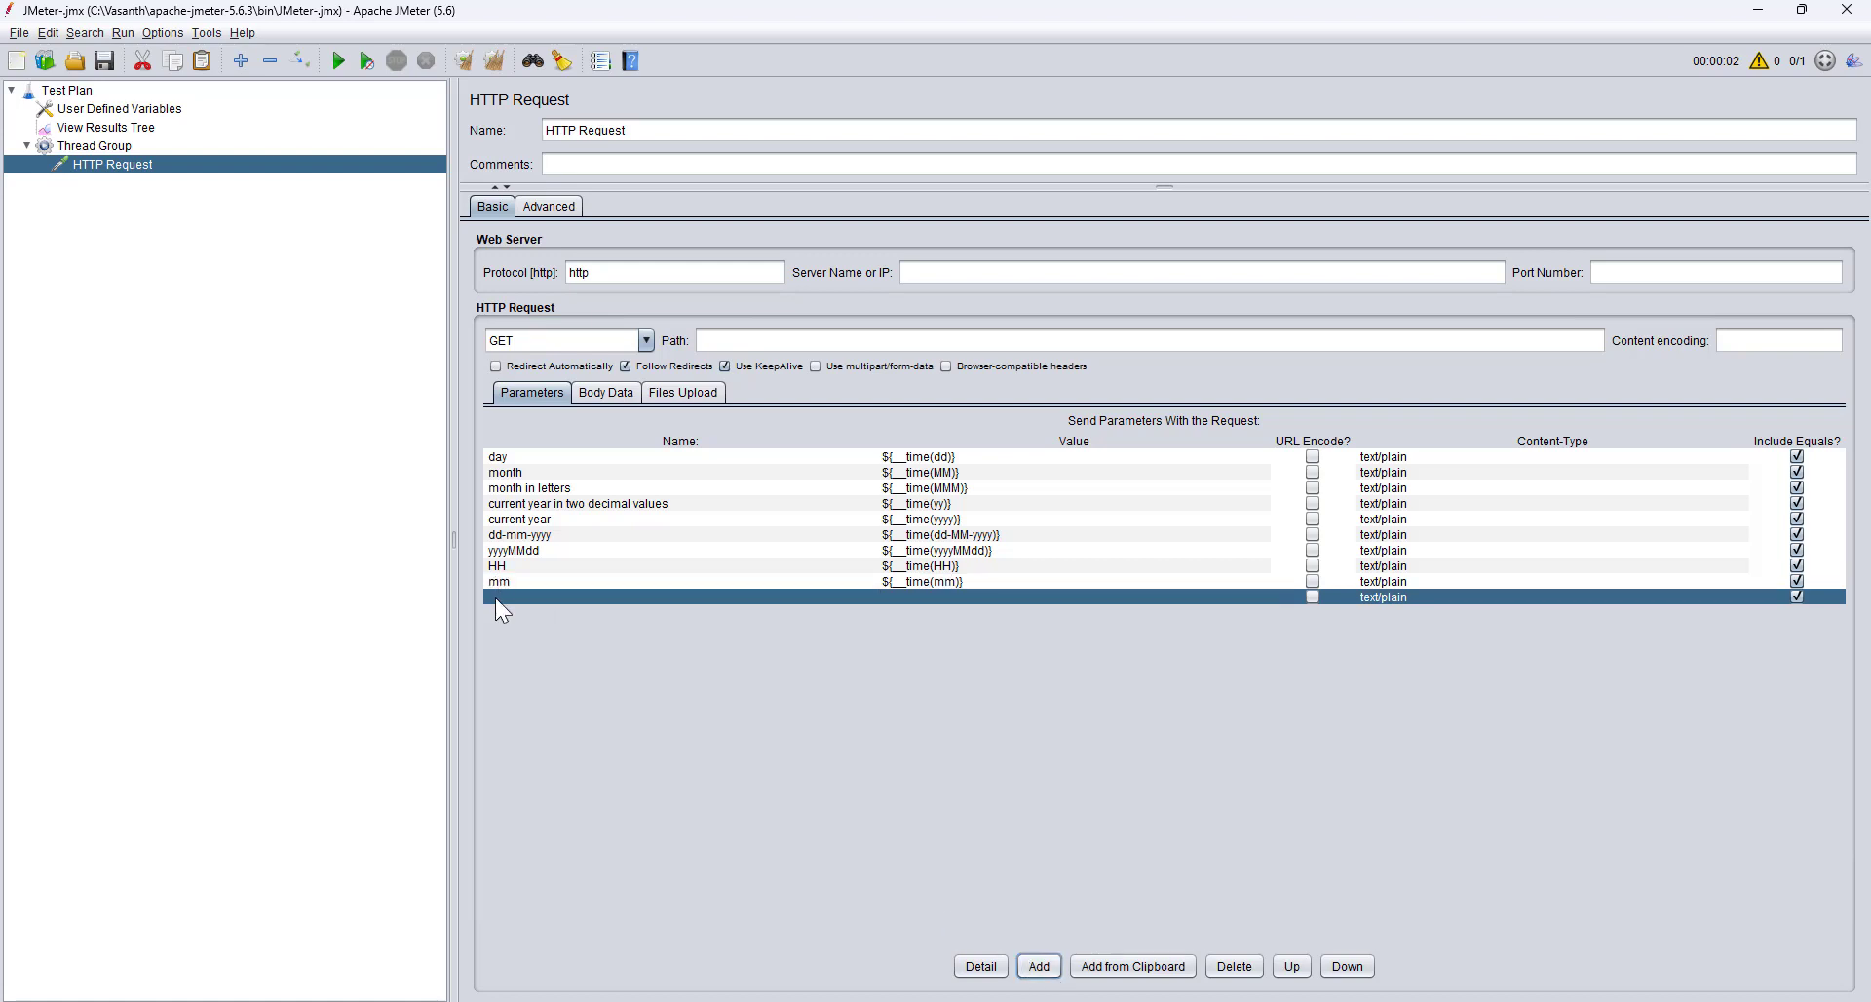
pyautogui.doubleClick(496, 599)
pyautogui.write('ss')
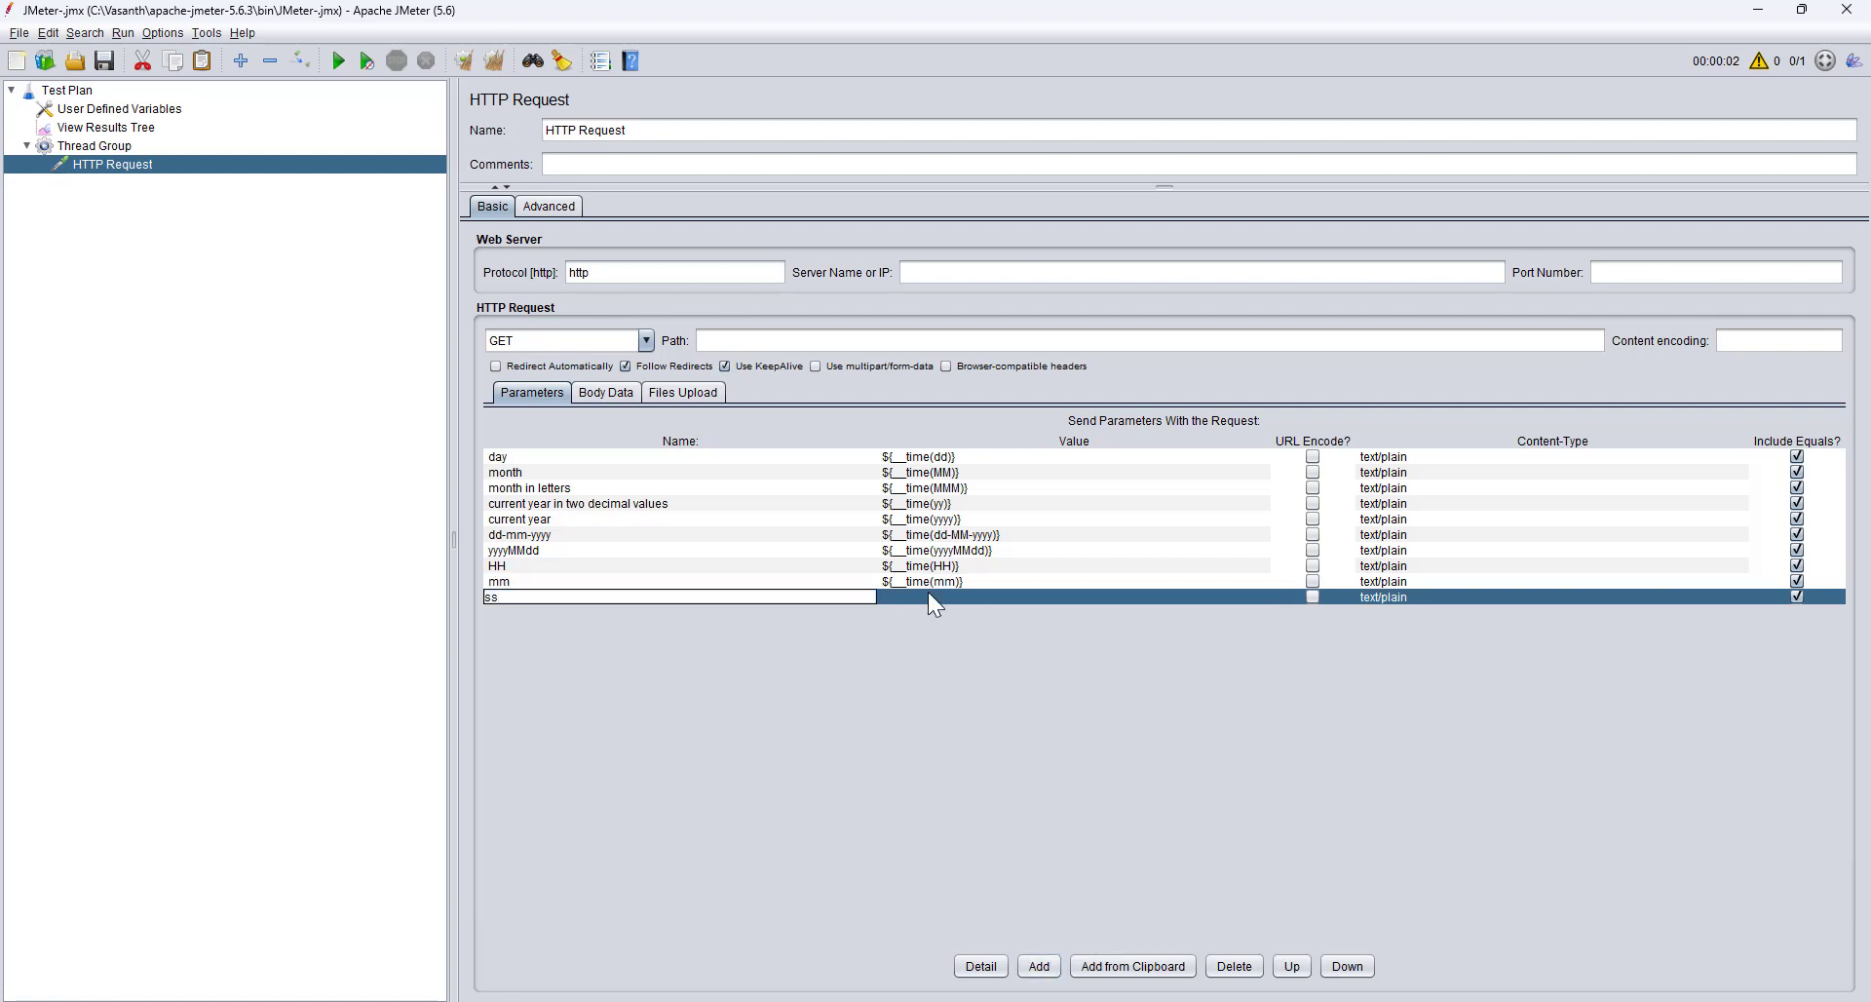
pyautogui.doubleClick(929, 597)
pyautogui.press('super+v')
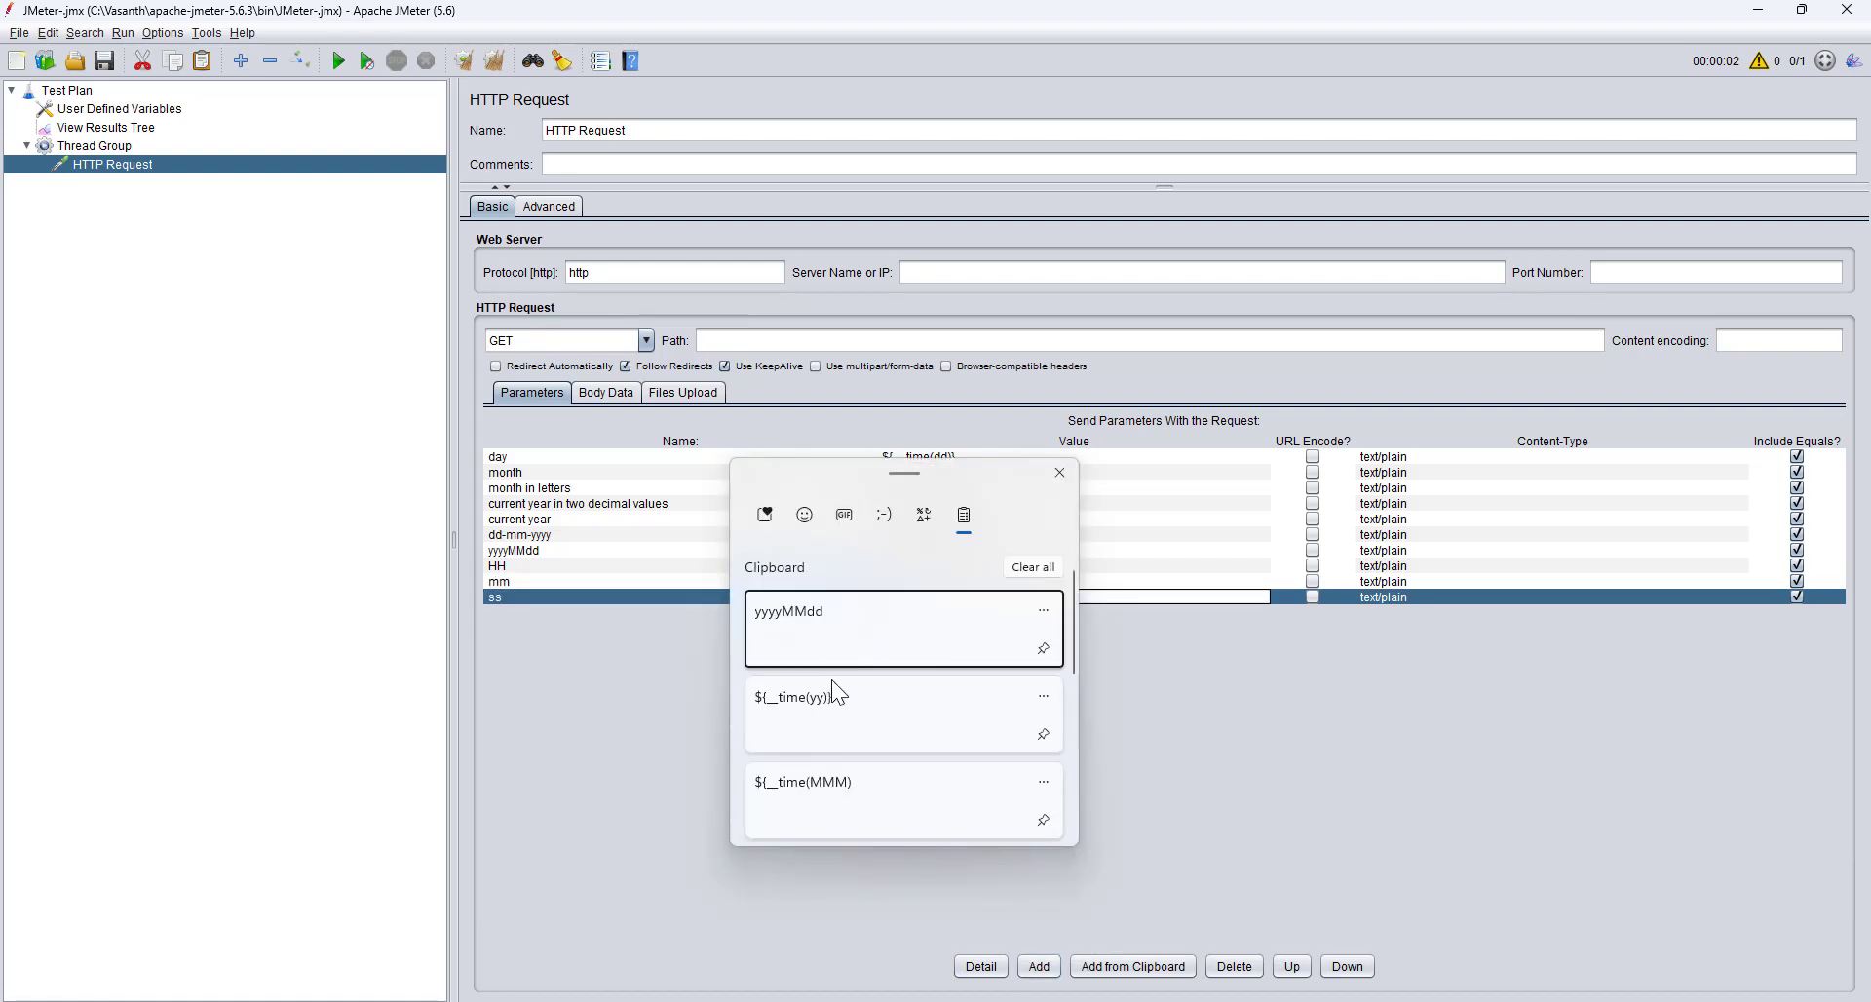
pyautogui.click(835, 726)
pyautogui.doubleClick(938, 597)
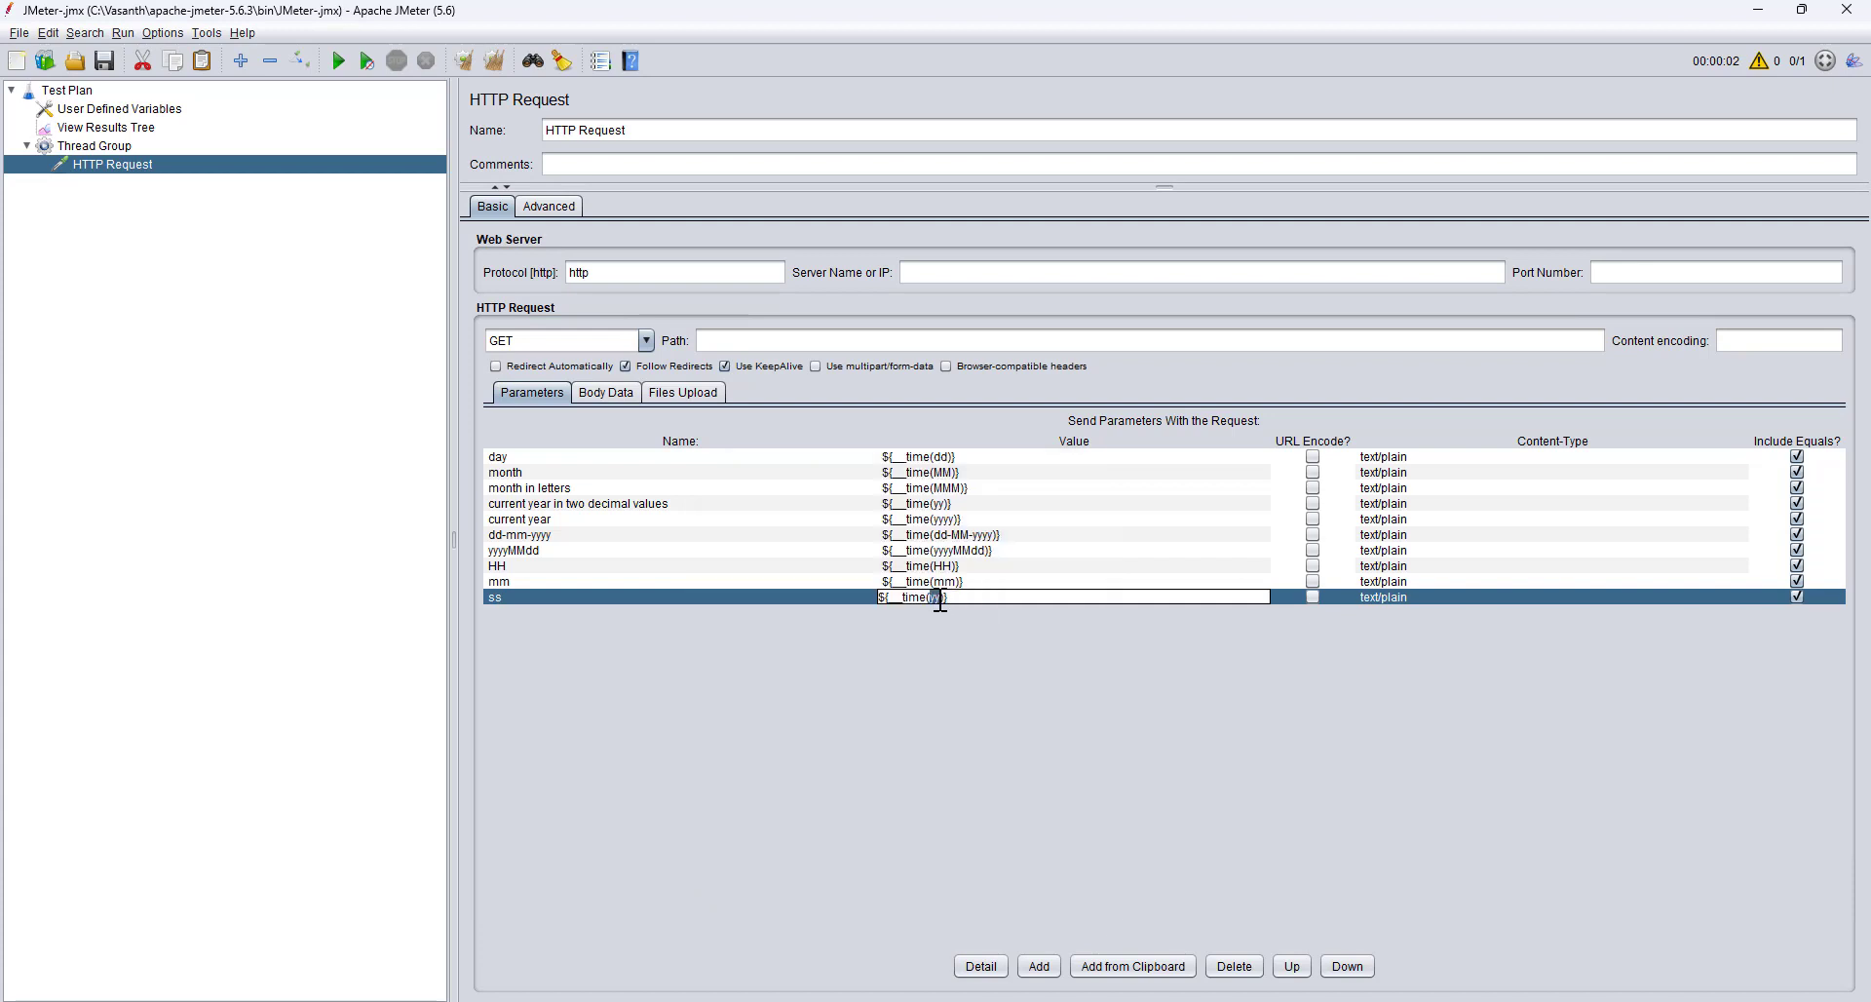
pyautogui.write('ss')
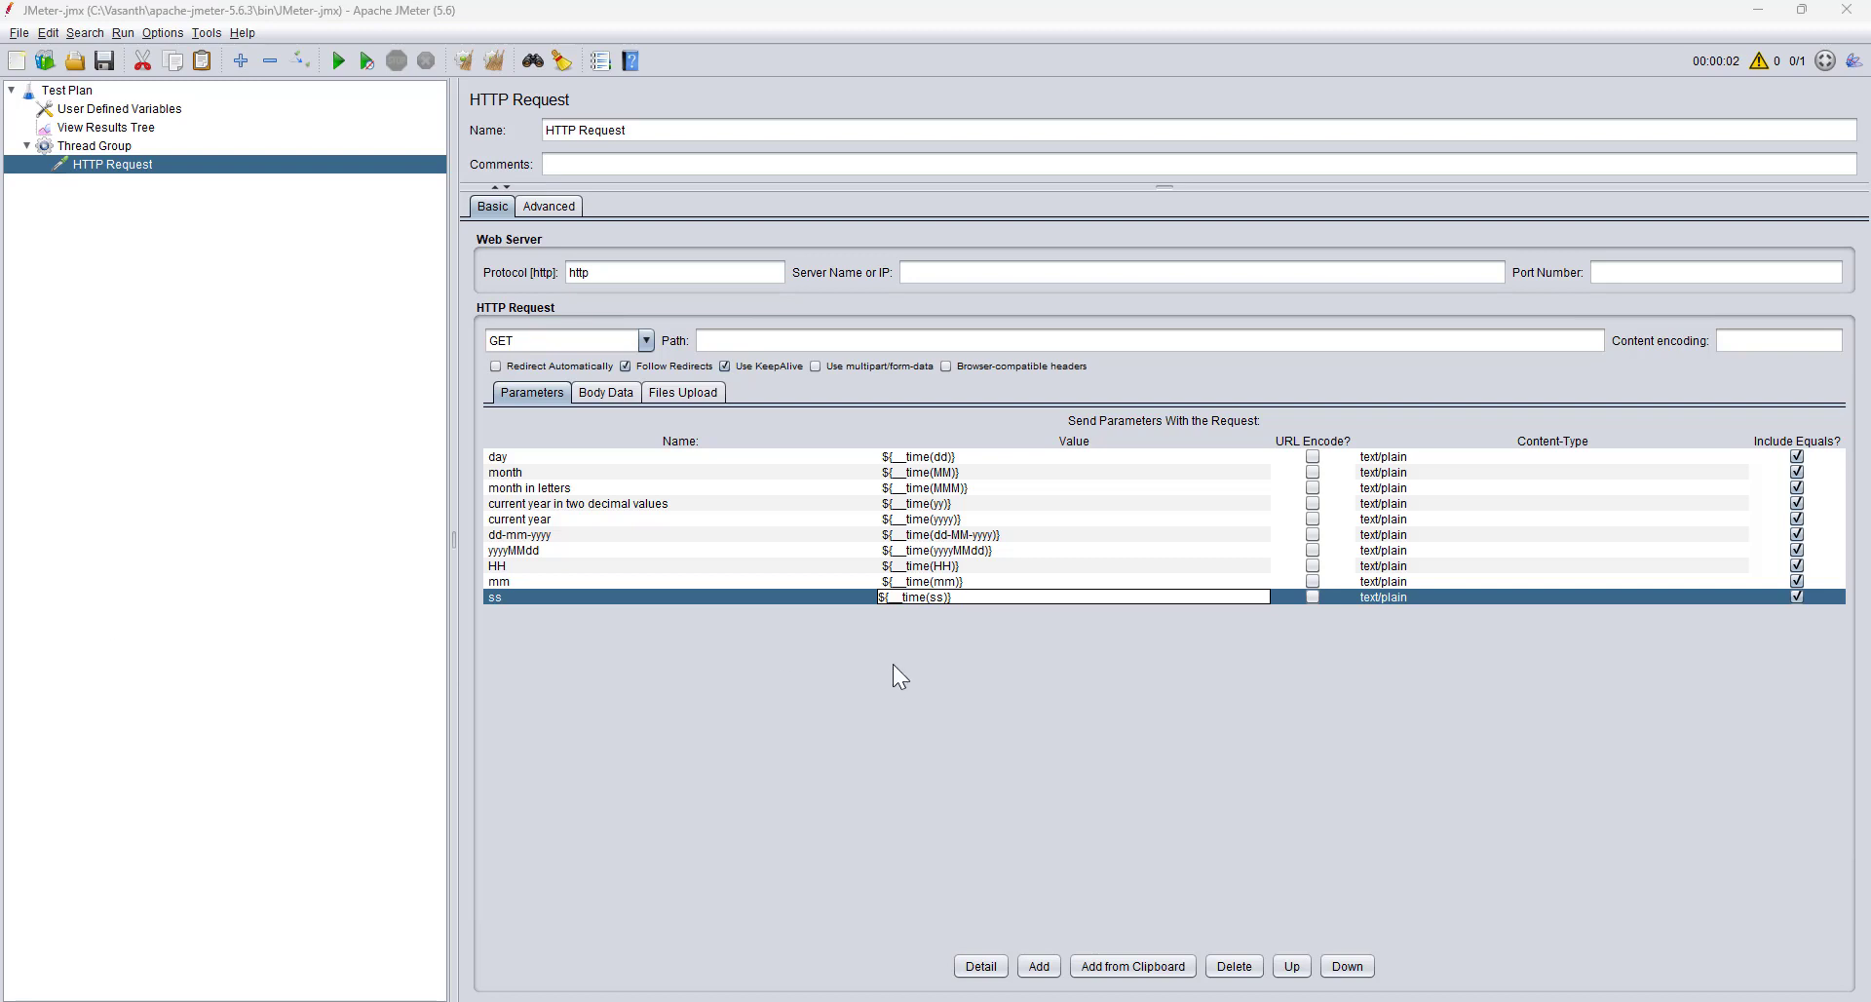
# Add an HTTP Request parameter named "hh:mm:ss" with the value ${__time(HH:mm:ss)} and save the test plan.
pyautogui.click(1034, 963)
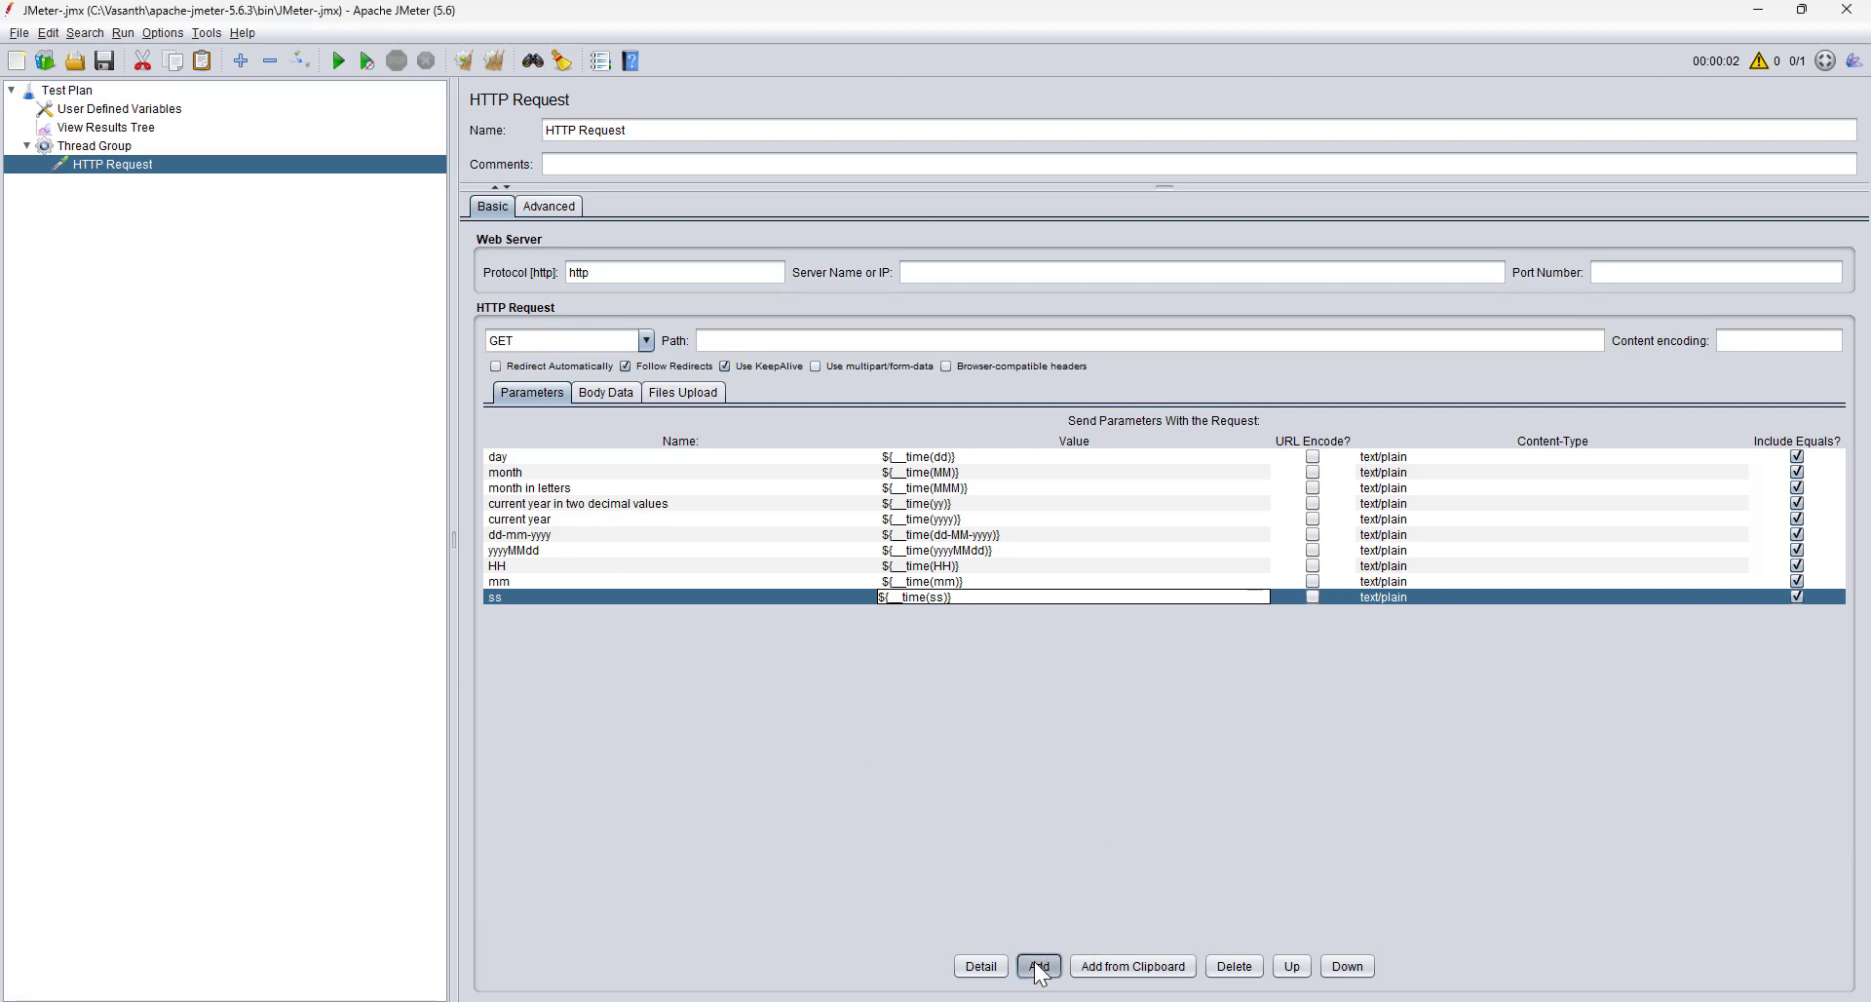
pyautogui.doubleClick(502, 616)
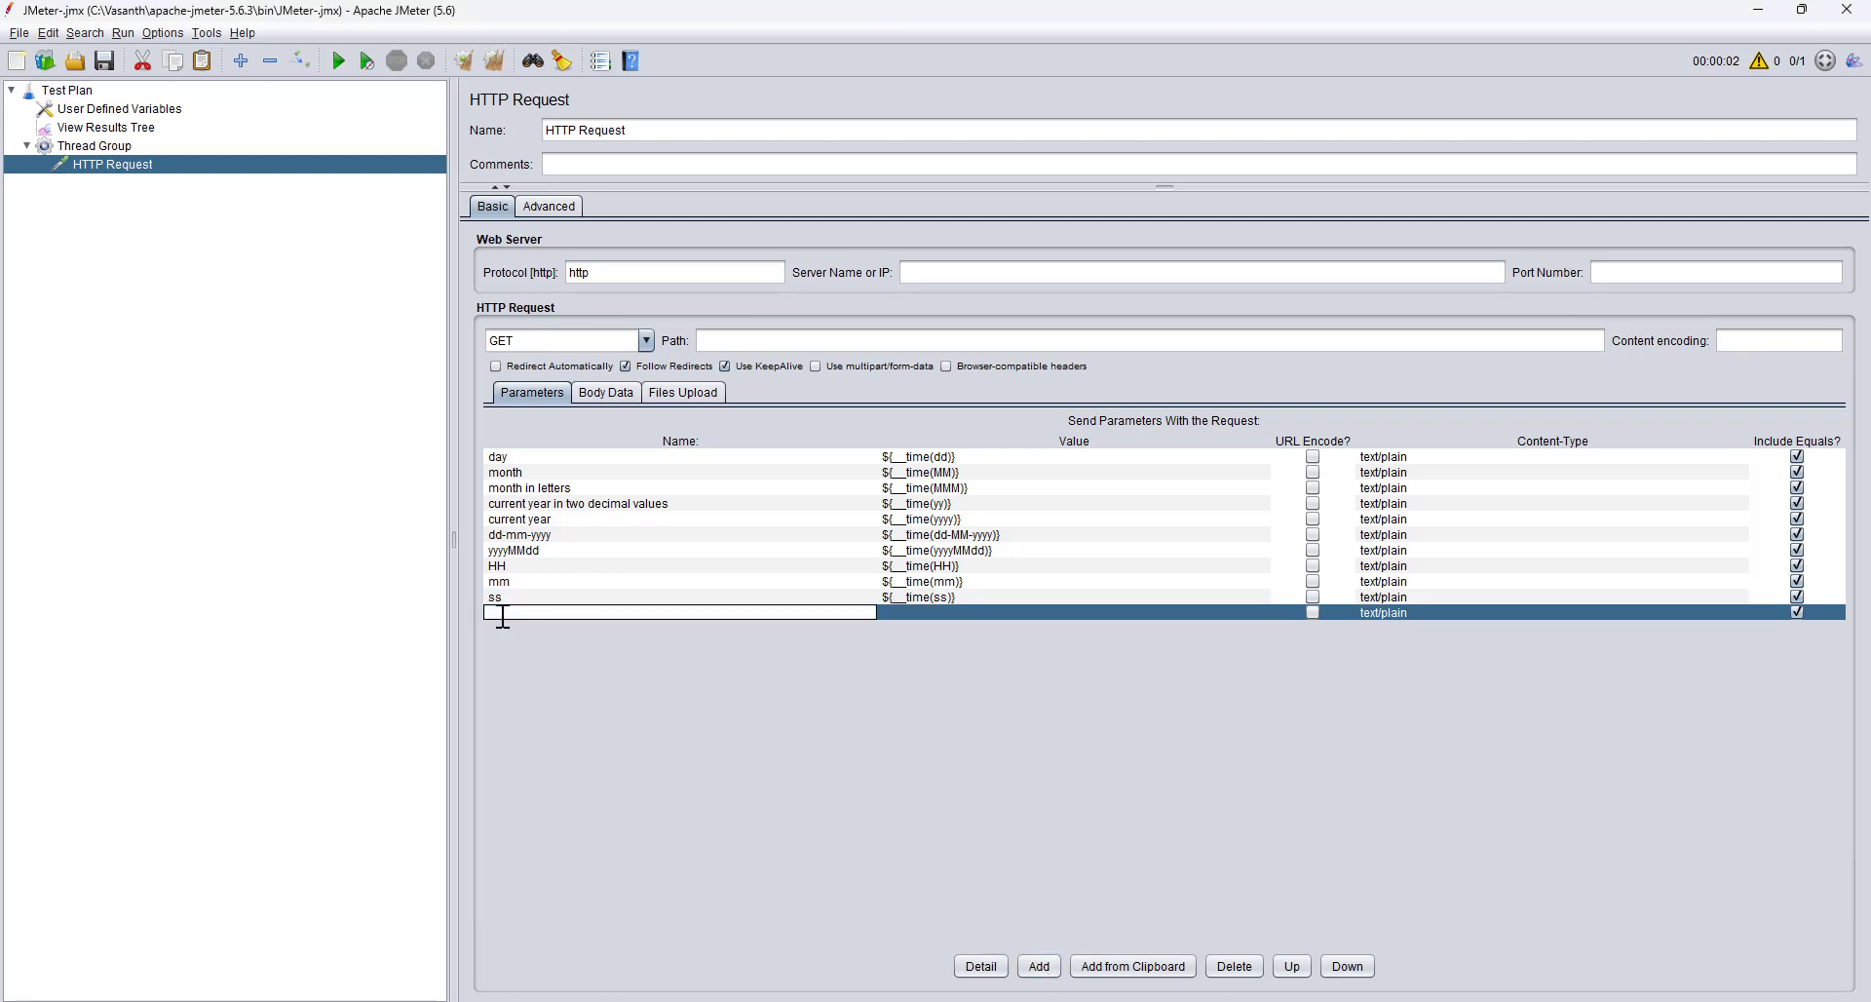
pyautogui.write('hh:mm:ss')
pyautogui.doubleClick(941, 612)
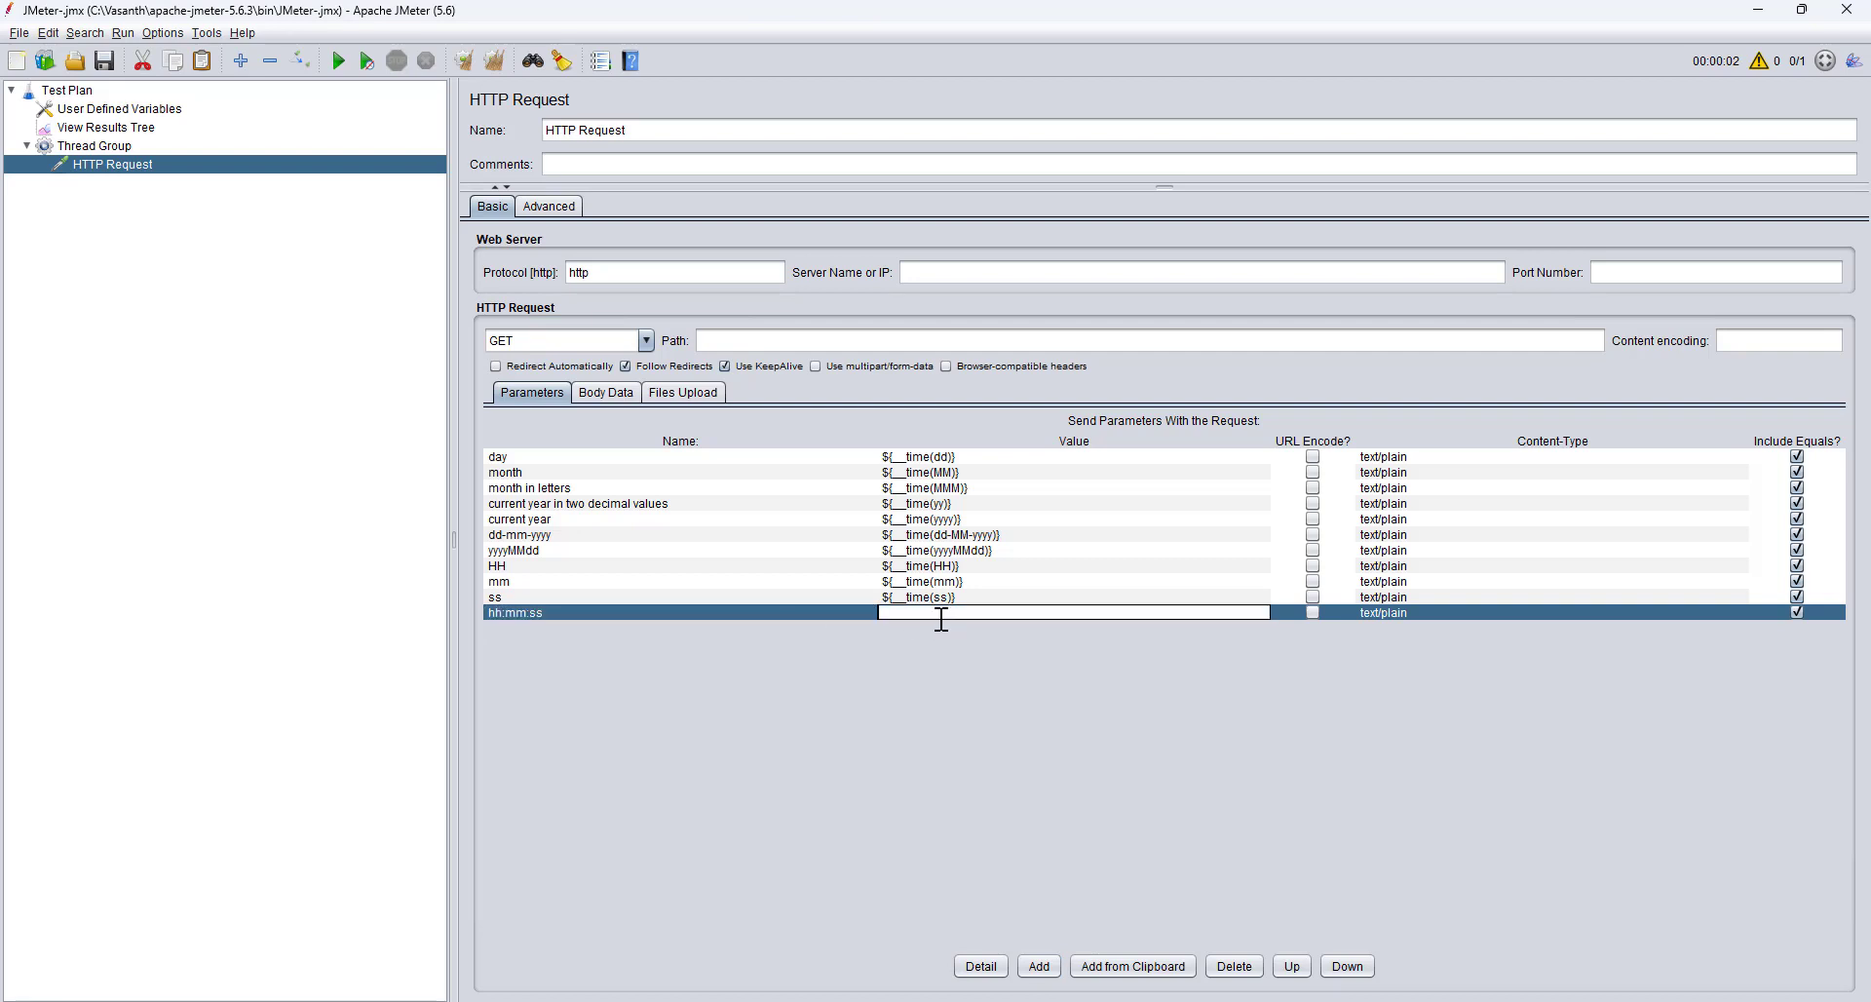
pyautogui.write('${__time(yy)}')
pyautogui.doubleClick(935, 612)
pyautogui.press('BackSpace')
pyautogui.write('HH:mm:ss')
pyautogui.click(109, 63)
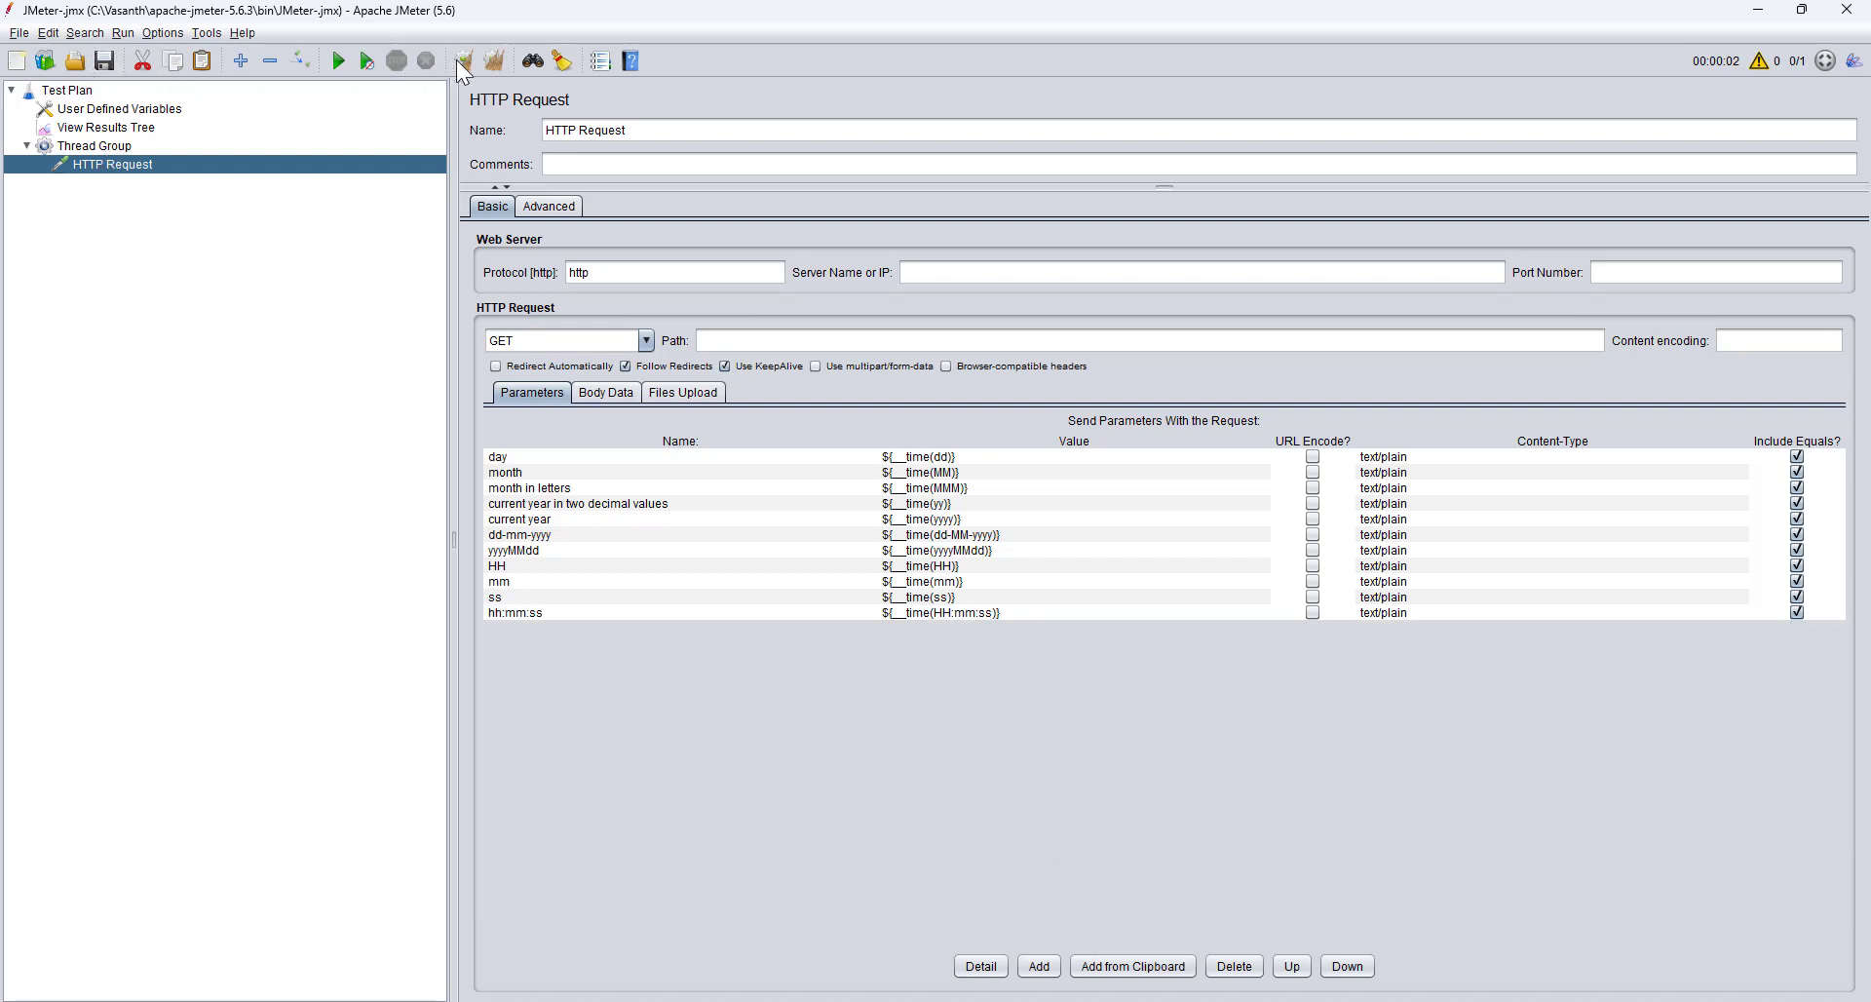
# Check what the HH, mm, ss and hh:mm:ss parameters send in the latest HTTP Request result.
pyautogui.click(127, 127)
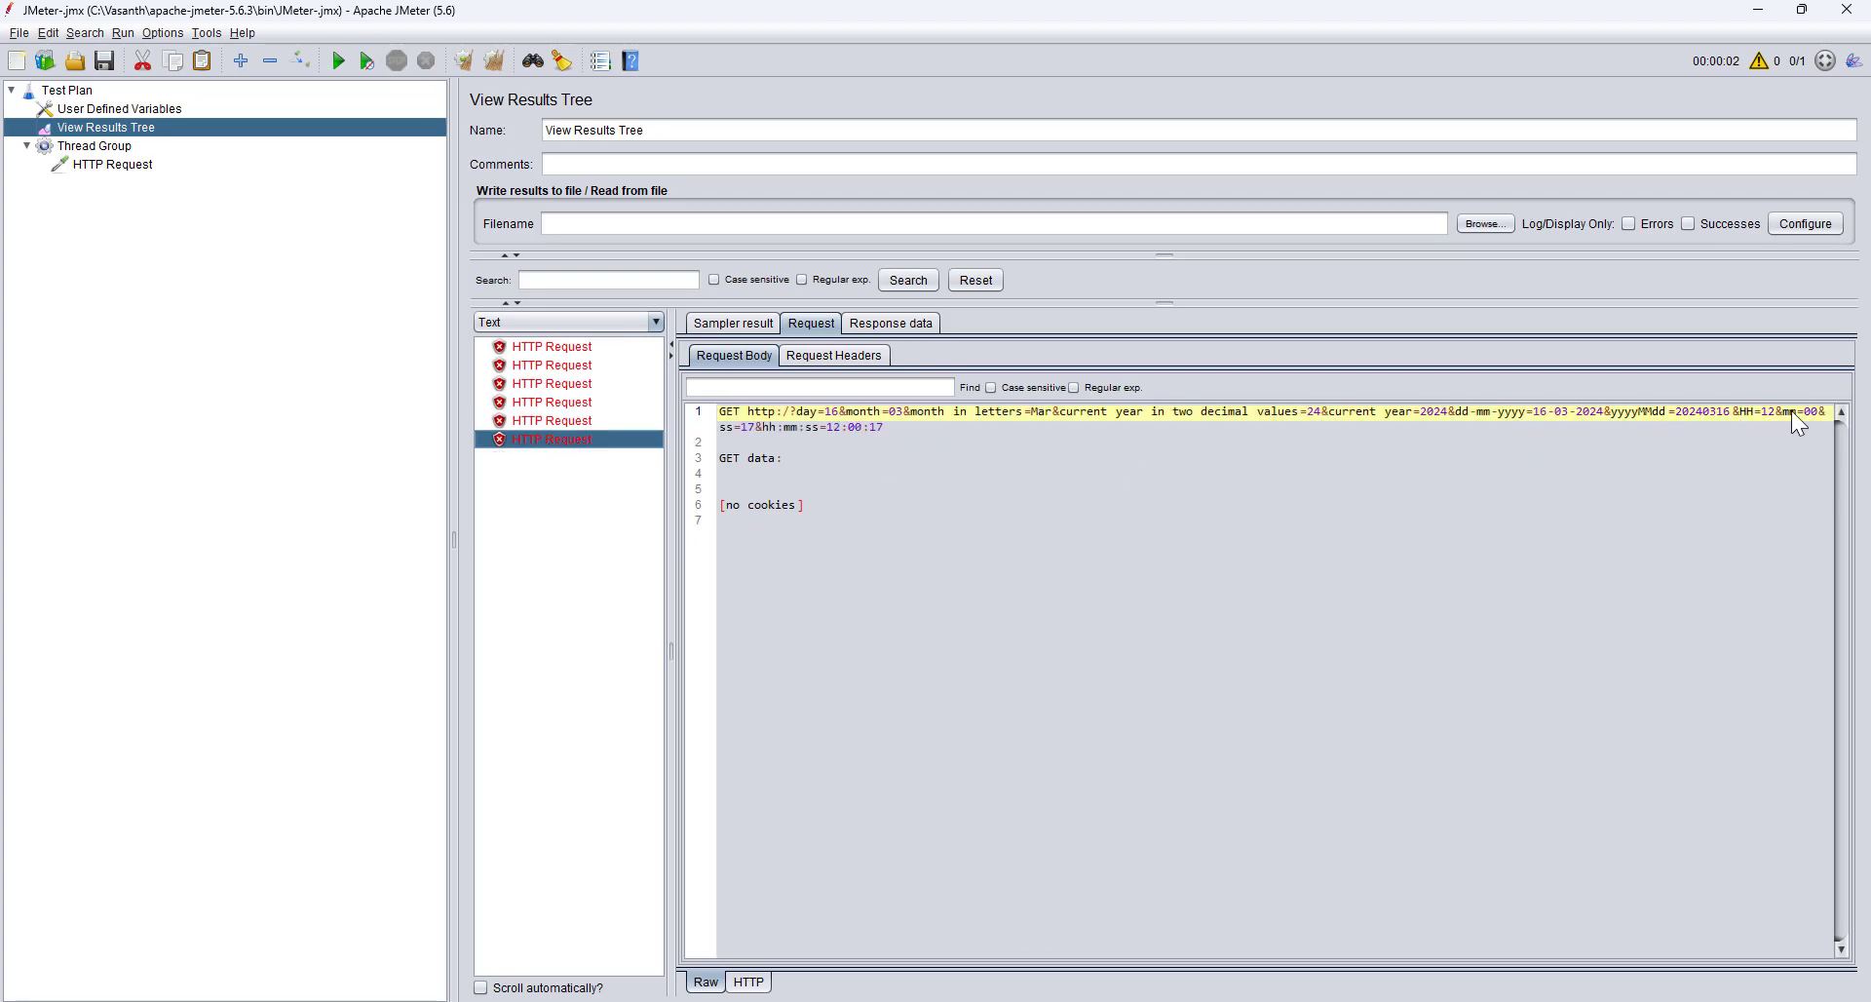
pyautogui.click(1787, 413)
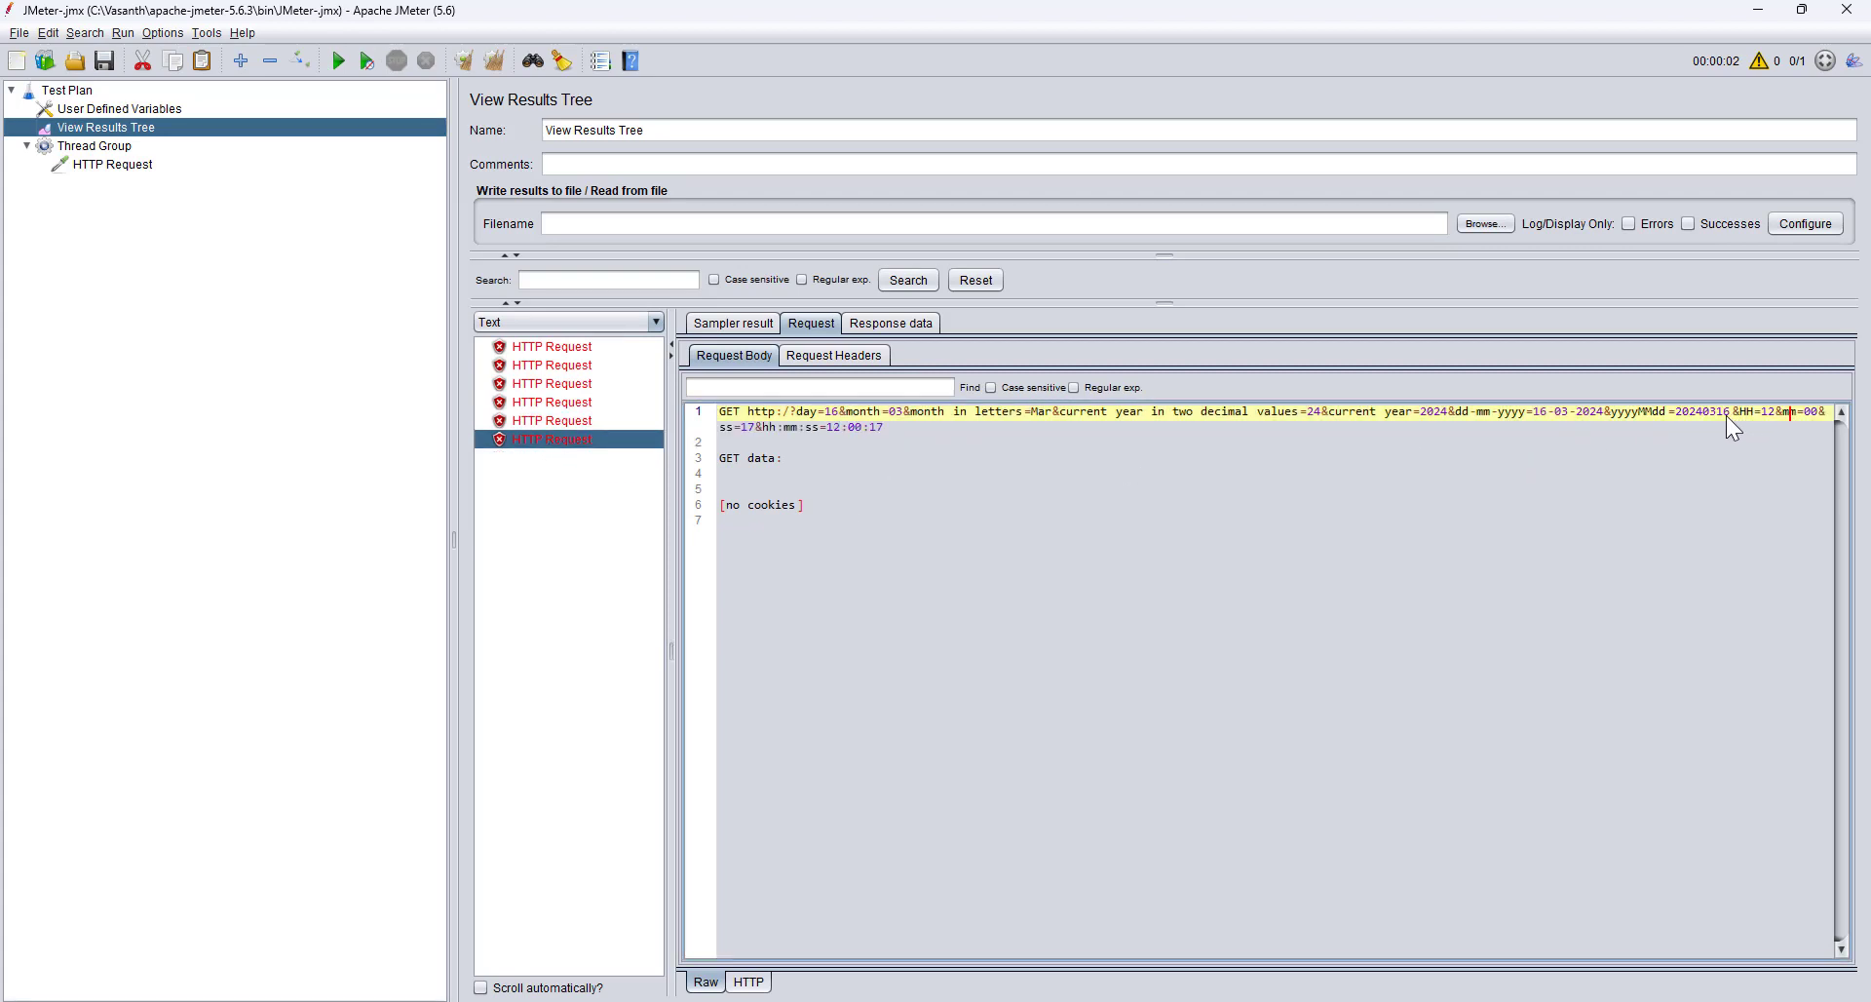
pyautogui.moveTo(1741, 413); pyautogui.dragTo(1772, 413)
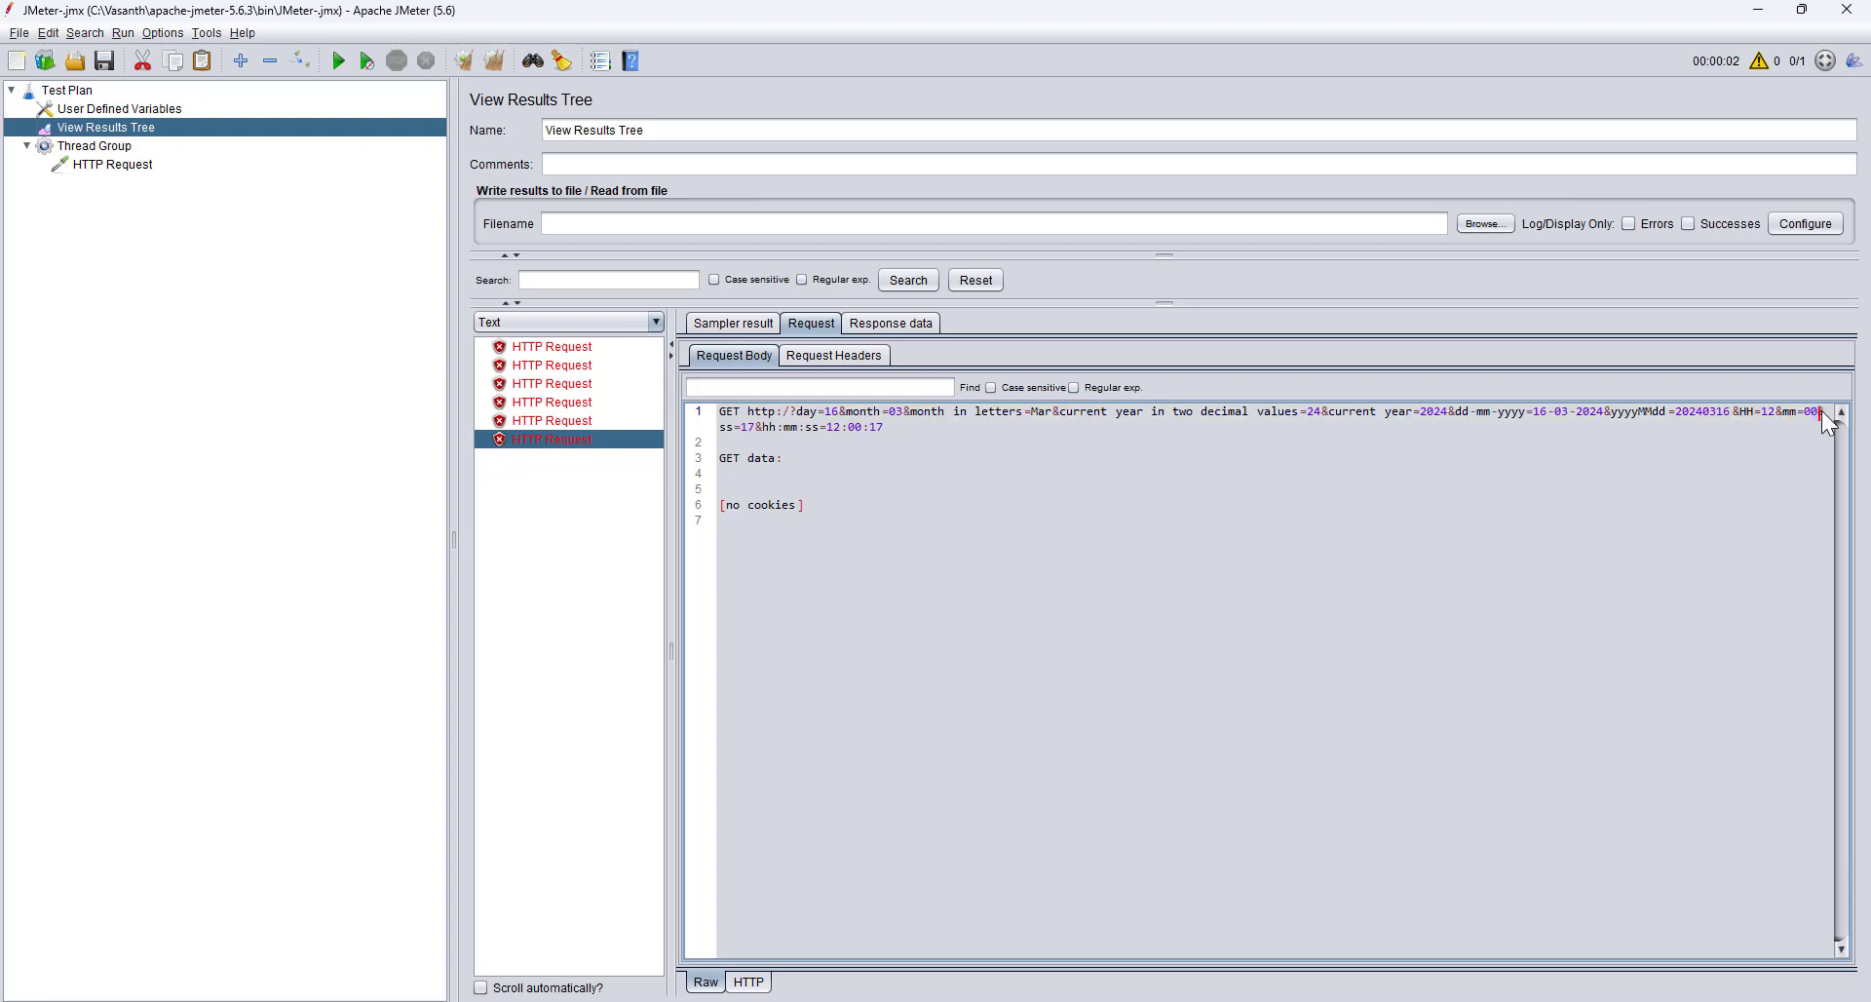
pyautogui.click(750, 428)
pyautogui.moveTo(769, 431); pyautogui.dragTo(880, 435)
pyautogui.moveTo(877, 429); pyautogui.dragTo(884, 429)
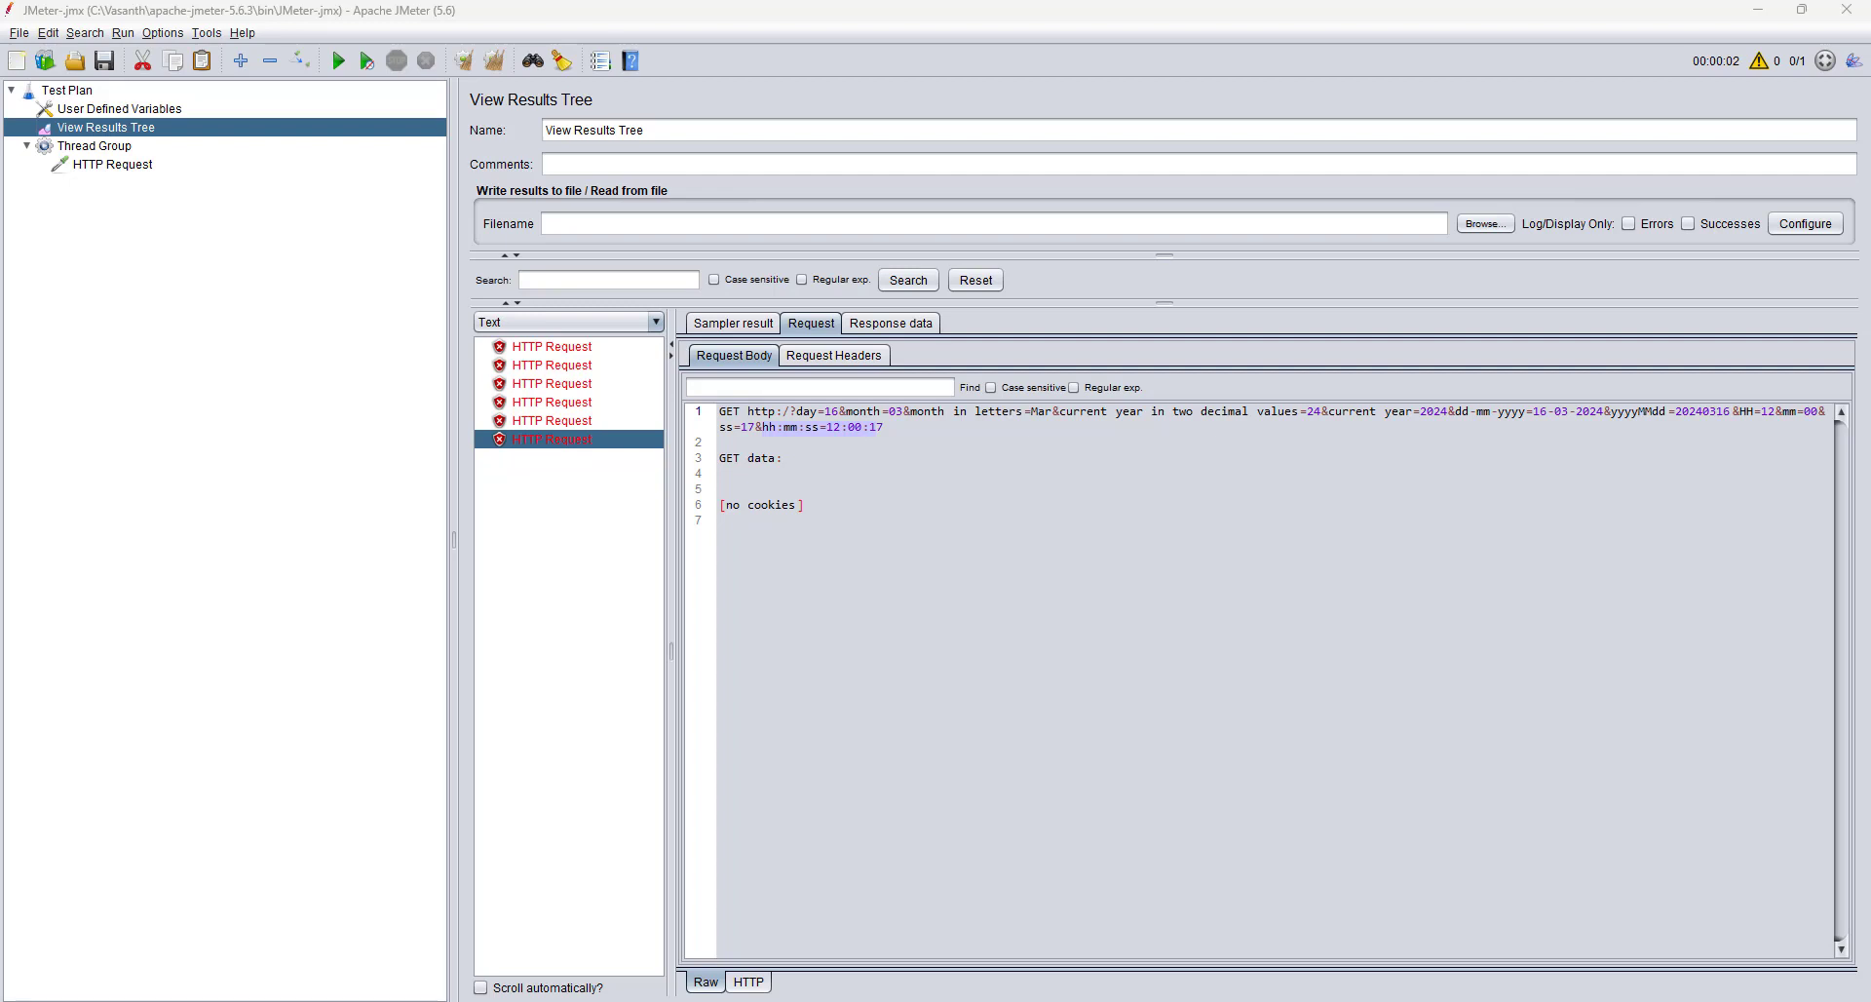
# Add a BeanShell Sampler to the Thread Group, below the HTTP Request.
pyautogui.click(94, 147)
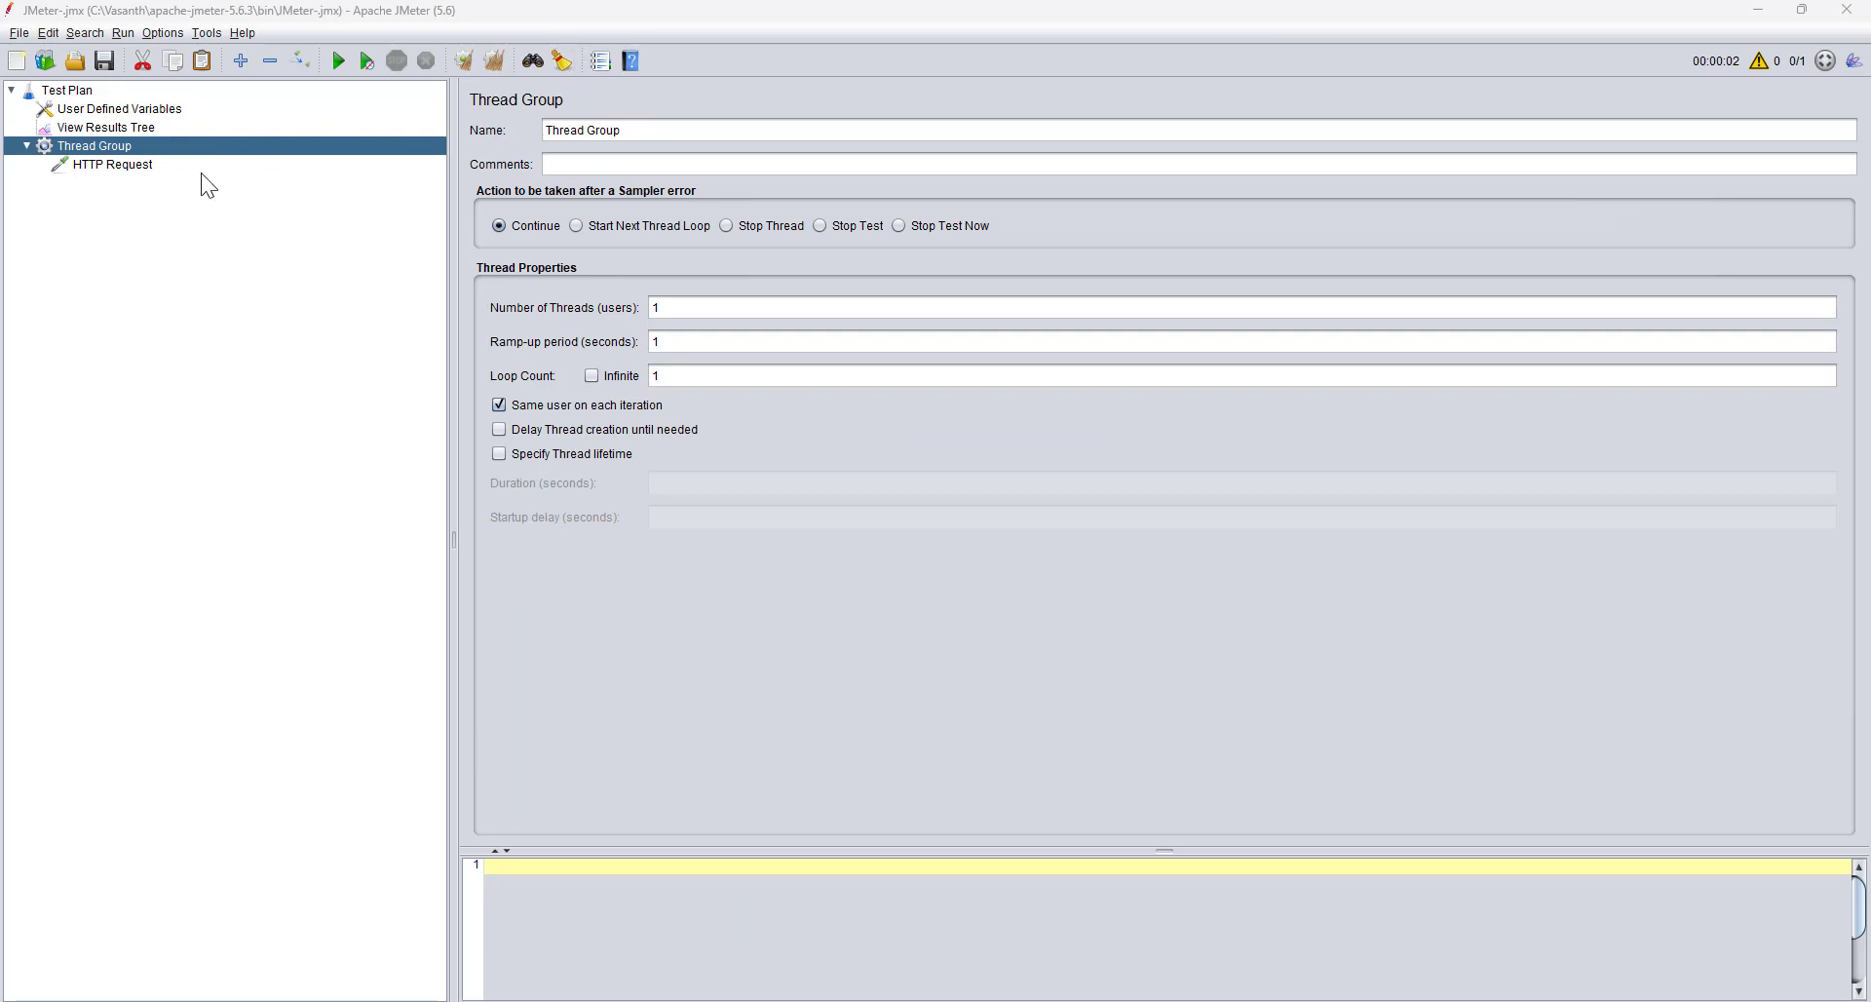
pyautogui.click(128, 166)
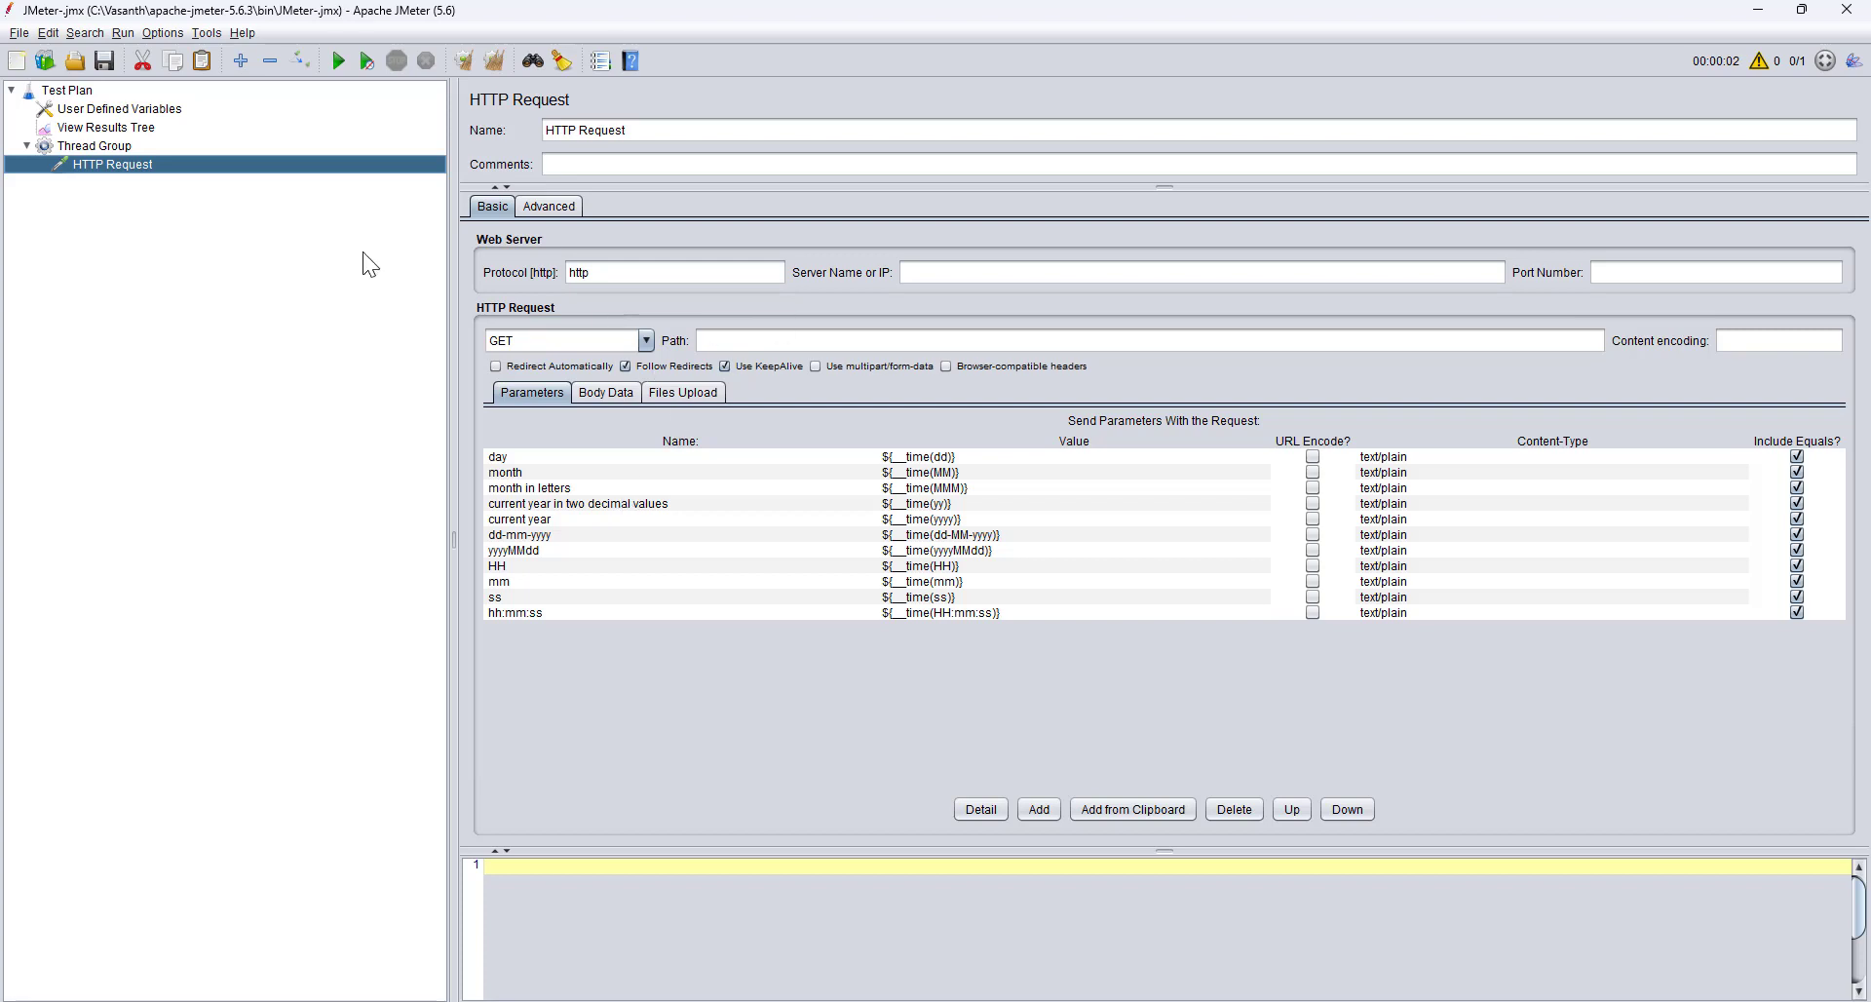
pyautogui.click(109, 146)
pyautogui.rightClick(109, 146)
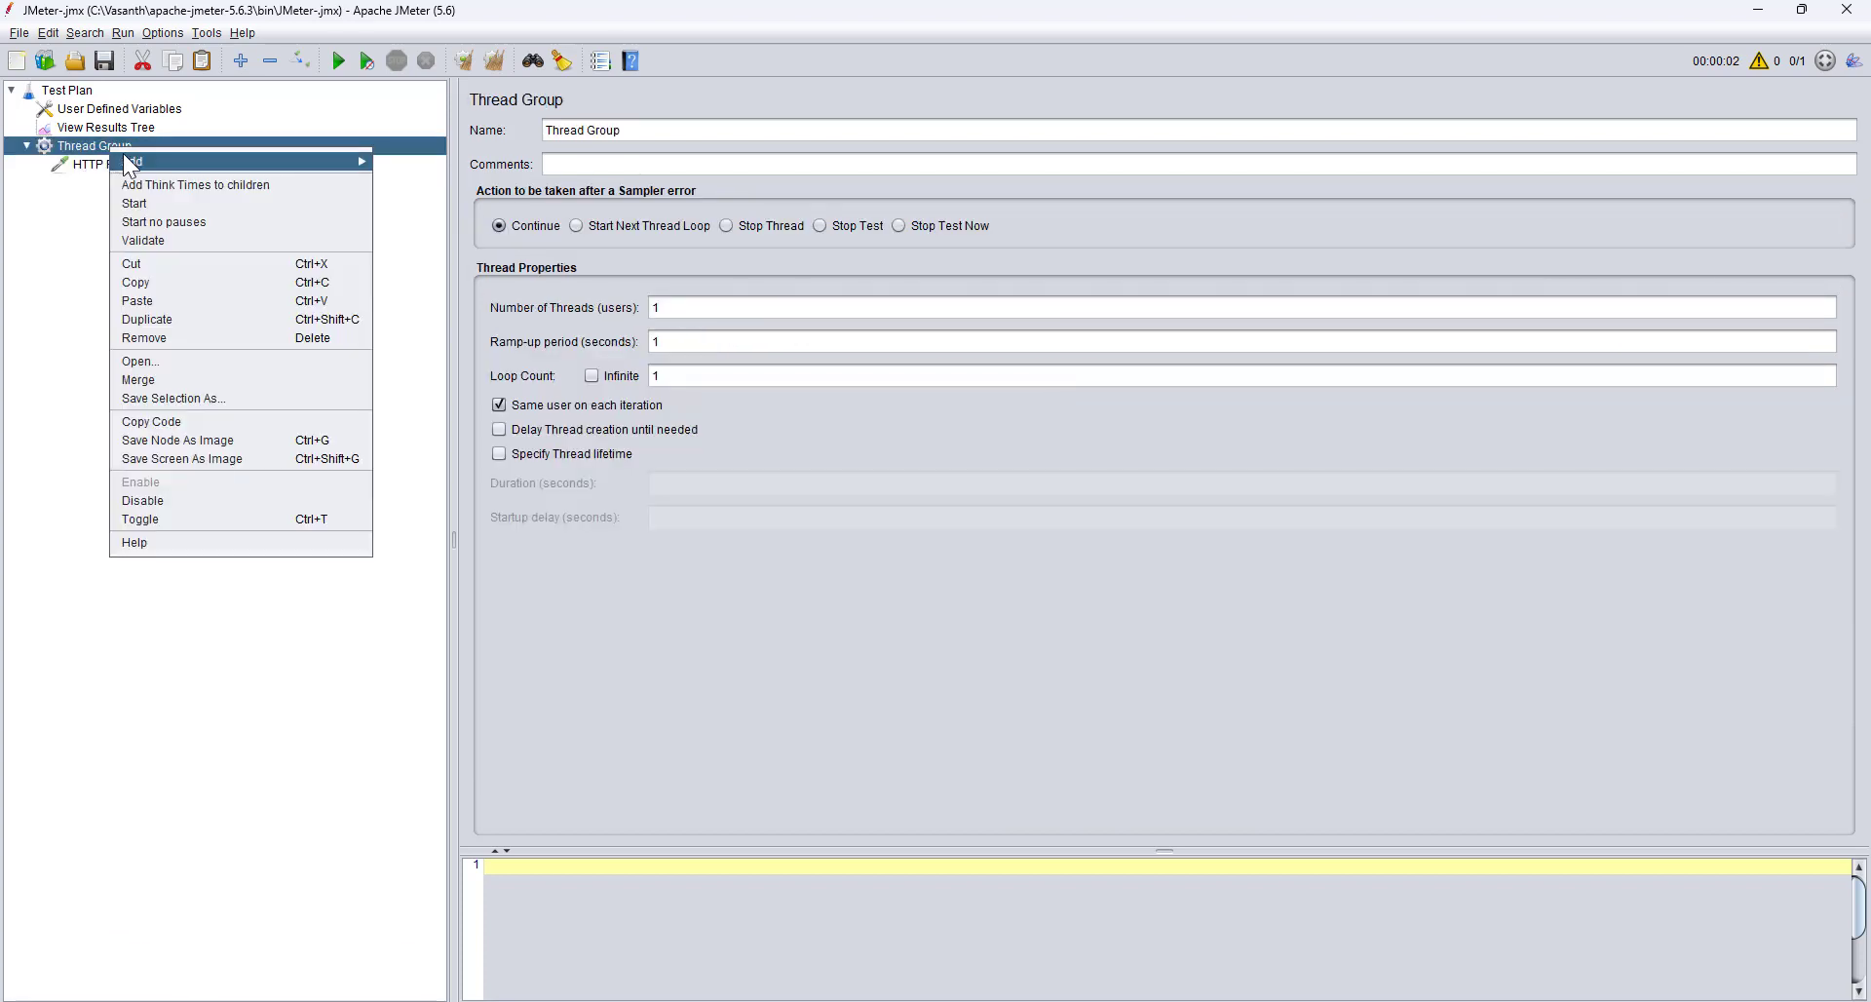
pyautogui.moveTo(126, 162)
pyautogui.moveTo(455, 165)
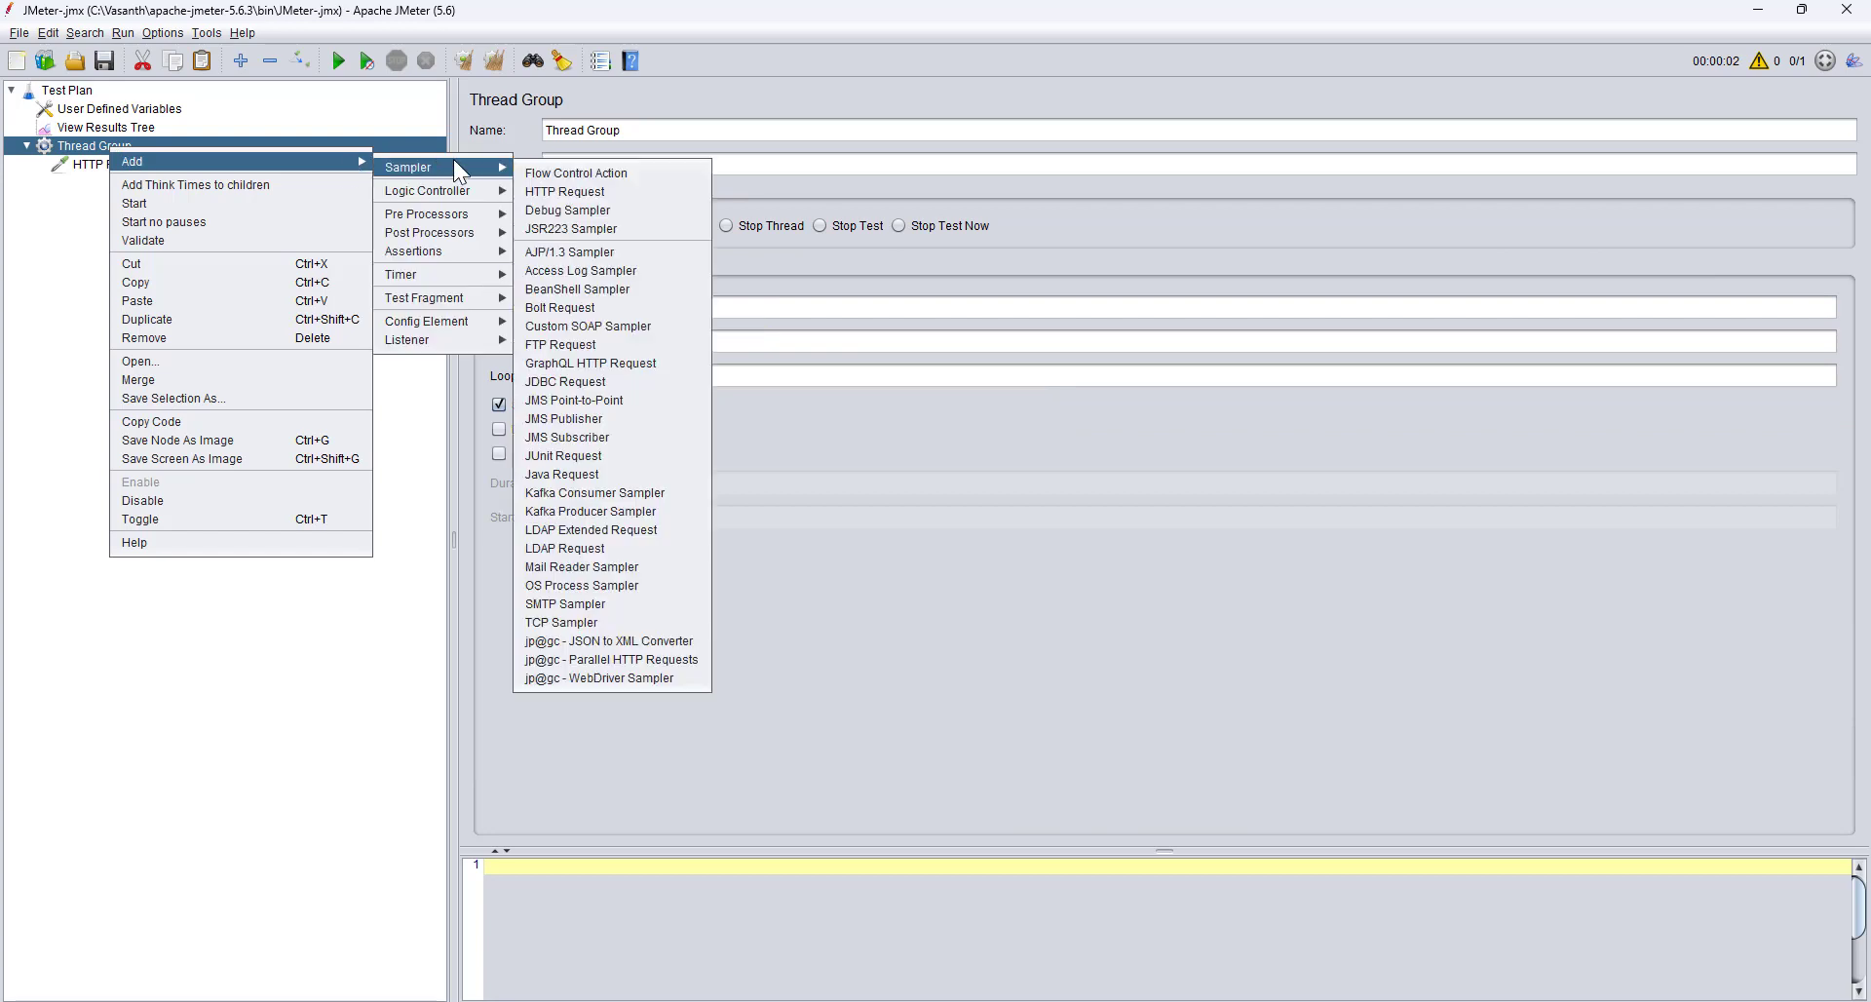
pyautogui.click(575, 289)
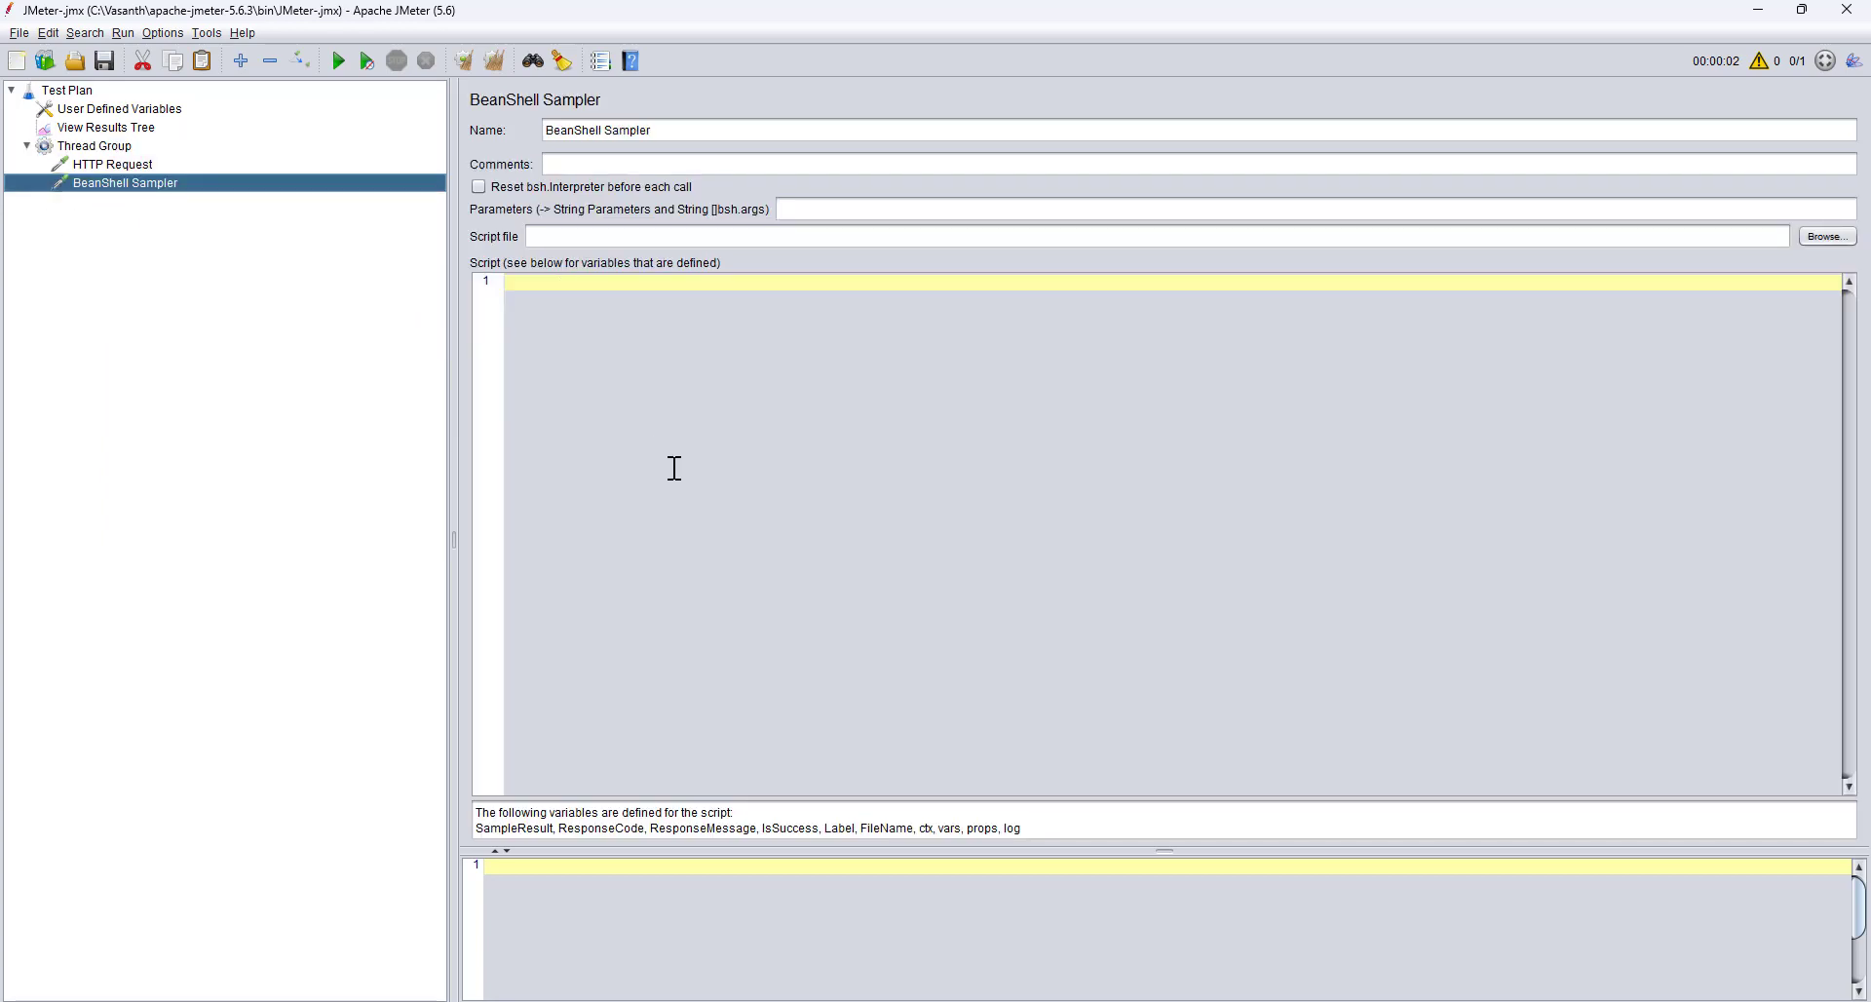
# Enter a BeanShell script that adds daysToAdd = 5 to the current date, formats it dd/MM/yyyy, stores it as FutureDate and logs it.
pyautogui.click(552, 288)
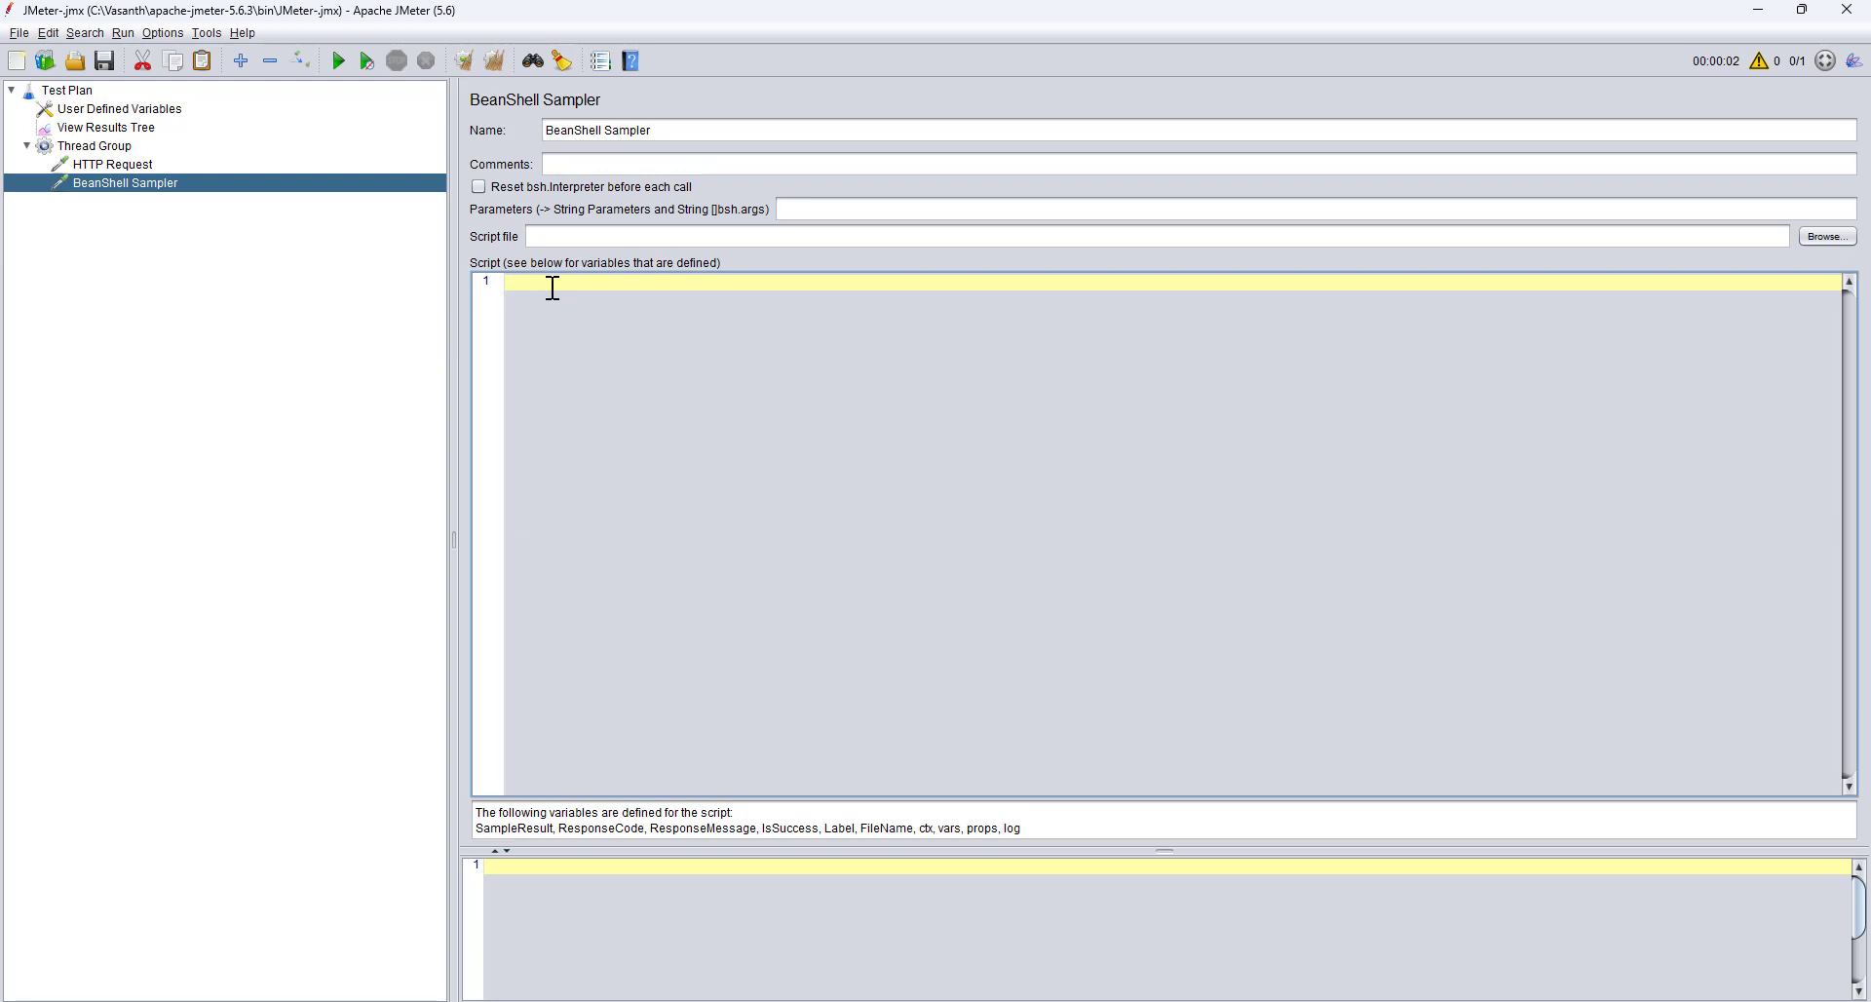
pyautogui.write('import java.util.Calendar; import java.text.SimpleDateFormat;  // Customize the number of days int daysToAdd = 5;  // Get current date Calendar calendar = Calendar.getInstance();  // Add days to current date calendar.add(Calendar.DAY_OF_YEAR, daysToAdd);  // Format the date SimpleDateFormat dateFormat = new SimpleDateFormat("dd/MM/yyyy"); String futureDate = dateFormat.format(calendar.getTime());  // Store the future date in a JMeter variable vars.put("FutureDate", futureDate);  // Print the future date to JMeter log log.info("Future Date: " + futureDate);')
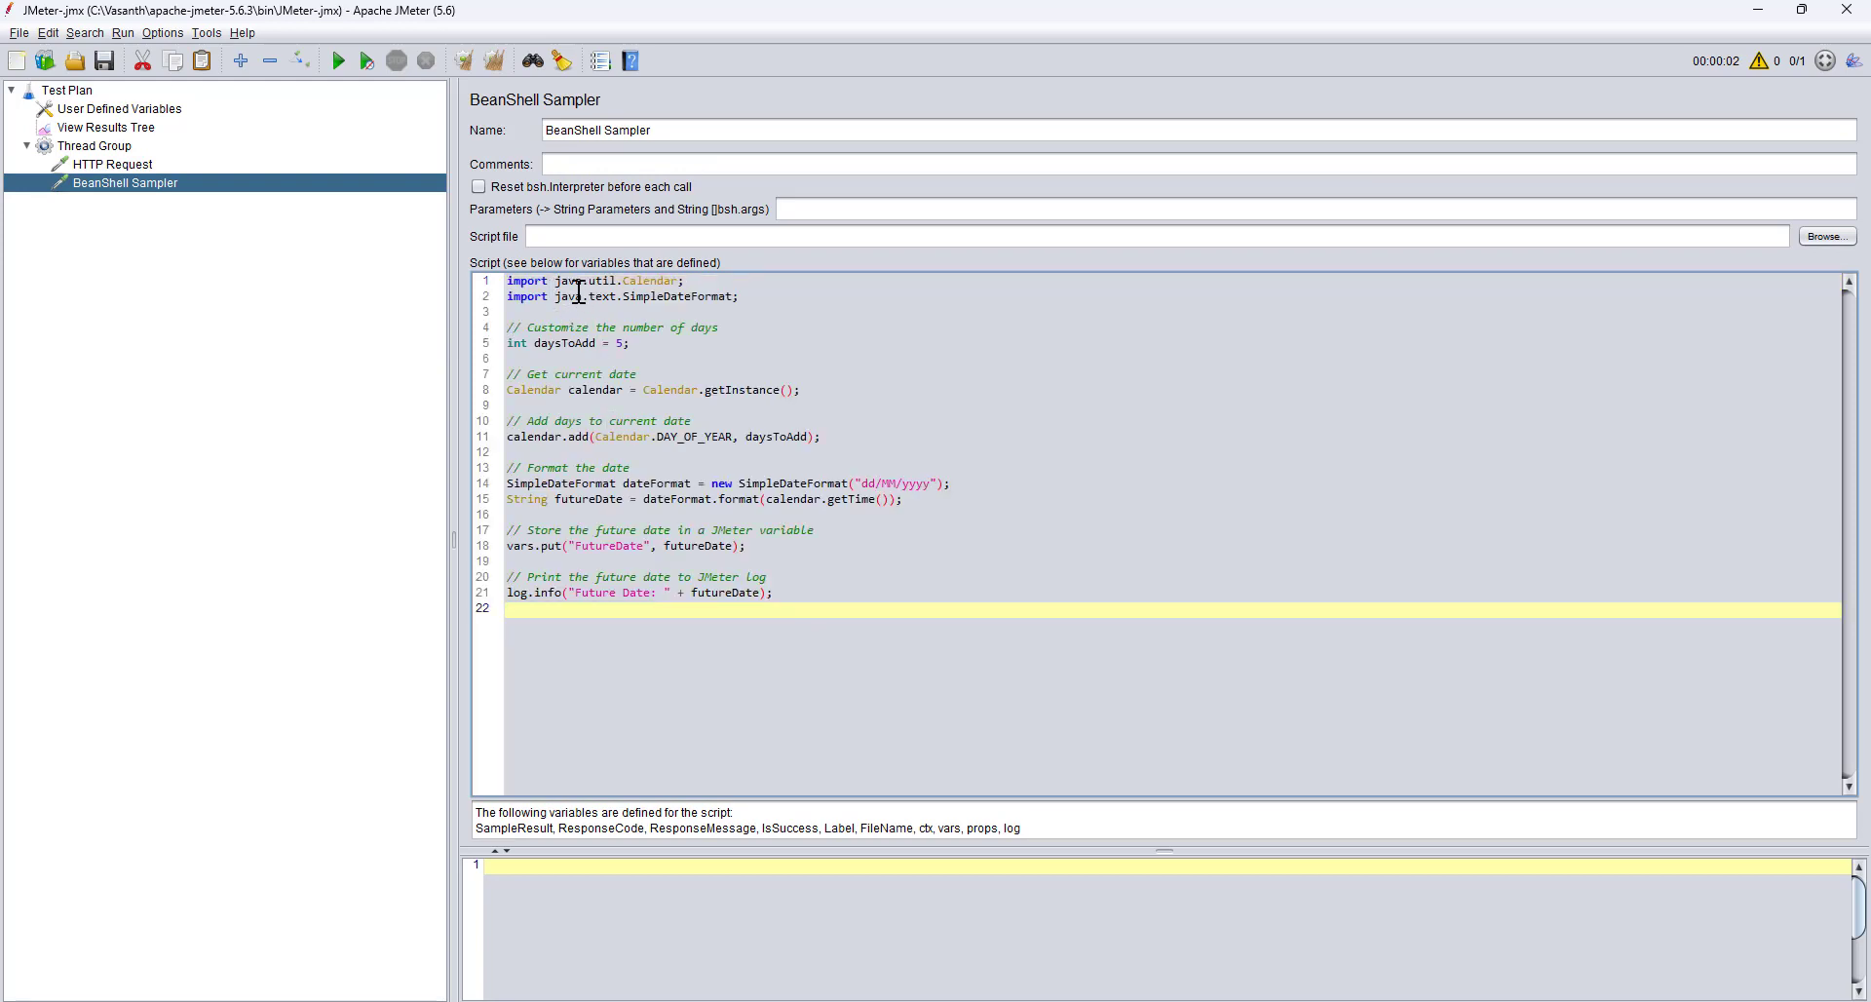
# Review the script's imports, daysToAdd line, date format pattern, FutureDate variable and log.info statement.
pyautogui.click(536, 284)
pyautogui.click(696, 286)
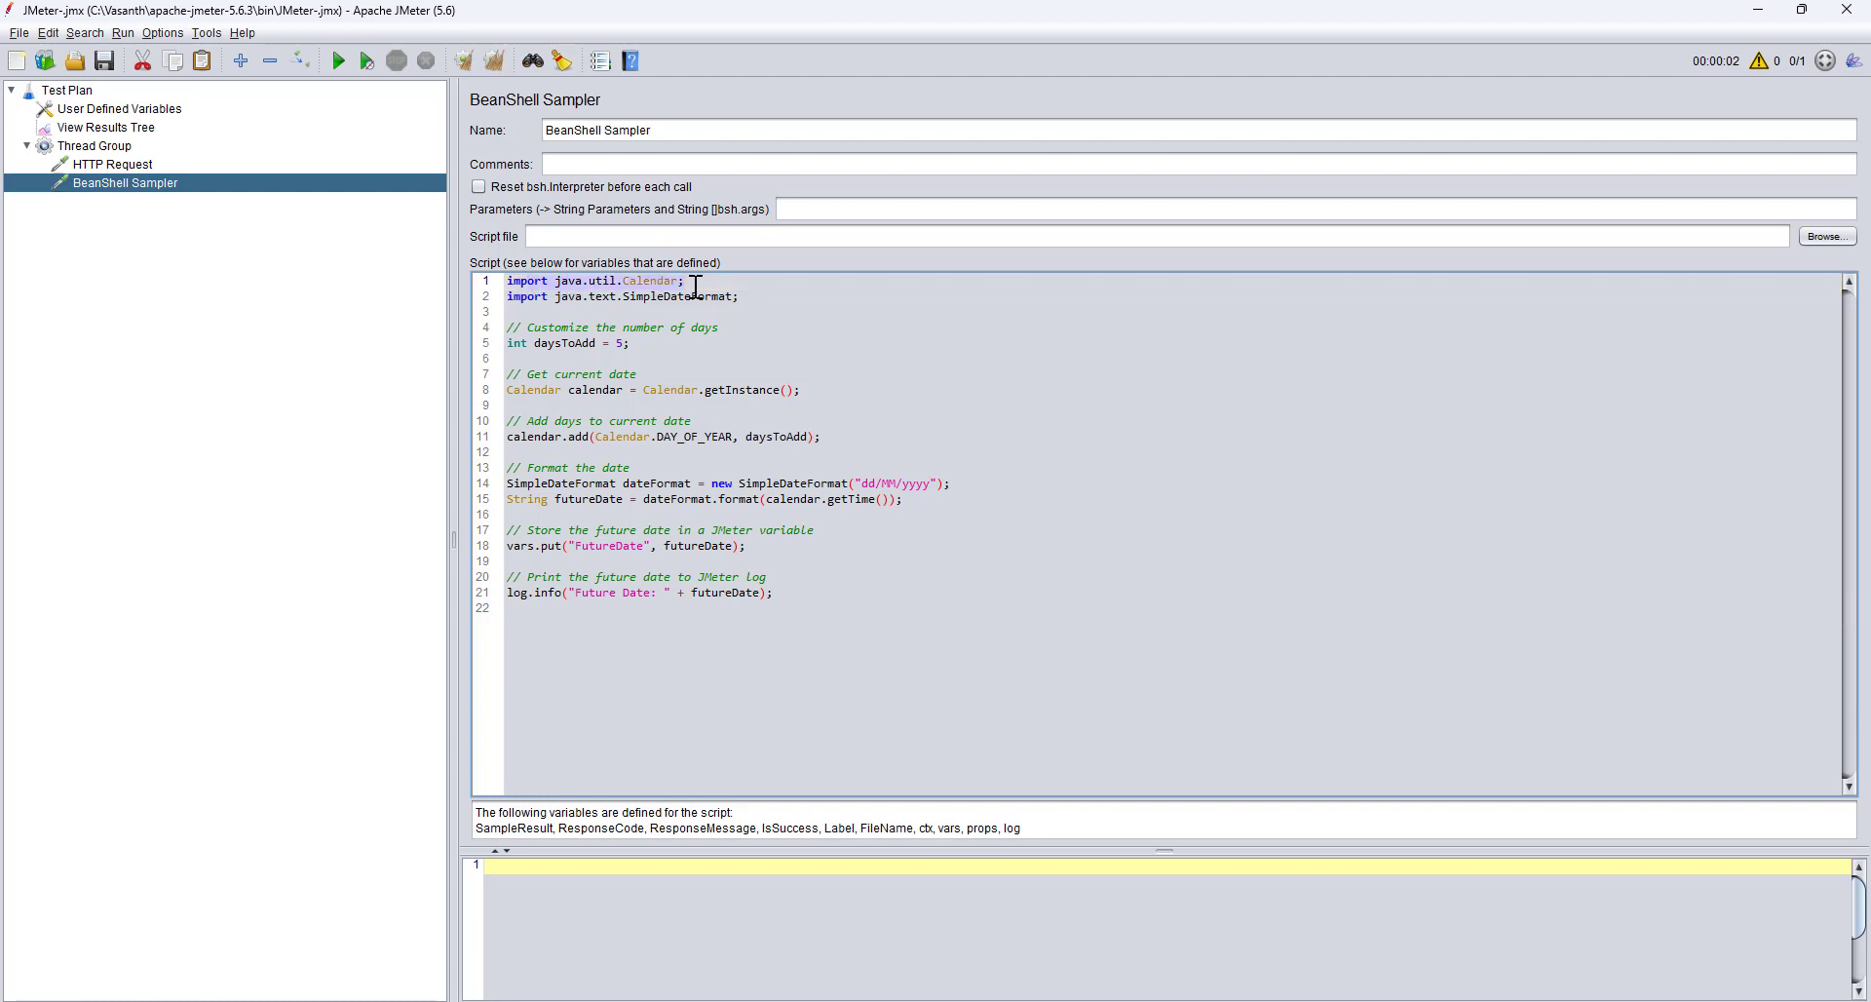
pyautogui.moveTo(553, 296); pyautogui.dragTo(756, 296)
pyautogui.moveTo(647, 347); pyautogui.dragTo(583, 348)
pyautogui.click(649, 347)
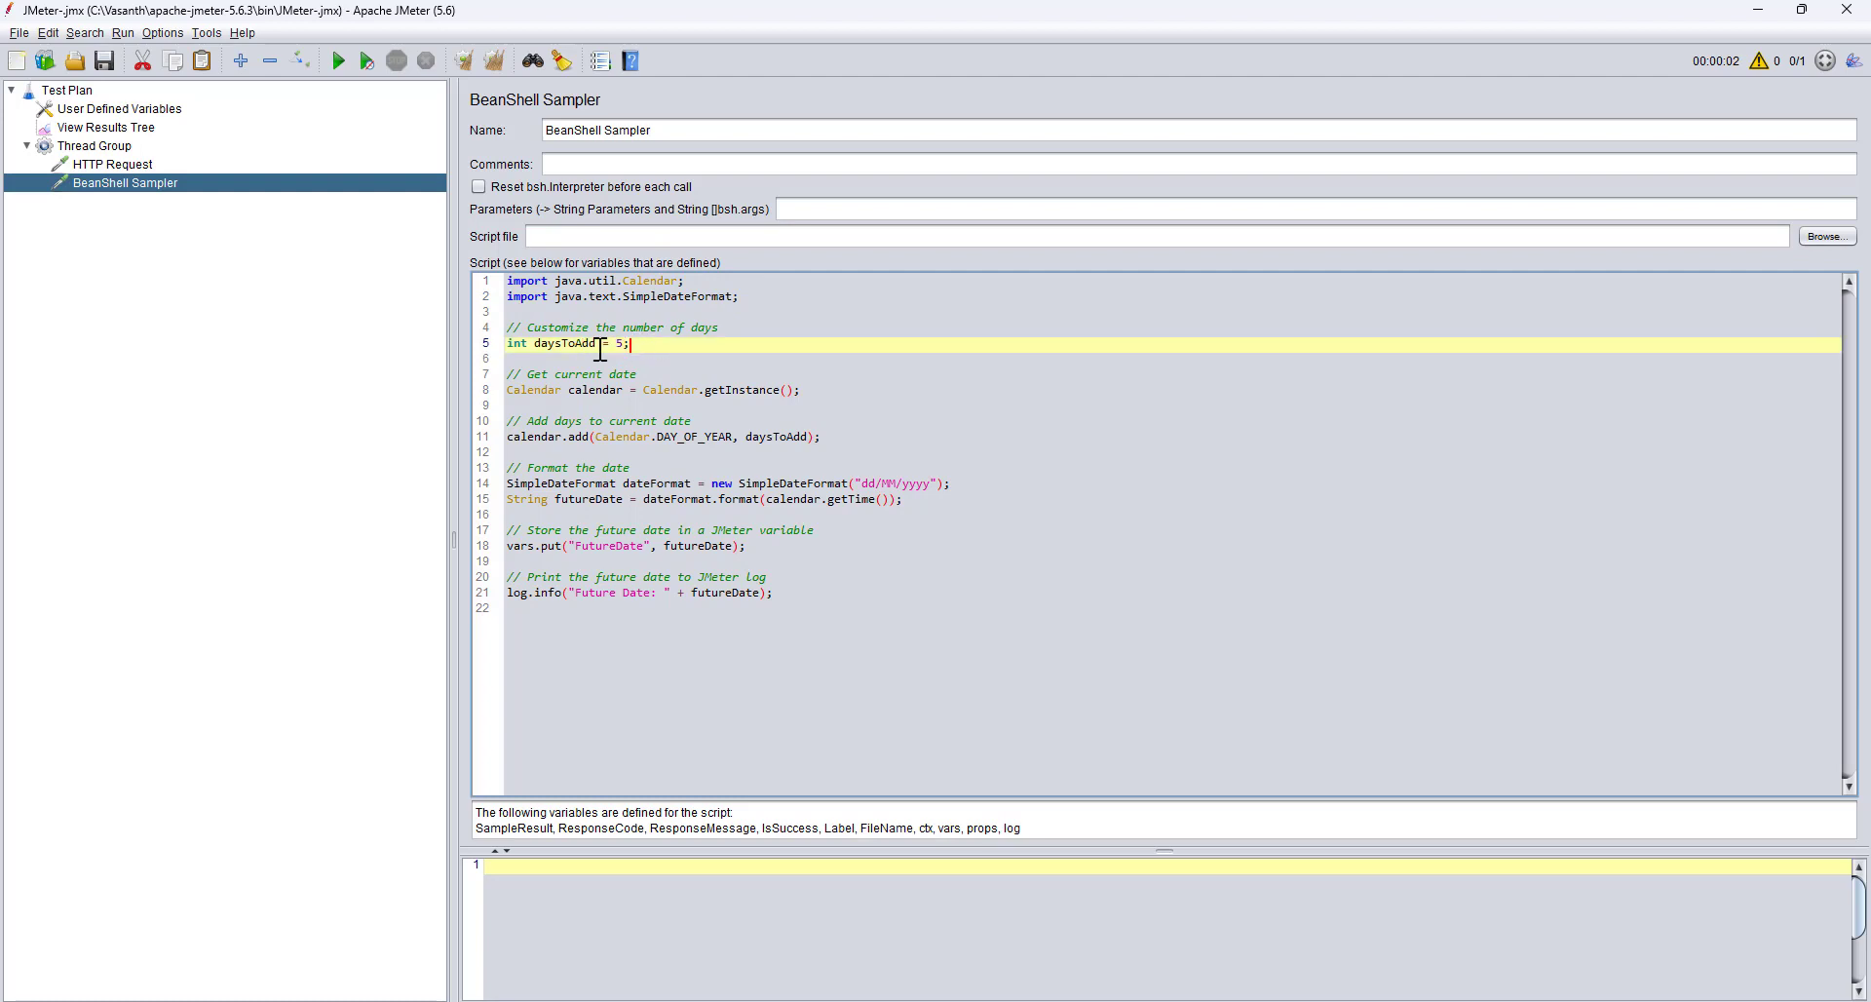
pyautogui.keyDown('shift'); pyautogui.click(507, 347); pyautogui.keyUp('shift')
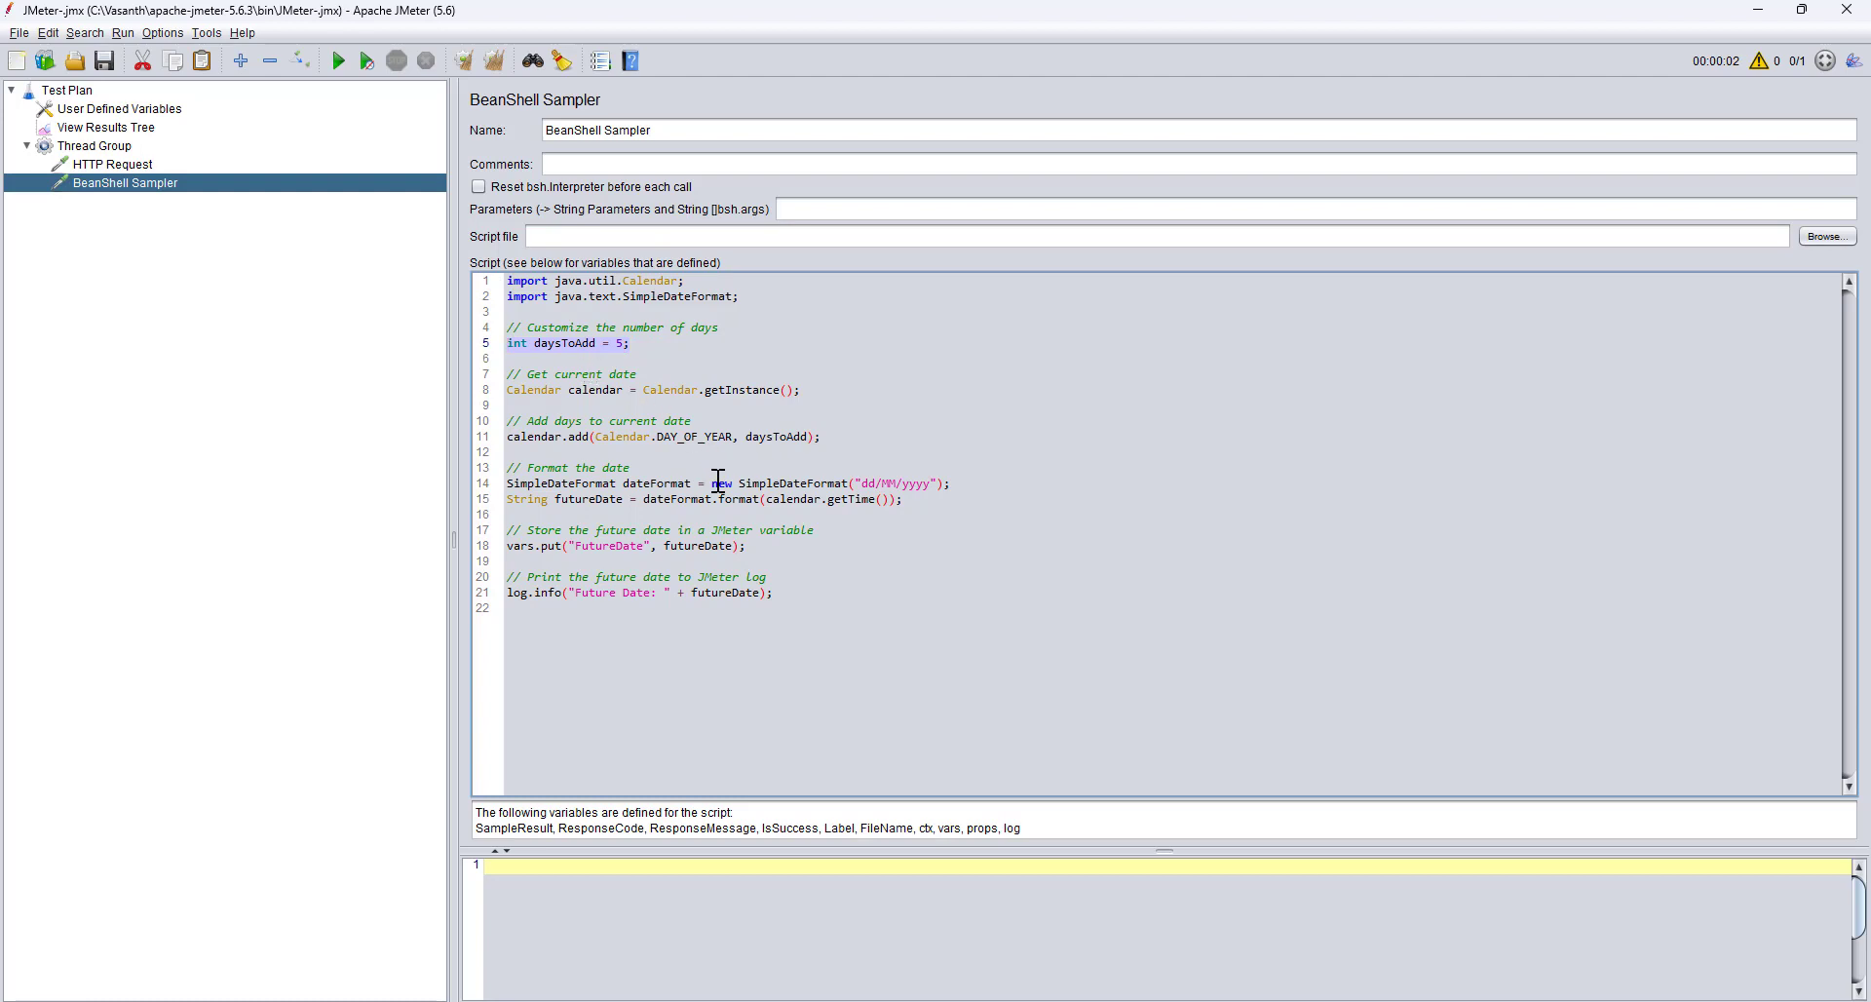
pyautogui.moveTo(781, 485); pyautogui.dragTo(936, 487)
pyautogui.click(666, 548)
pyautogui.moveTo(682, 548); pyautogui.dragTo(782, 547)
pyautogui.doubleClick(590, 548)
pyautogui.moveTo(571, 597); pyautogui.dragTo(852, 597)
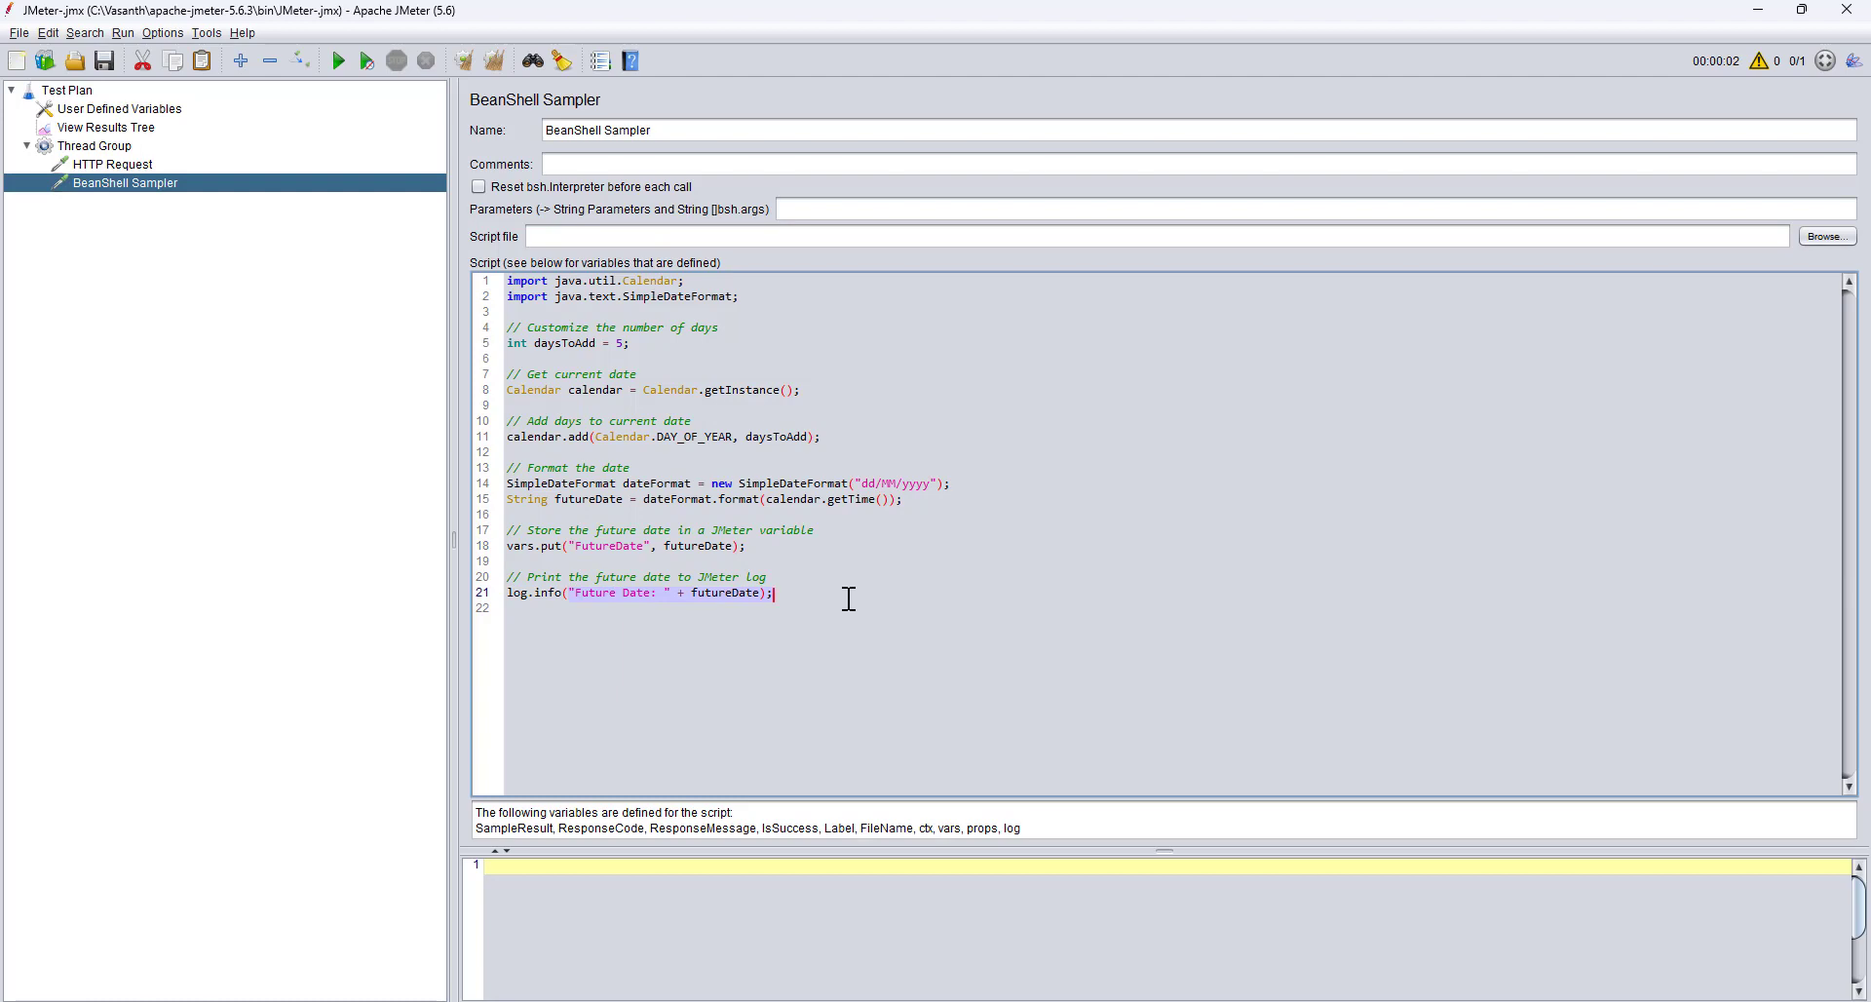
# Save and run the test plan, and check the Future Date entry written to the log.
pyautogui.click(105, 62)
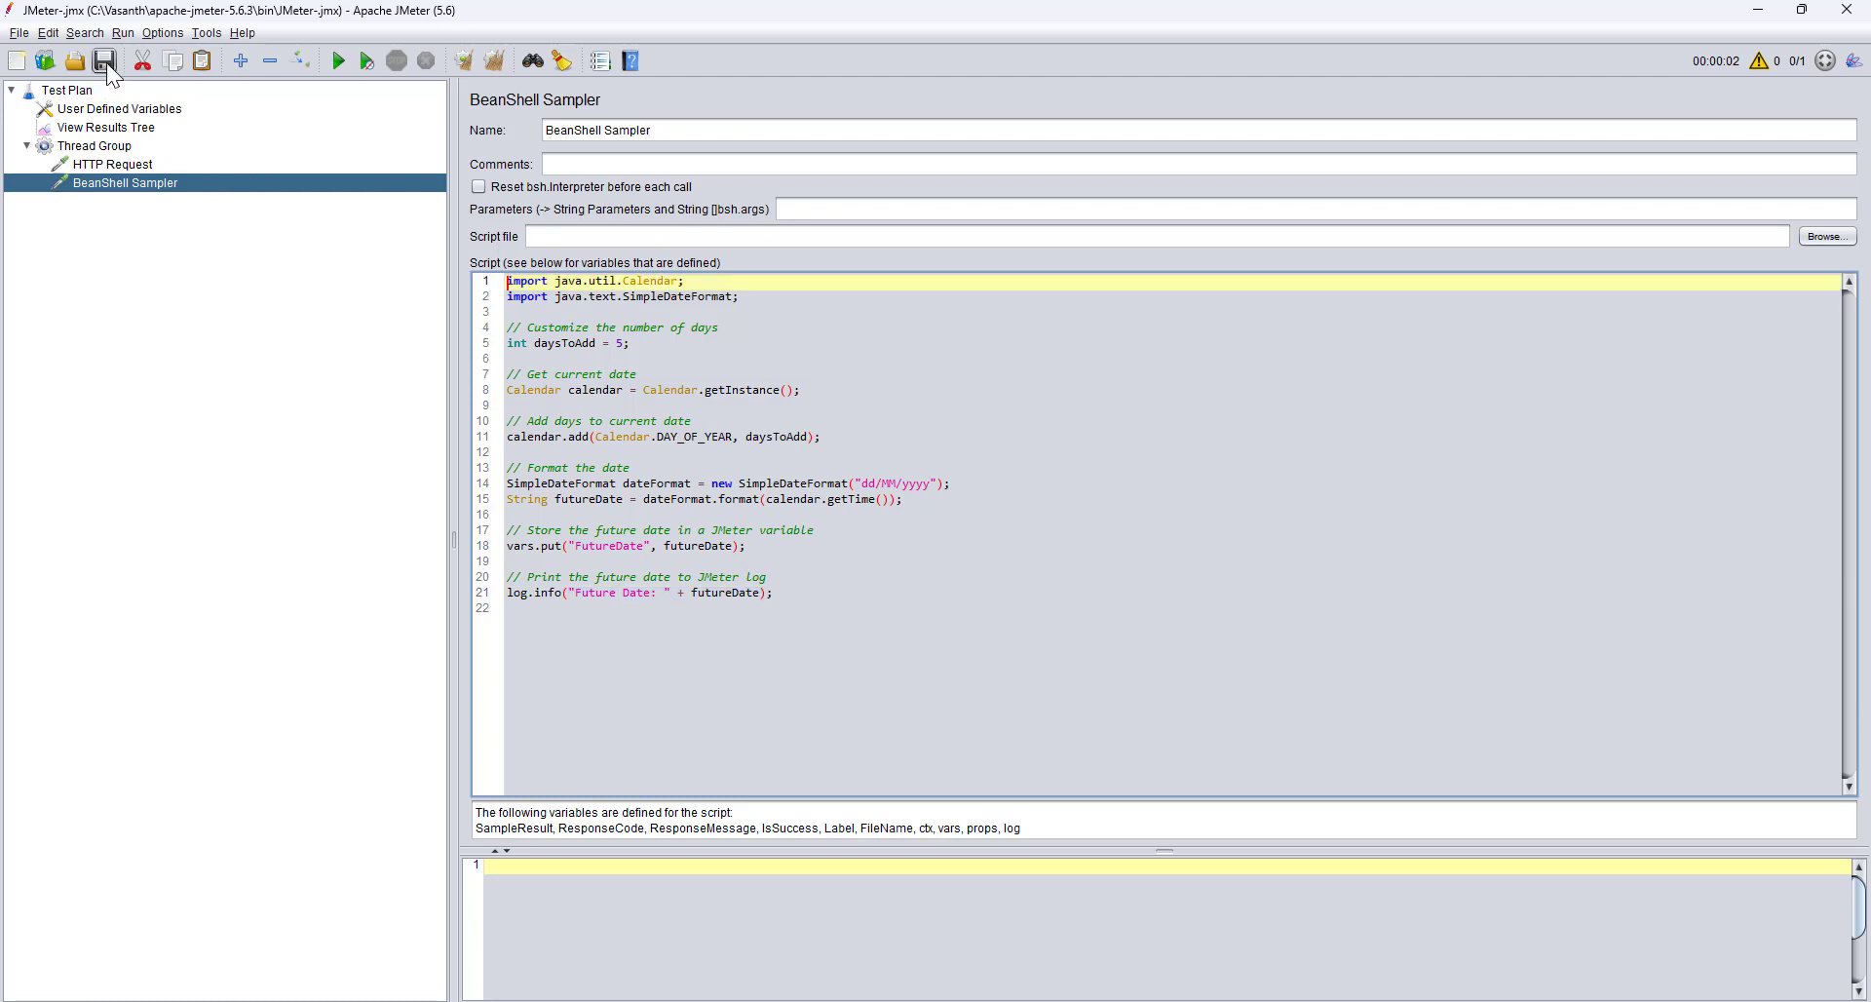
pyautogui.click(340, 63)
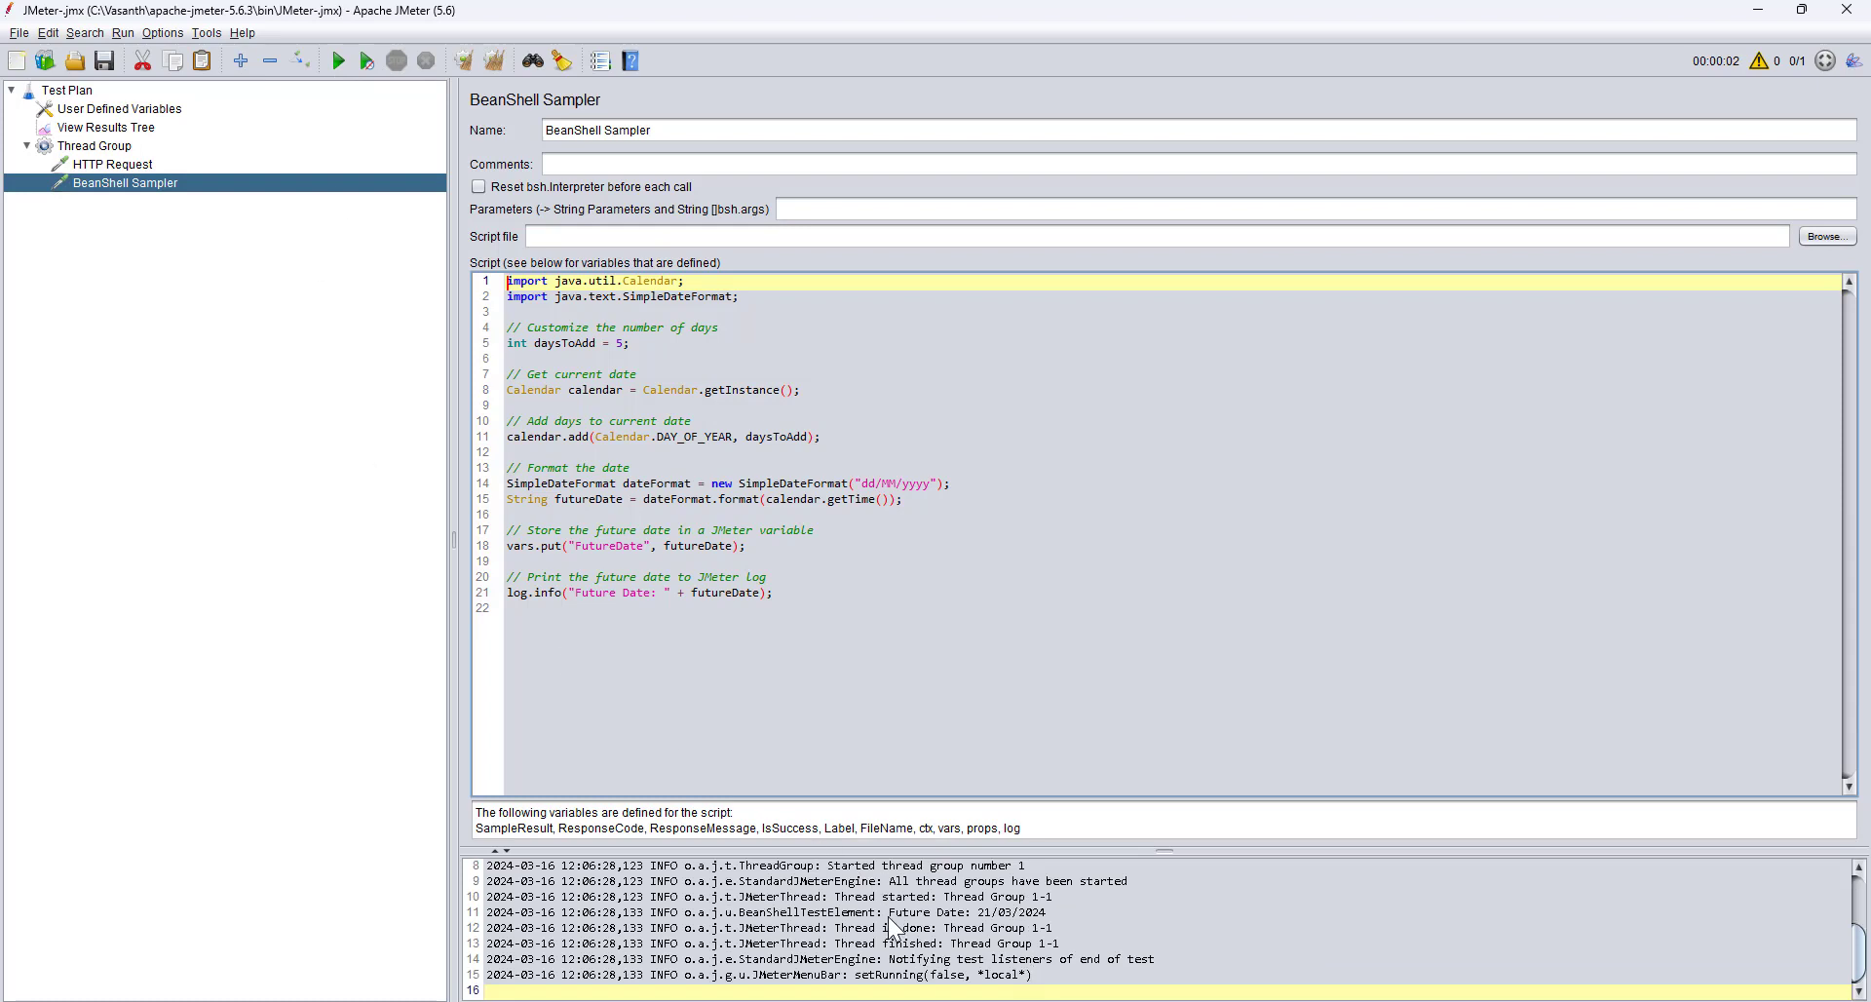
pyautogui.moveTo(889, 917); pyautogui.dragTo(1049, 918)
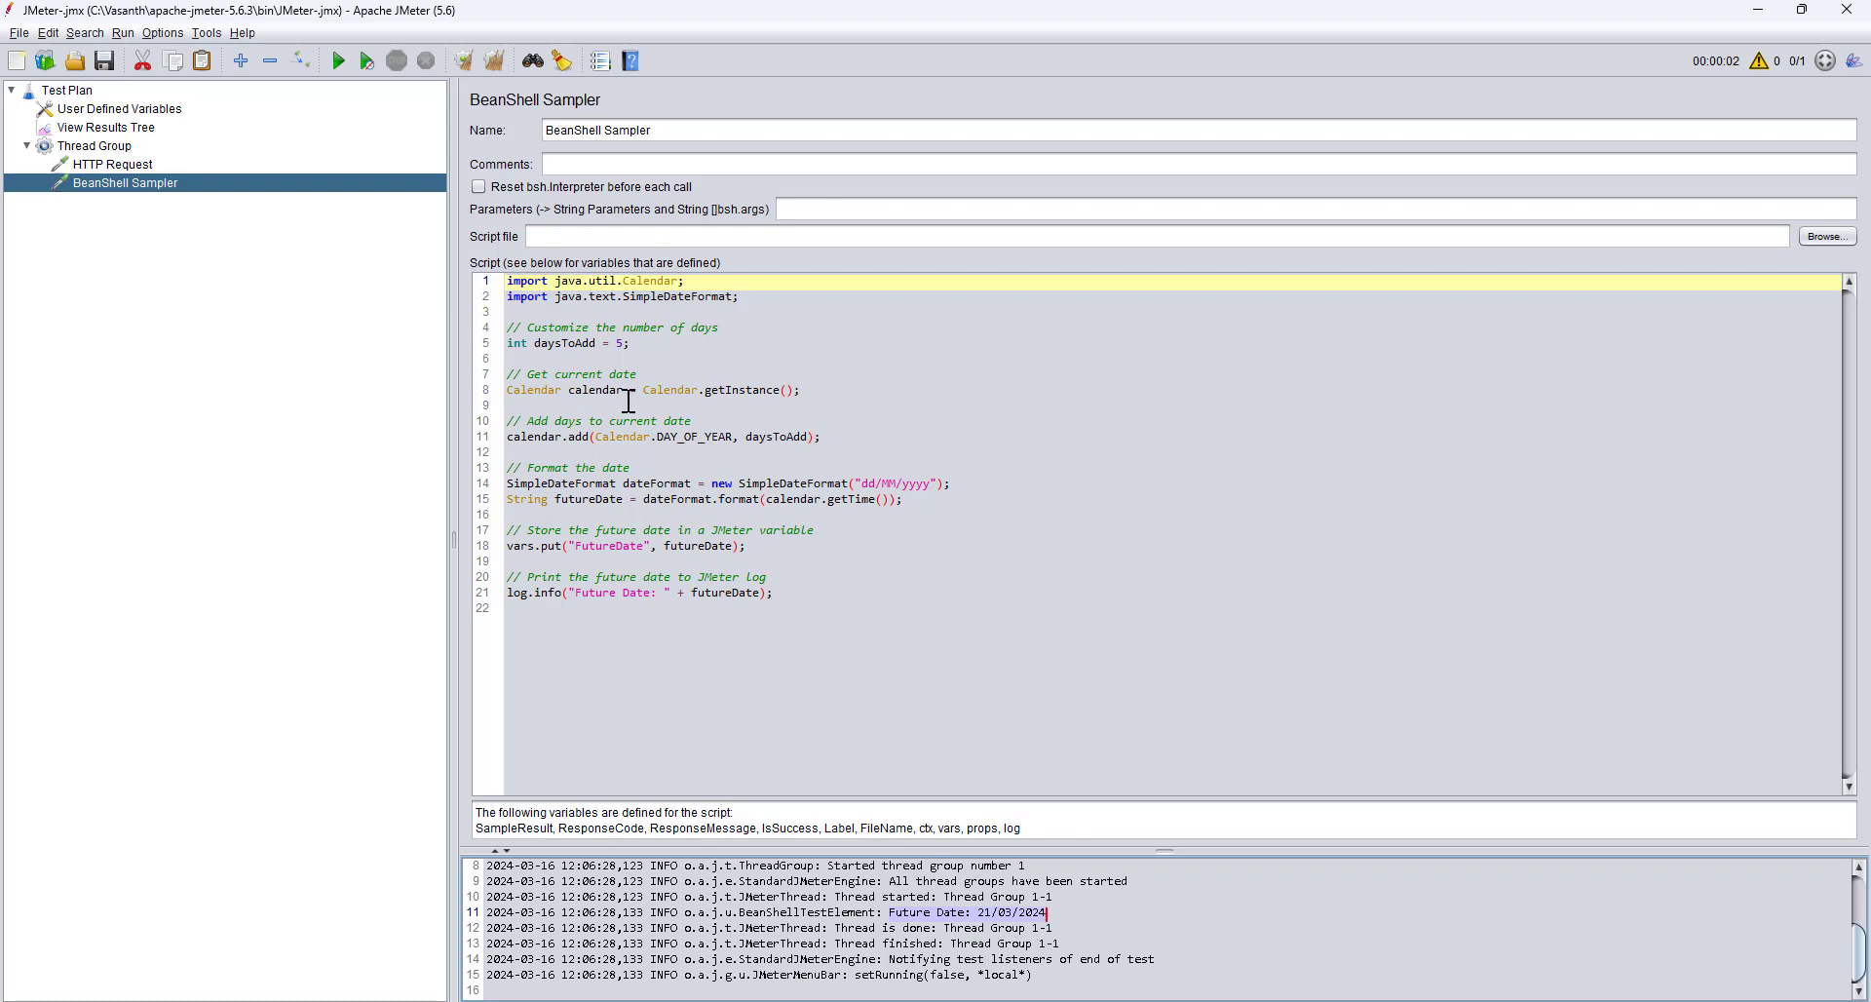
# Set daysToAdd to 10 in the BeanShell script and save the test plan.
pyautogui.click(619, 343)
pyautogui.press('Delete')
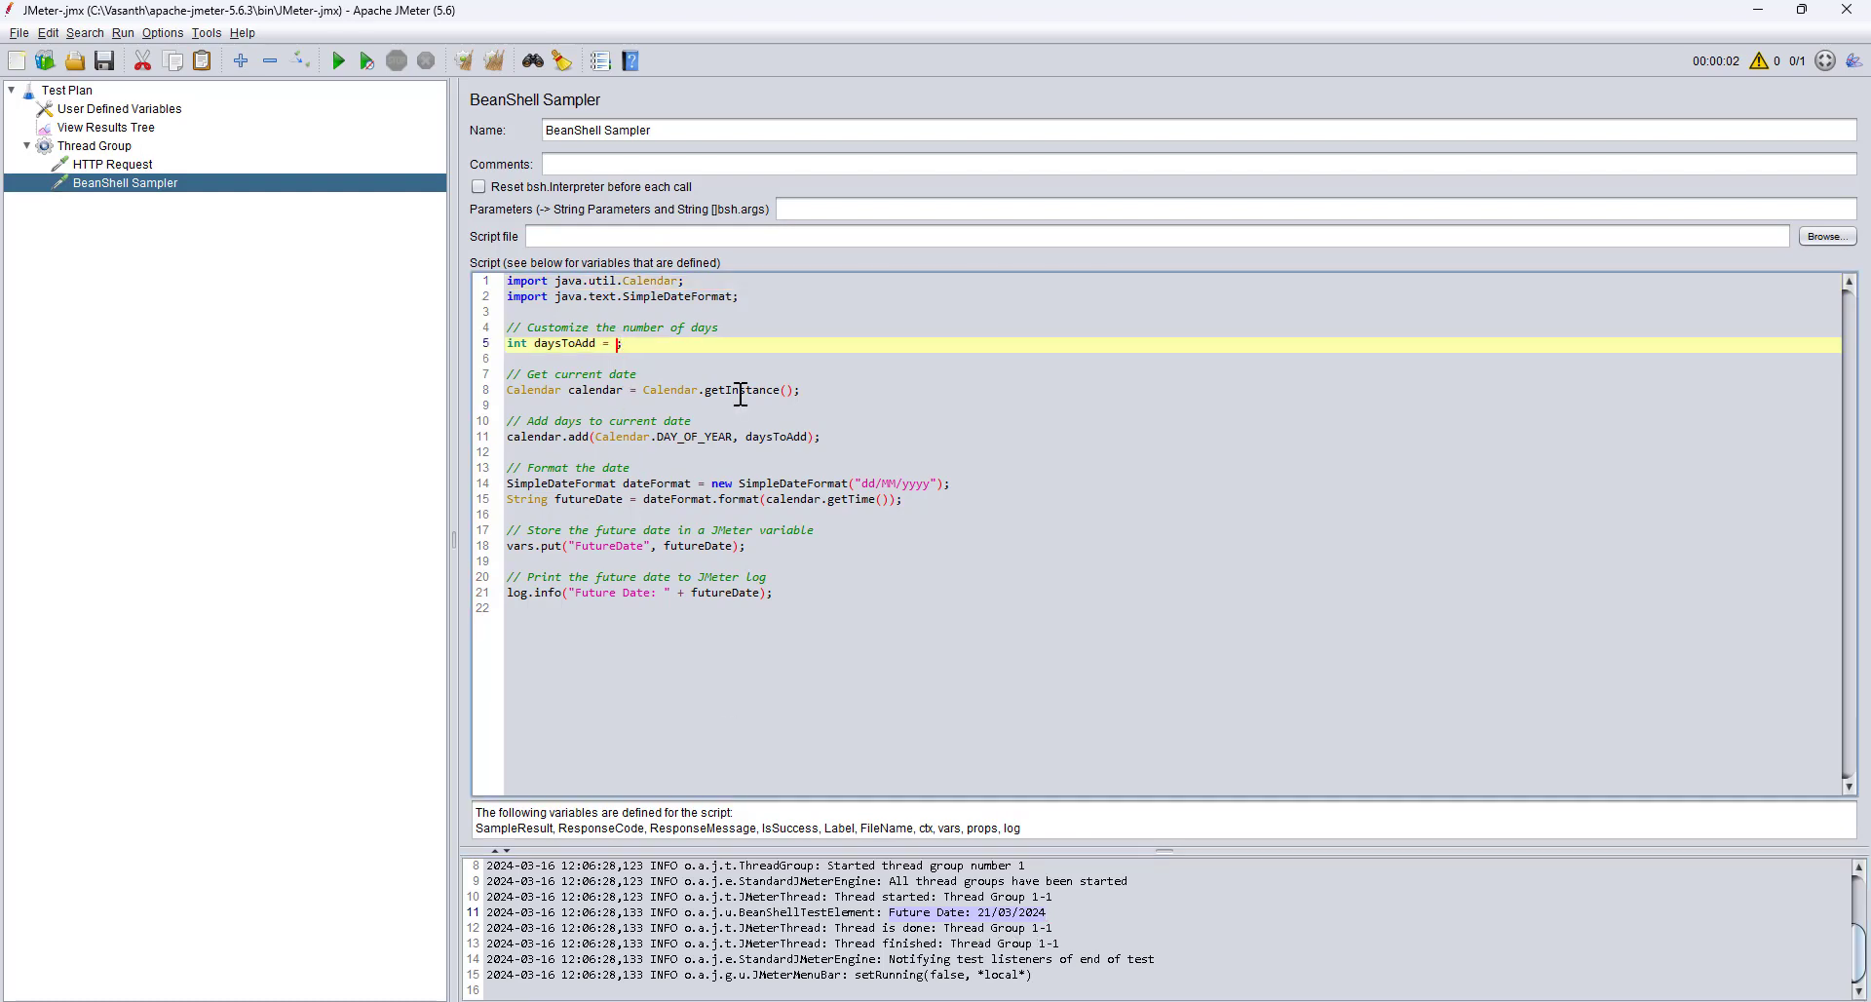
pyautogui.write('10')
pyautogui.click(103, 61)
# Clear the previous results and log, rerun the test plan and check the new Future Date in the log.
pyautogui.click(496, 61)
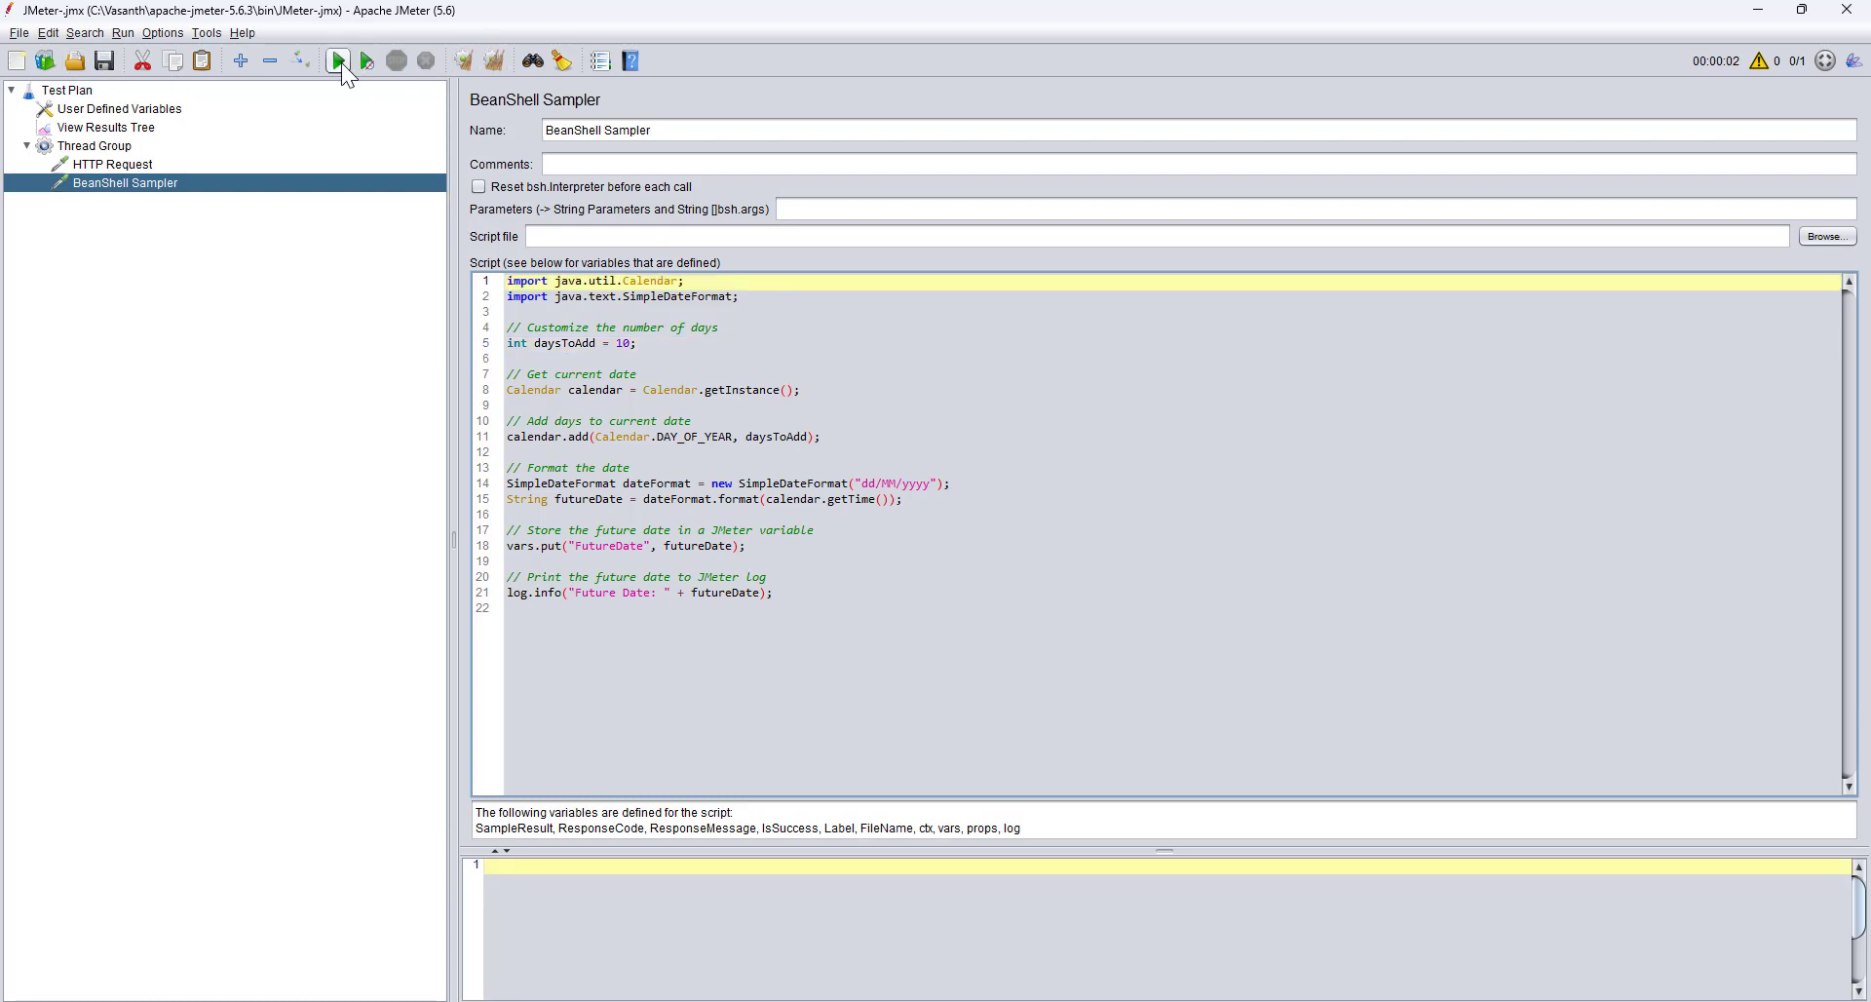
pyautogui.click(340, 61)
pyautogui.moveTo(979, 914); pyautogui.dragTo(1057, 916)
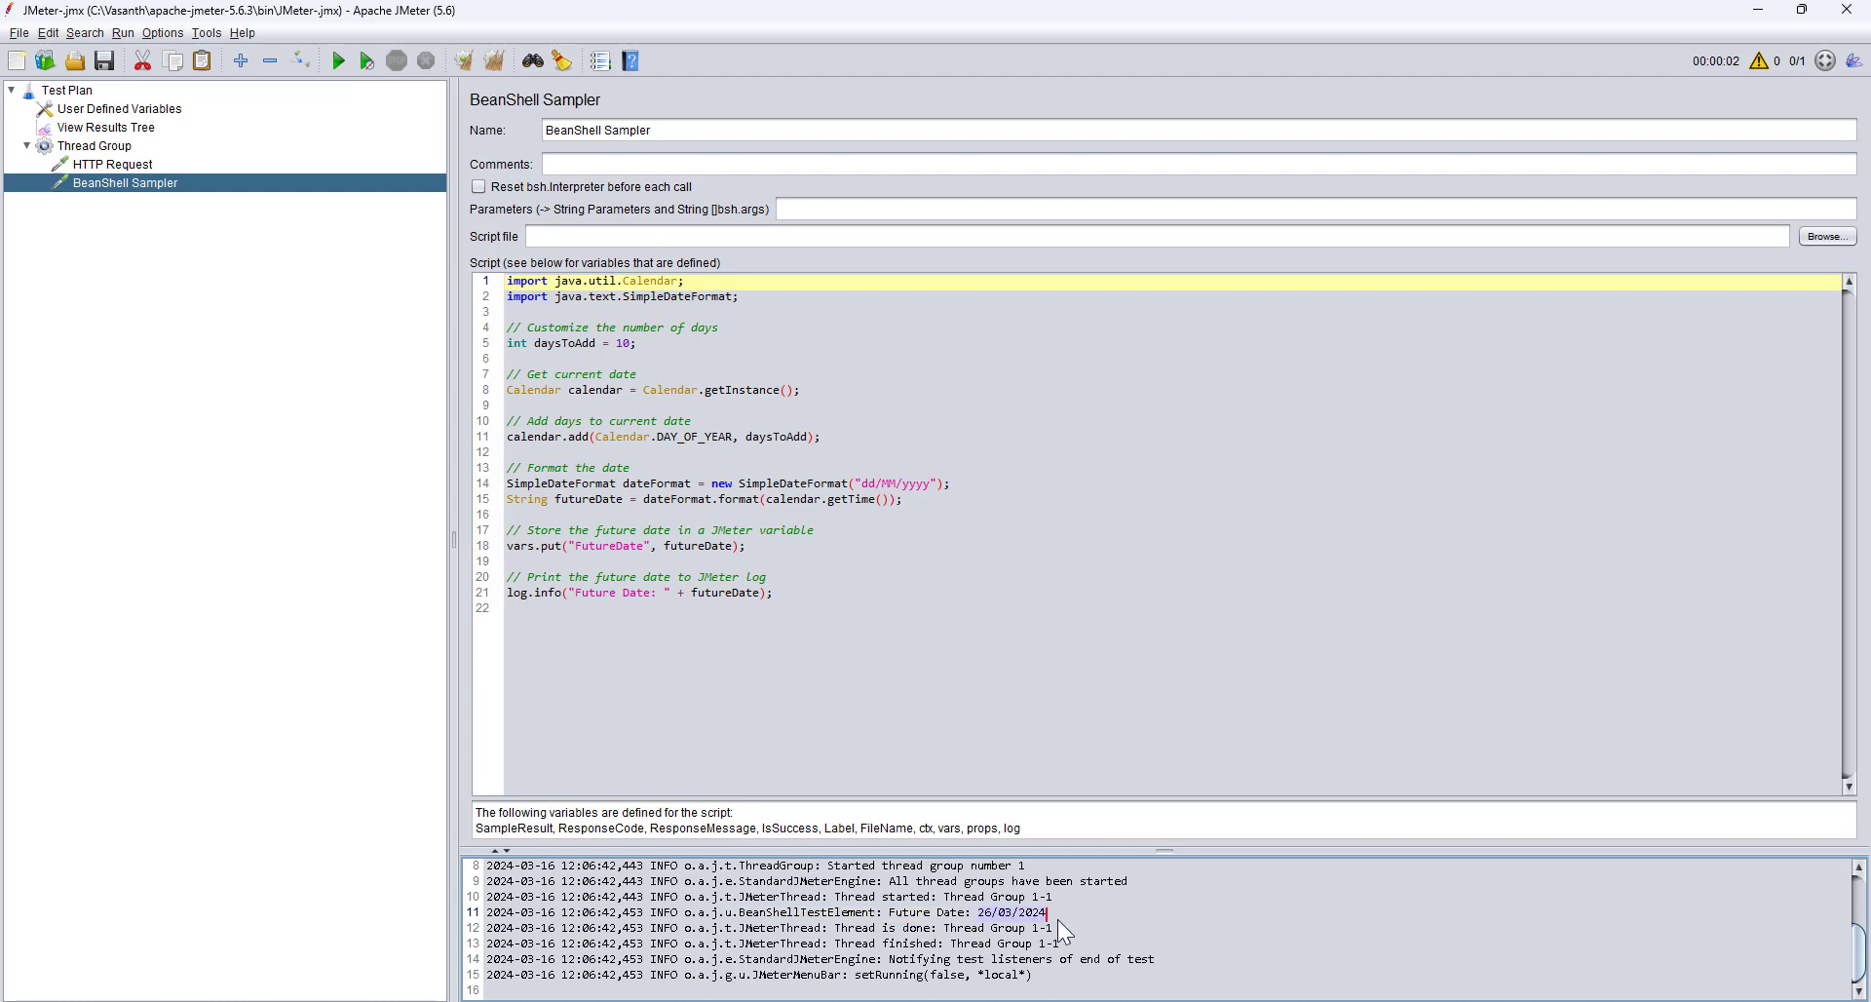